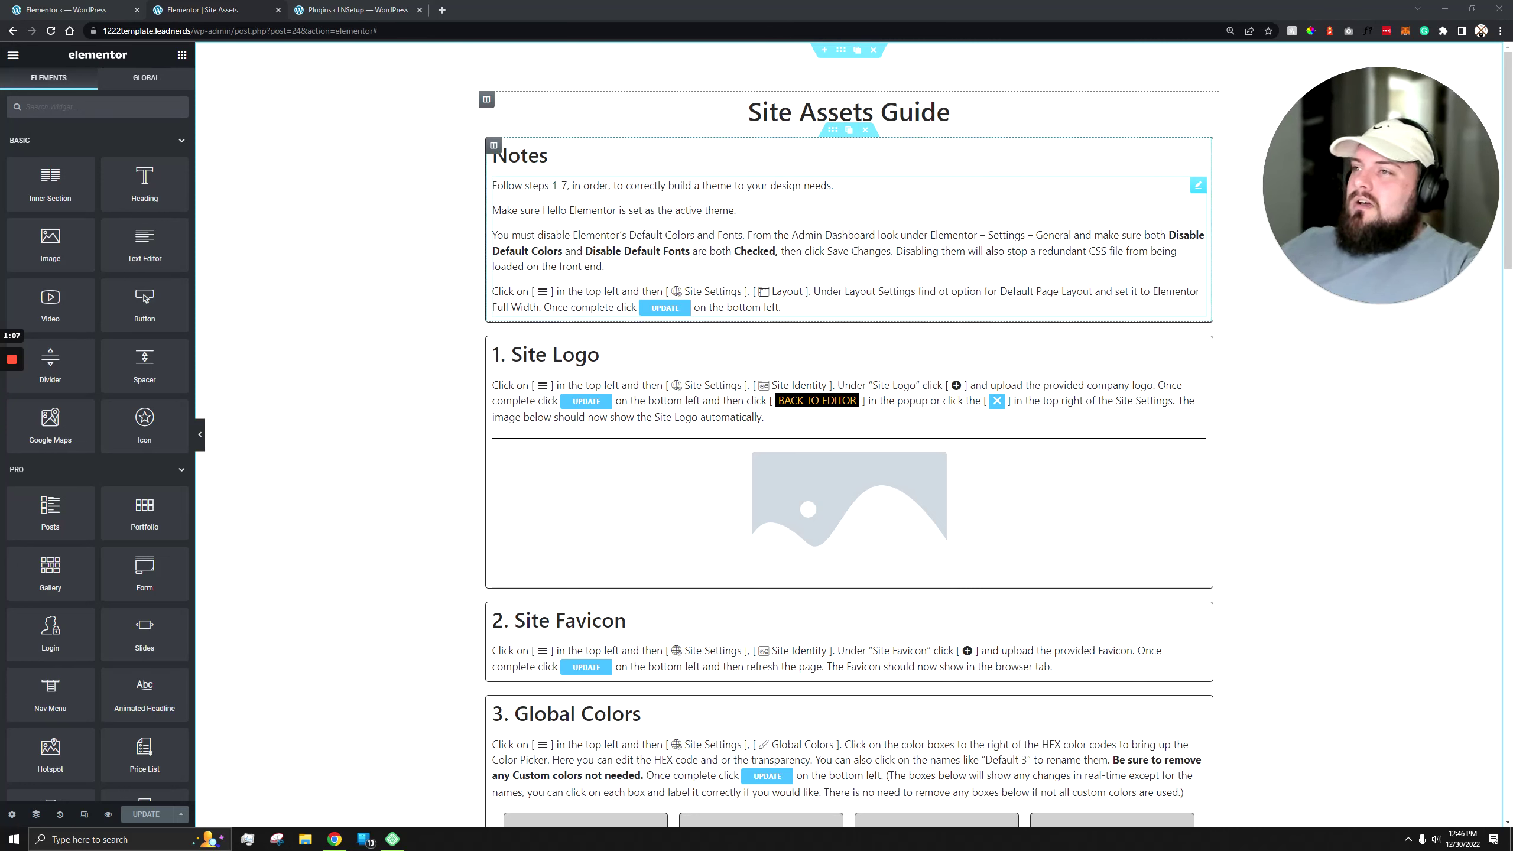
Step: Look through the Site Assets Guide page from the Notes down to the Button sections, and return to its start
scroll(439, 365, down, 20)
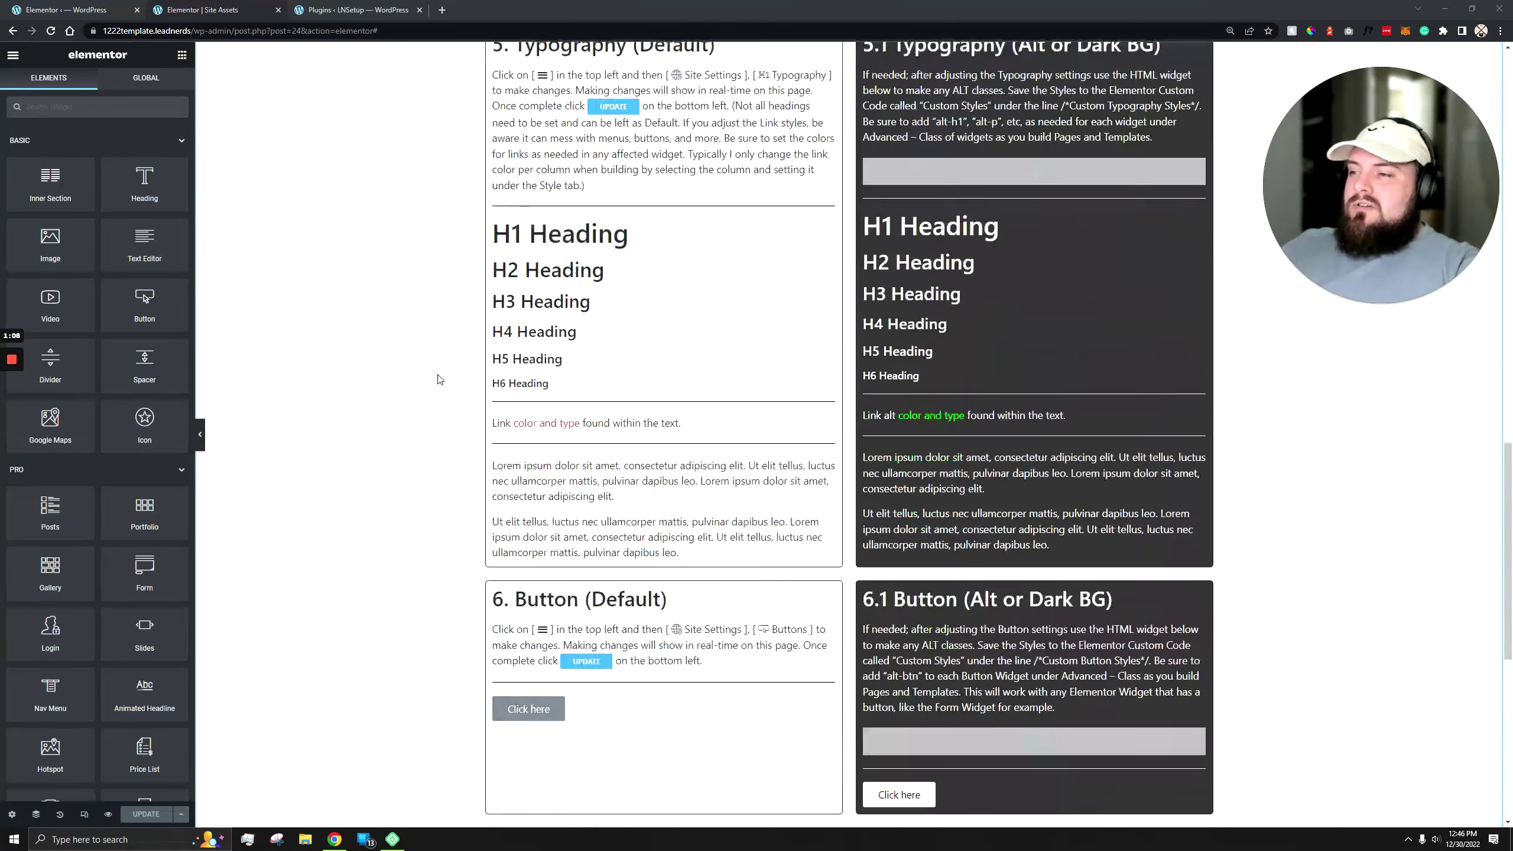
scroll(439, 407, up, 20)
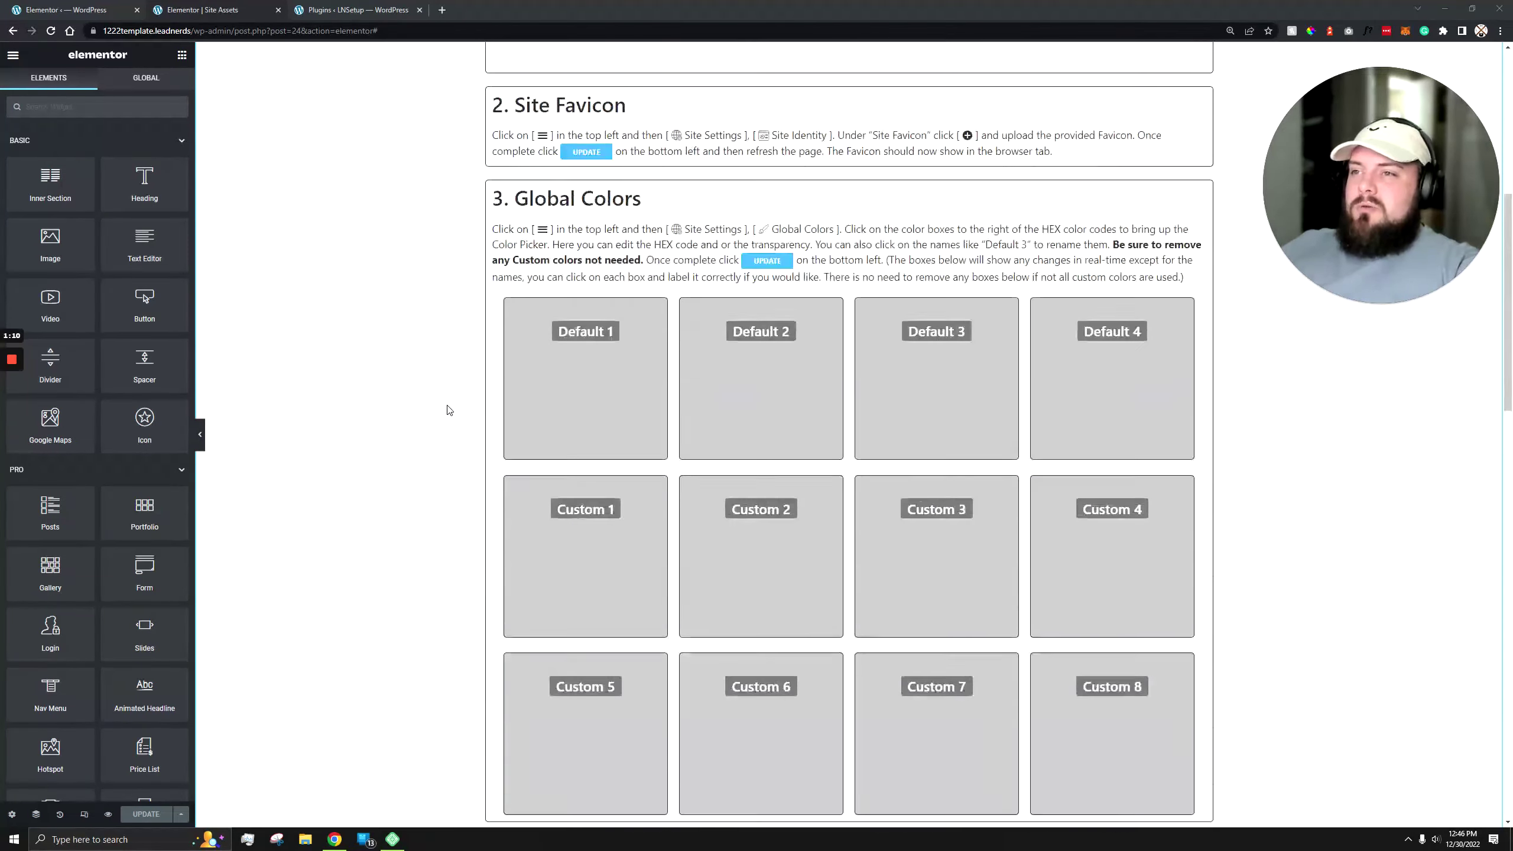
scroll(429, 318, down, 6)
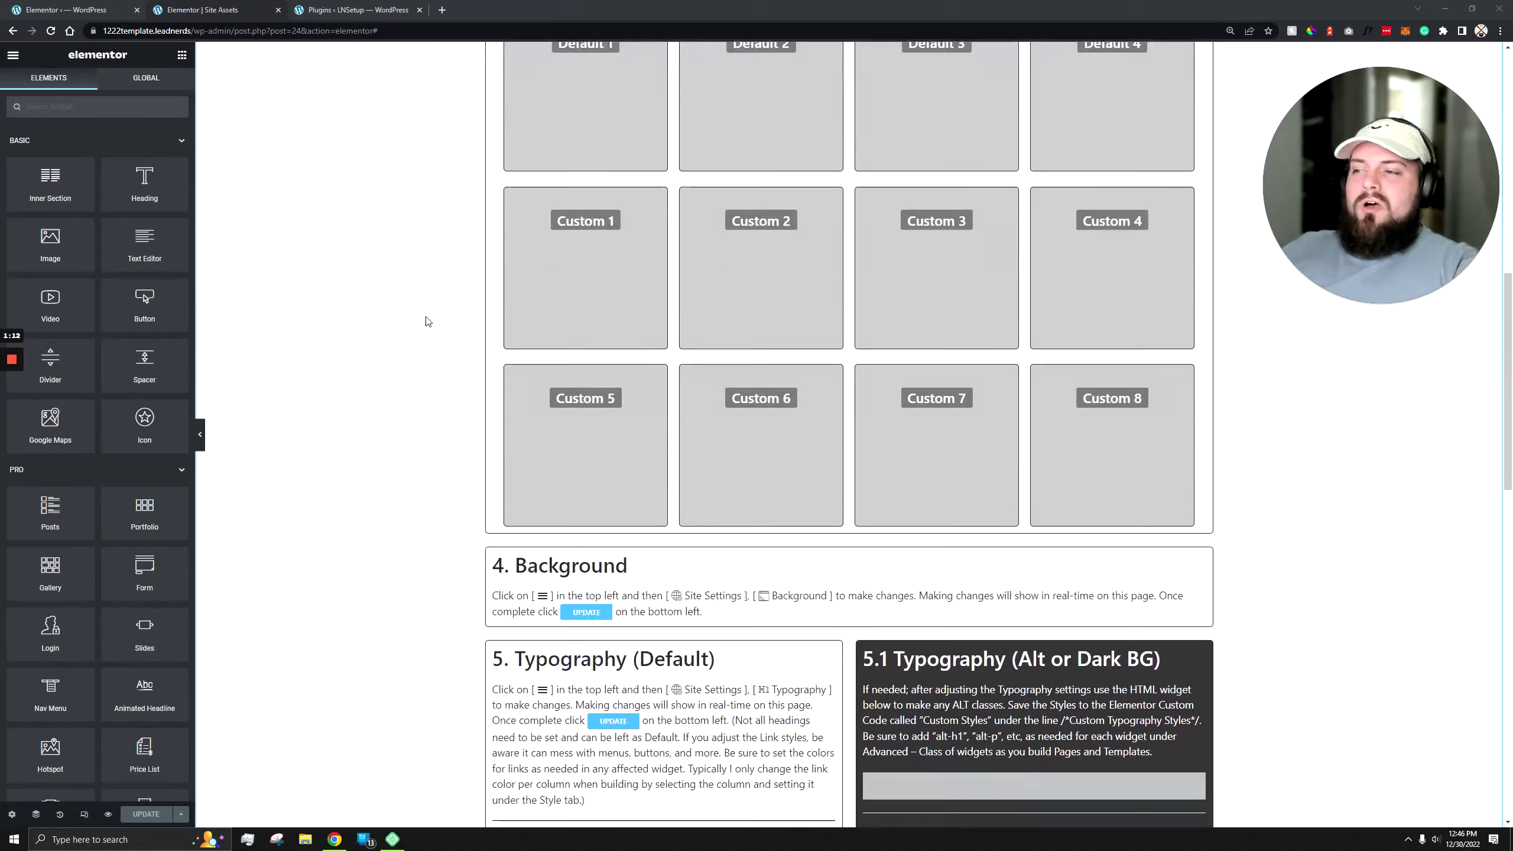
scroll(381, 502, down, 1)
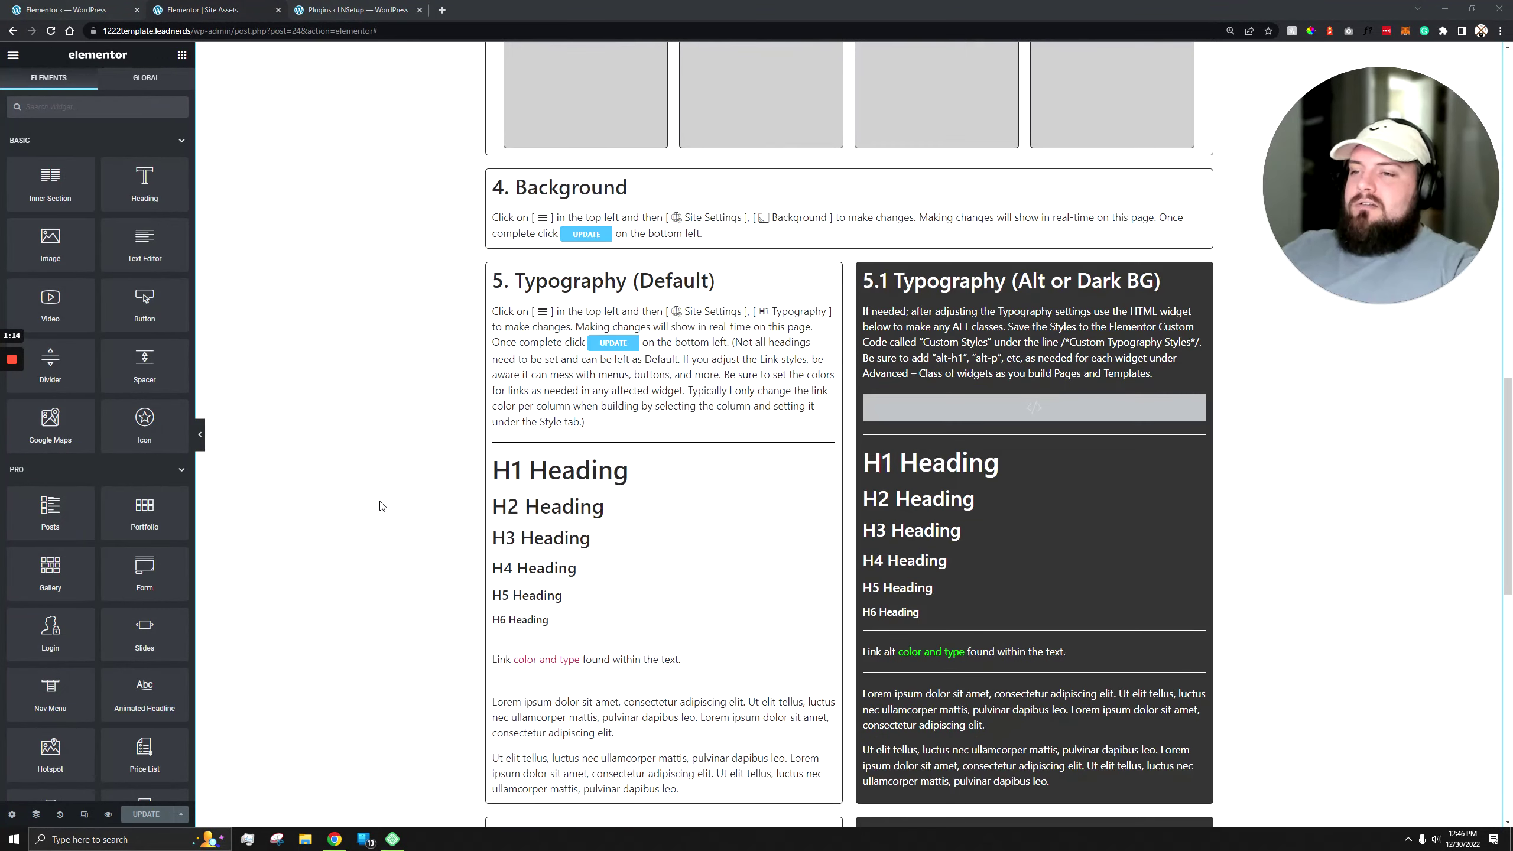
scroll(384, 503, up, 8)
scroll(411, 525, up, 5)
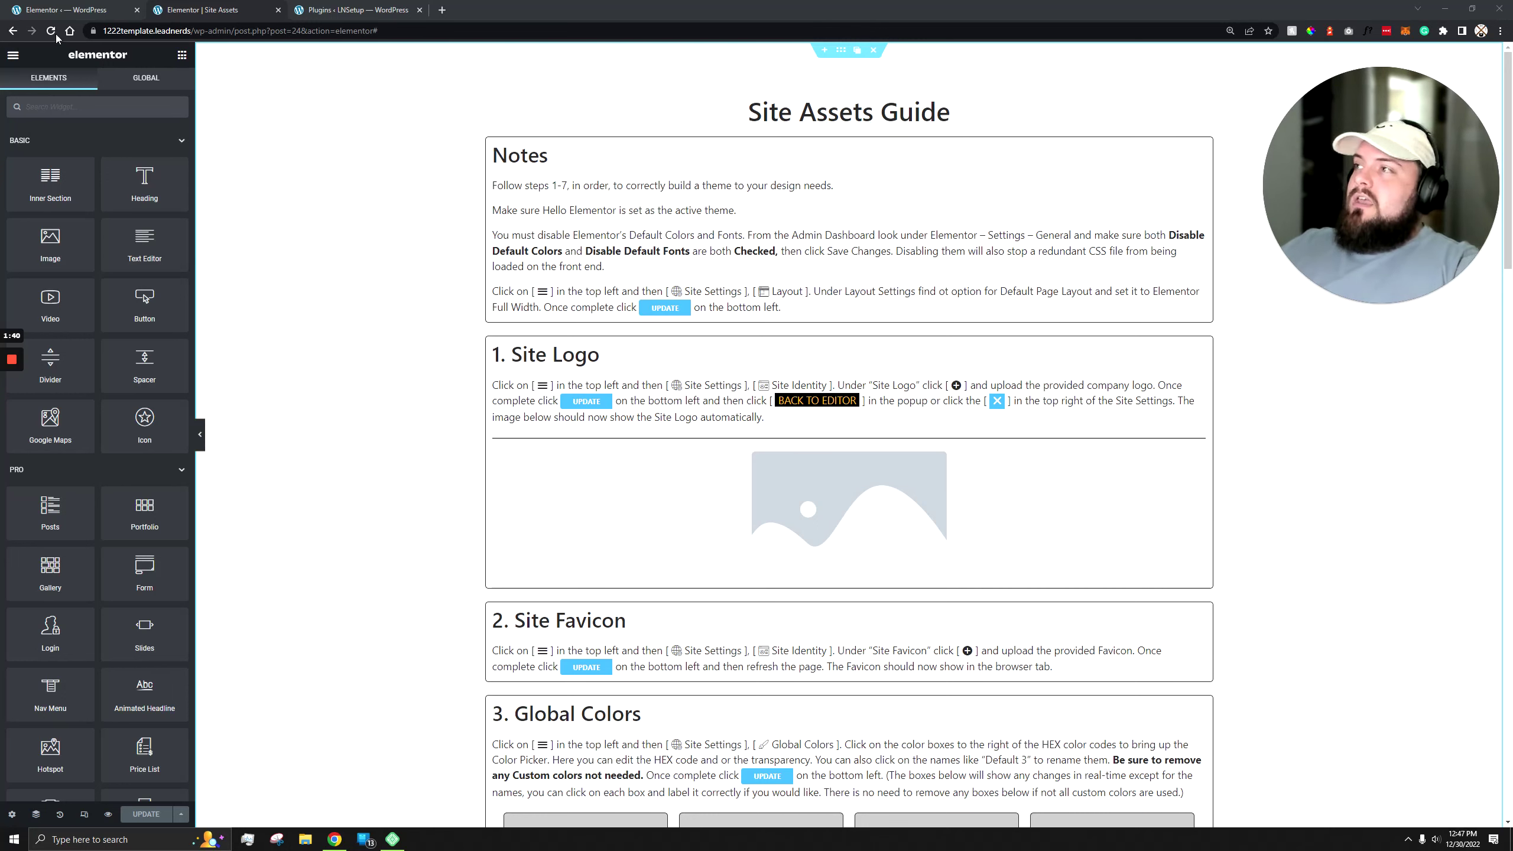
Step: Check the default colors and fonts options in Elementor's General settings and the Default Page Layout in Site Settings
key(ctrl+shift+Tab)
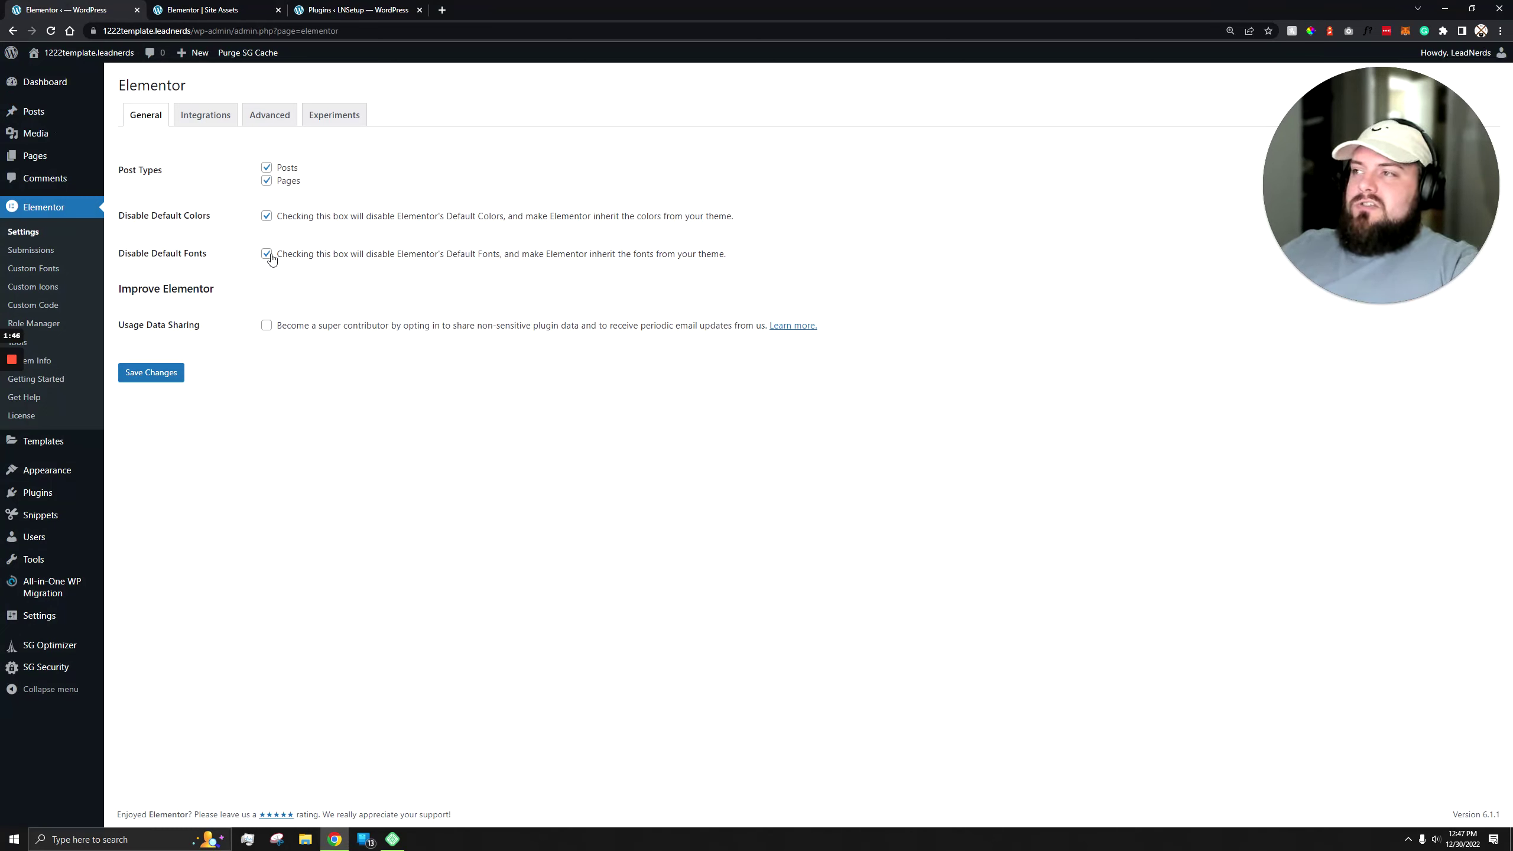
key(ctrl+Tab)
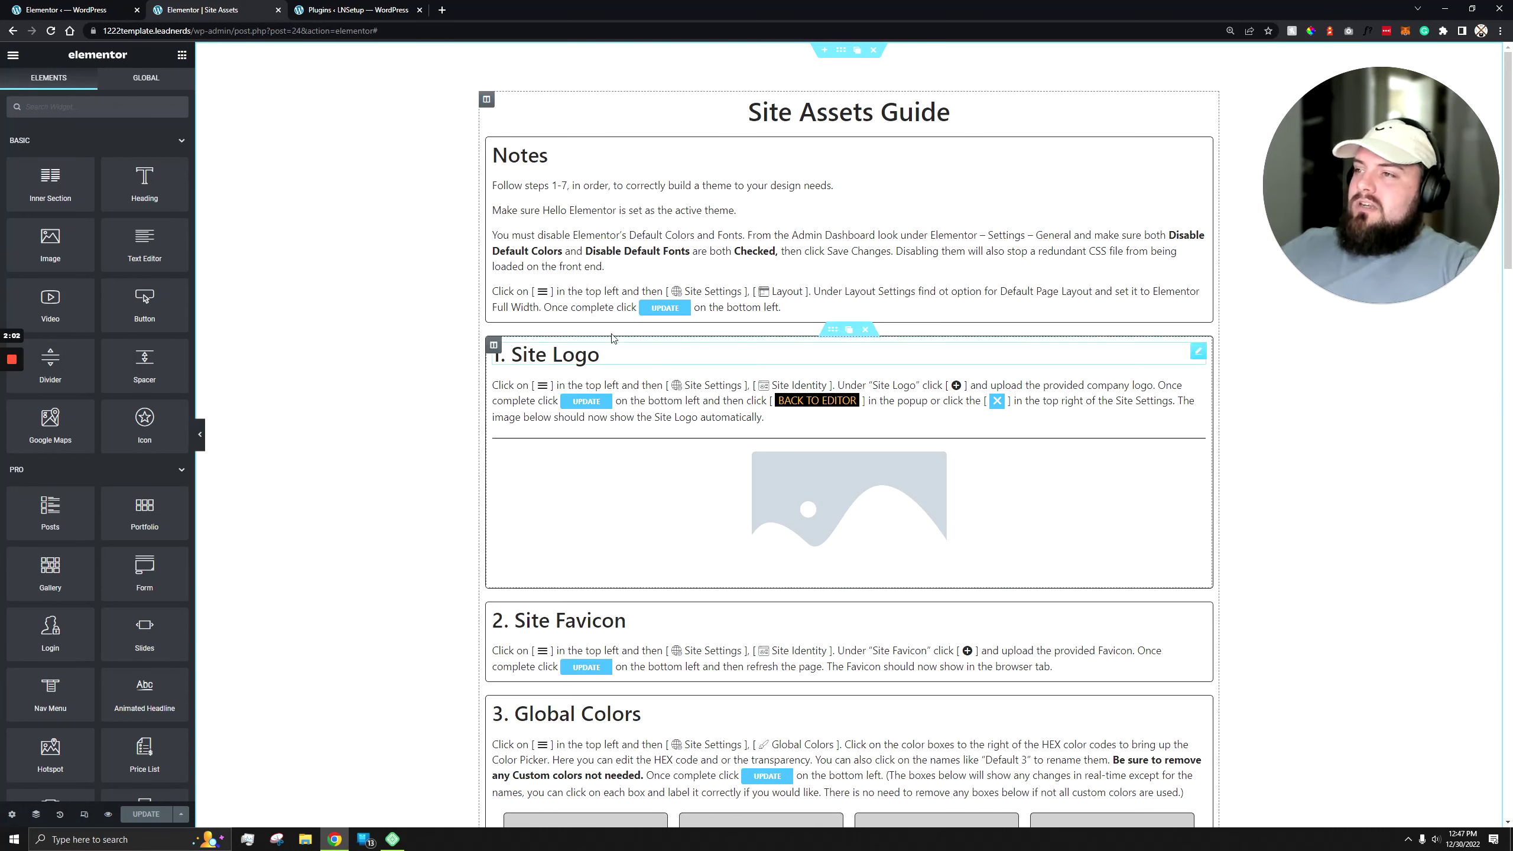
click(12, 56)
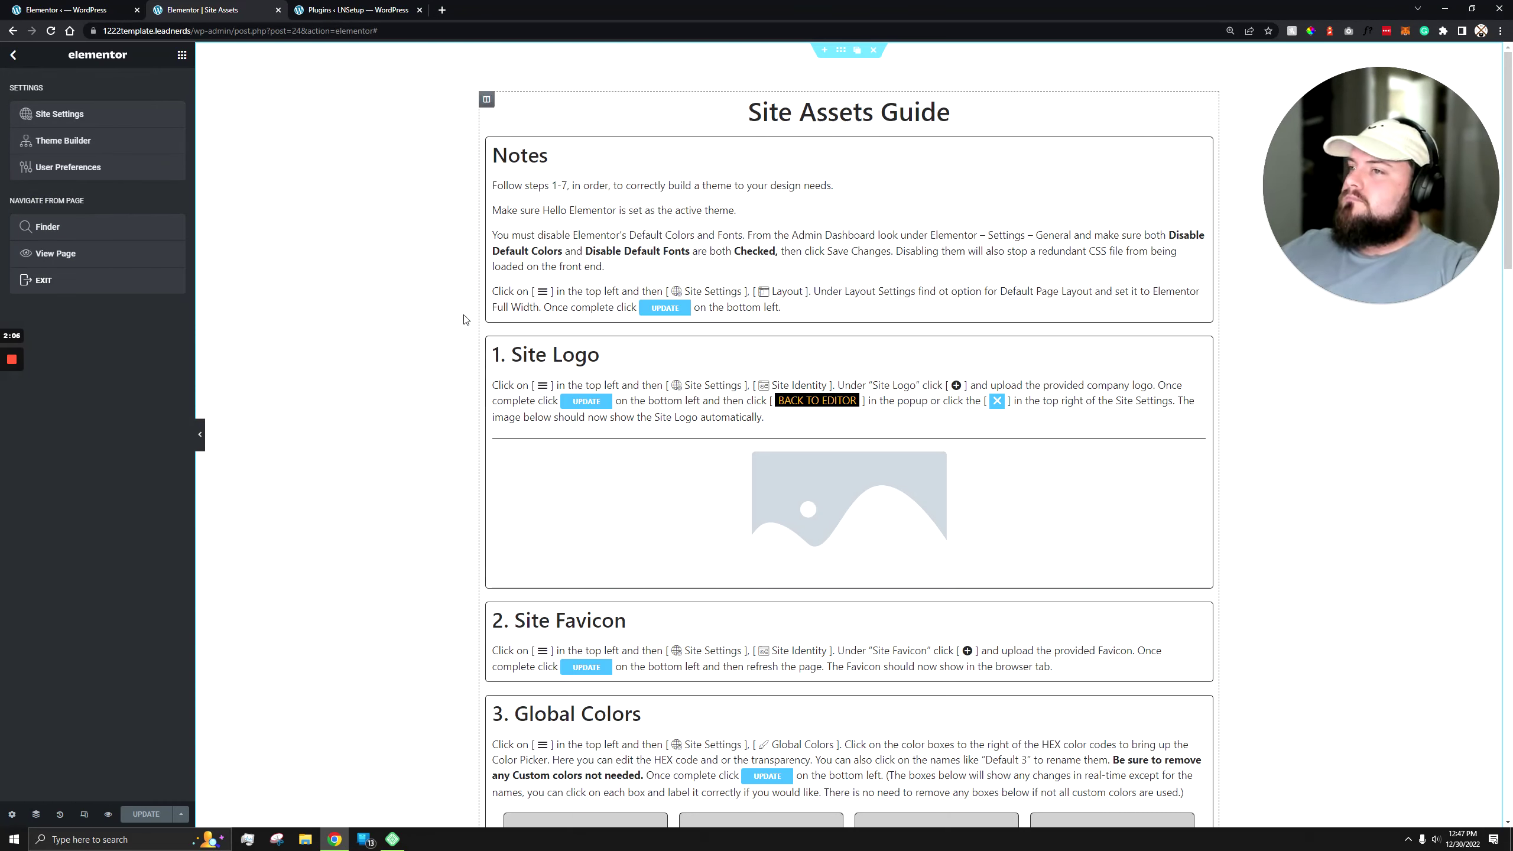
click(65, 117)
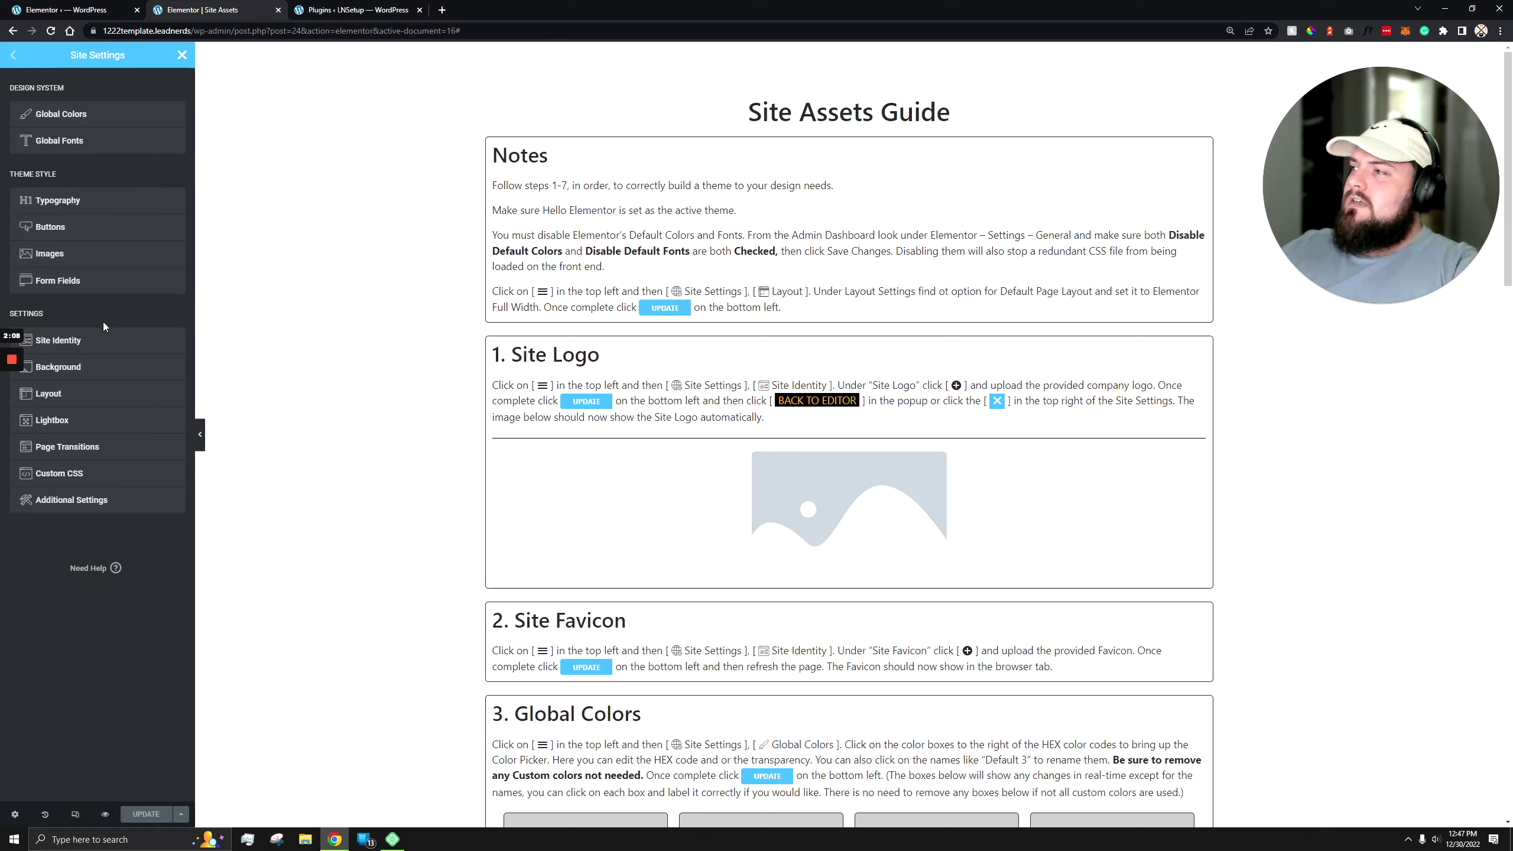
click(71, 399)
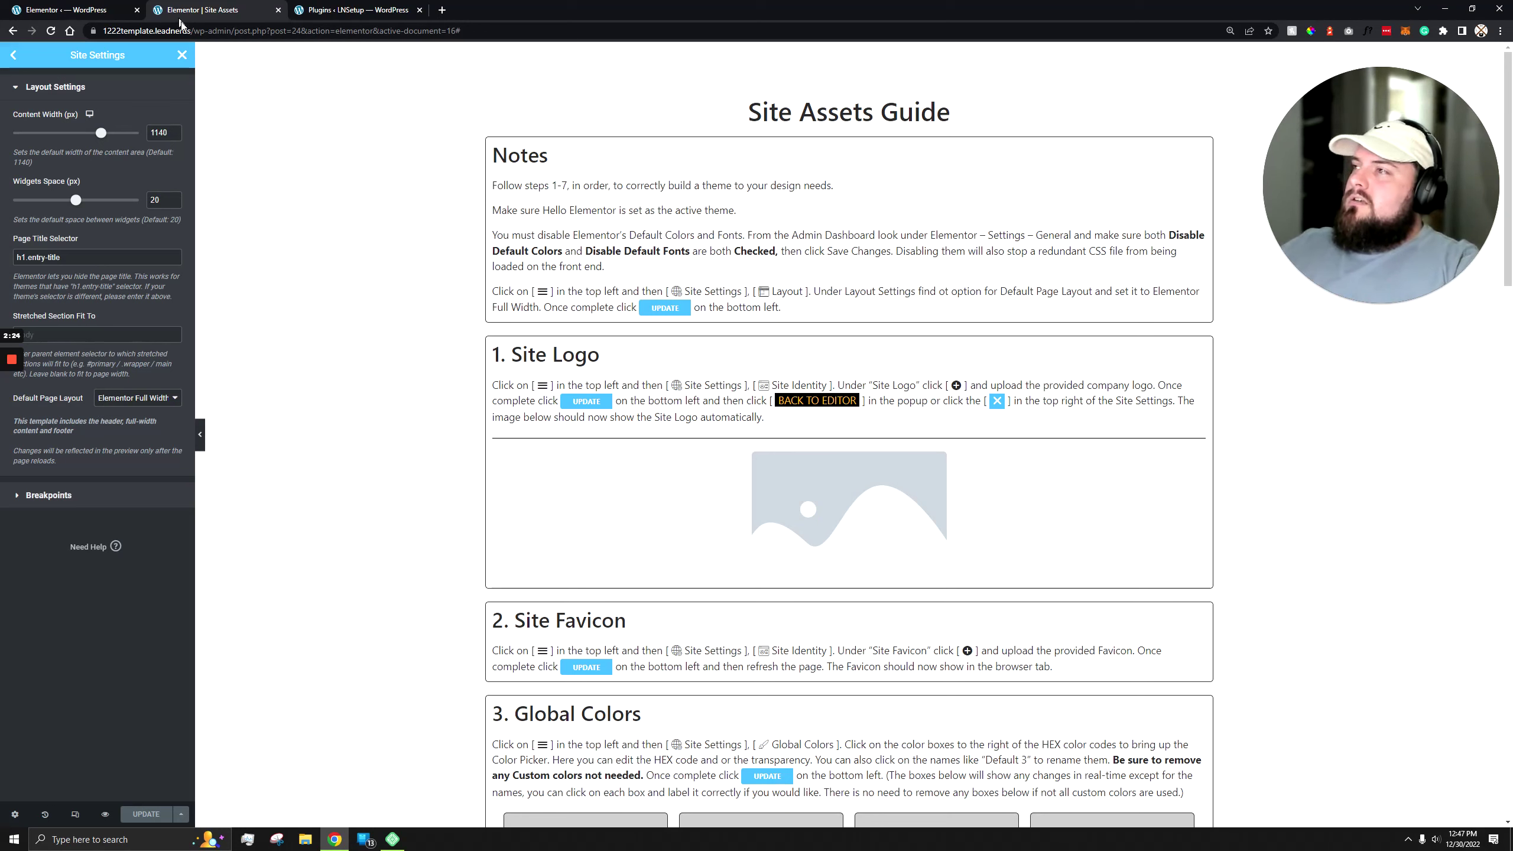
click(181, 55)
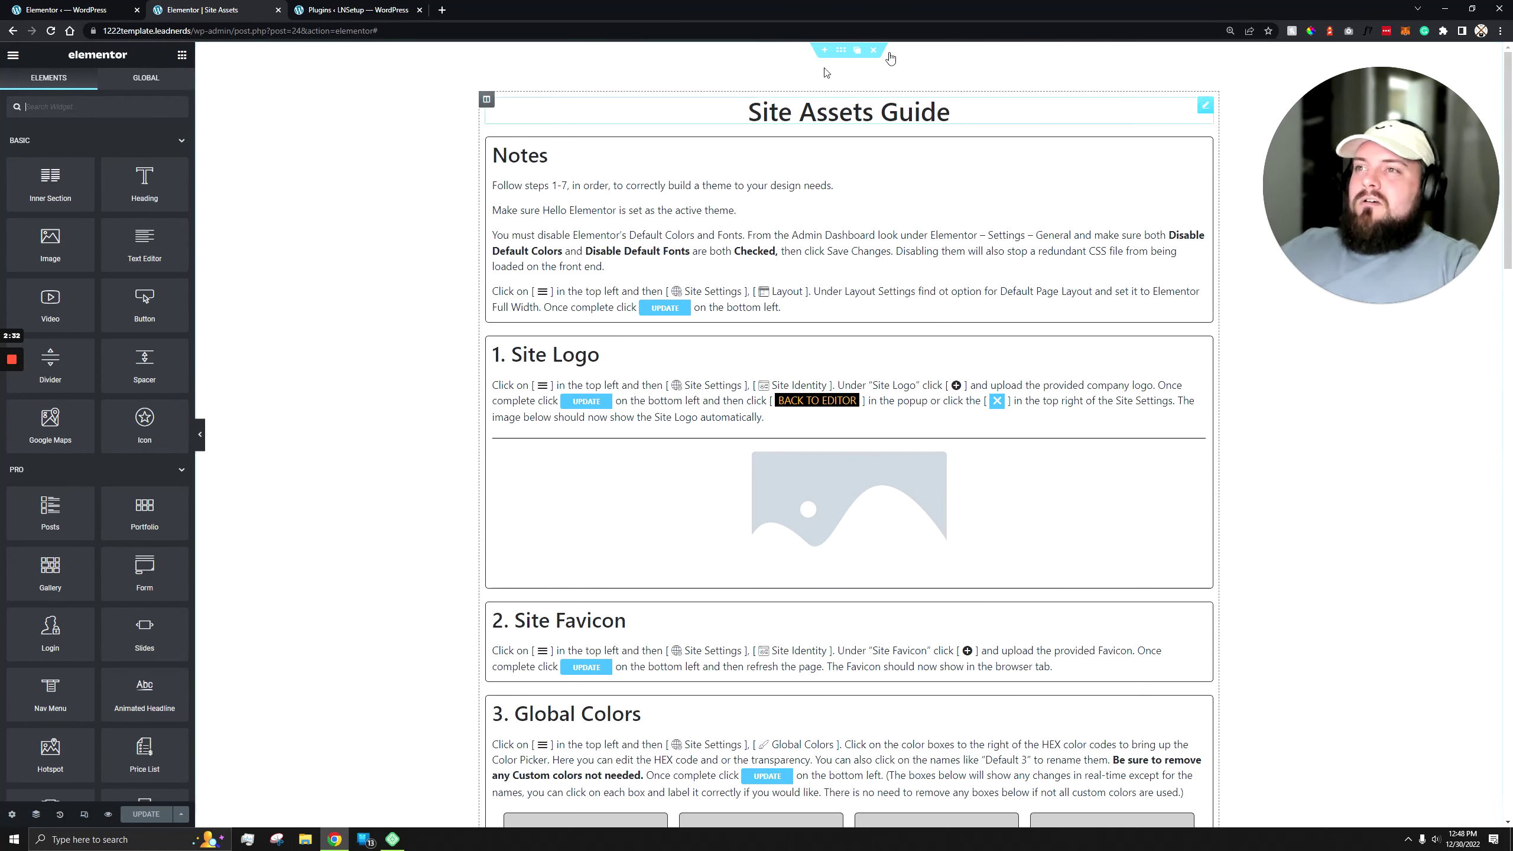
Step: Review the WordPress Pages list for the Site Assets page, and return to the Site Assets editor
click(71, 10)
click(50, 155)
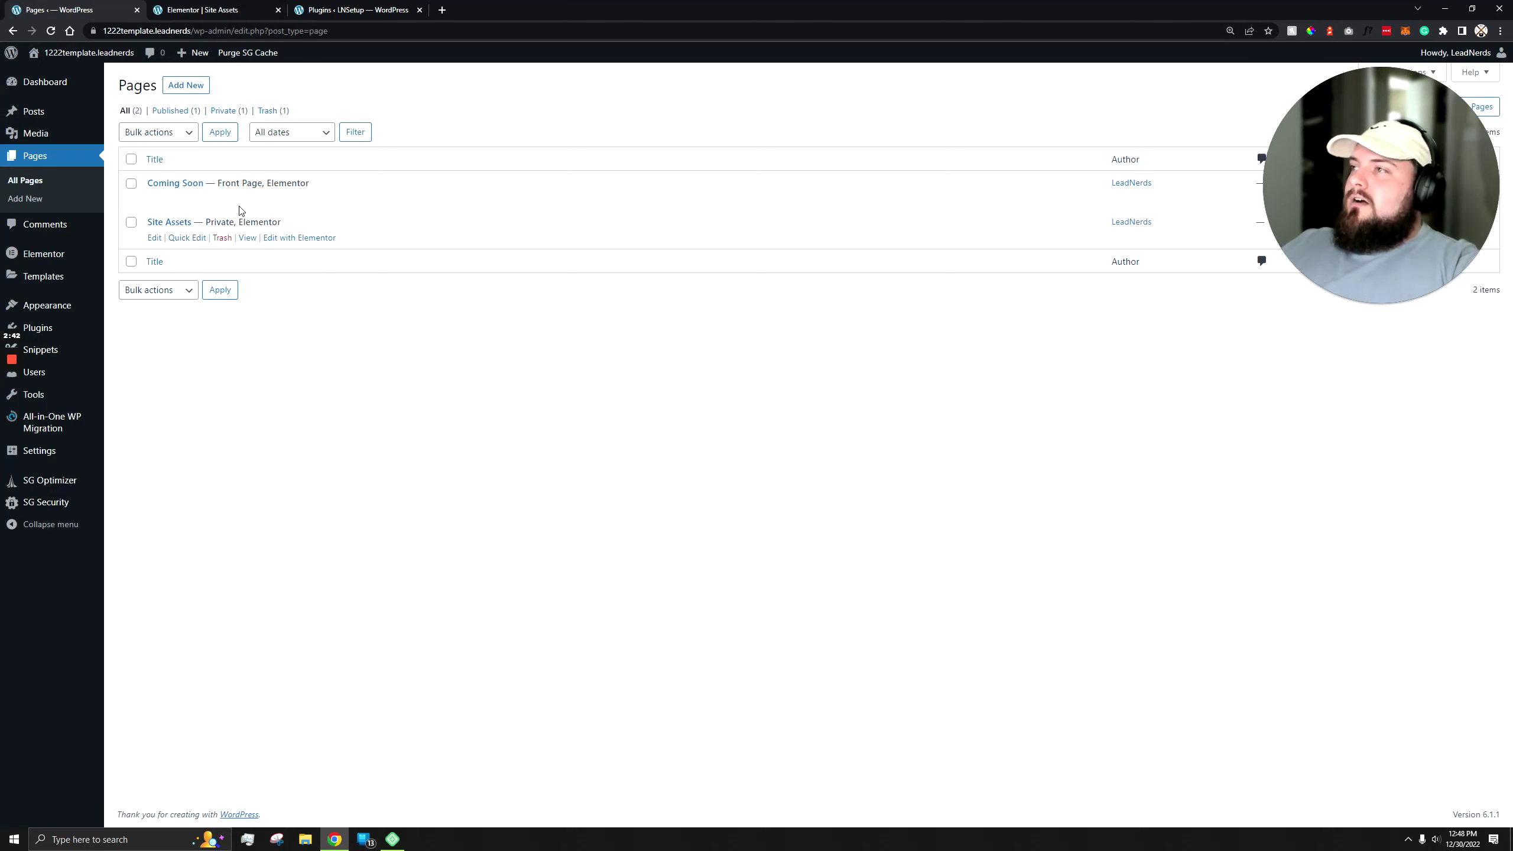
key(ctrl+Tab)
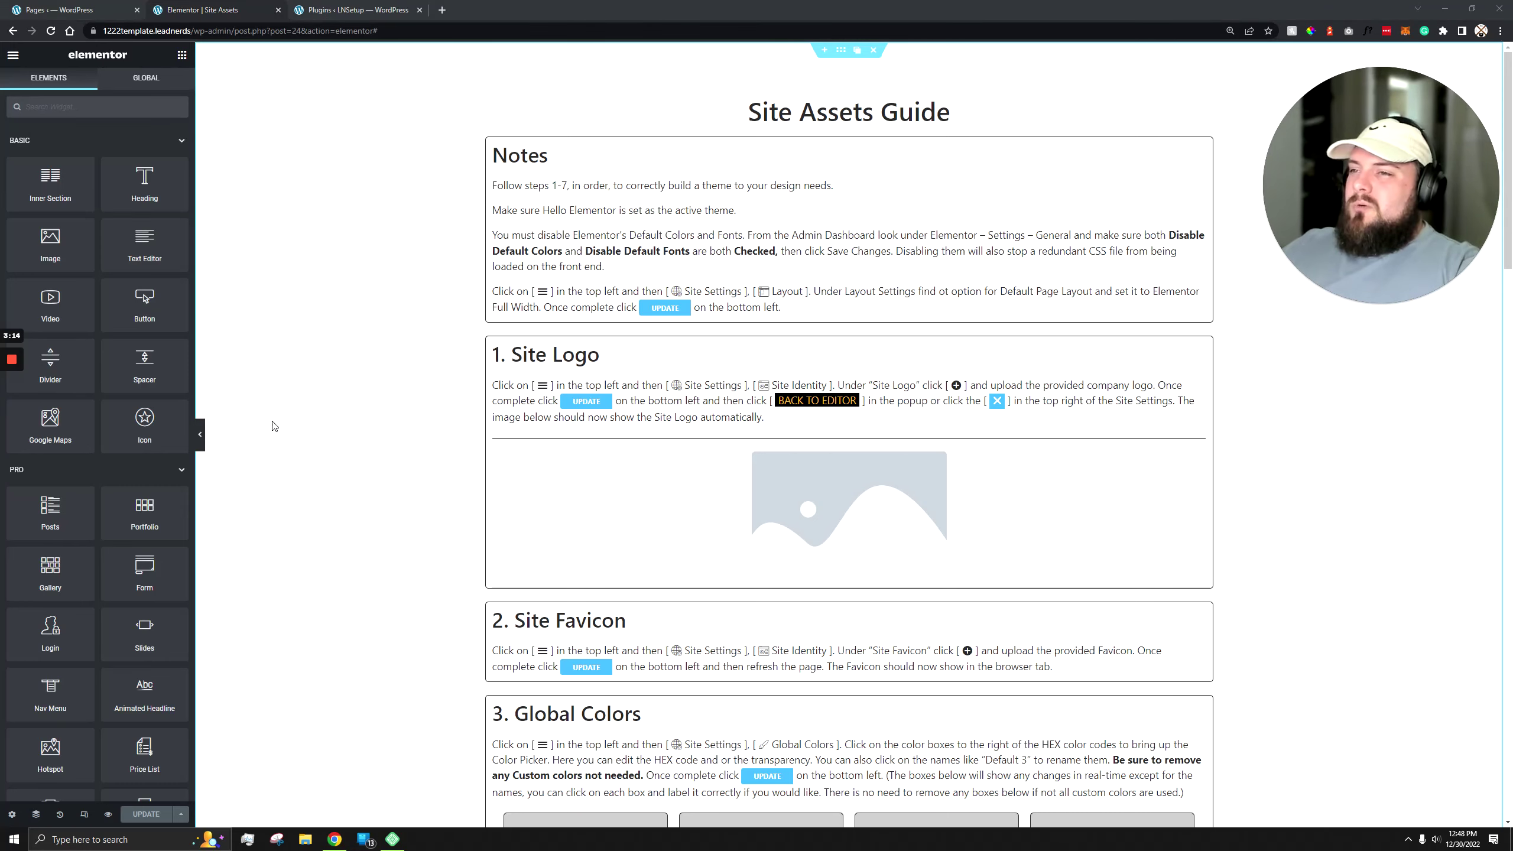
Step: Inspect the style settings of the Site Logo widget in the guide's Site Logo section
scroll(775, 411, down, 2)
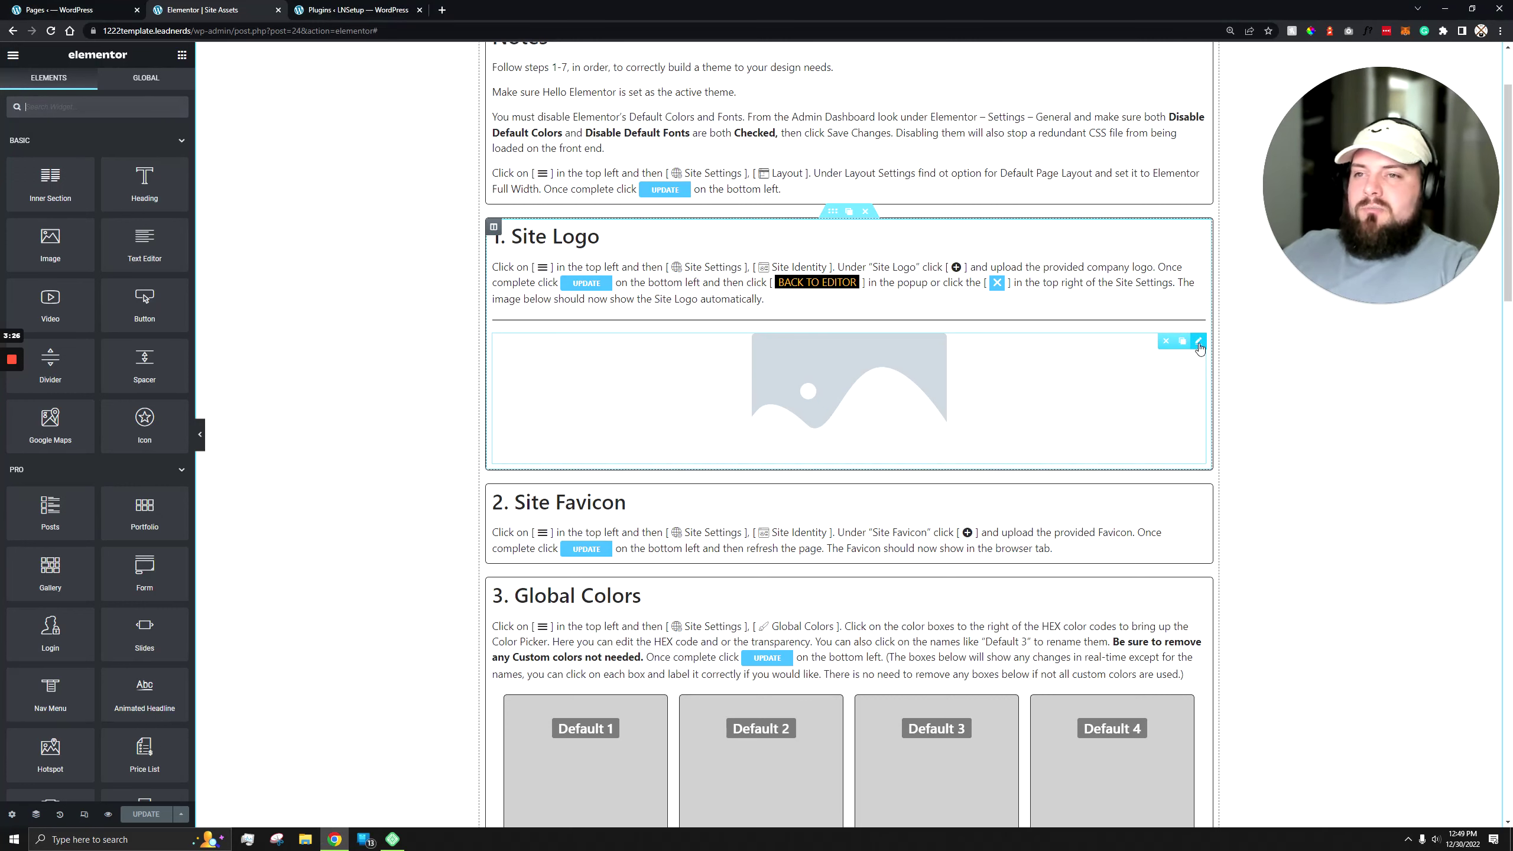
click(1199, 342)
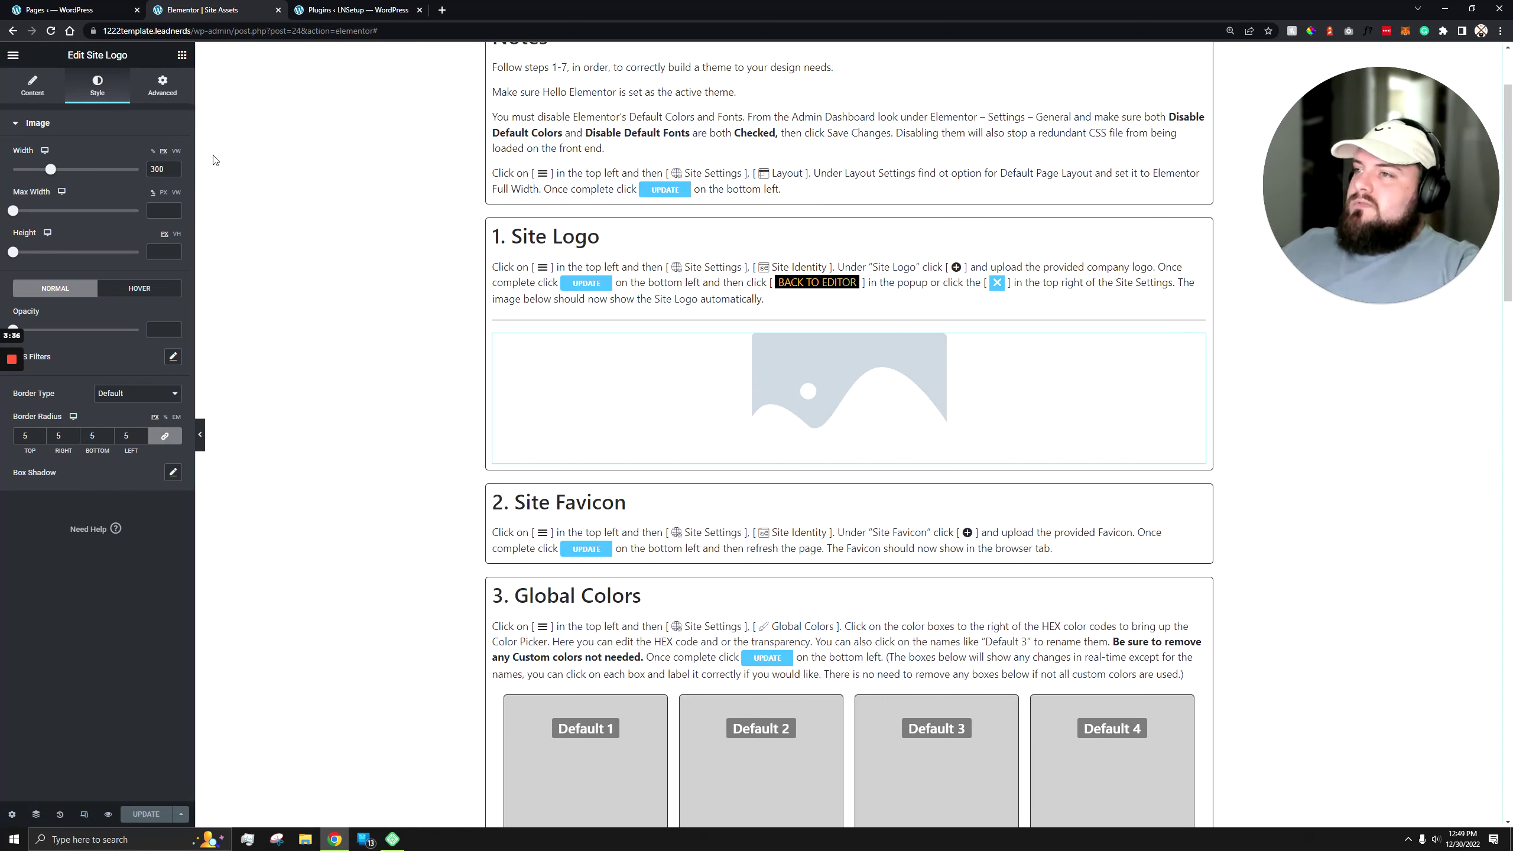
Step: Set the site logo in Site Identity to the temp-m-photo-small image from the media library
click(13, 55)
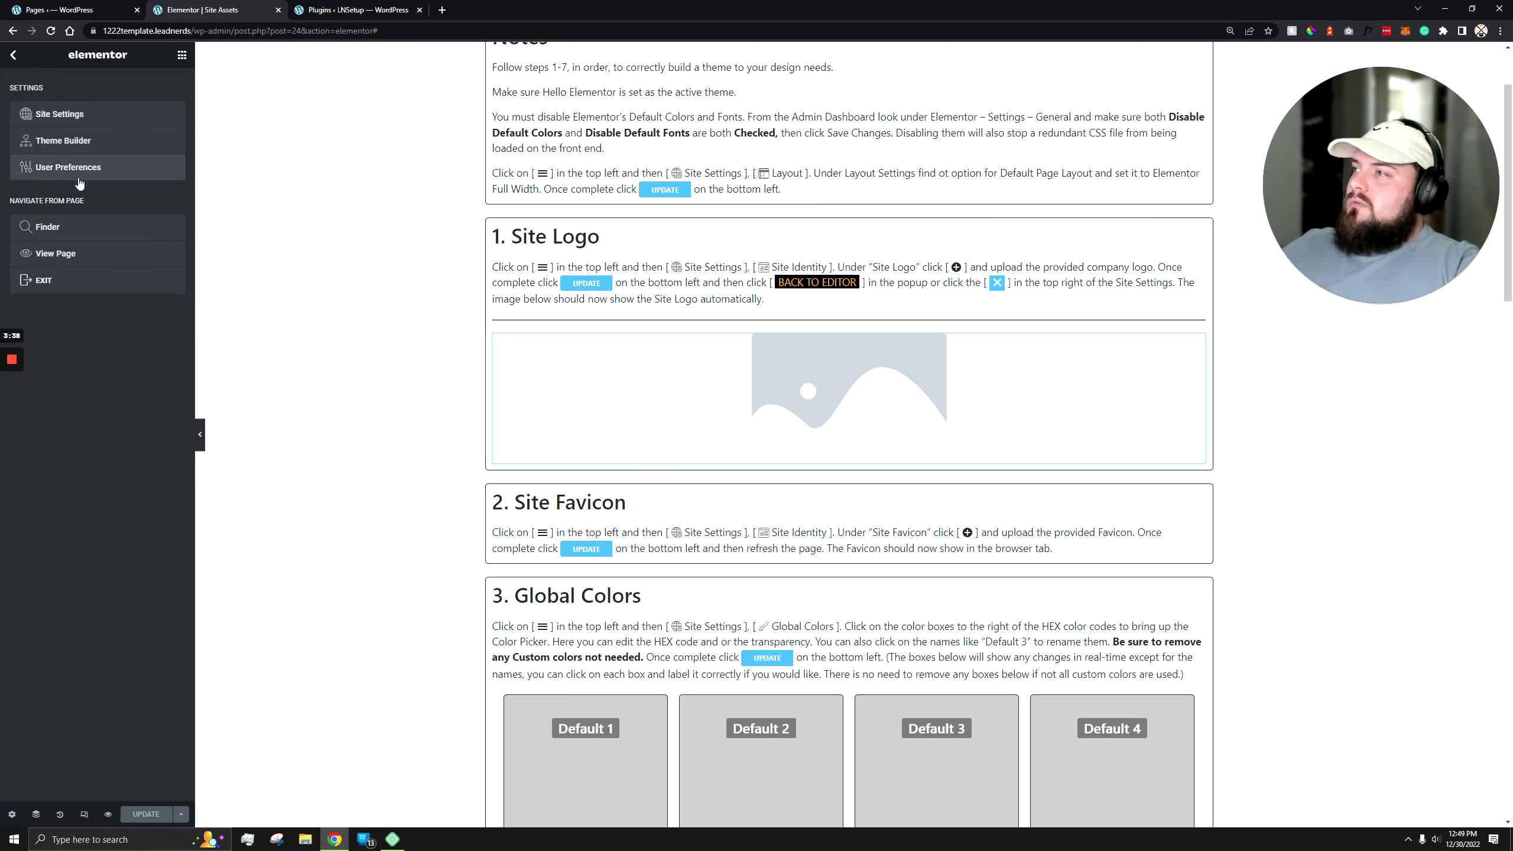
click(71, 118)
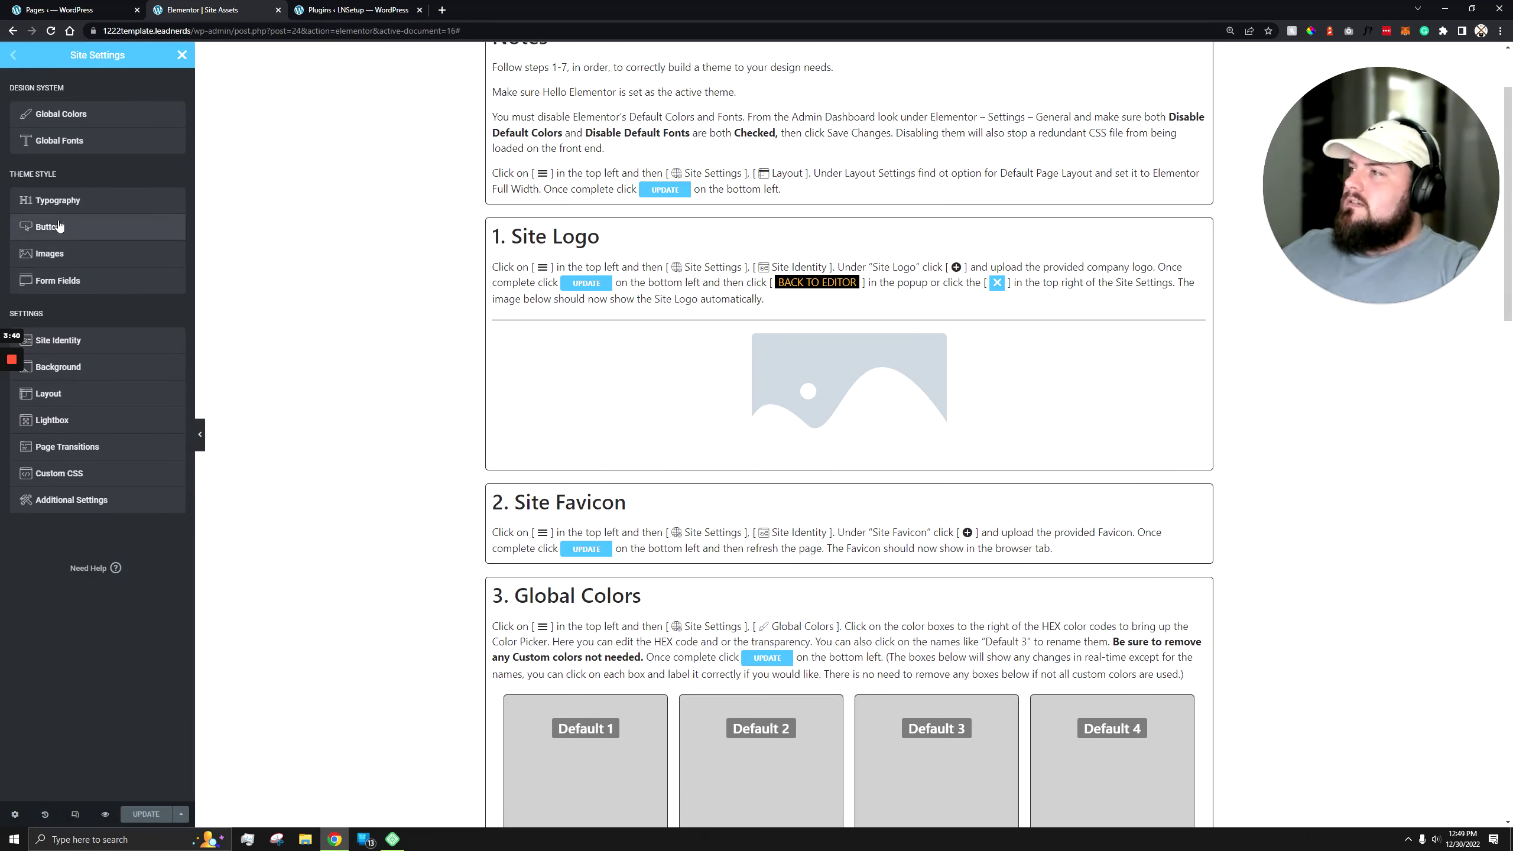
click(102, 340)
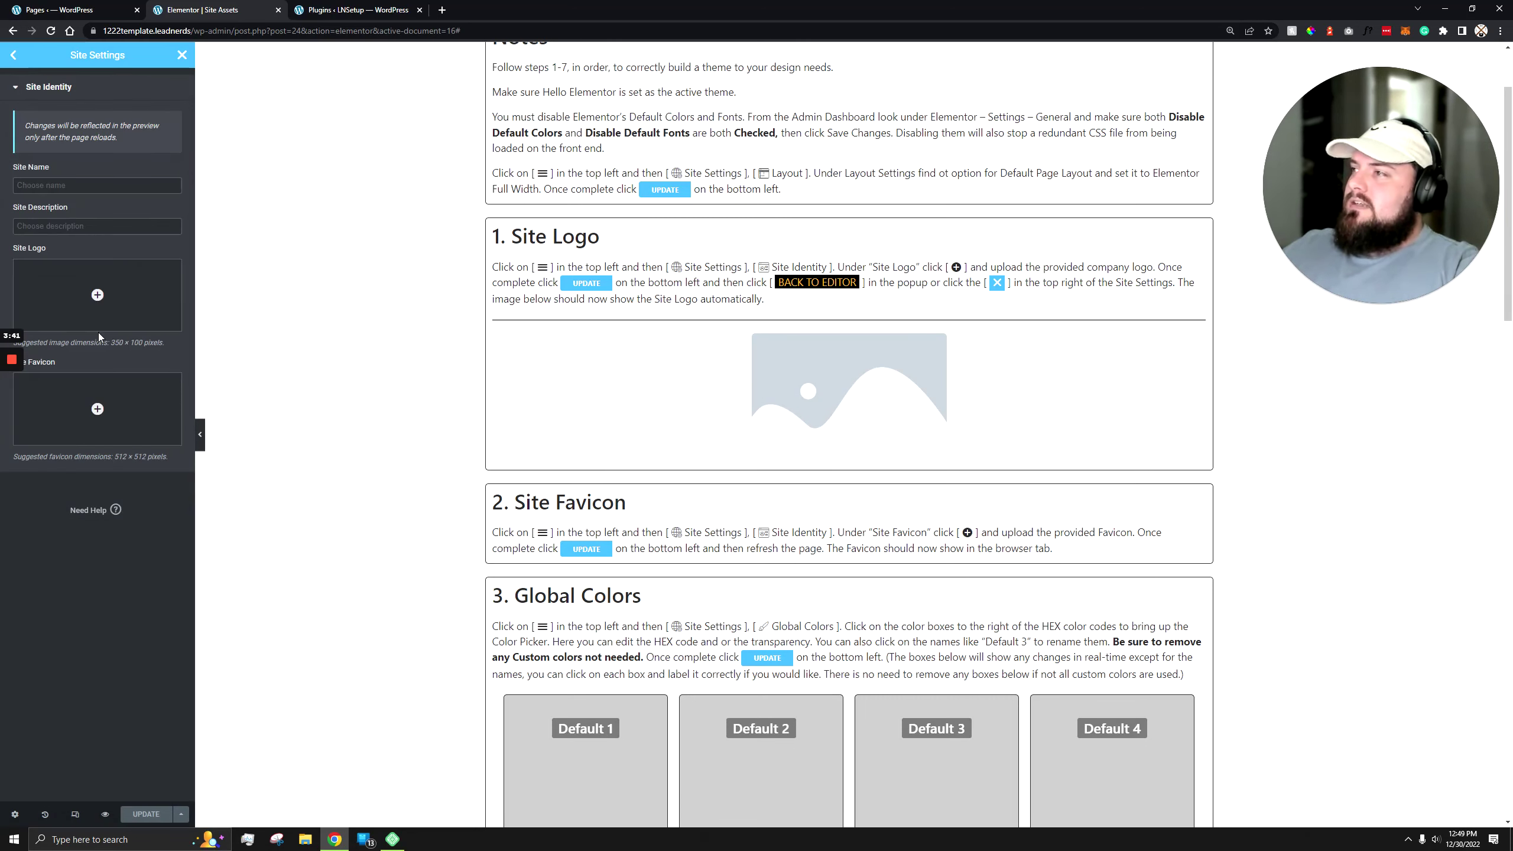
click(97, 295)
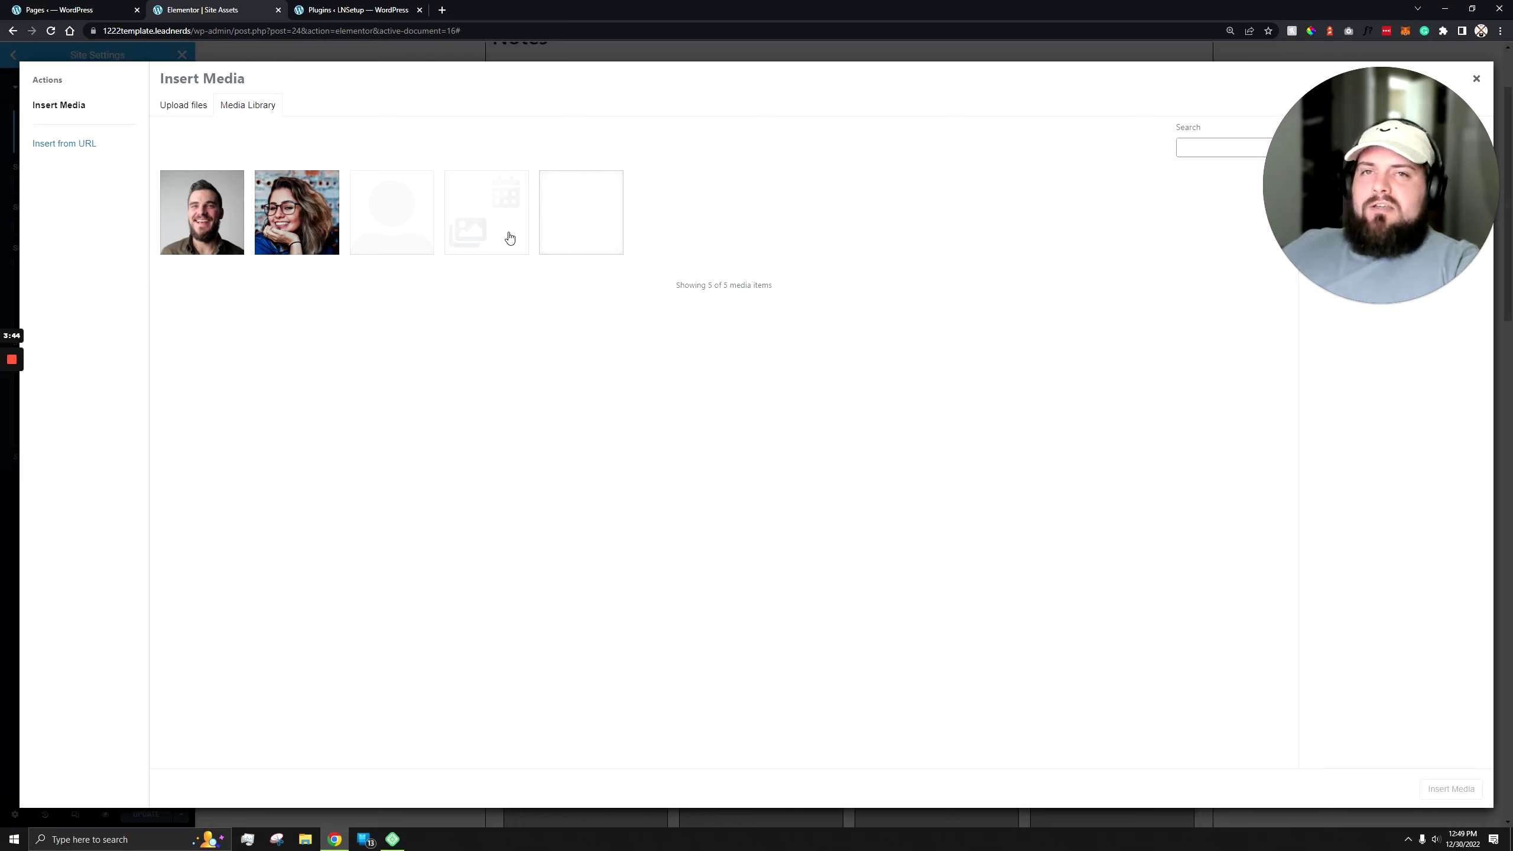
click(188, 211)
click(1436, 790)
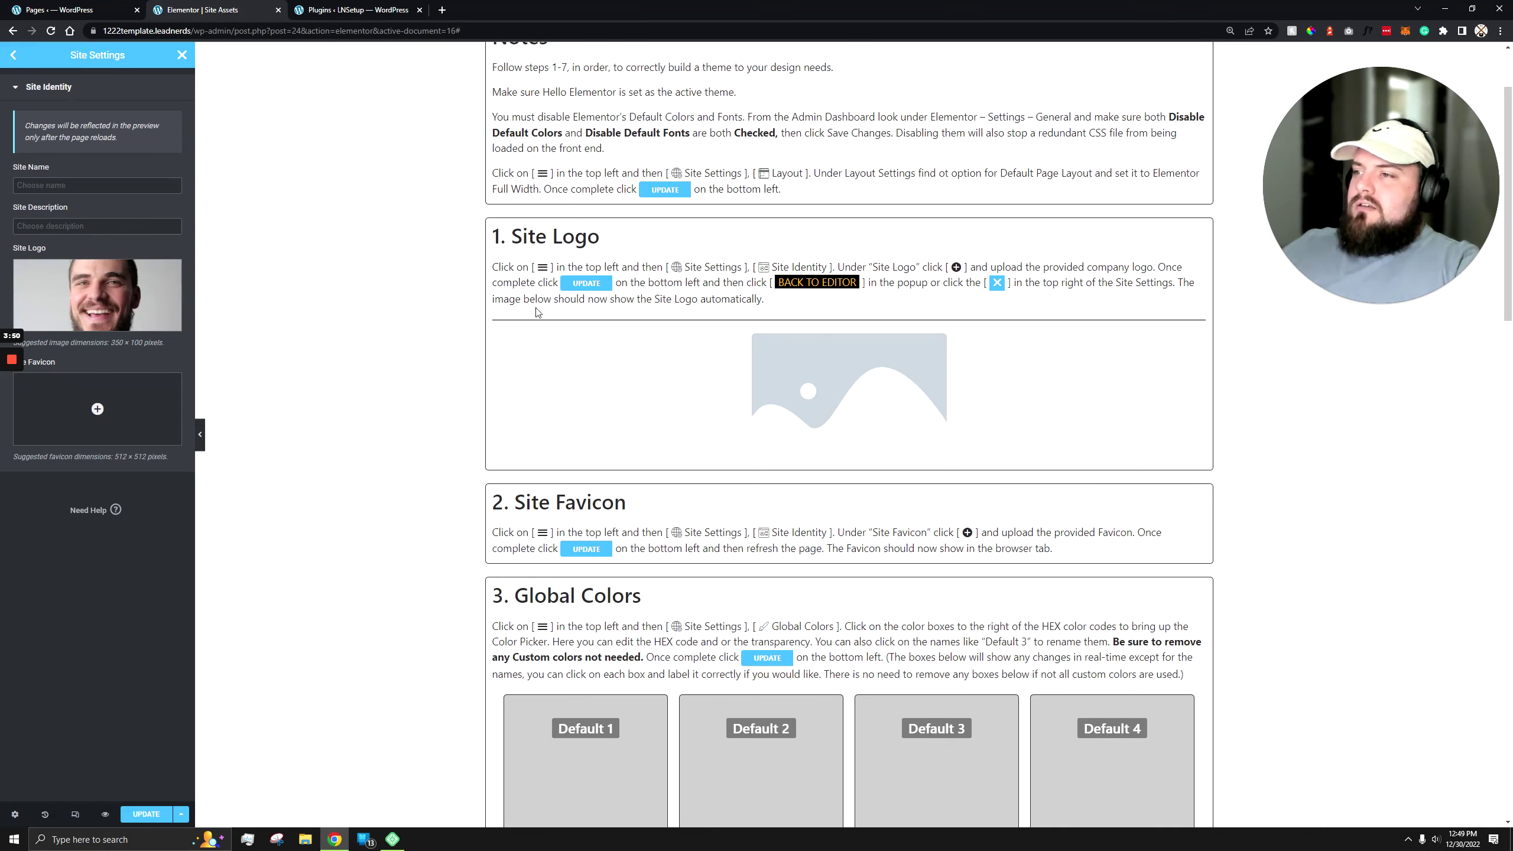
Step: Set the site favicon to the temp-m-photo-small image from the media library
scroll(548, 281, down, 2)
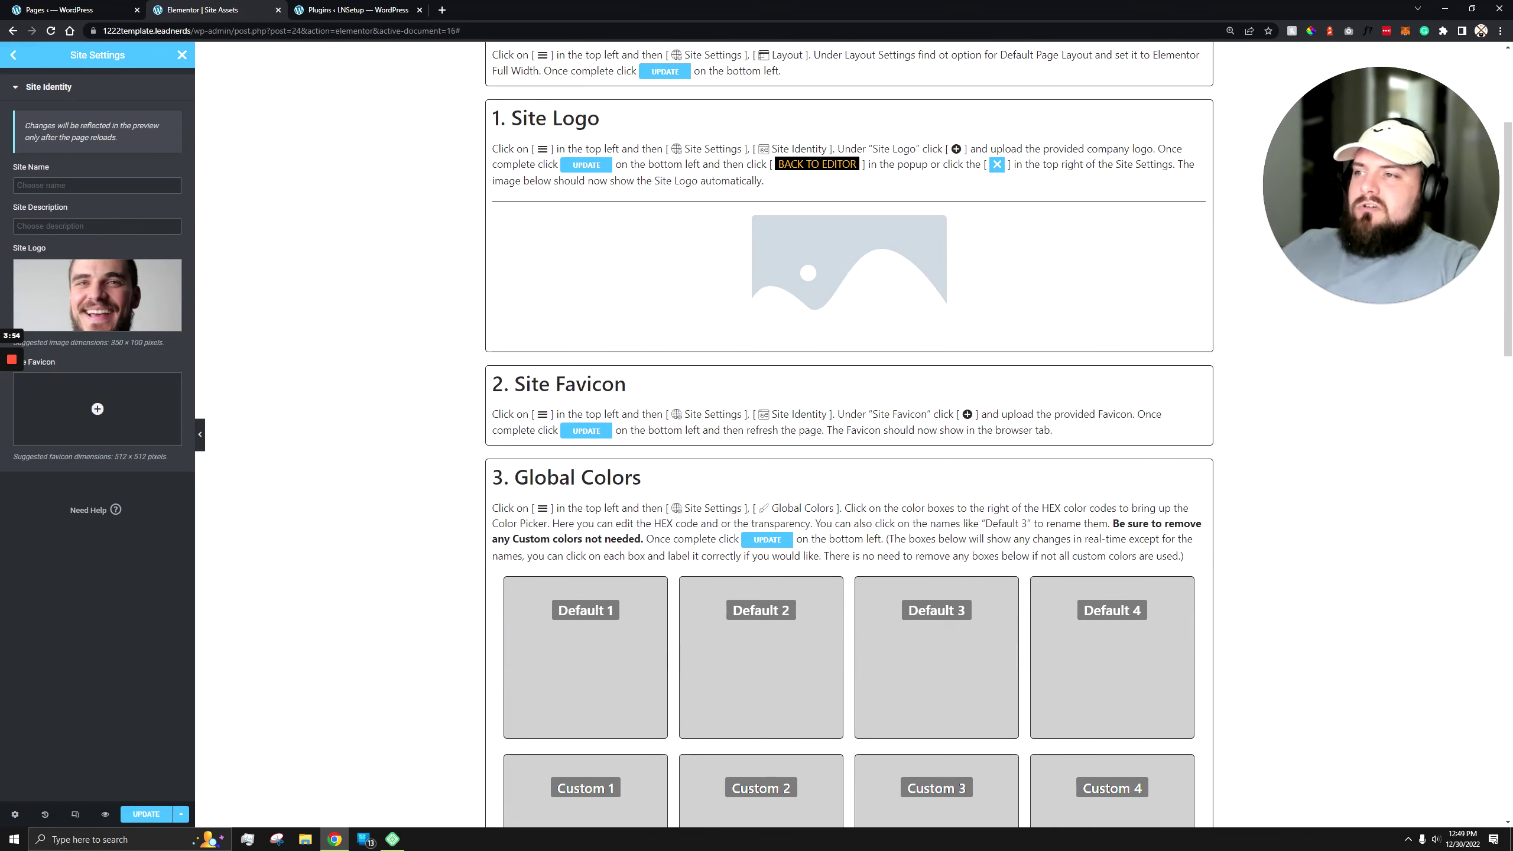
mouse_move(179, 395)
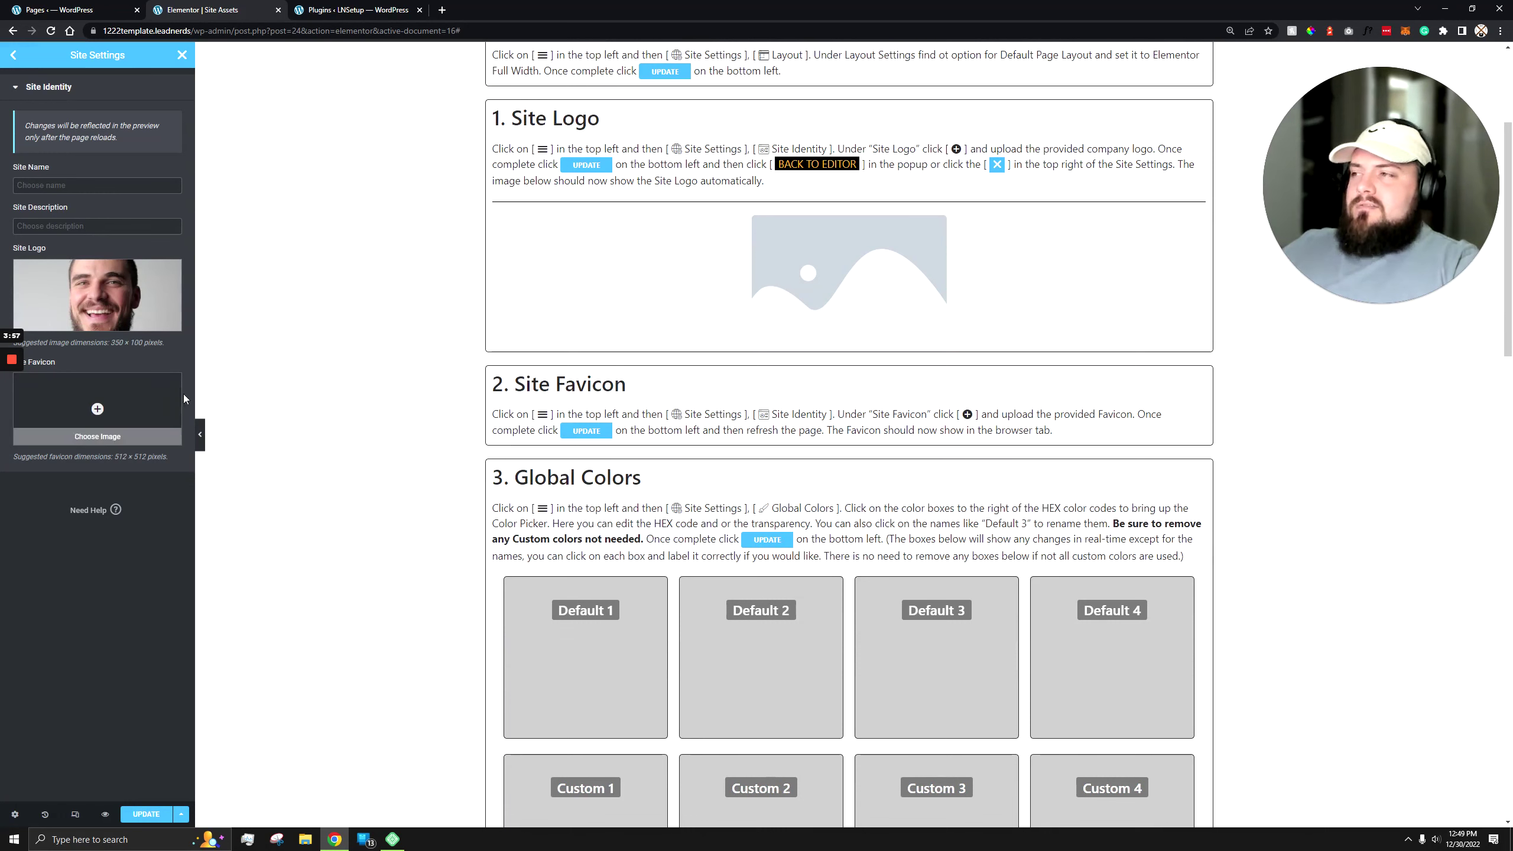
click(105, 415)
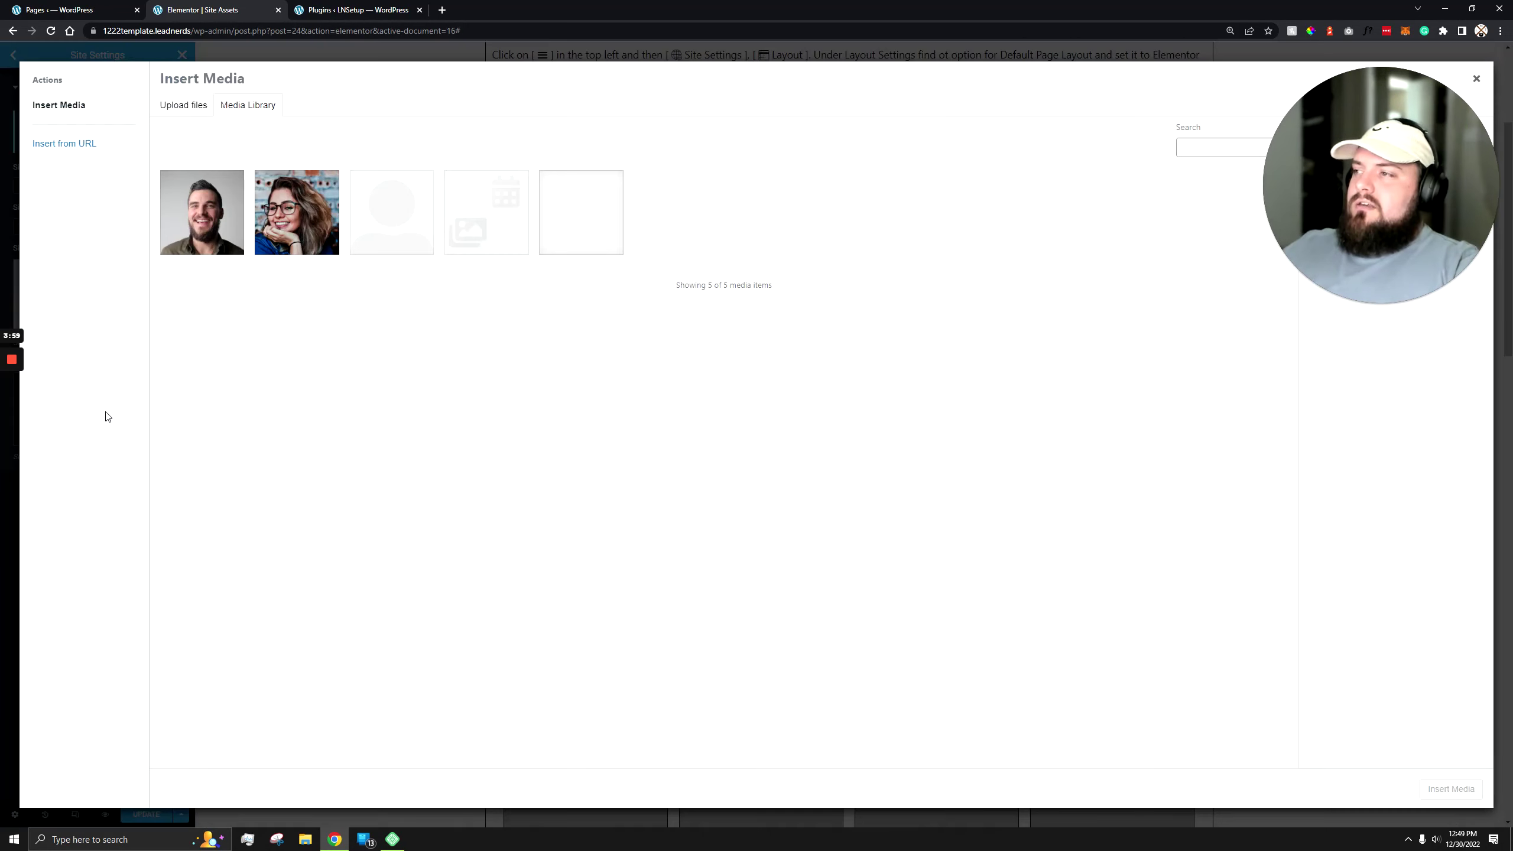
click(214, 203)
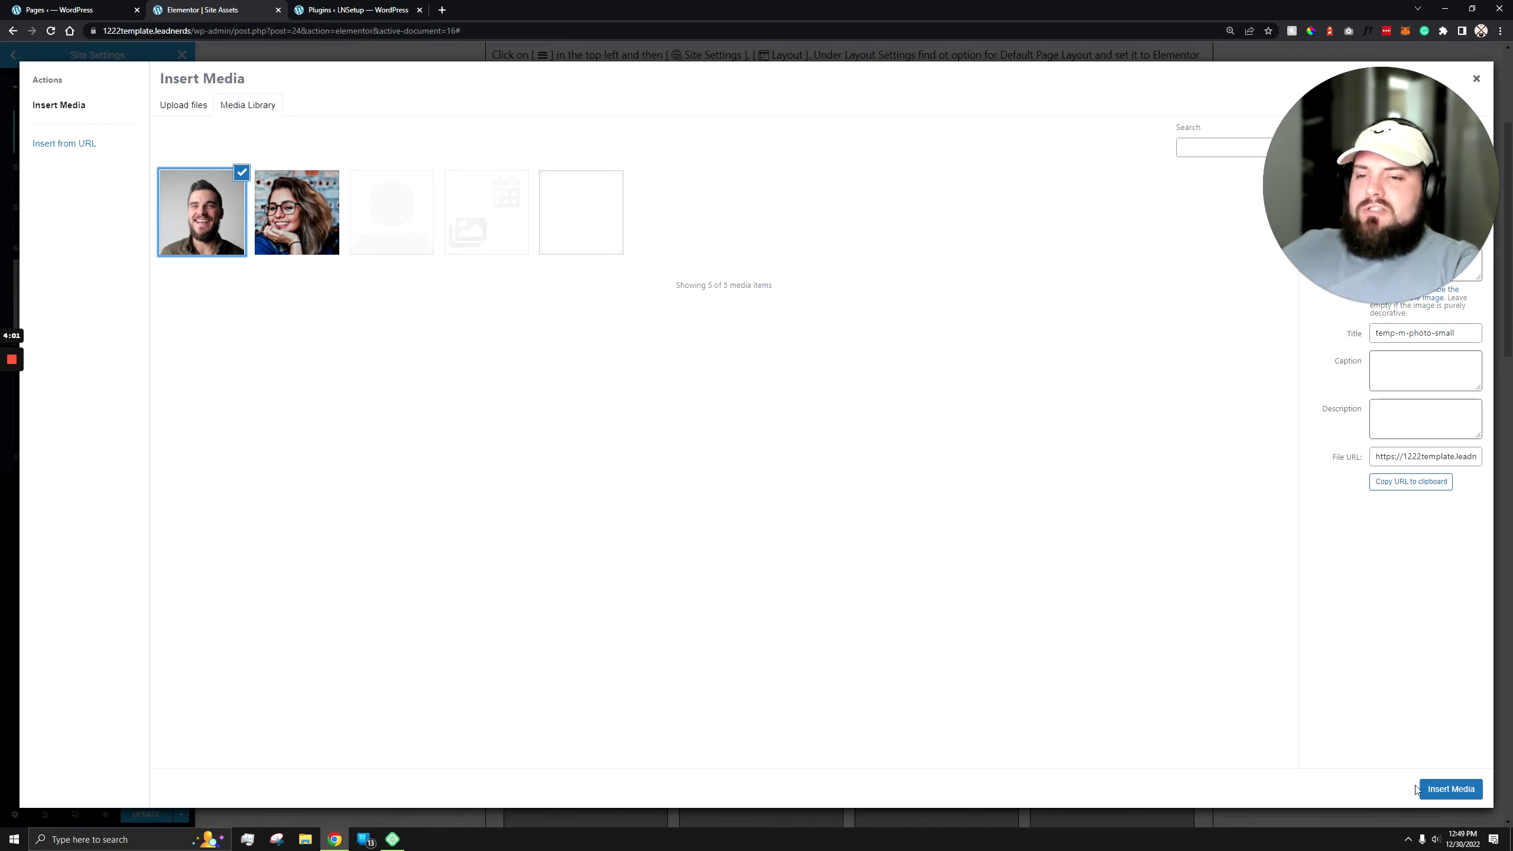
click(1454, 793)
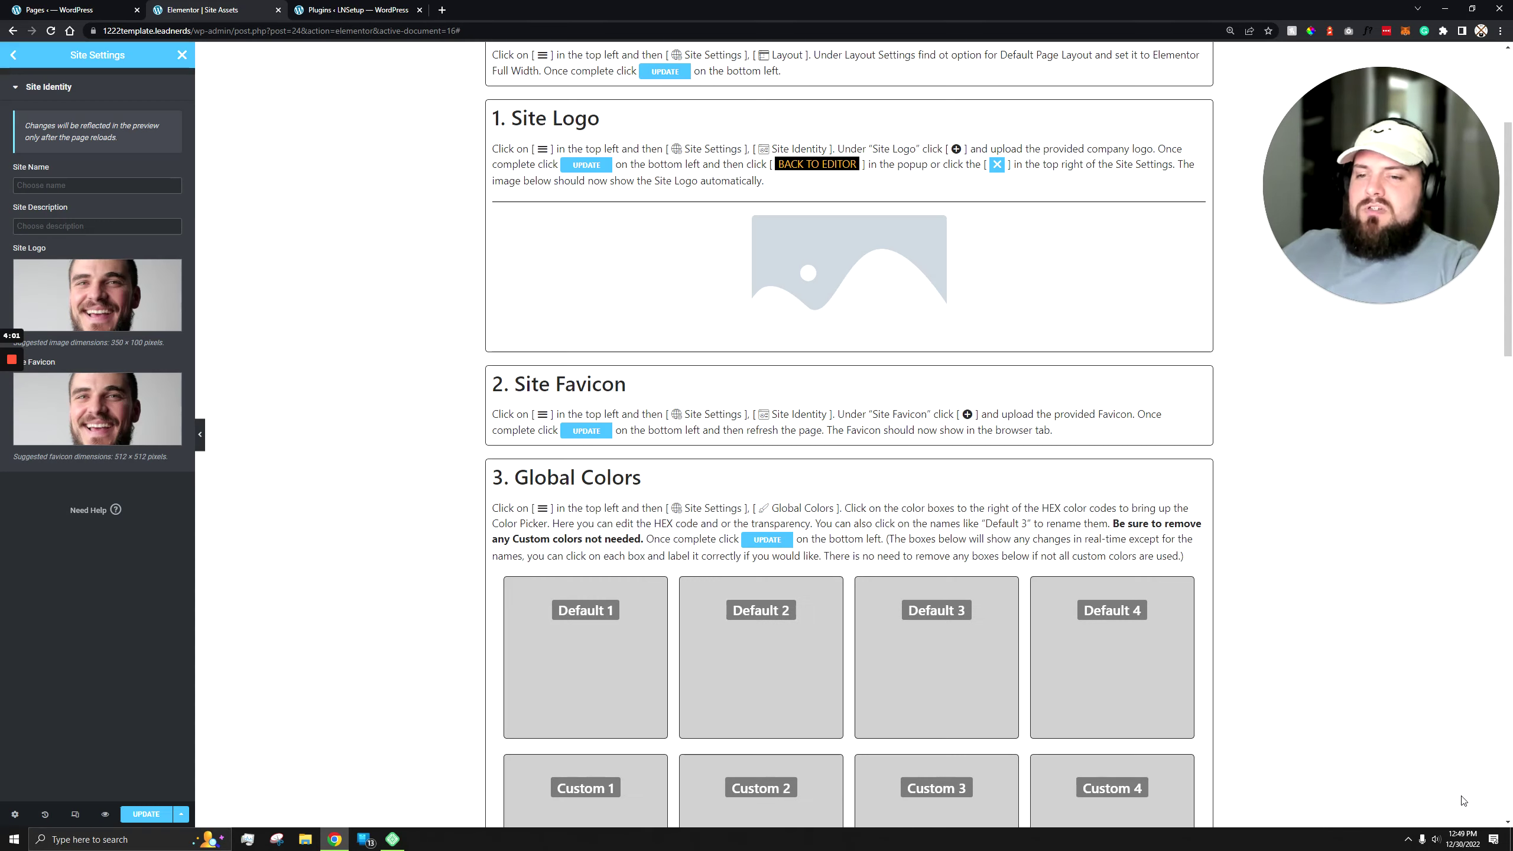
Step: Save the Site Identity changes, return to the editor and reload the page
click(146, 814)
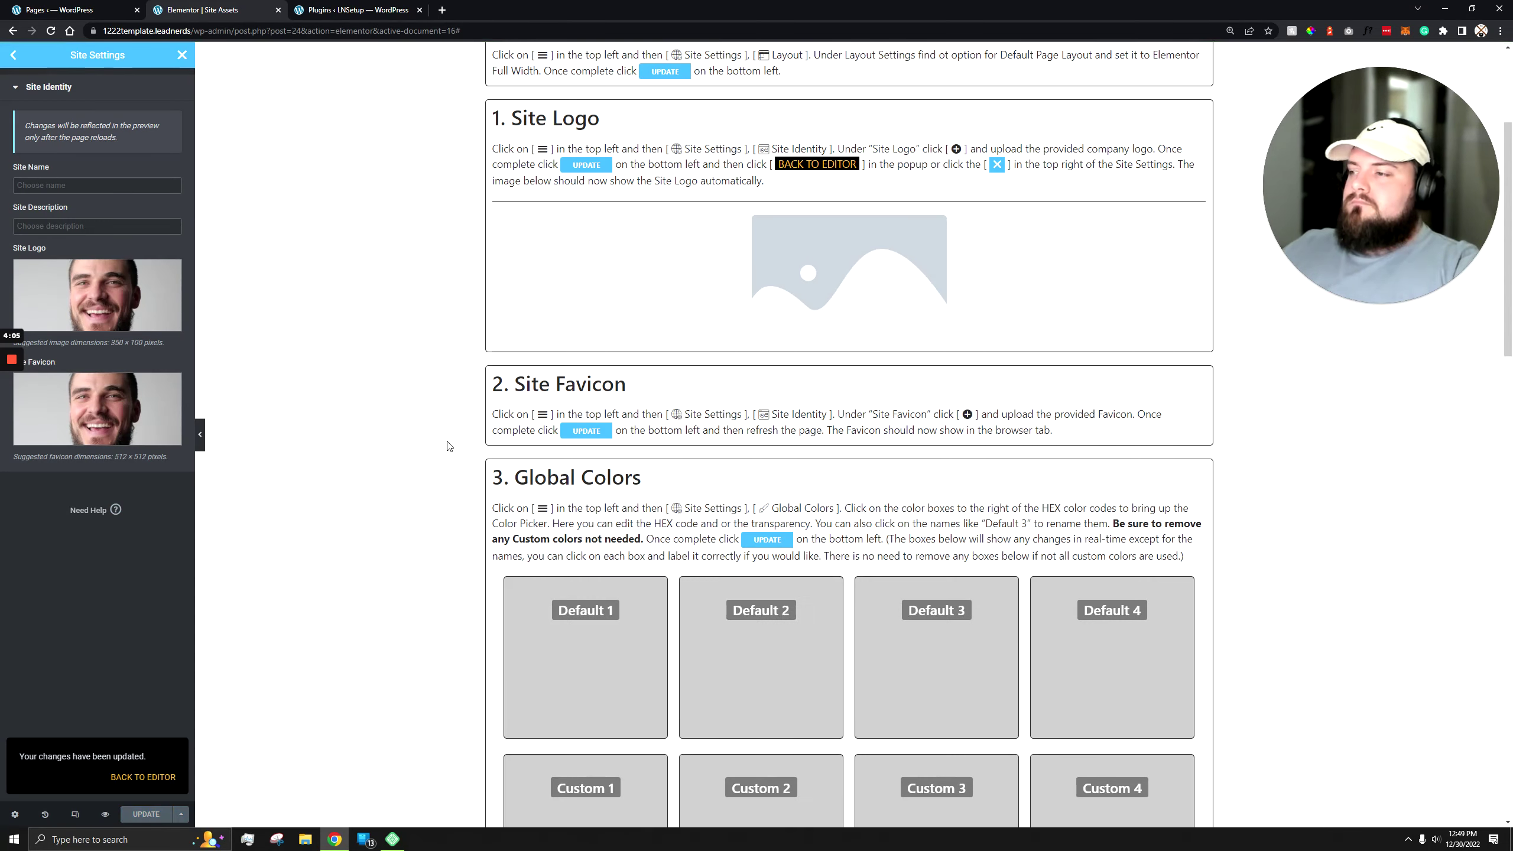
click(169, 777)
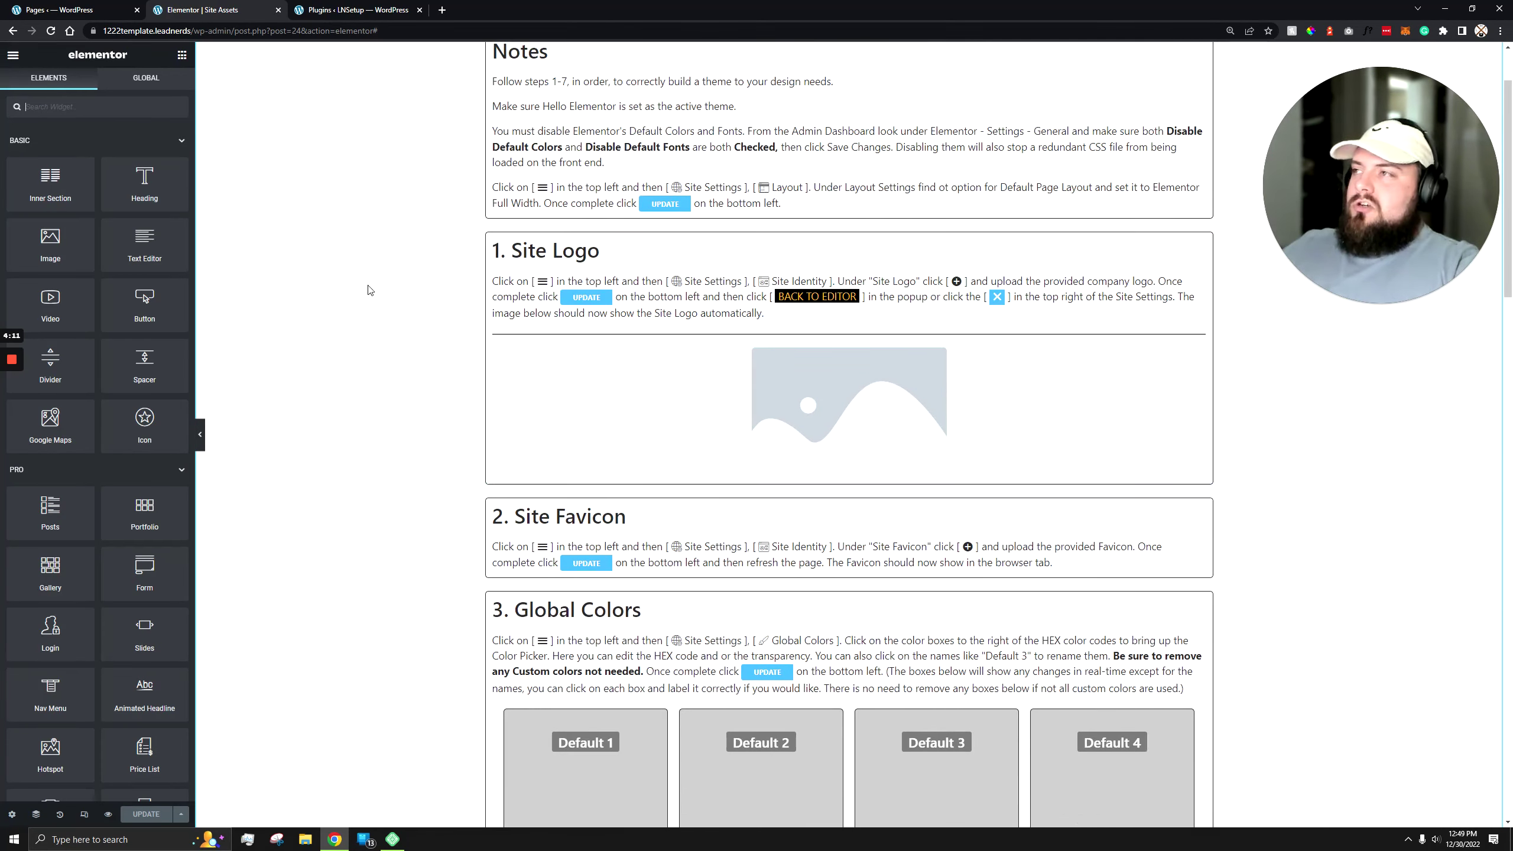
click(52, 31)
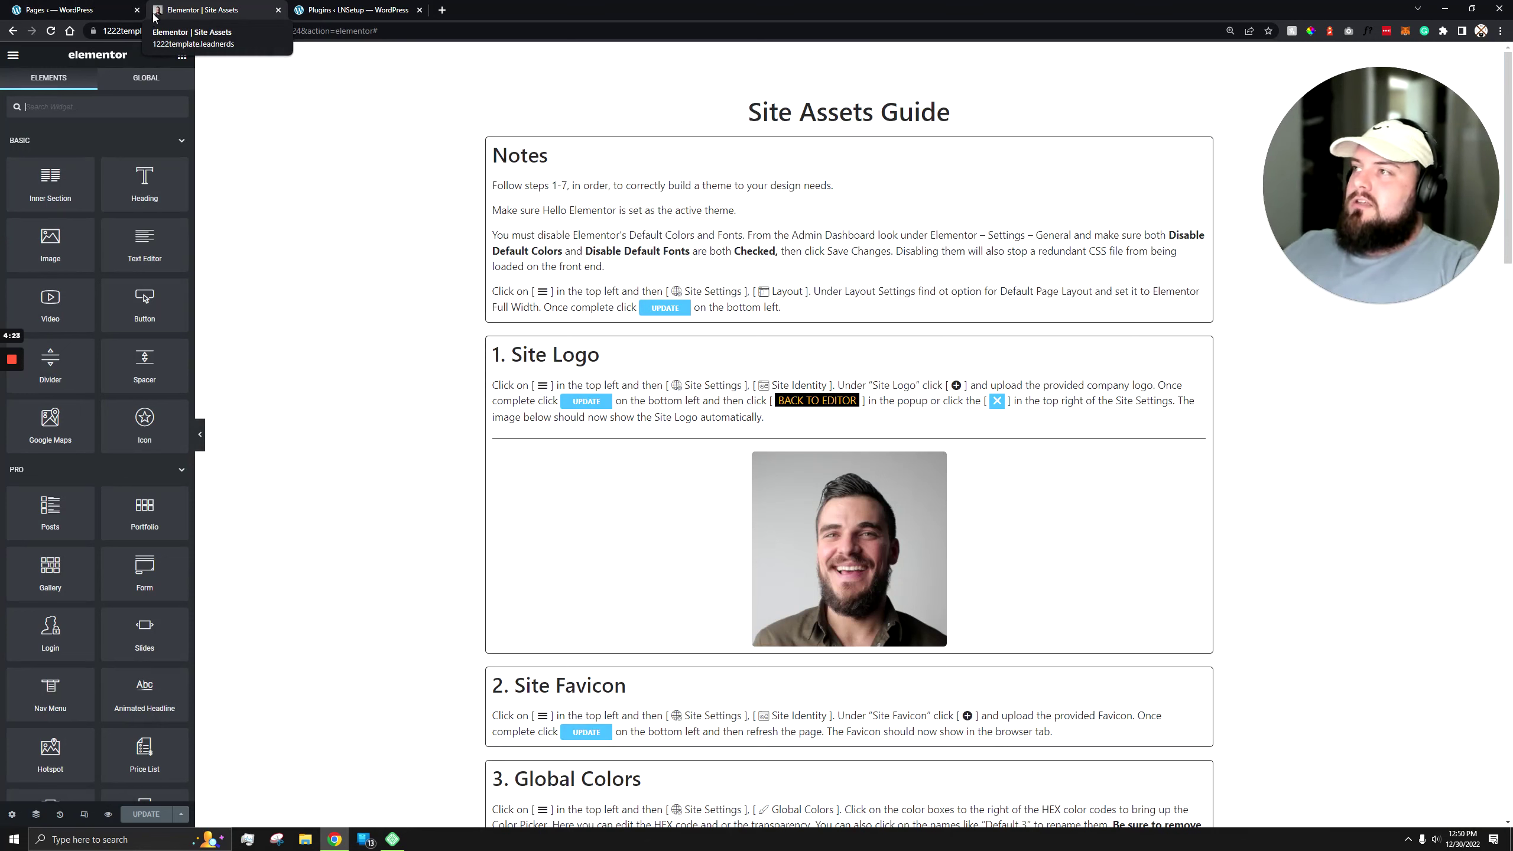
Step: Set the Default 1 system color to a dark red in the Global Colors of the site settings
scroll(834, 417, down, 2)
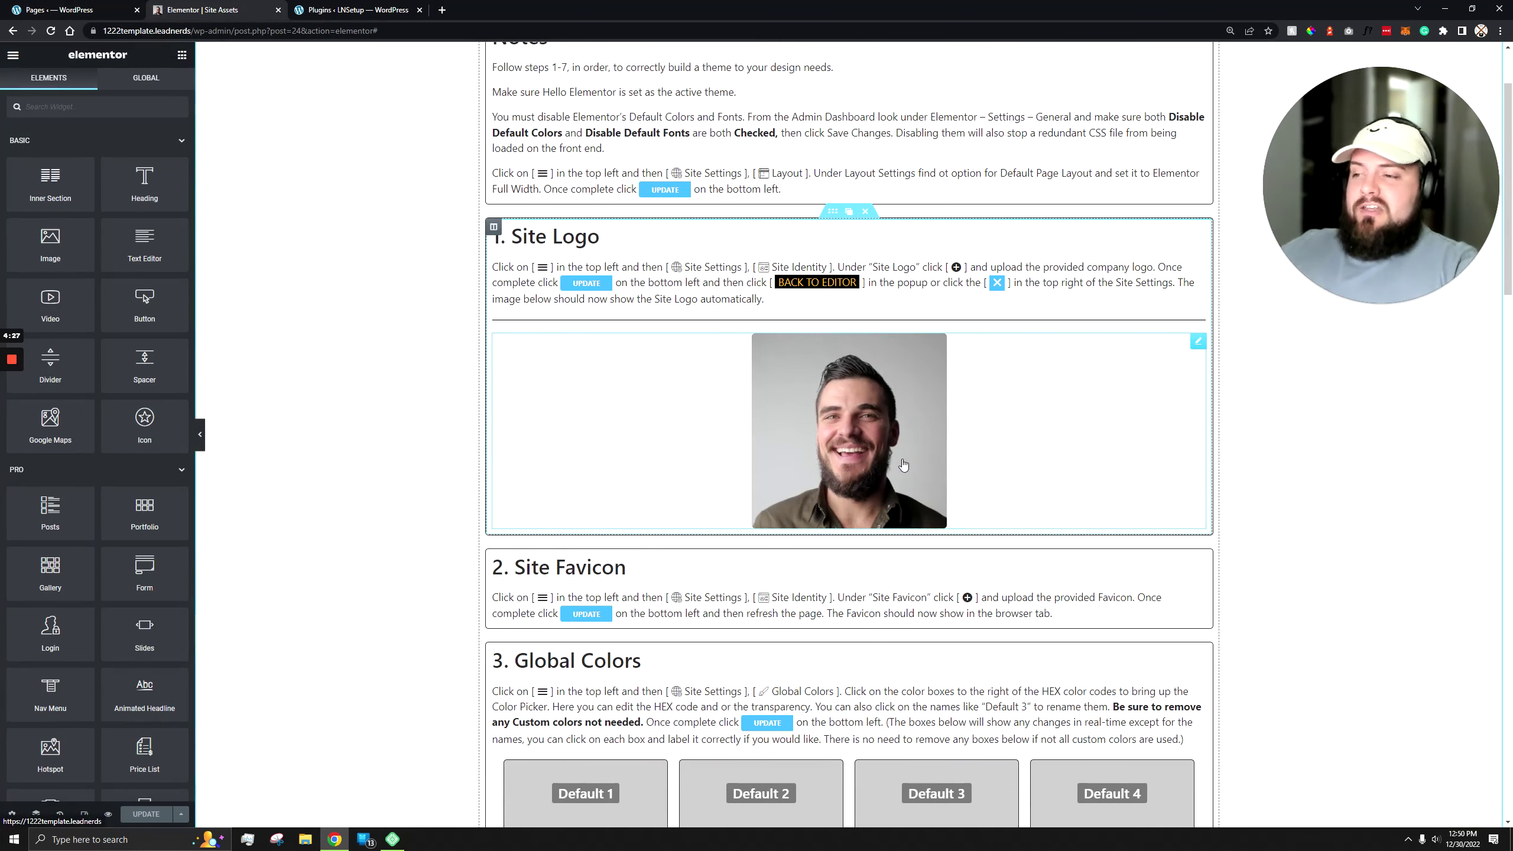
scroll(617, 501, down, 4)
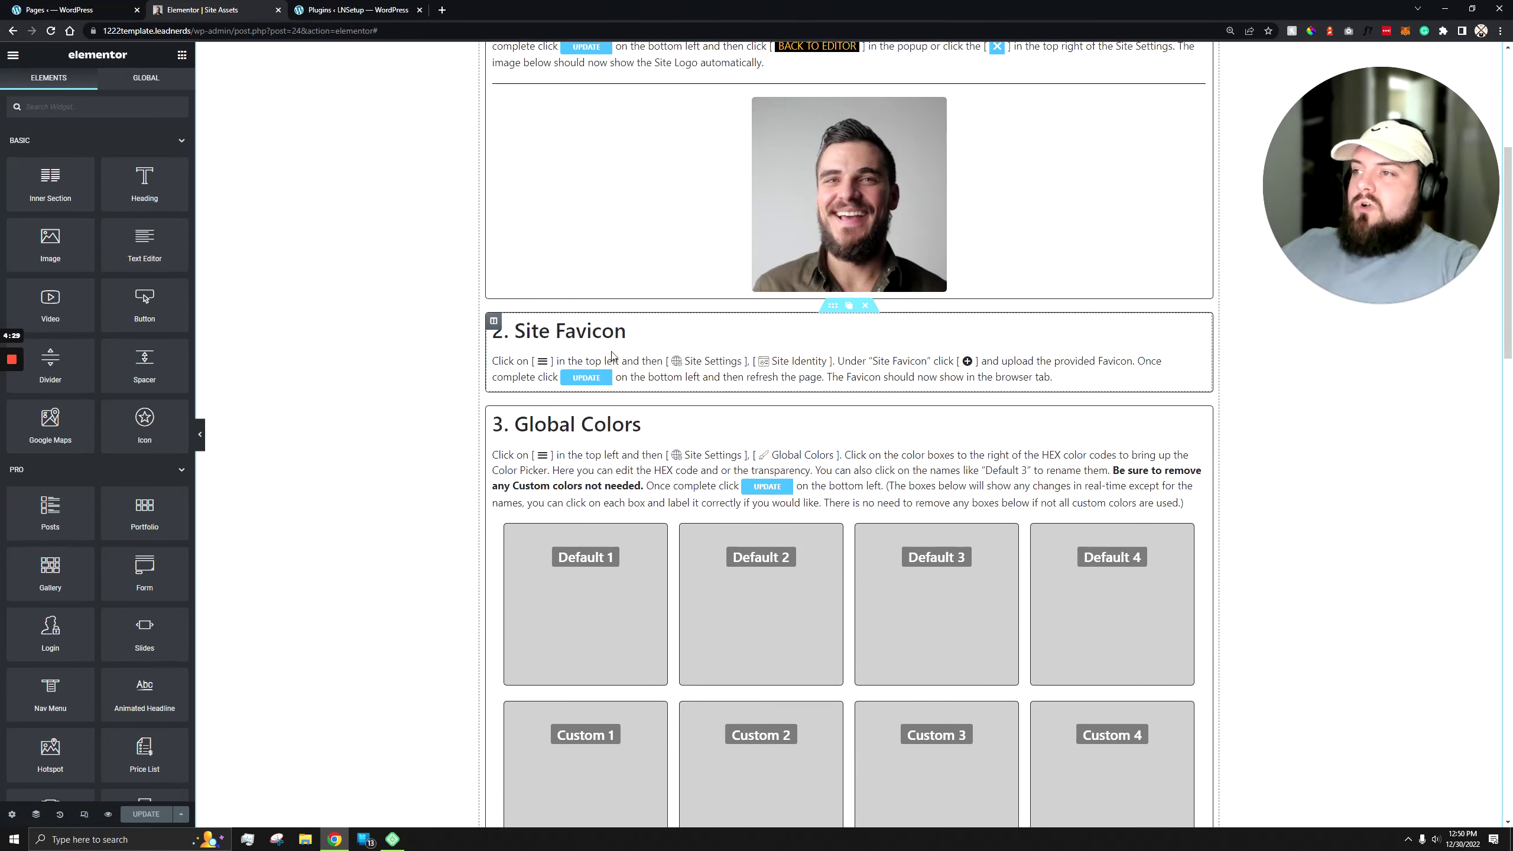
scroll(614, 357, down, 4)
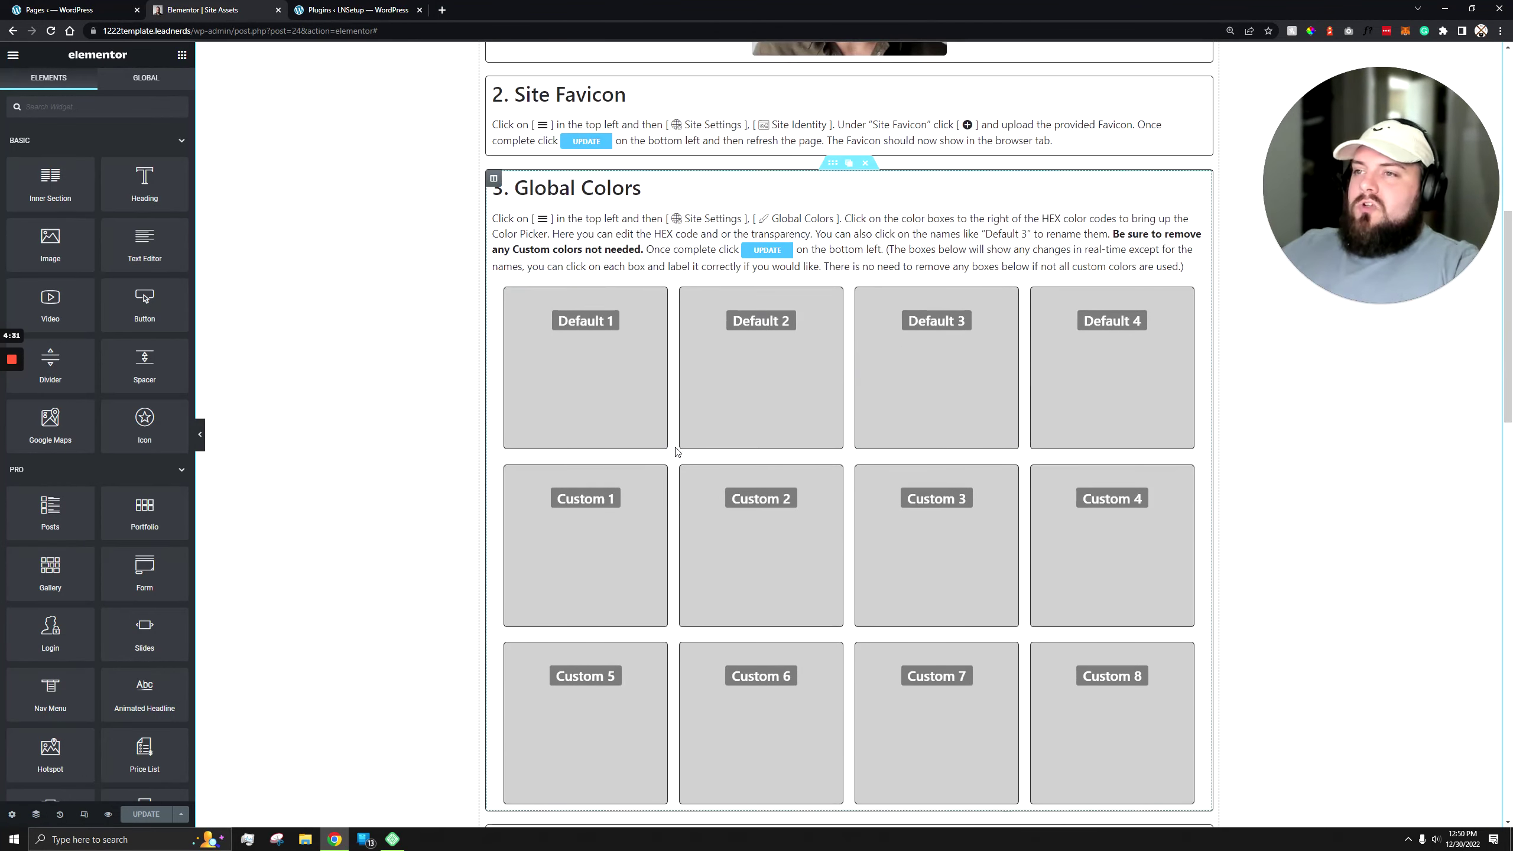
scroll(676, 451, down, 2)
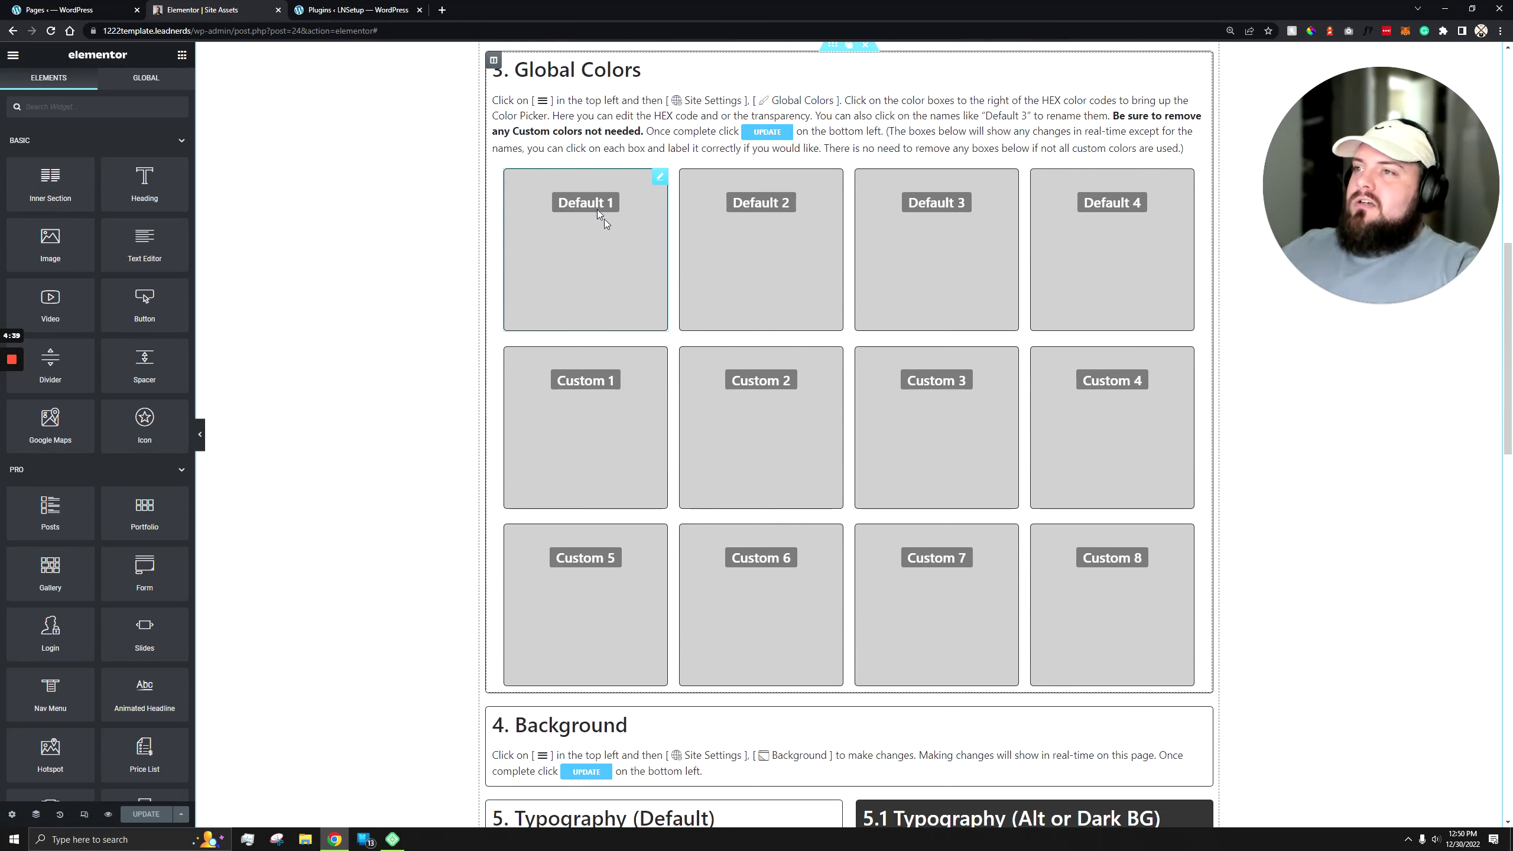
mouse_move(661, 179)
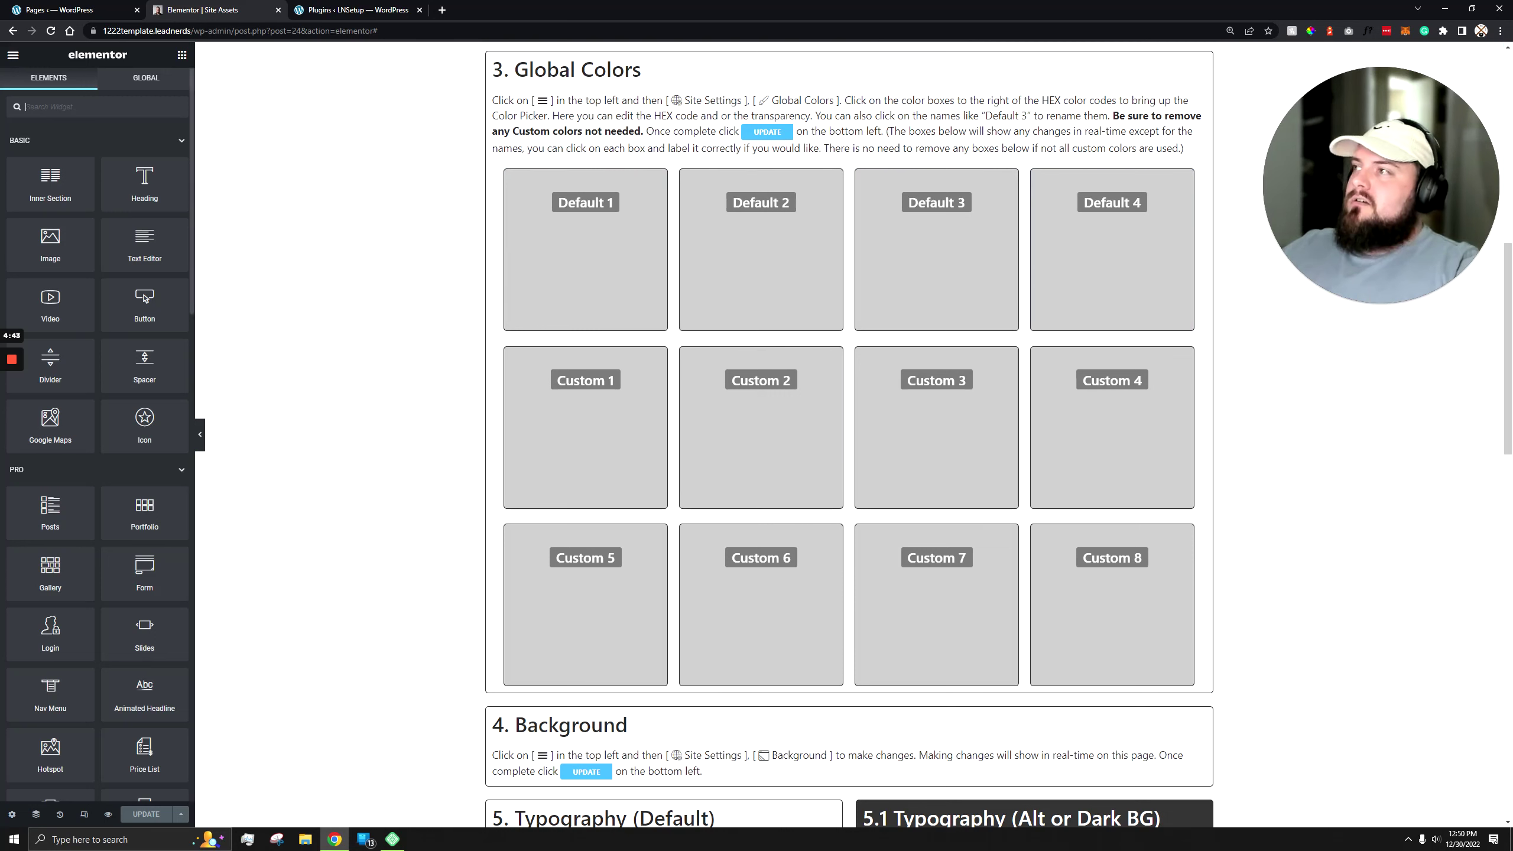
click(12, 56)
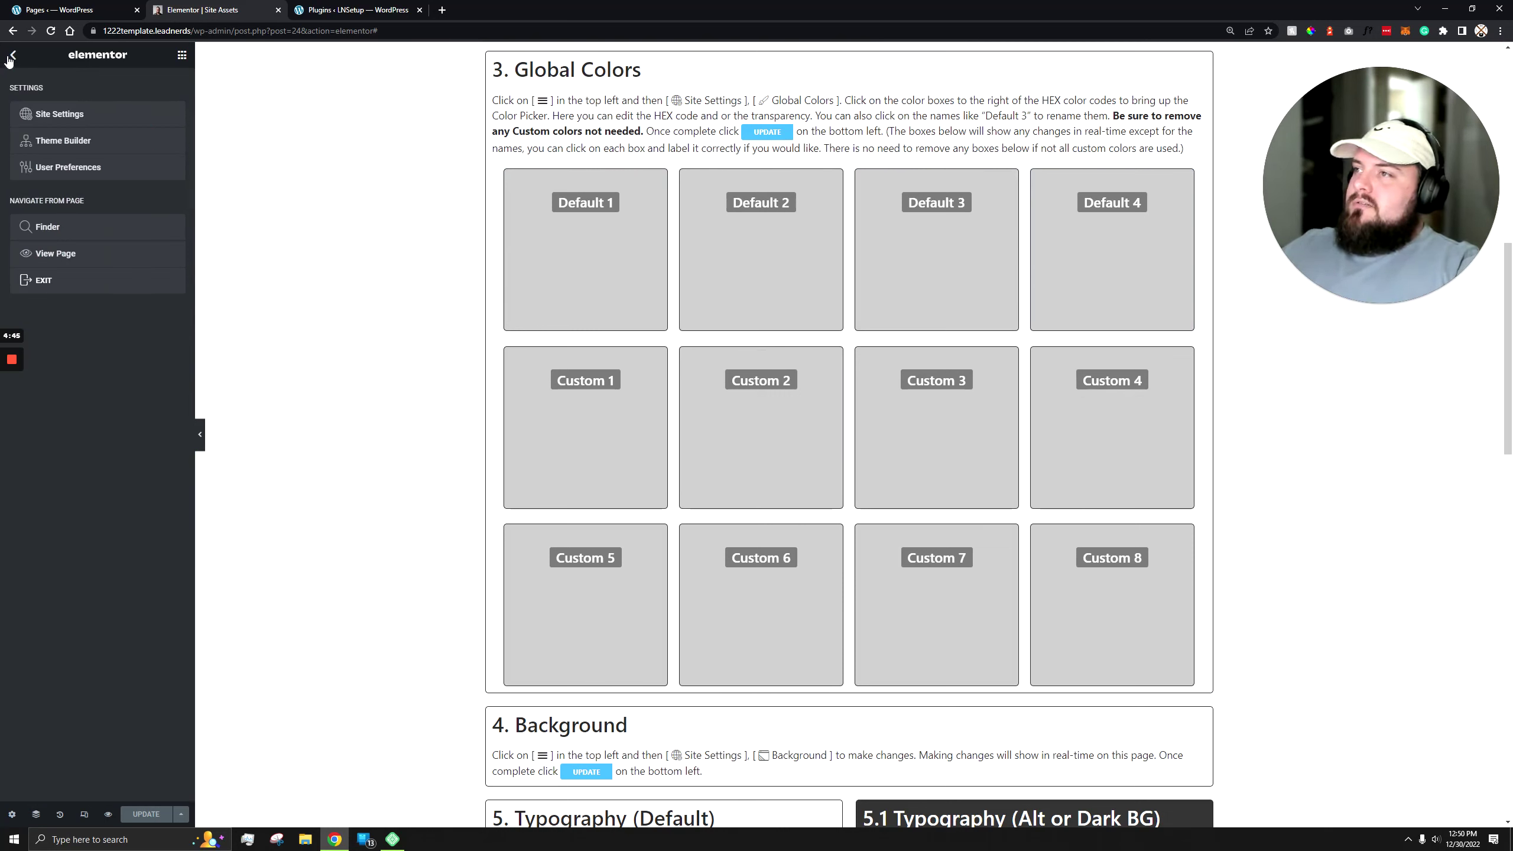
click(80, 115)
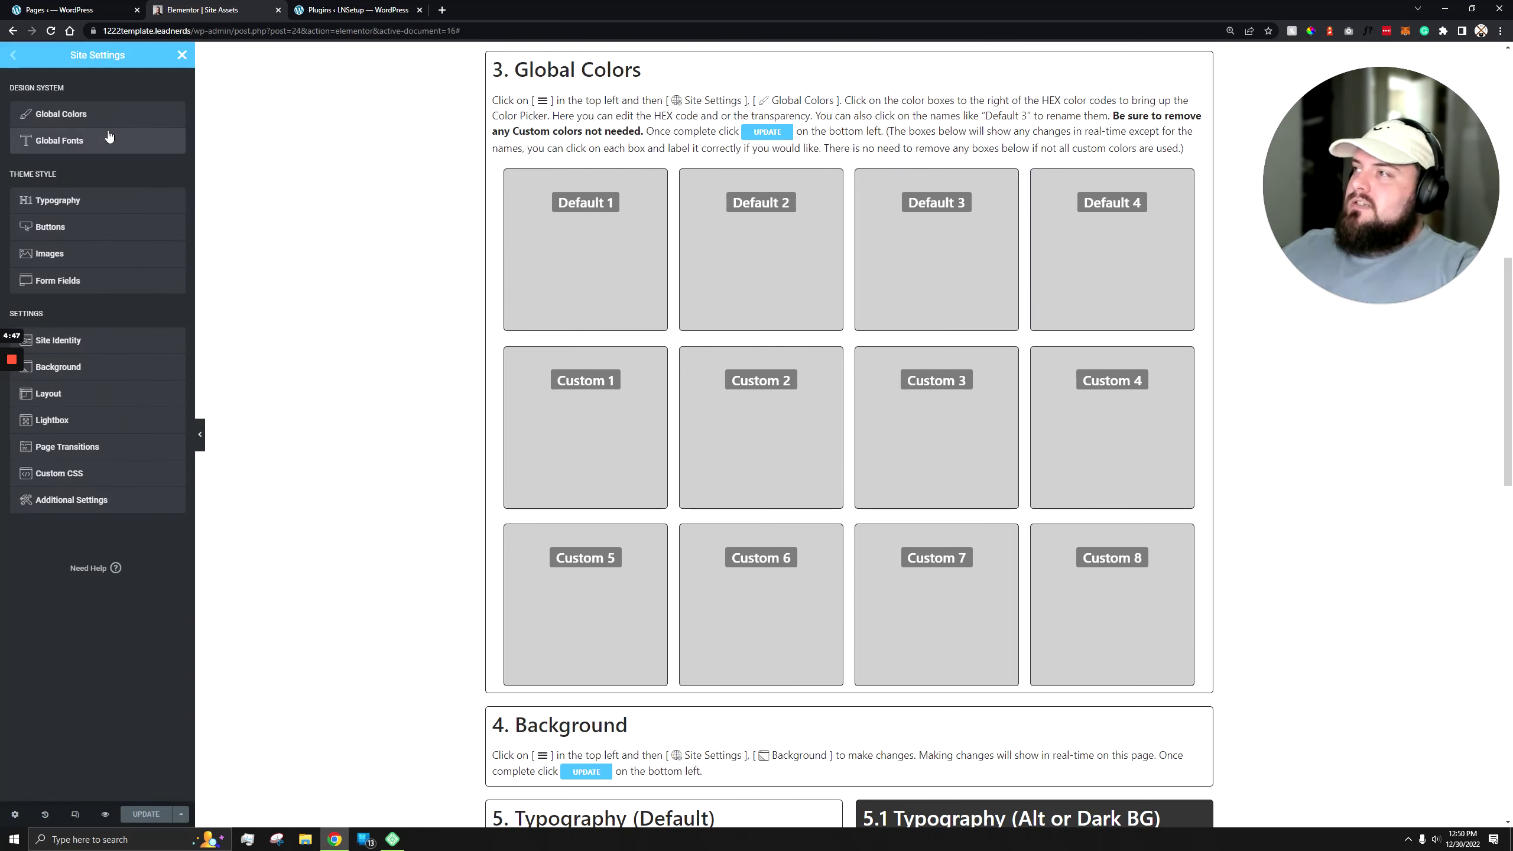
click(72, 114)
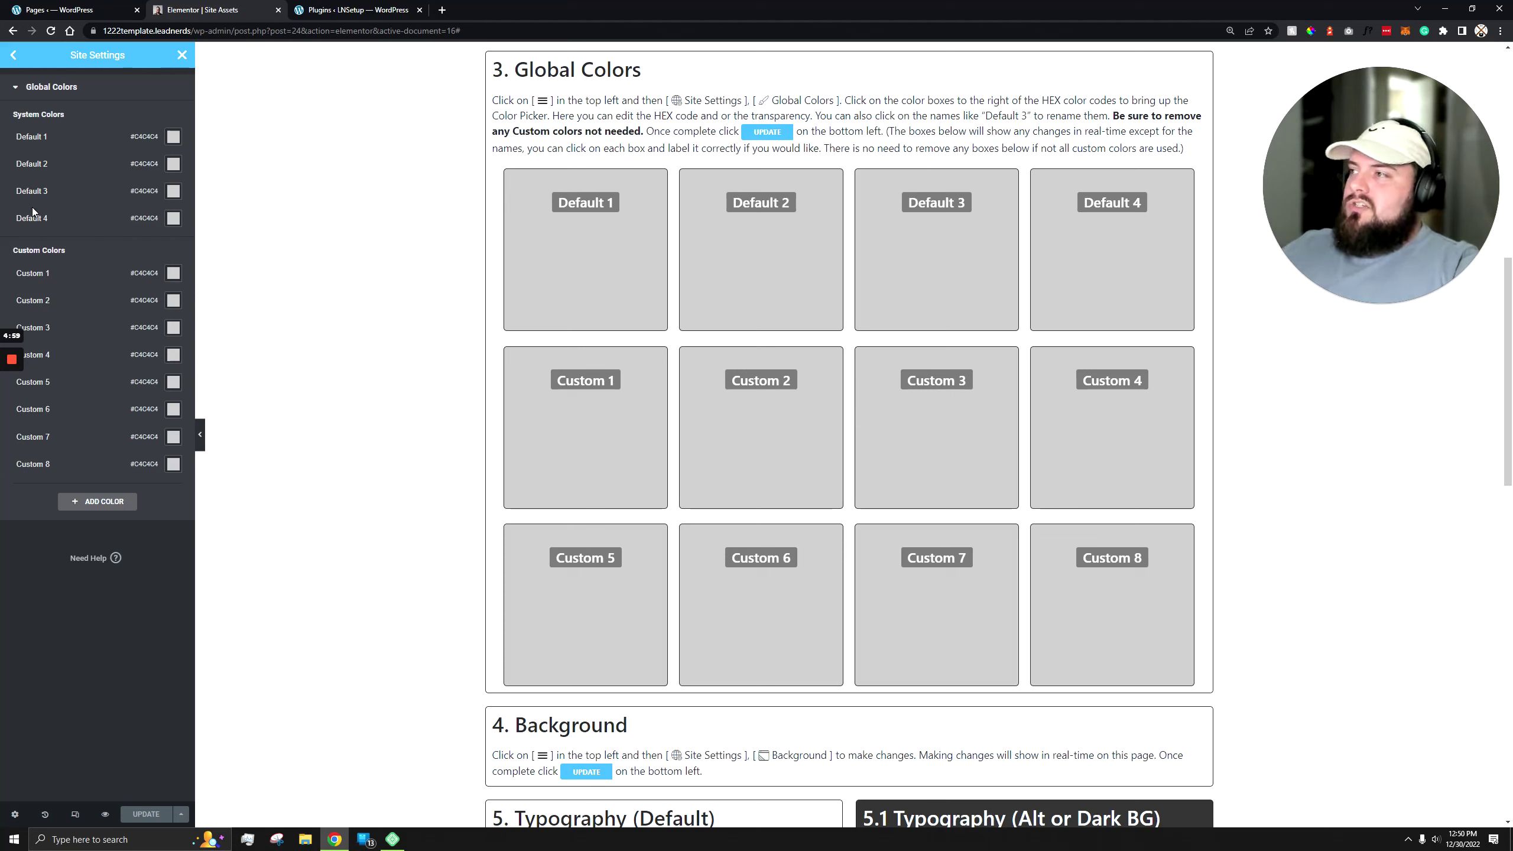
click(174, 137)
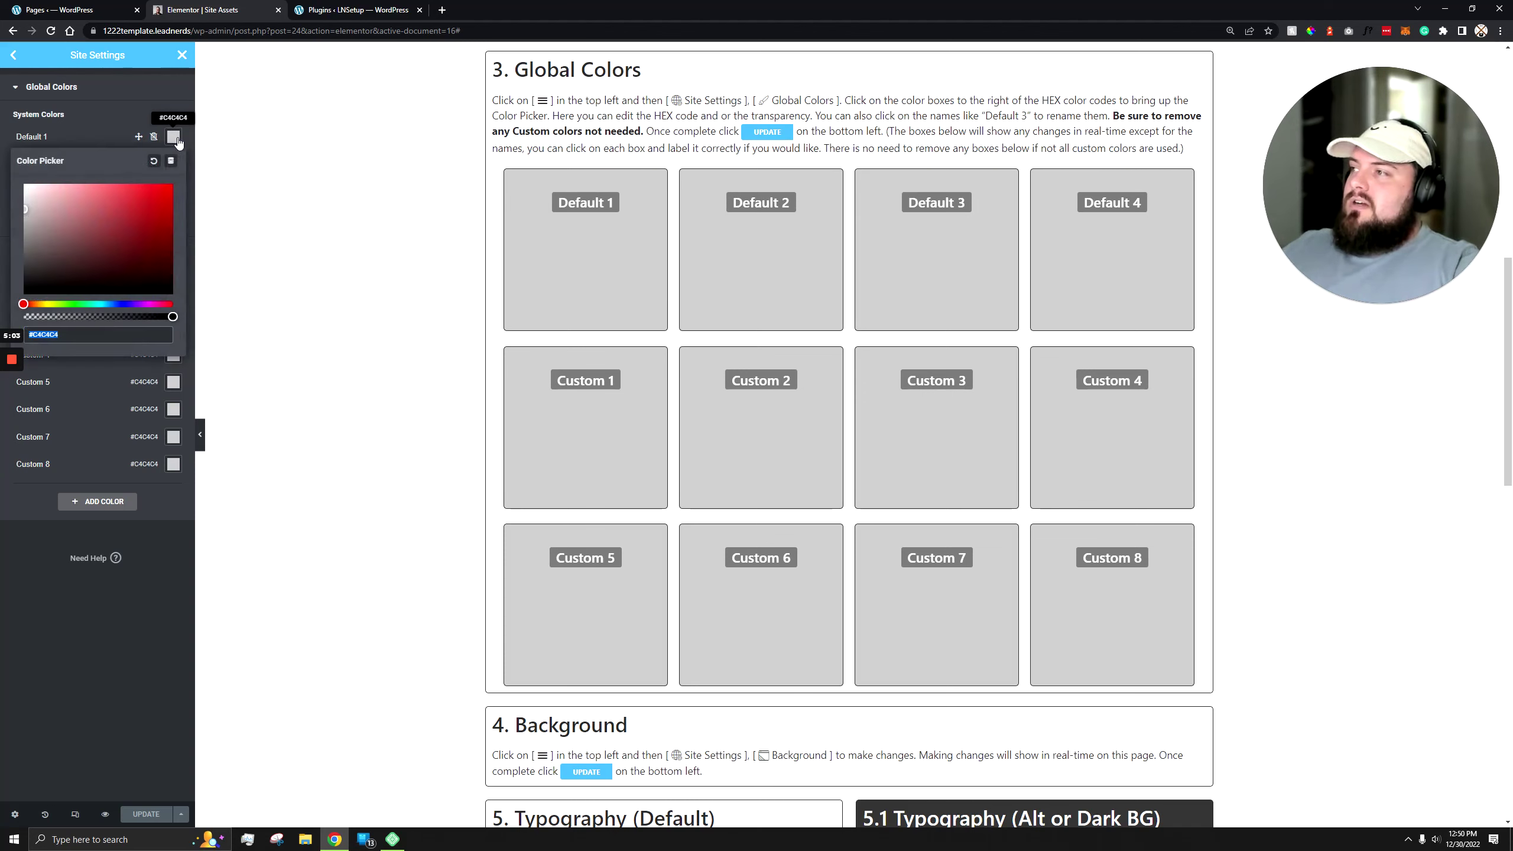
drag(105, 206, 143, 219)
click(112, 625)
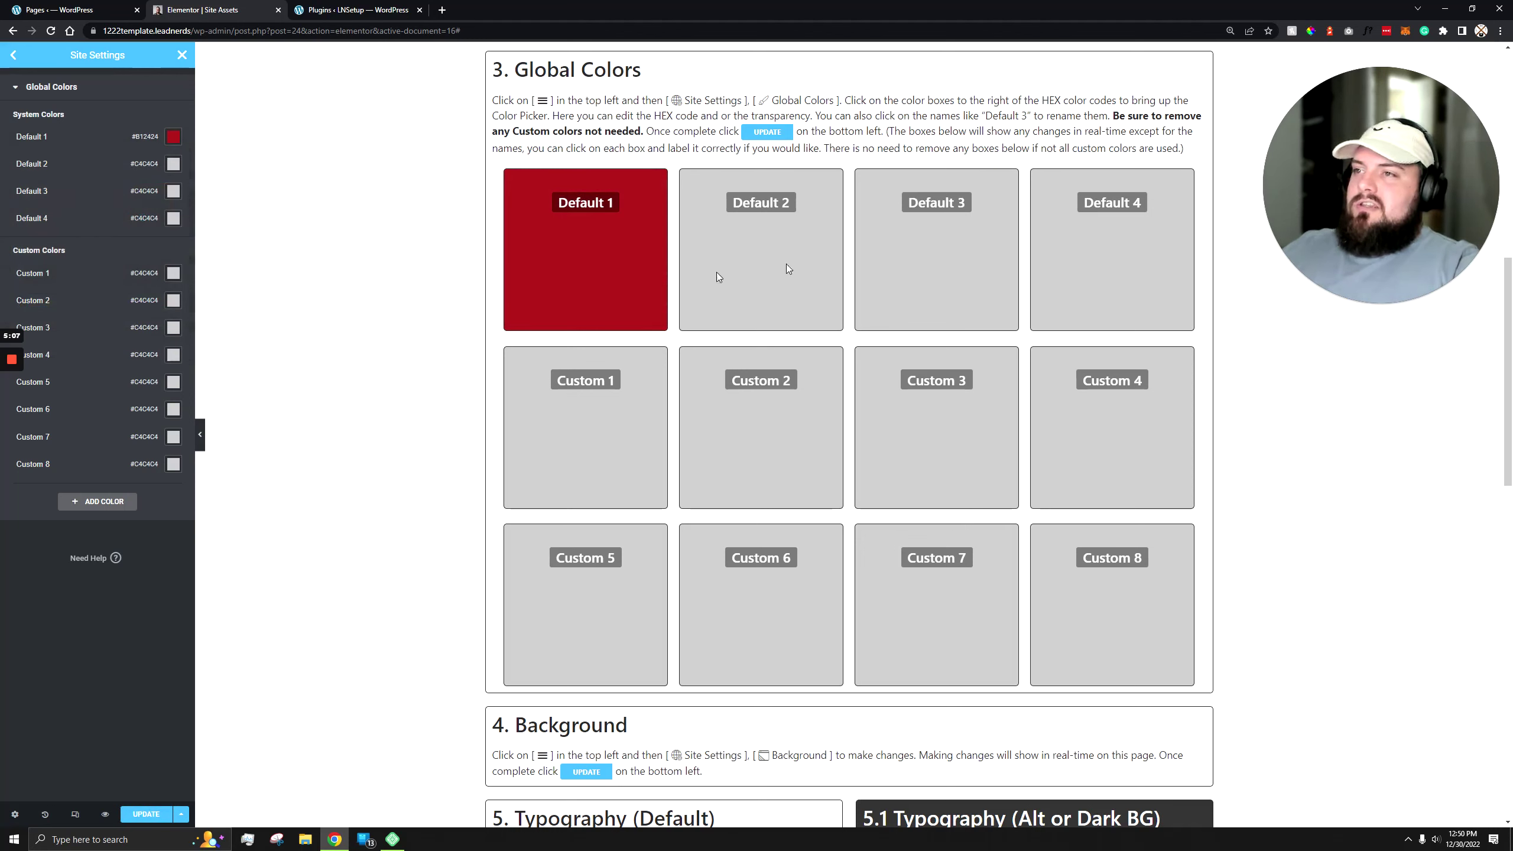
click(173, 165)
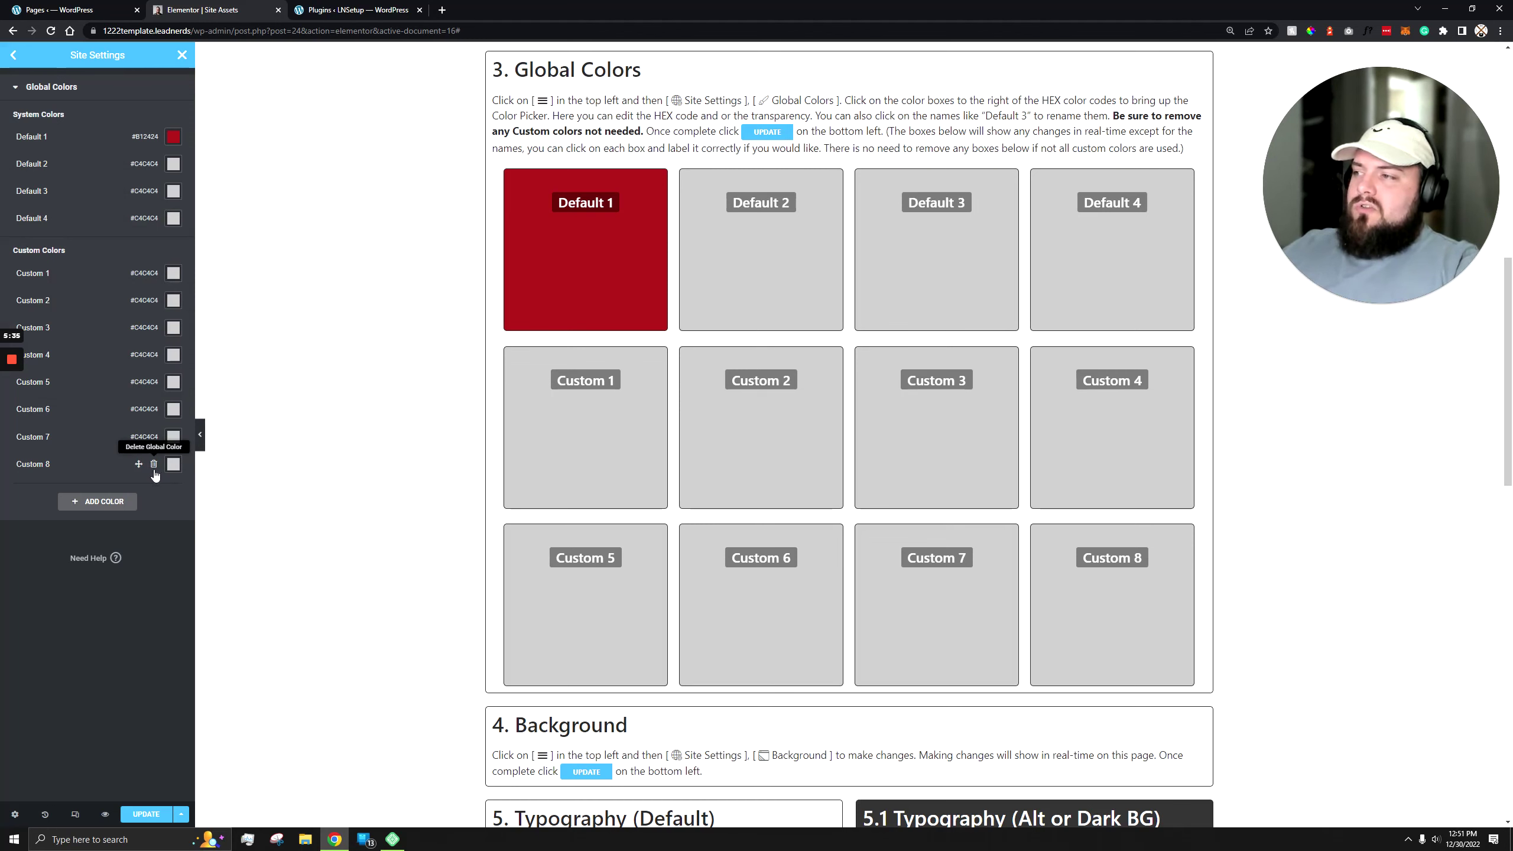
Step: Delete the Custom 8 and Custom 7 global colors and save the site settings
click(153, 465)
click(817, 481)
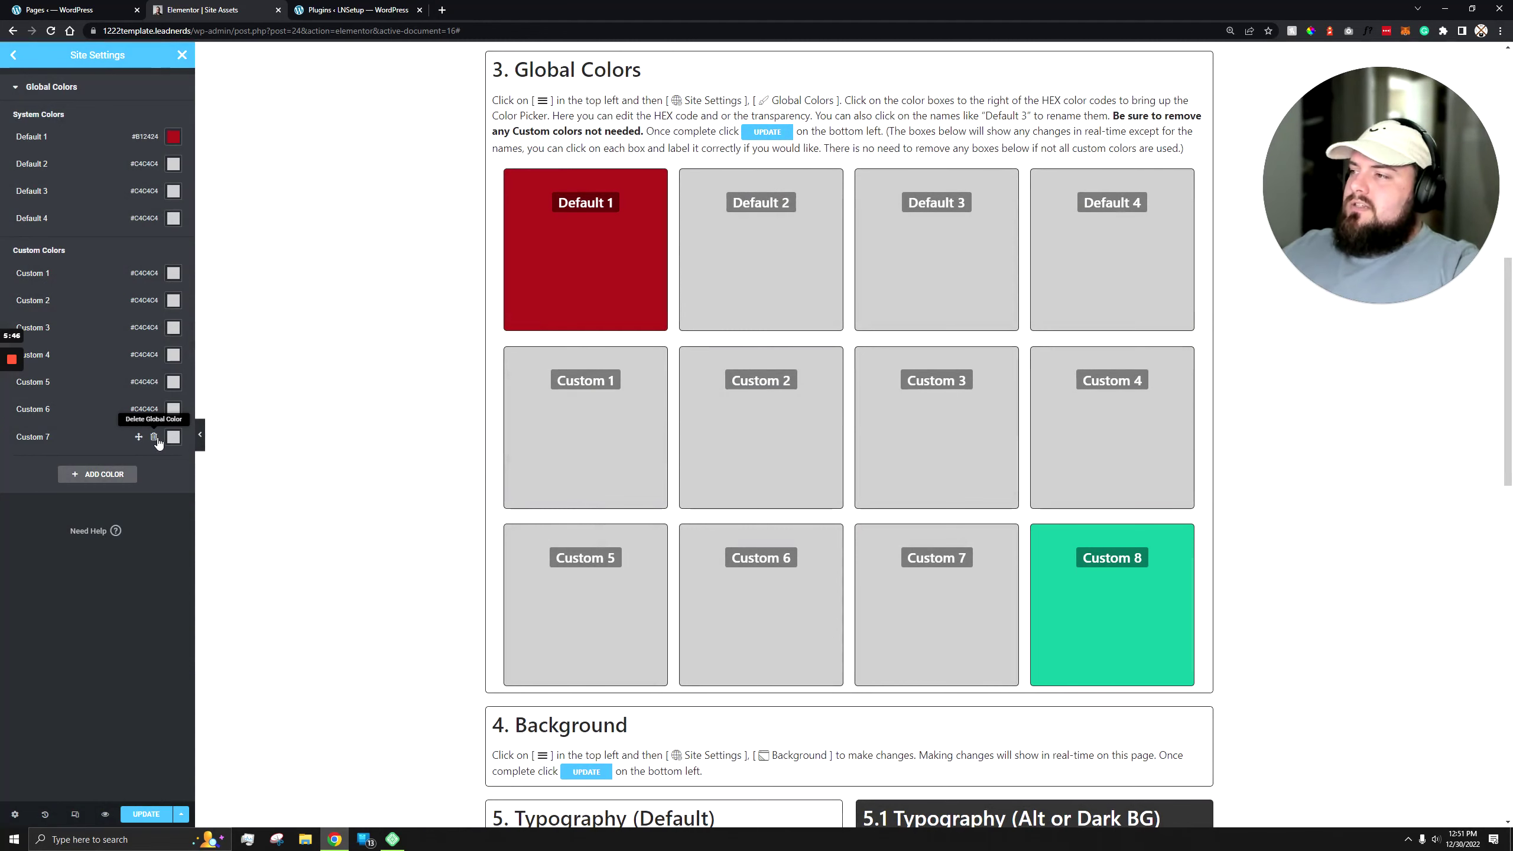
click(154, 438)
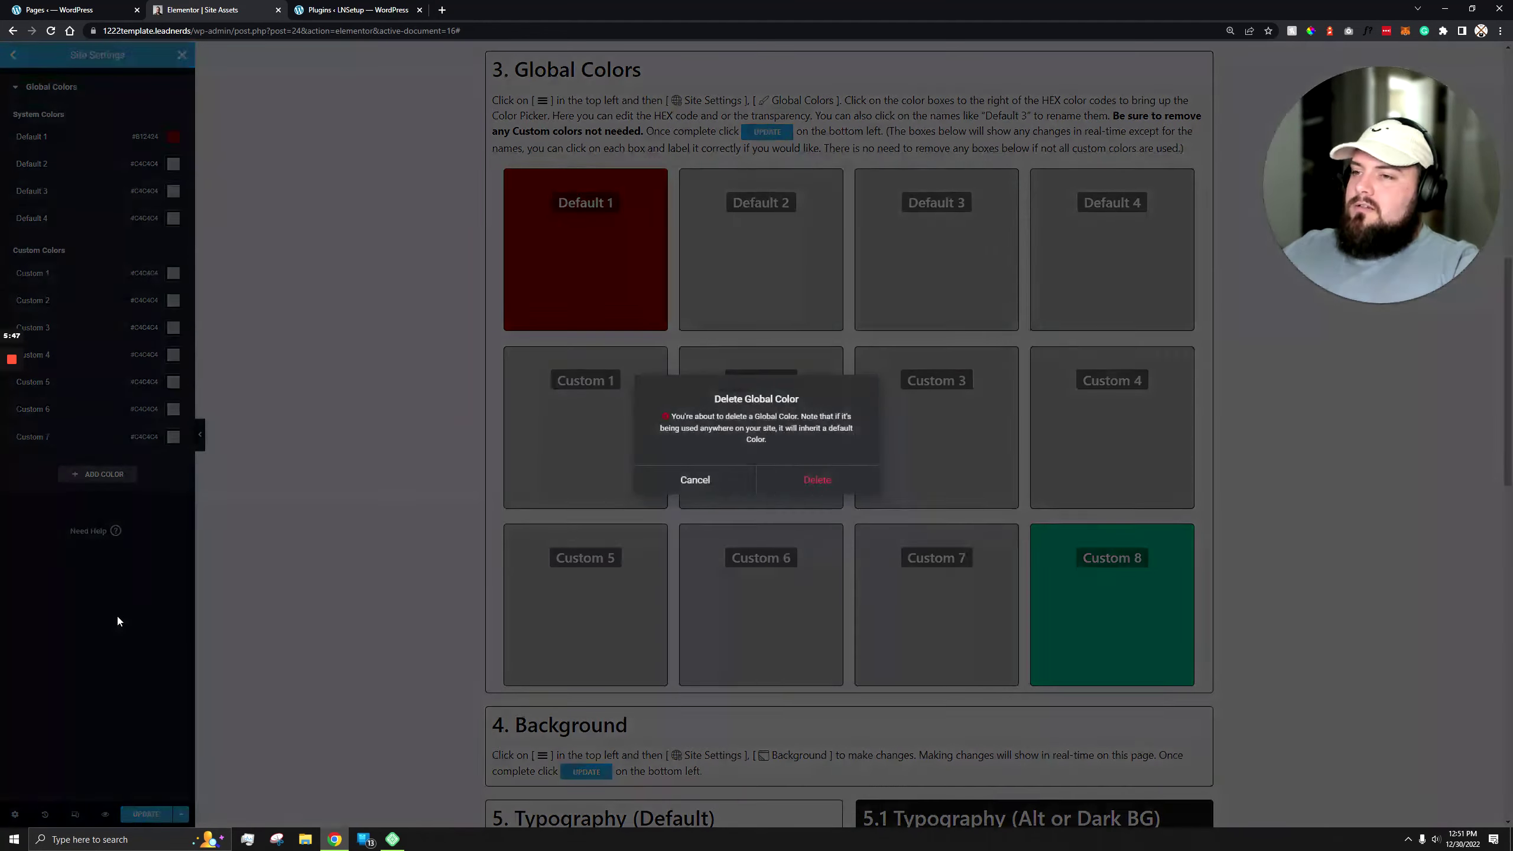
click(780, 492)
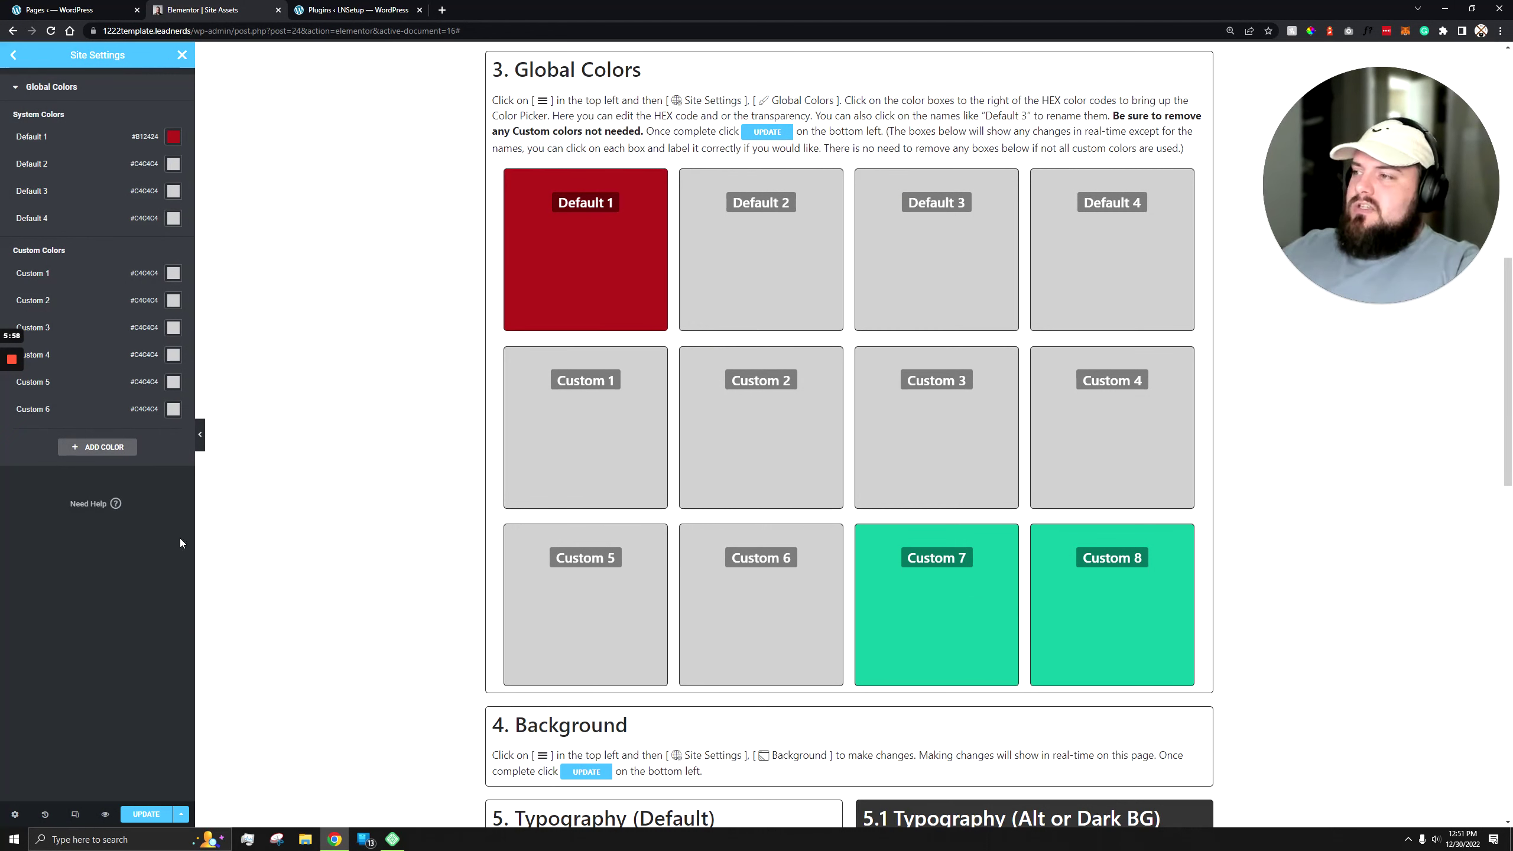
click(147, 819)
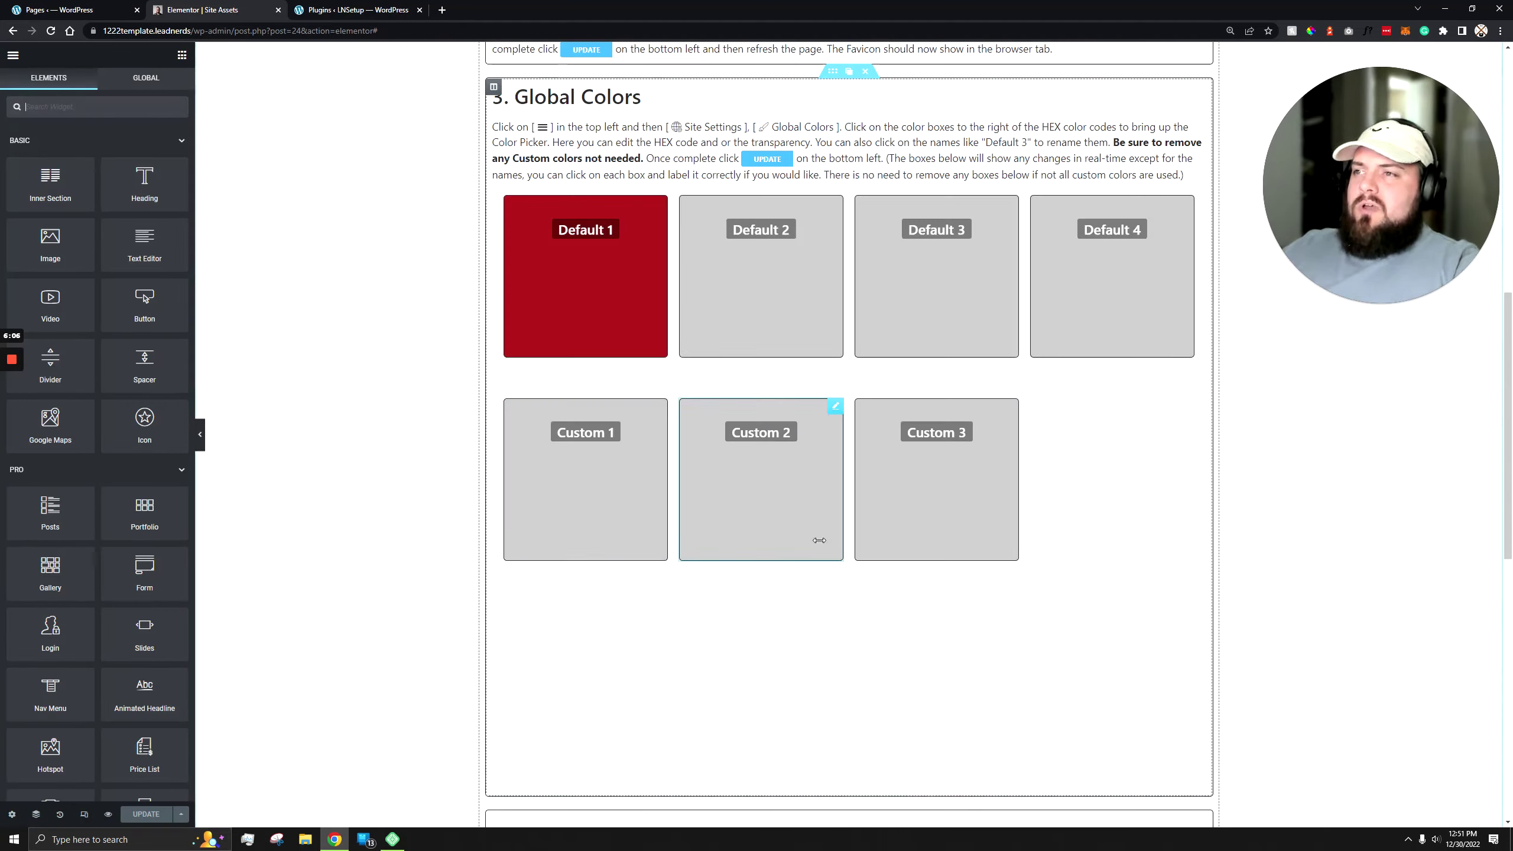
Step: Set the site background color to the Default 3 global color in the Background site settings
scroll(750, 600, up, 10)
scroll(890, 421, down, 13)
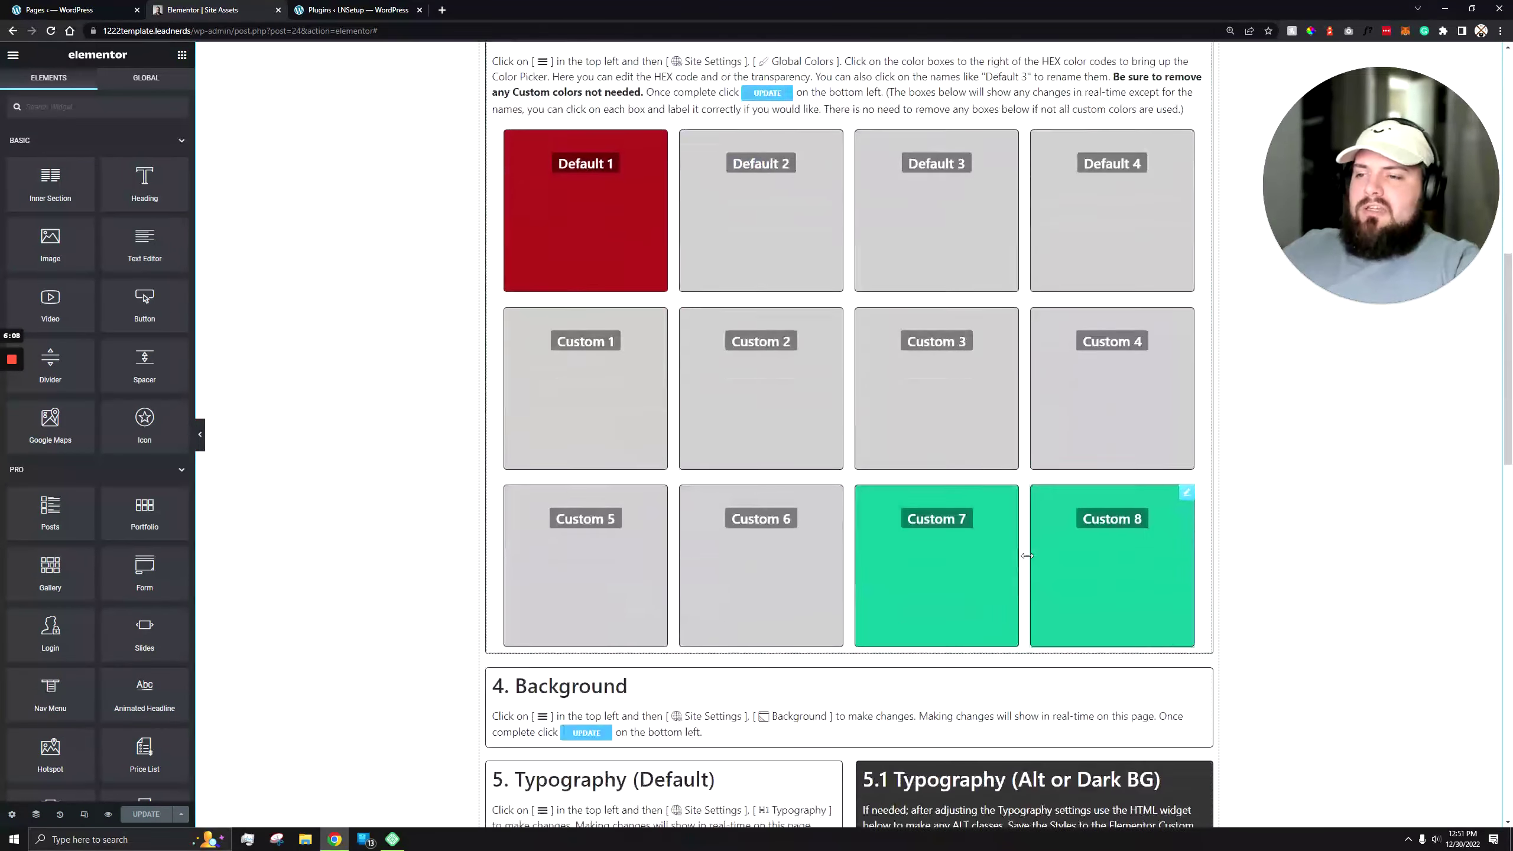
scroll(886, 492, up, 2)
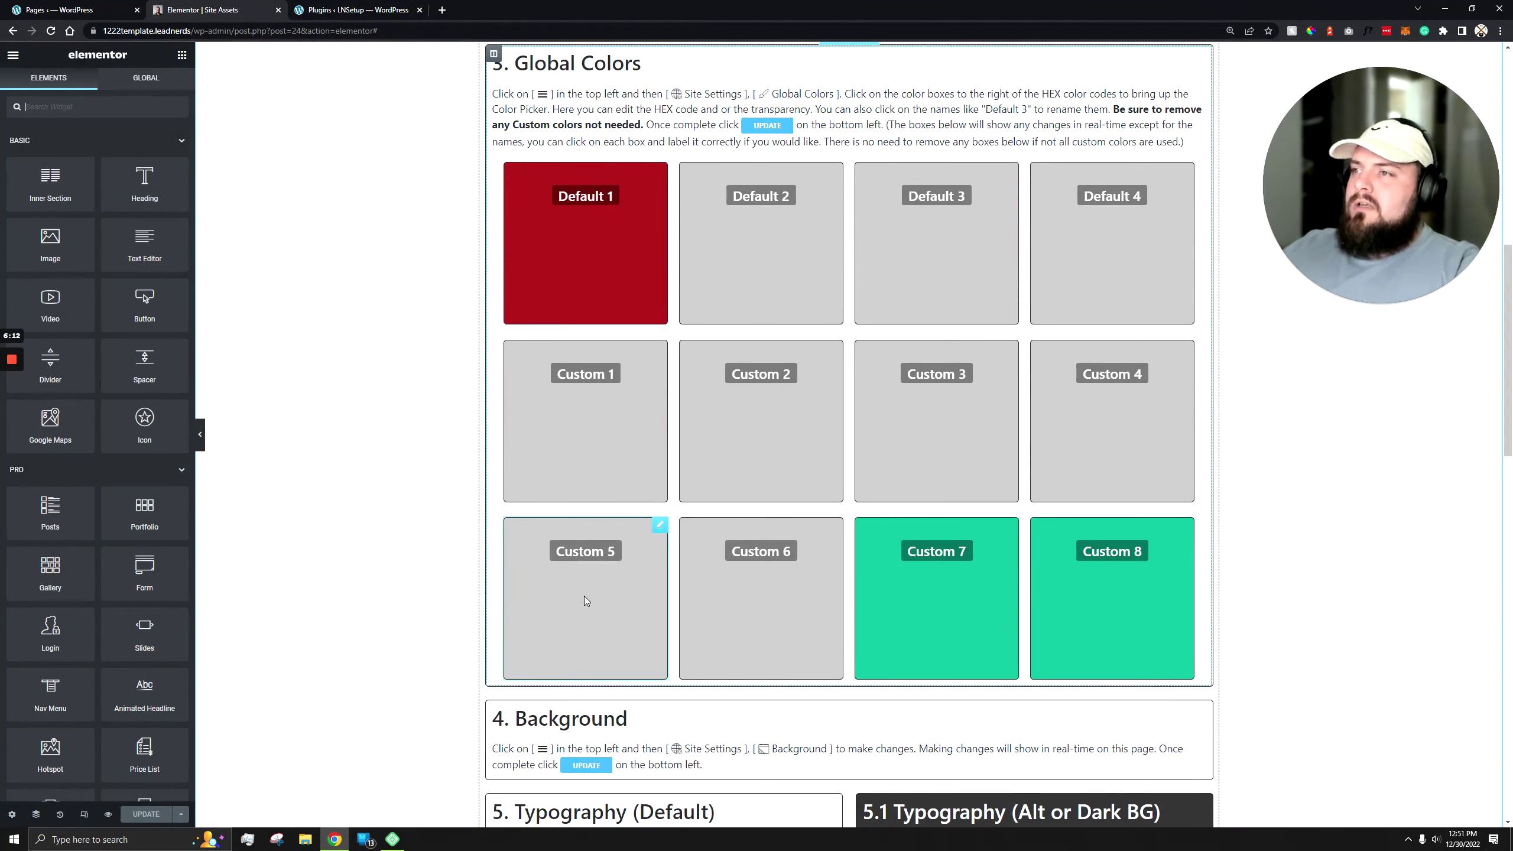
scroll(866, 482, down, 4)
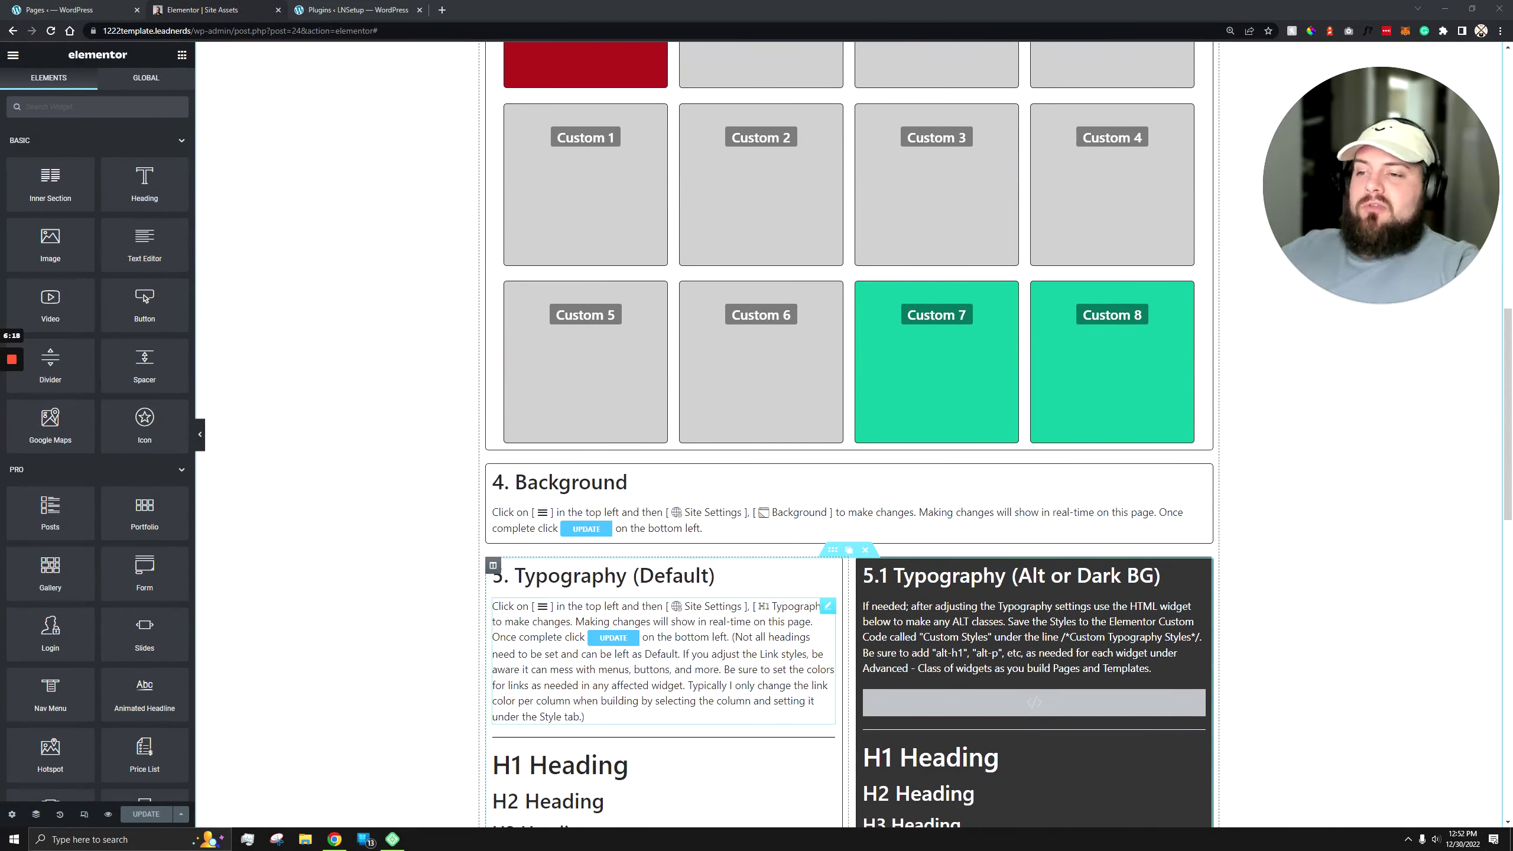
scroll(849, 418, down, 2)
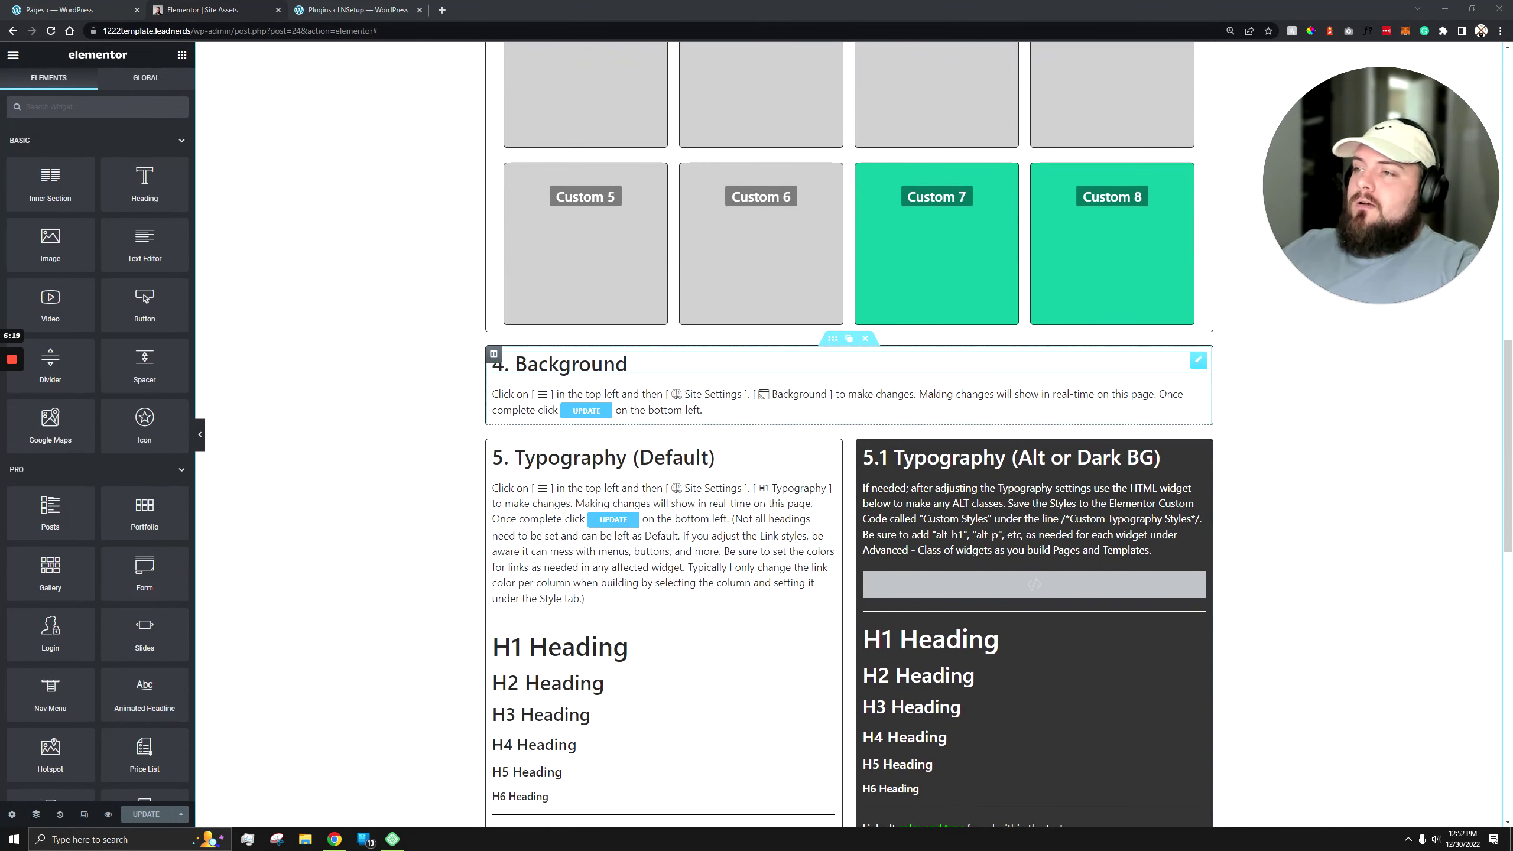
click(13, 56)
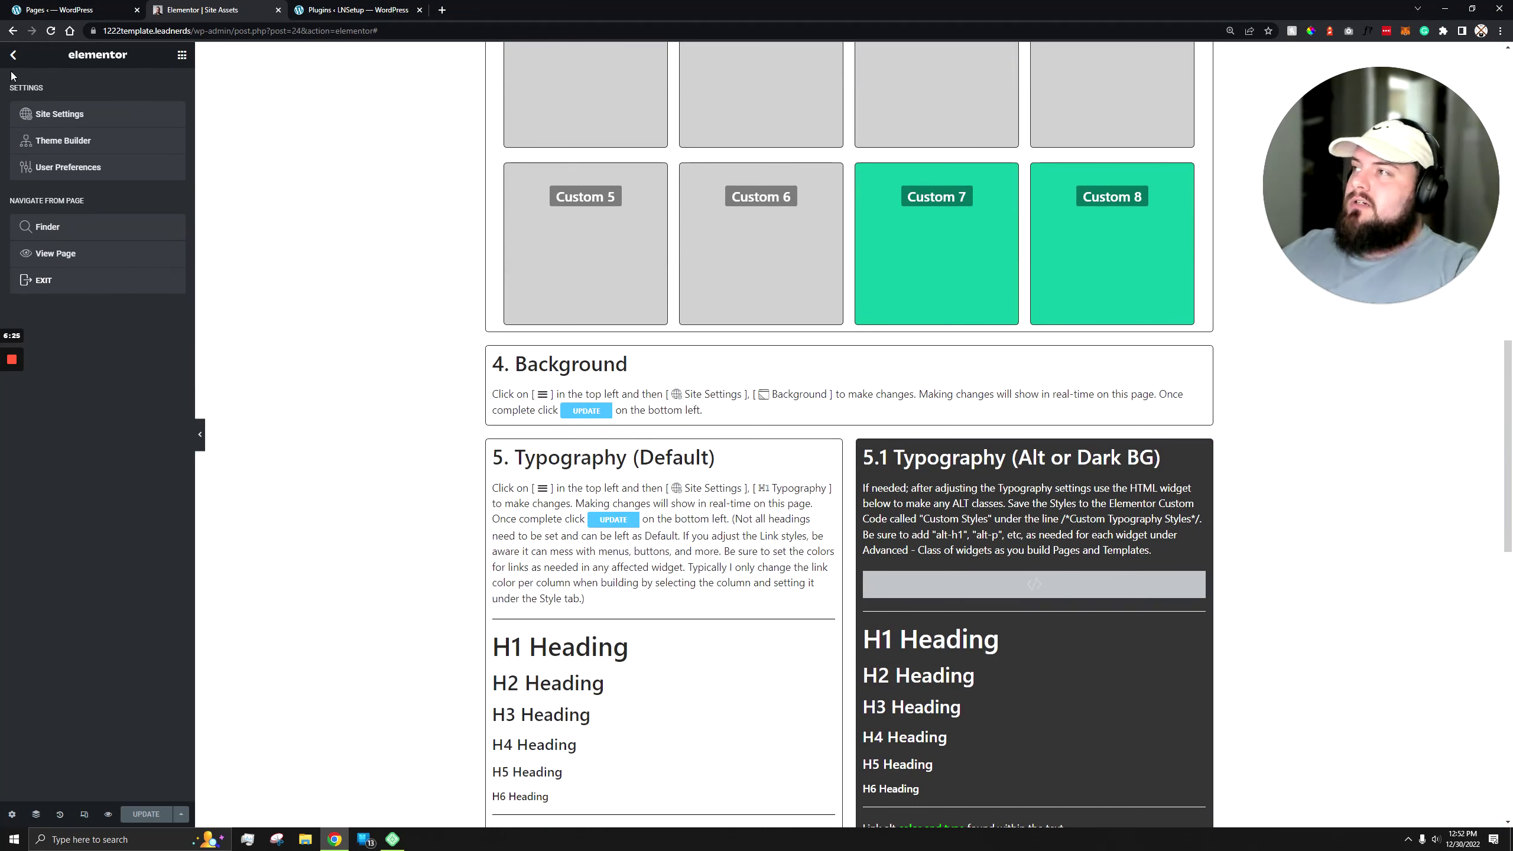
click(54, 114)
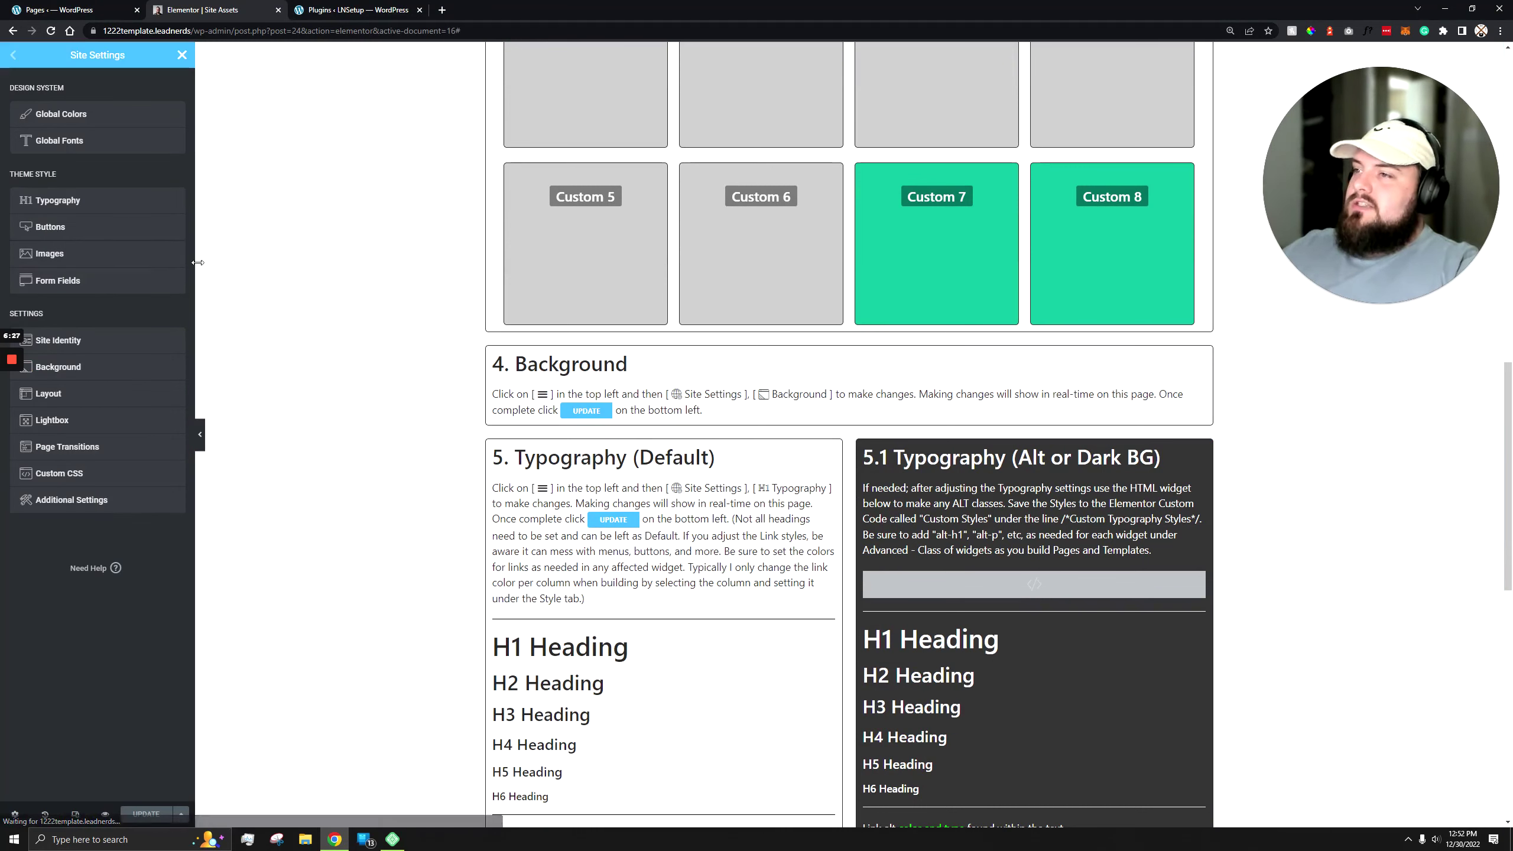
click(74, 374)
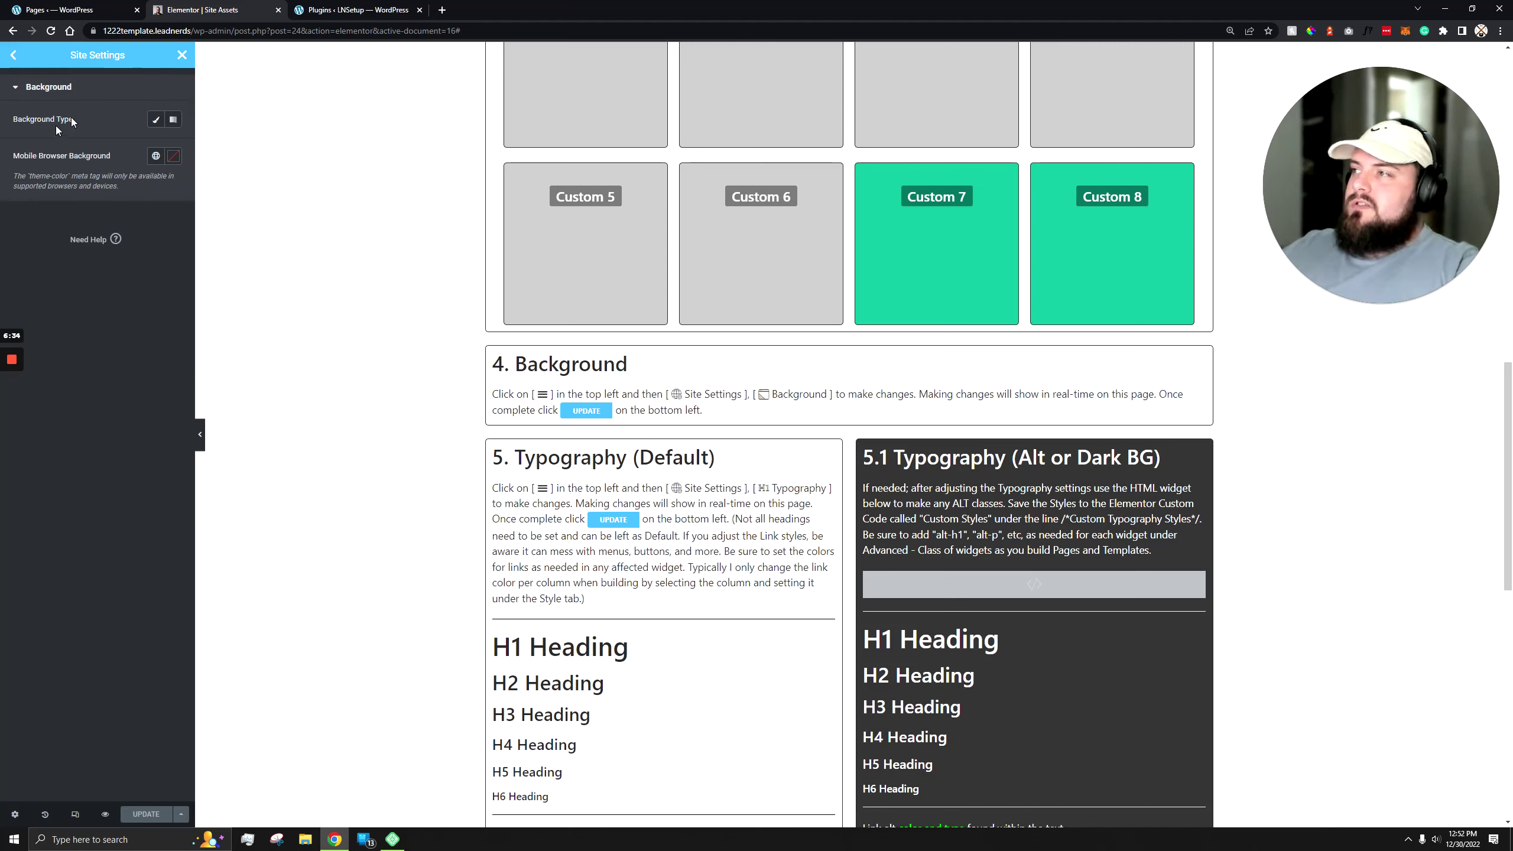
click(156, 120)
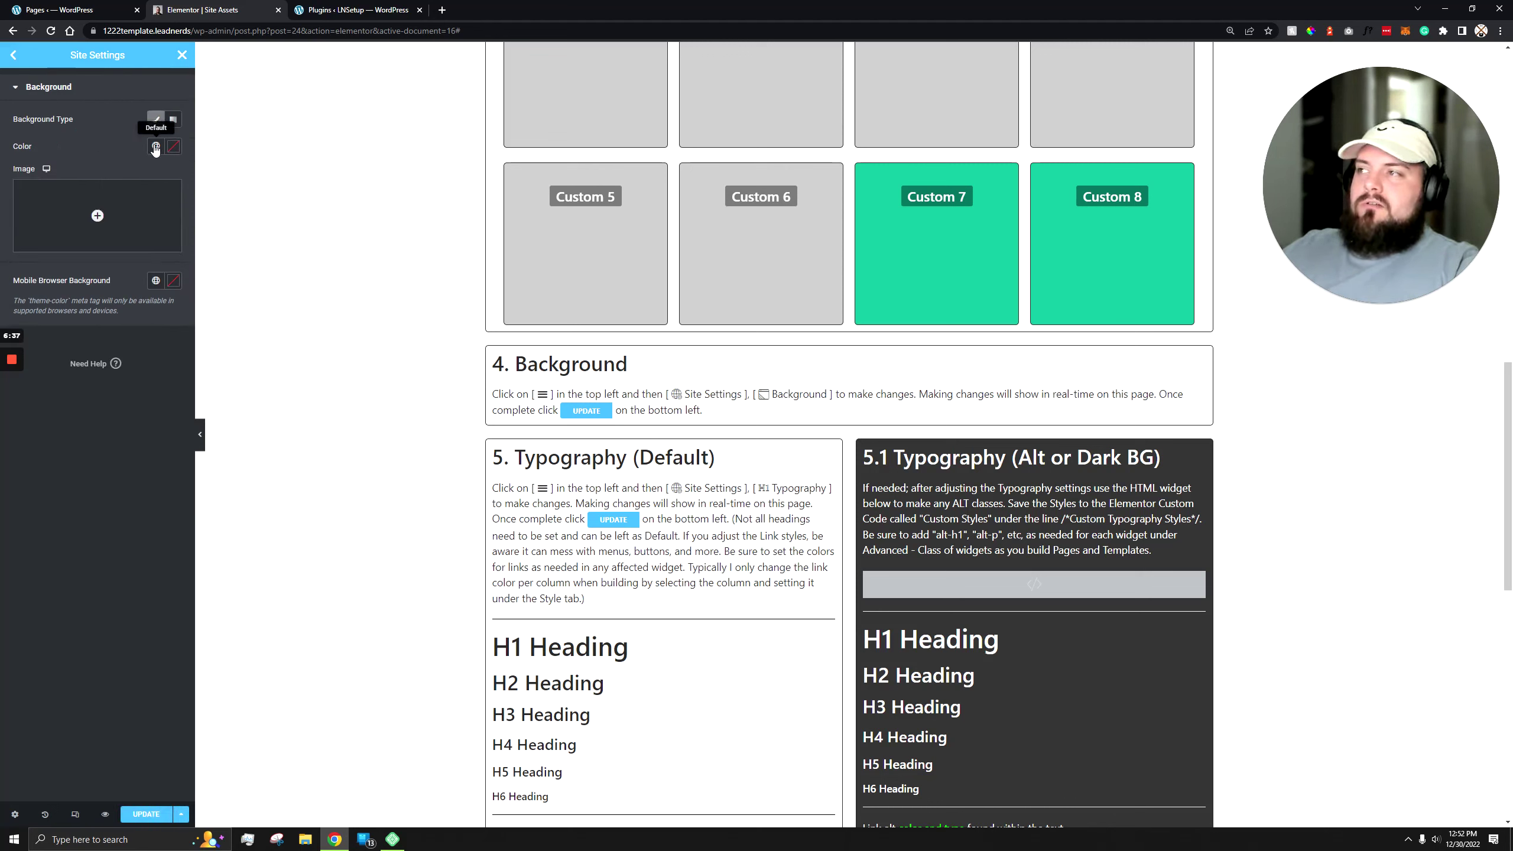
click(156, 147)
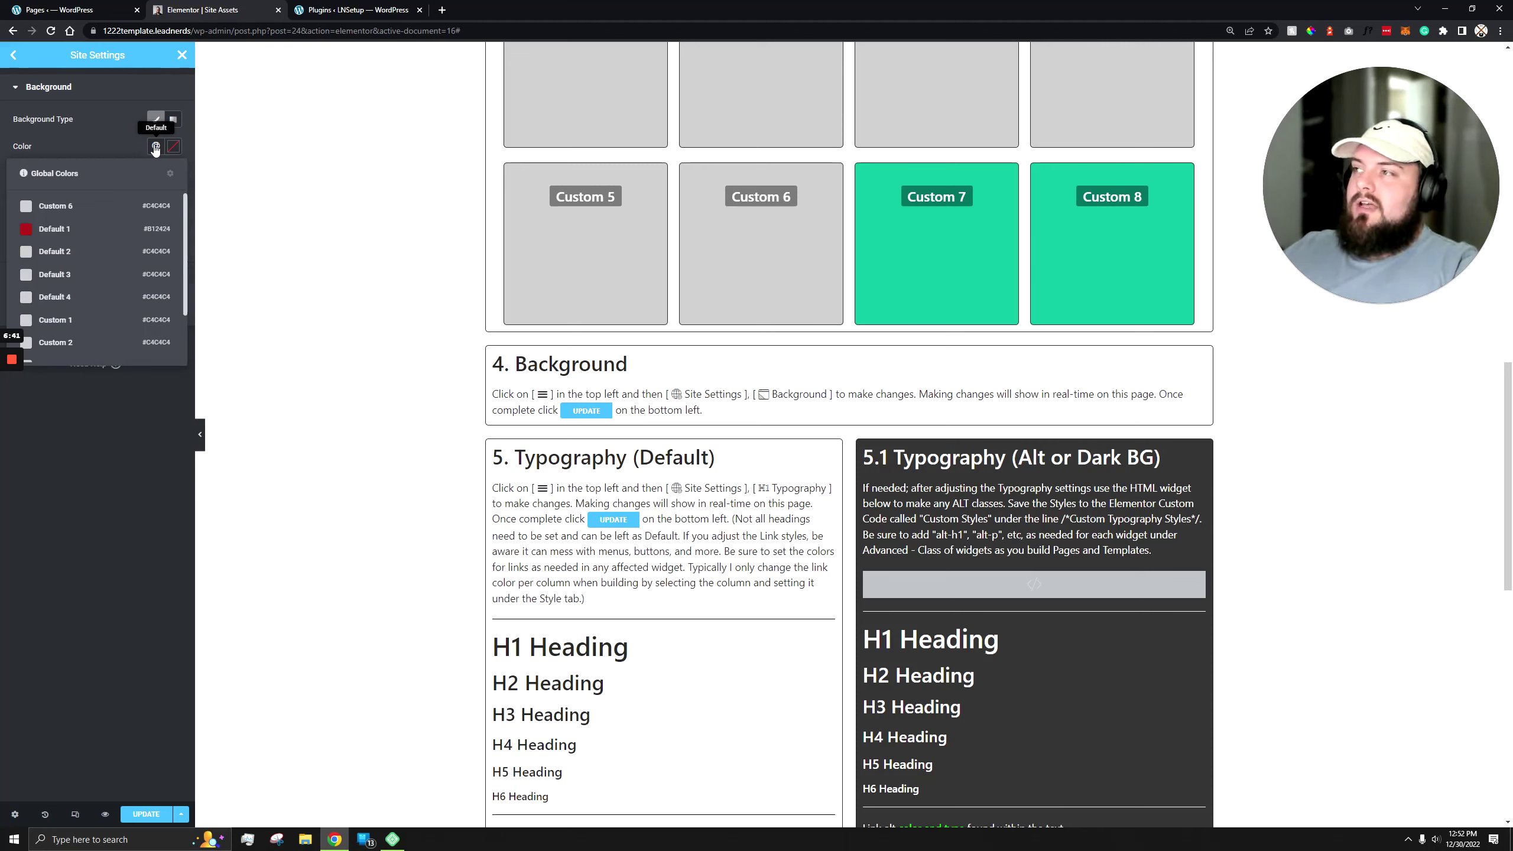
click(101, 274)
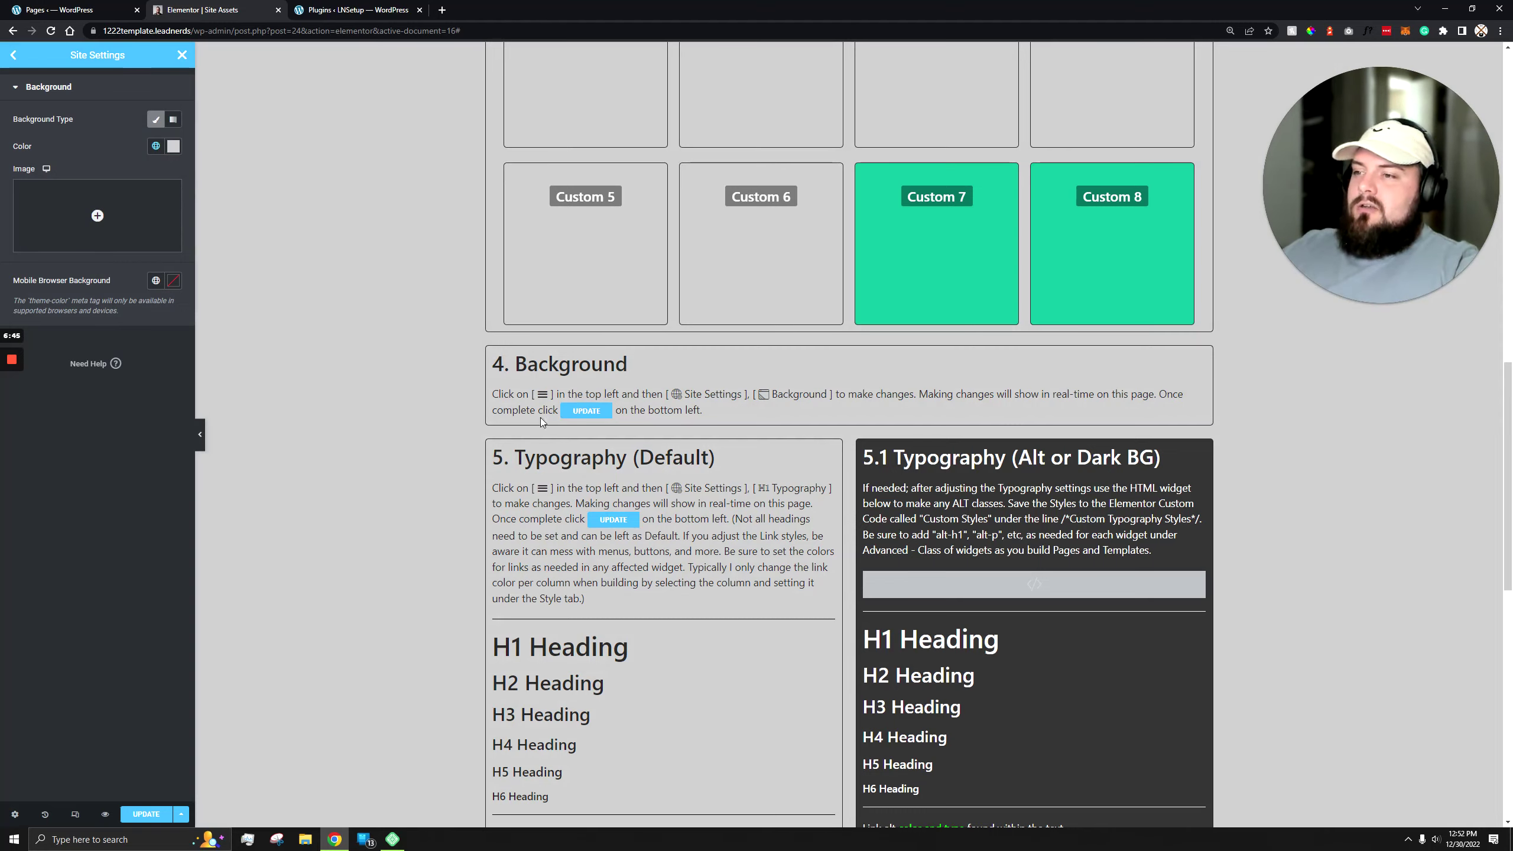
Step: Preview the background along the guide page and clear the site background color
scroll(541, 422, down, 9)
scroll(484, 550, up, 20)
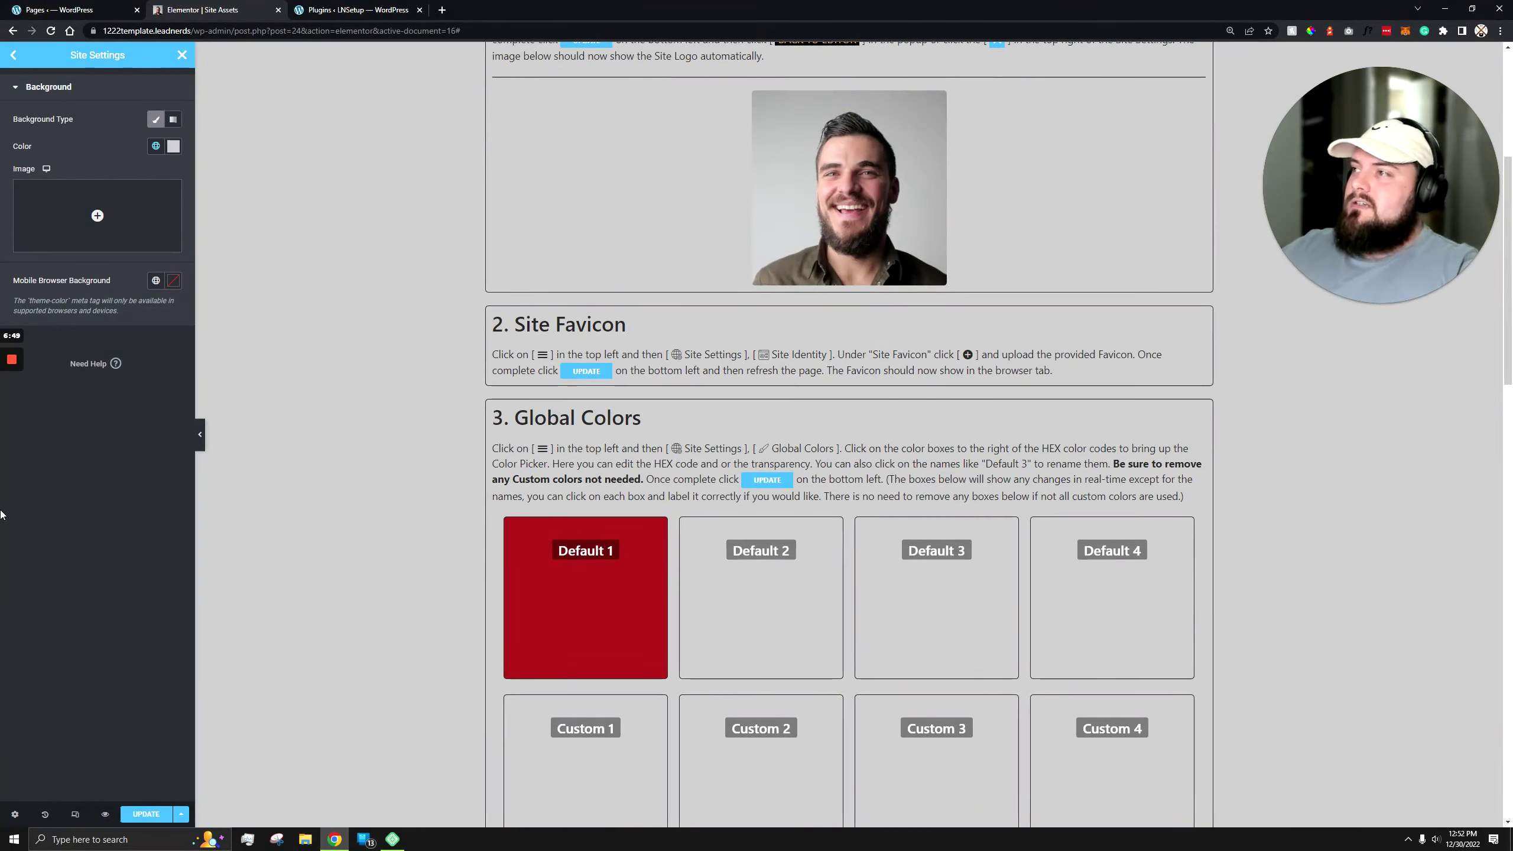
click(173, 150)
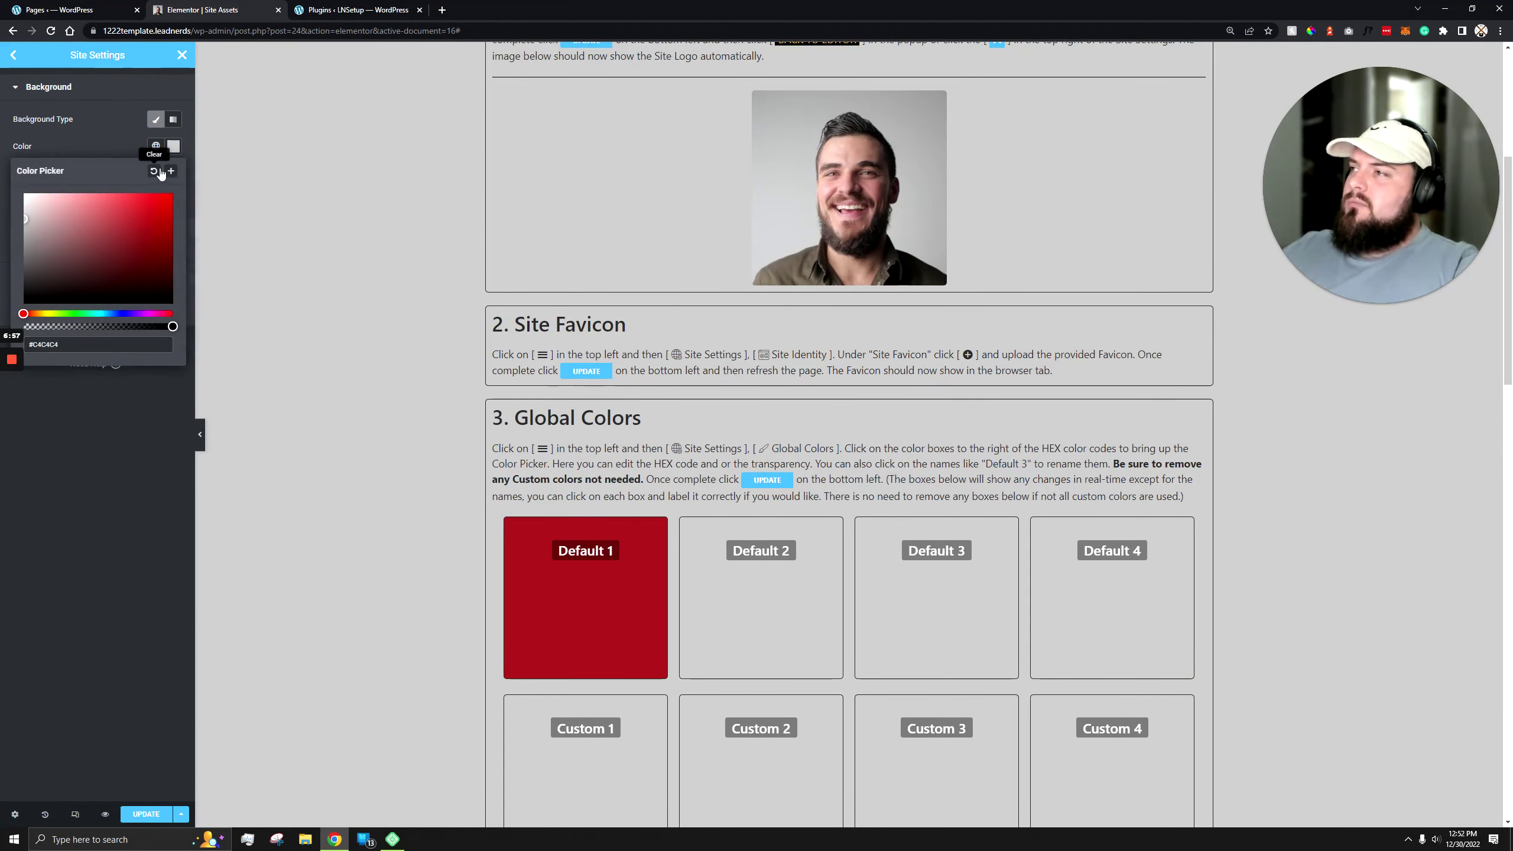
click(152, 171)
click(130, 141)
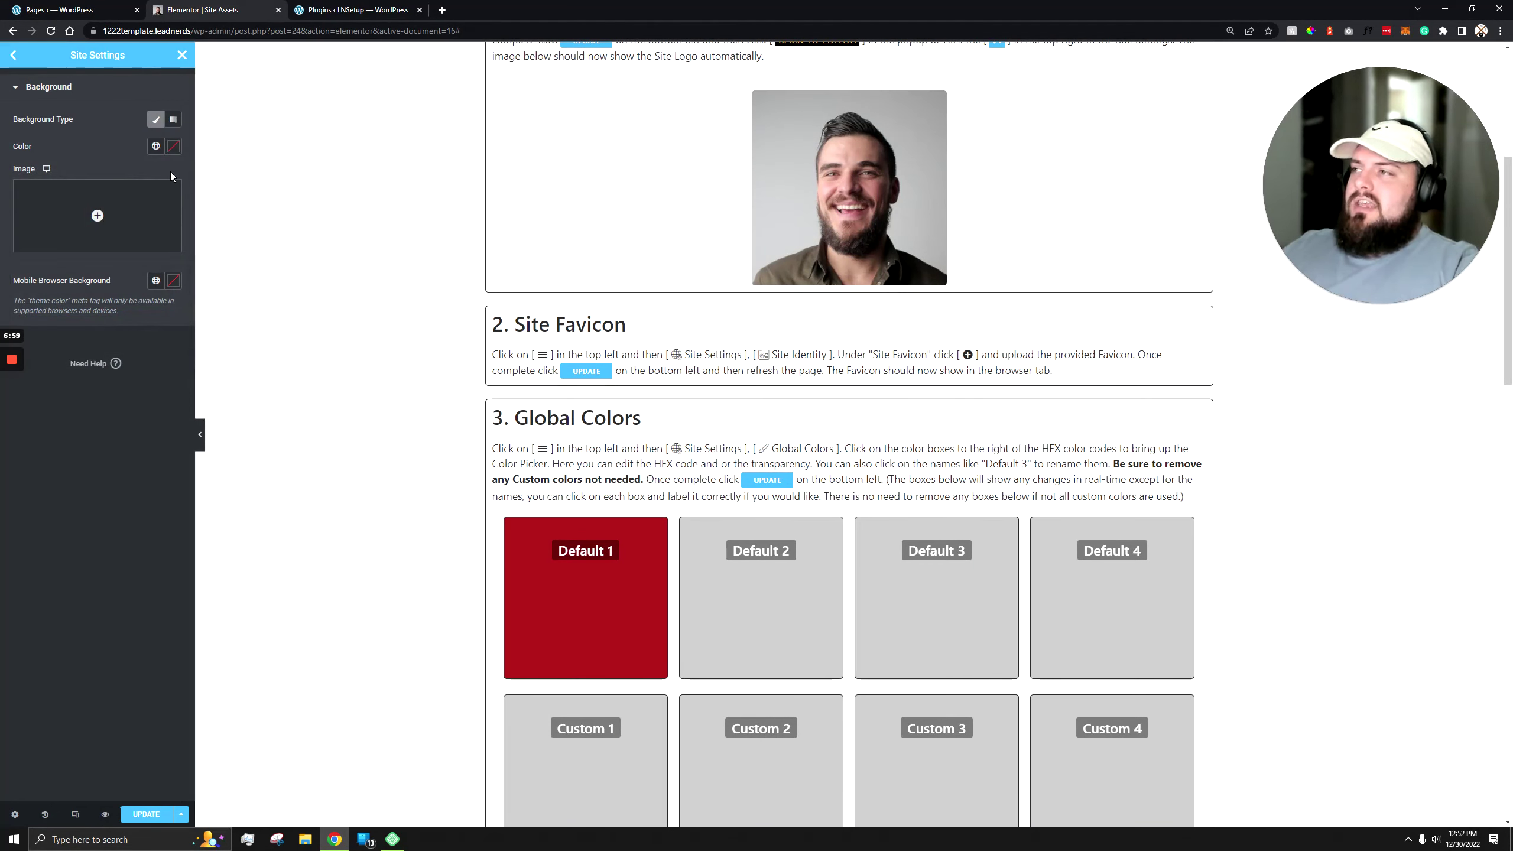
Step: Review the list of global colors in the site settings
click(6, 64)
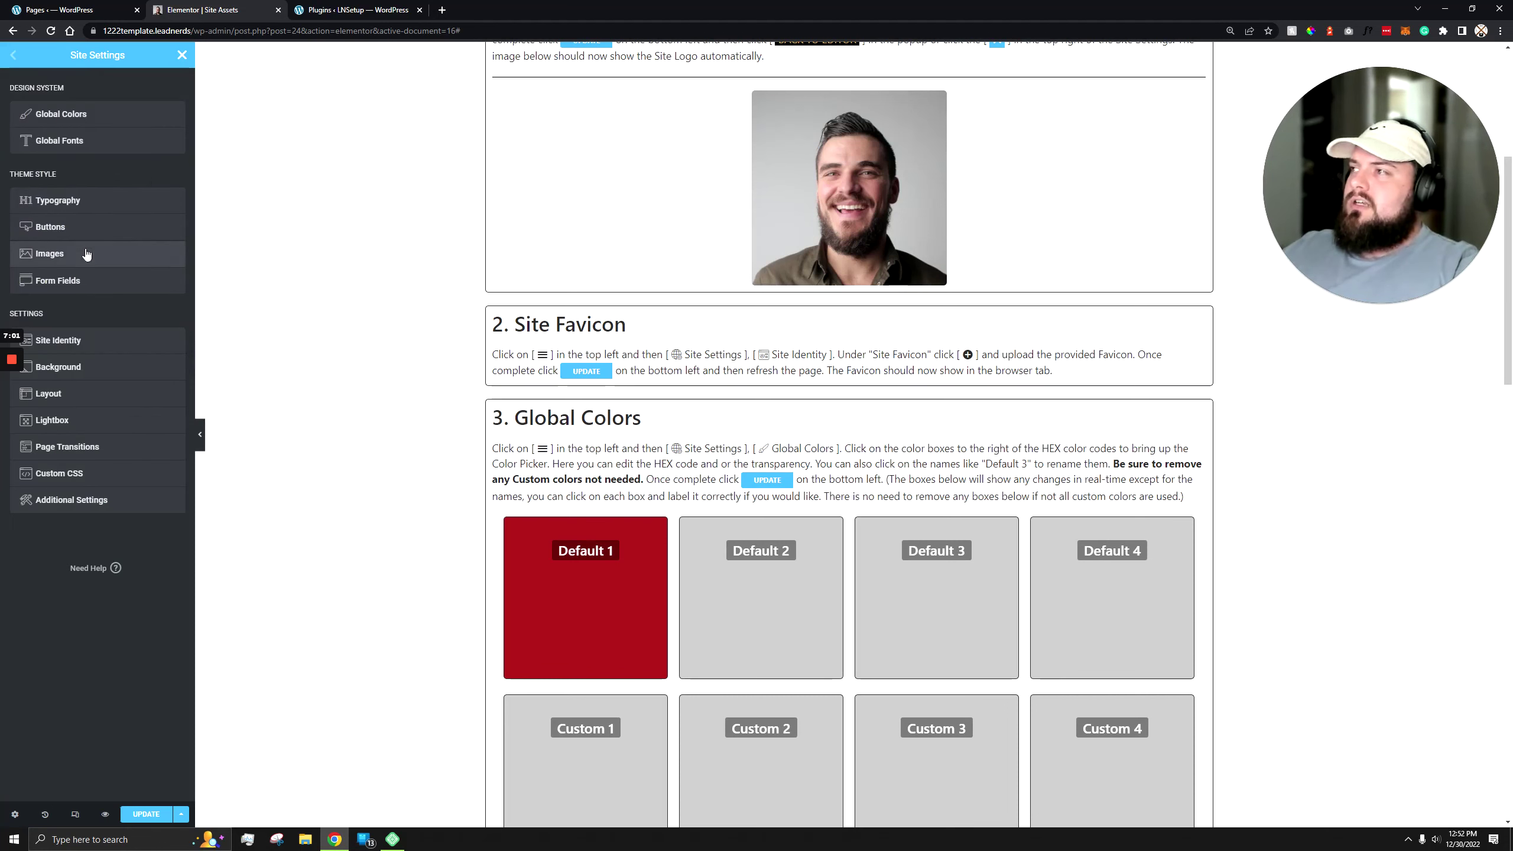
click(90, 121)
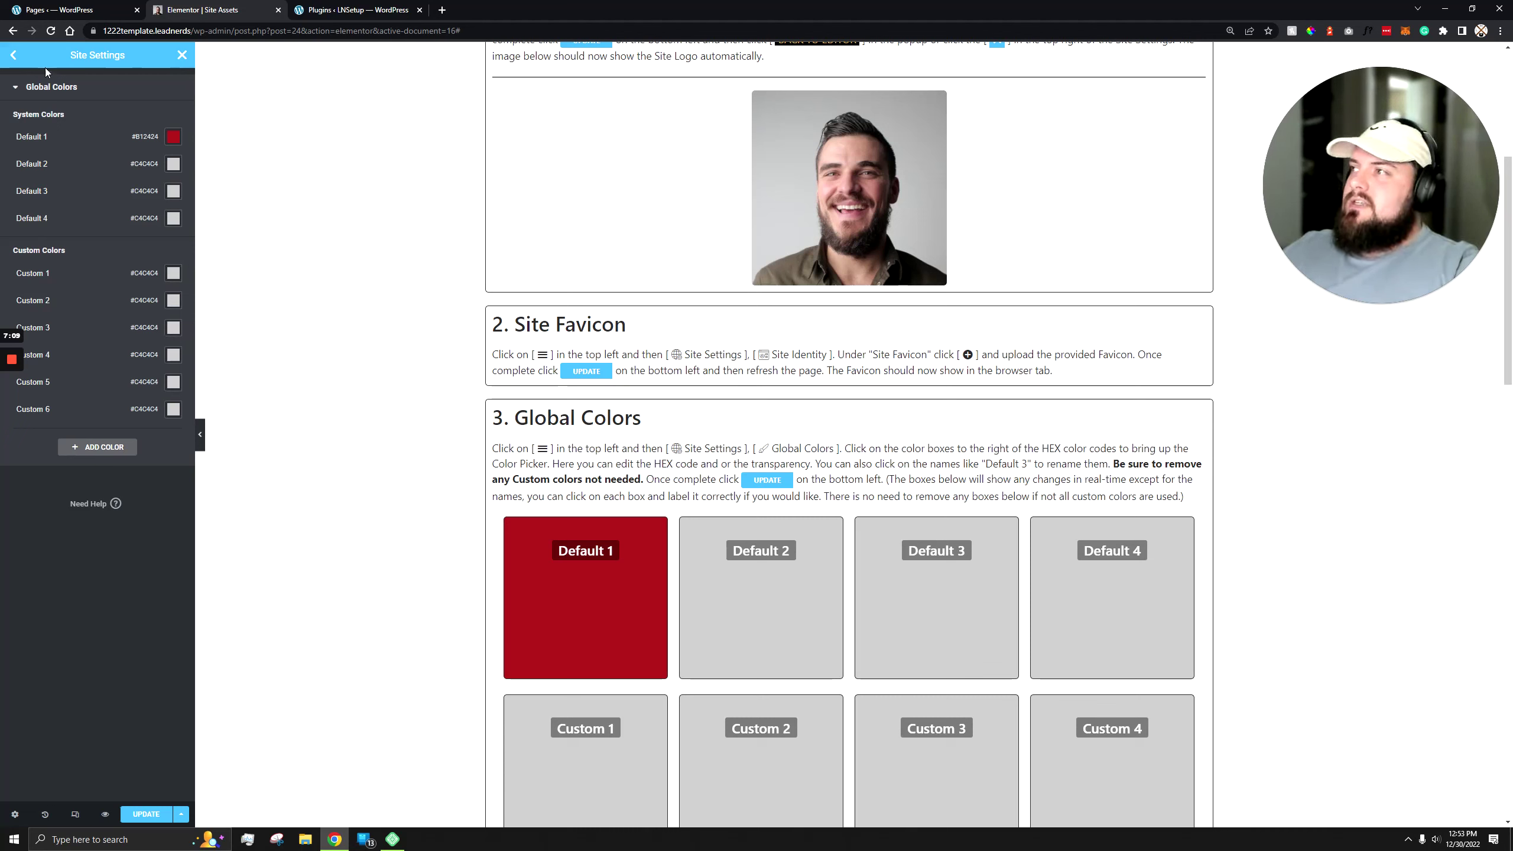
click(14, 63)
Step: Reset the typography of normal links to default in the Typography site settings
scroll(388, 488, down, 15)
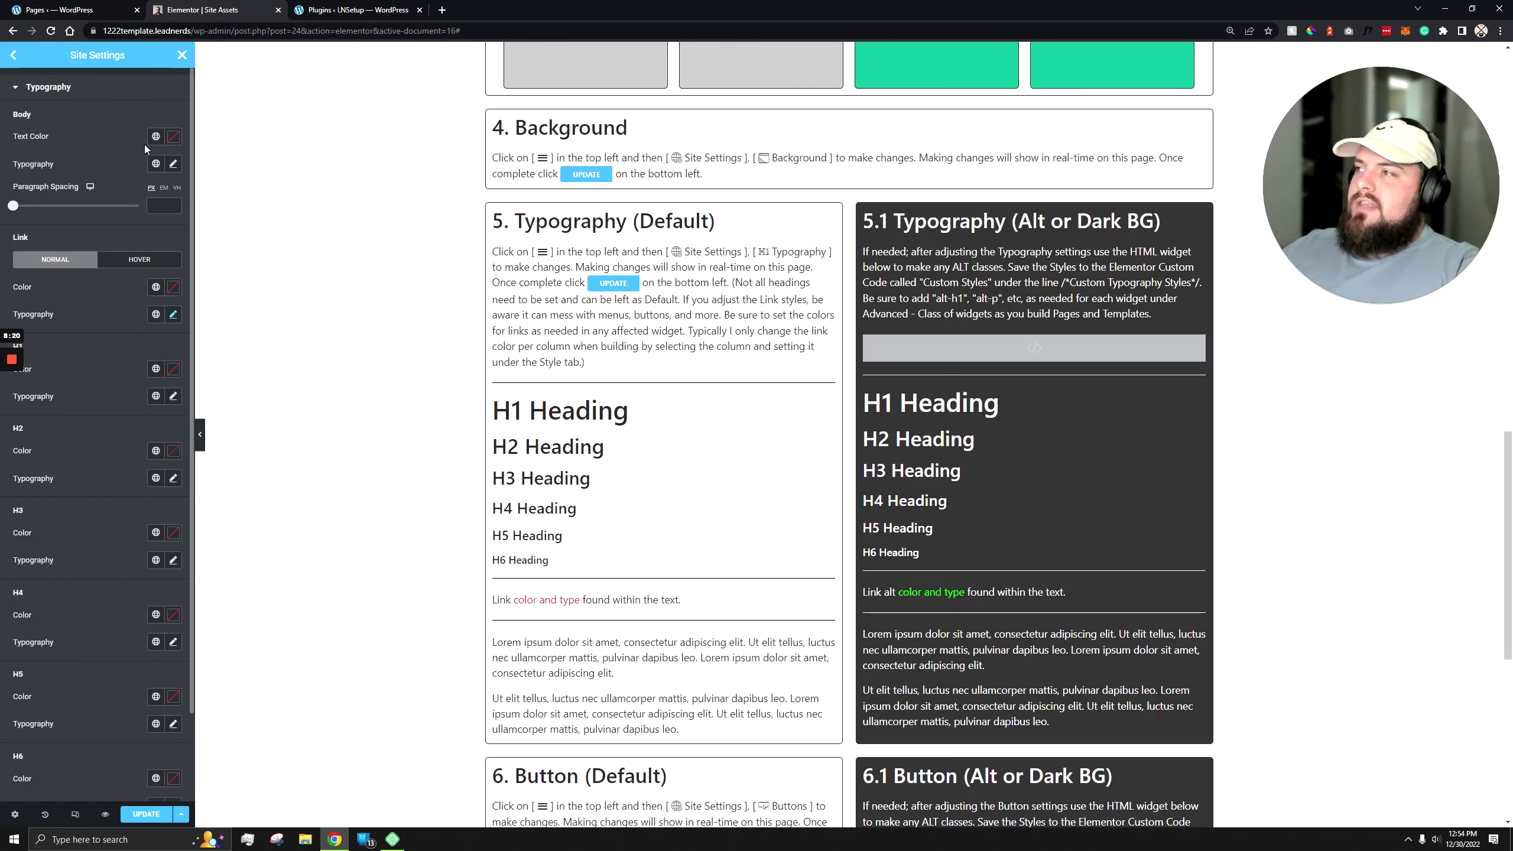
scroll(104, 292, down, 2)
scroll(92, 352, up, 2)
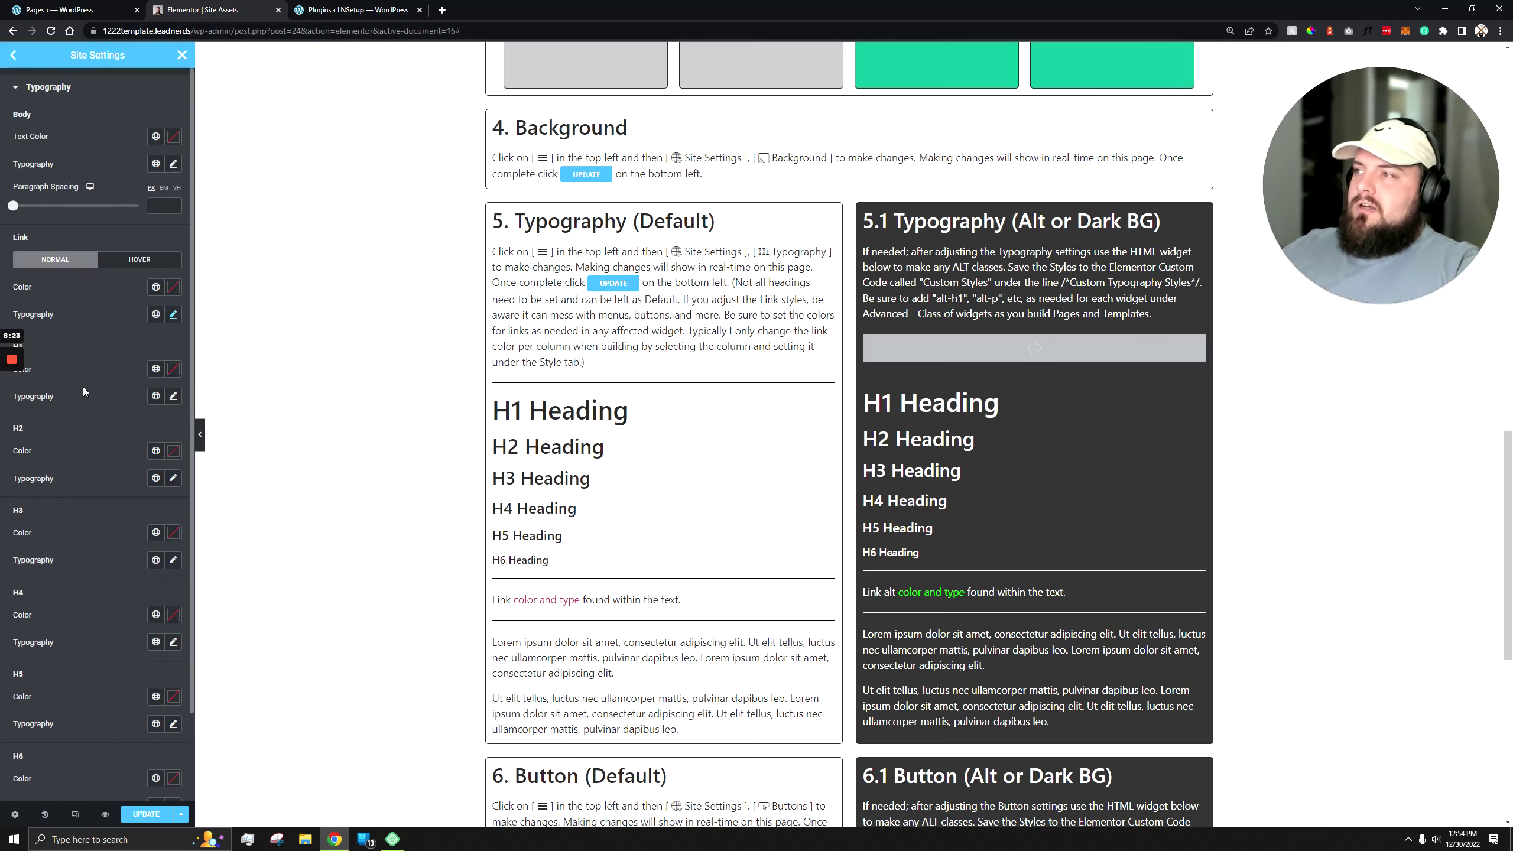
click(172, 315)
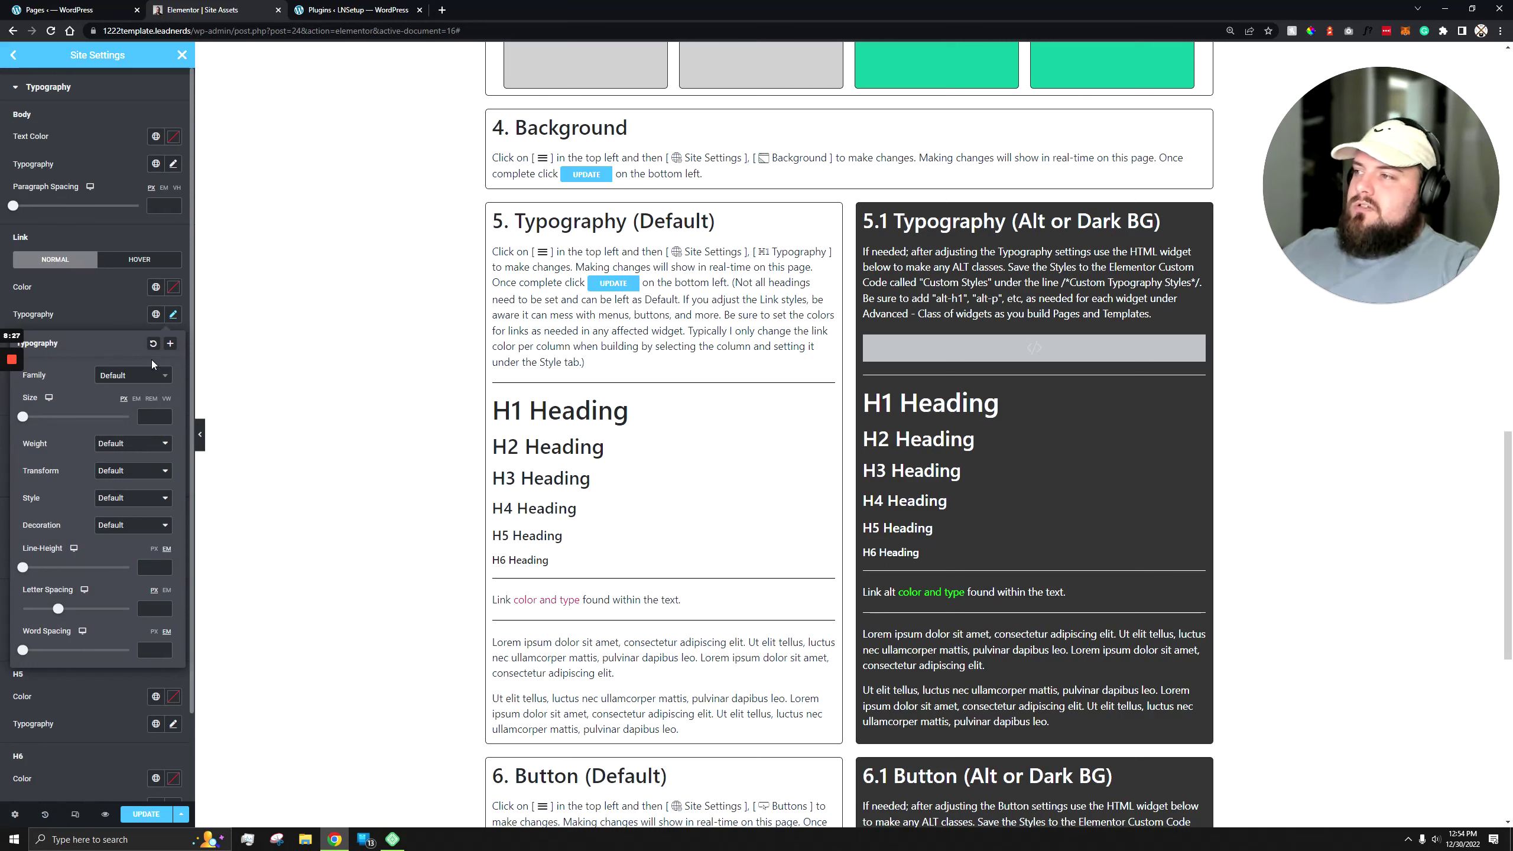
click(121, 309)
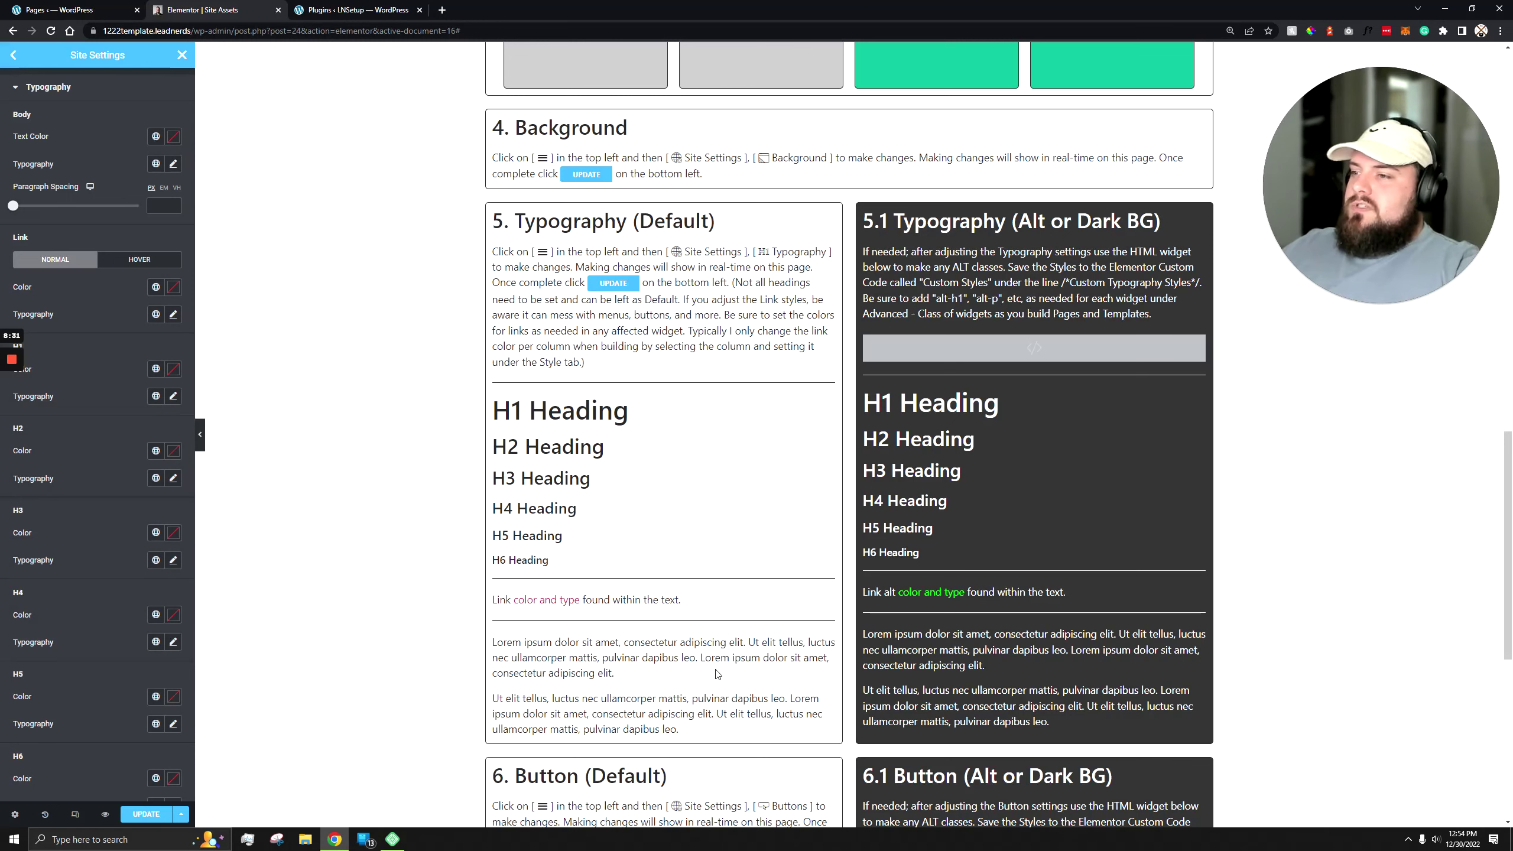
Step: Set the body text color to a light gray global color in the Typography site settings
click(154, 138)
click(98, 272)
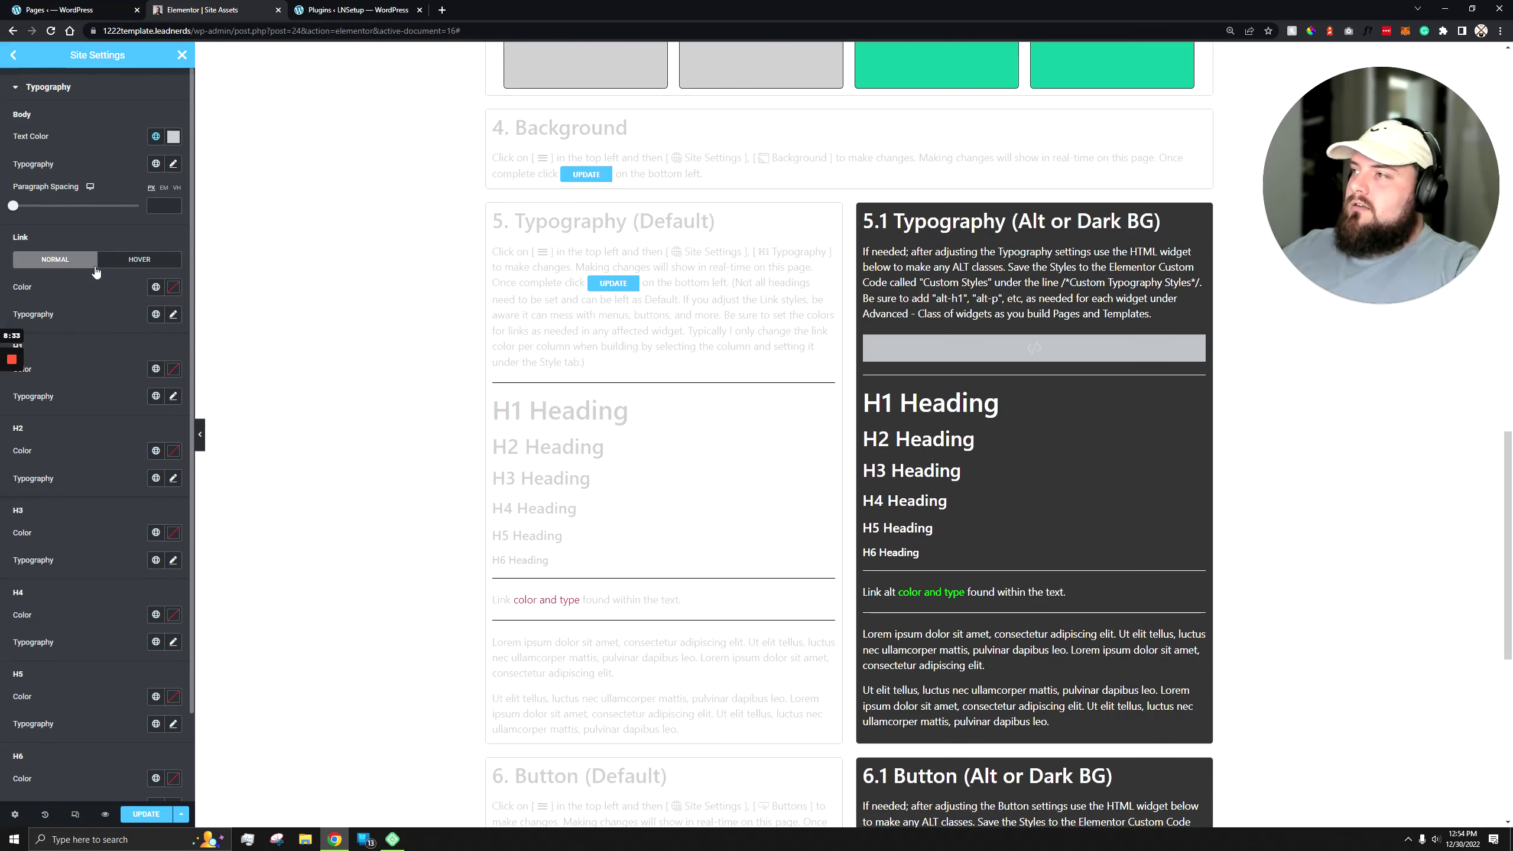
Step: Set the body typography's font family to Verdana in the Typography site settings
click(173, 165)
click(132, 225)
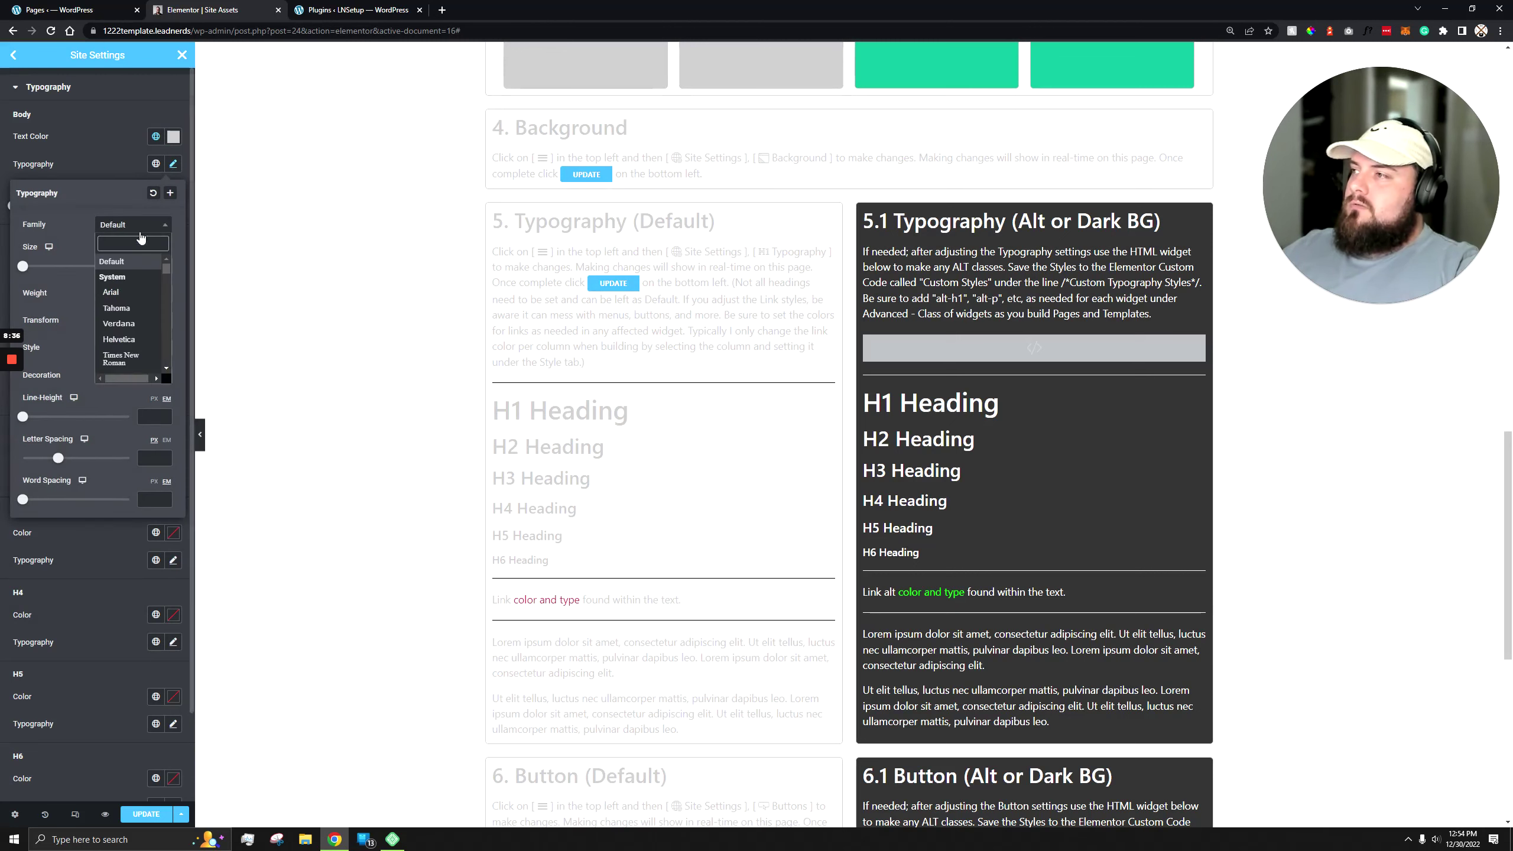
click(136, 332)
click(110, 164)
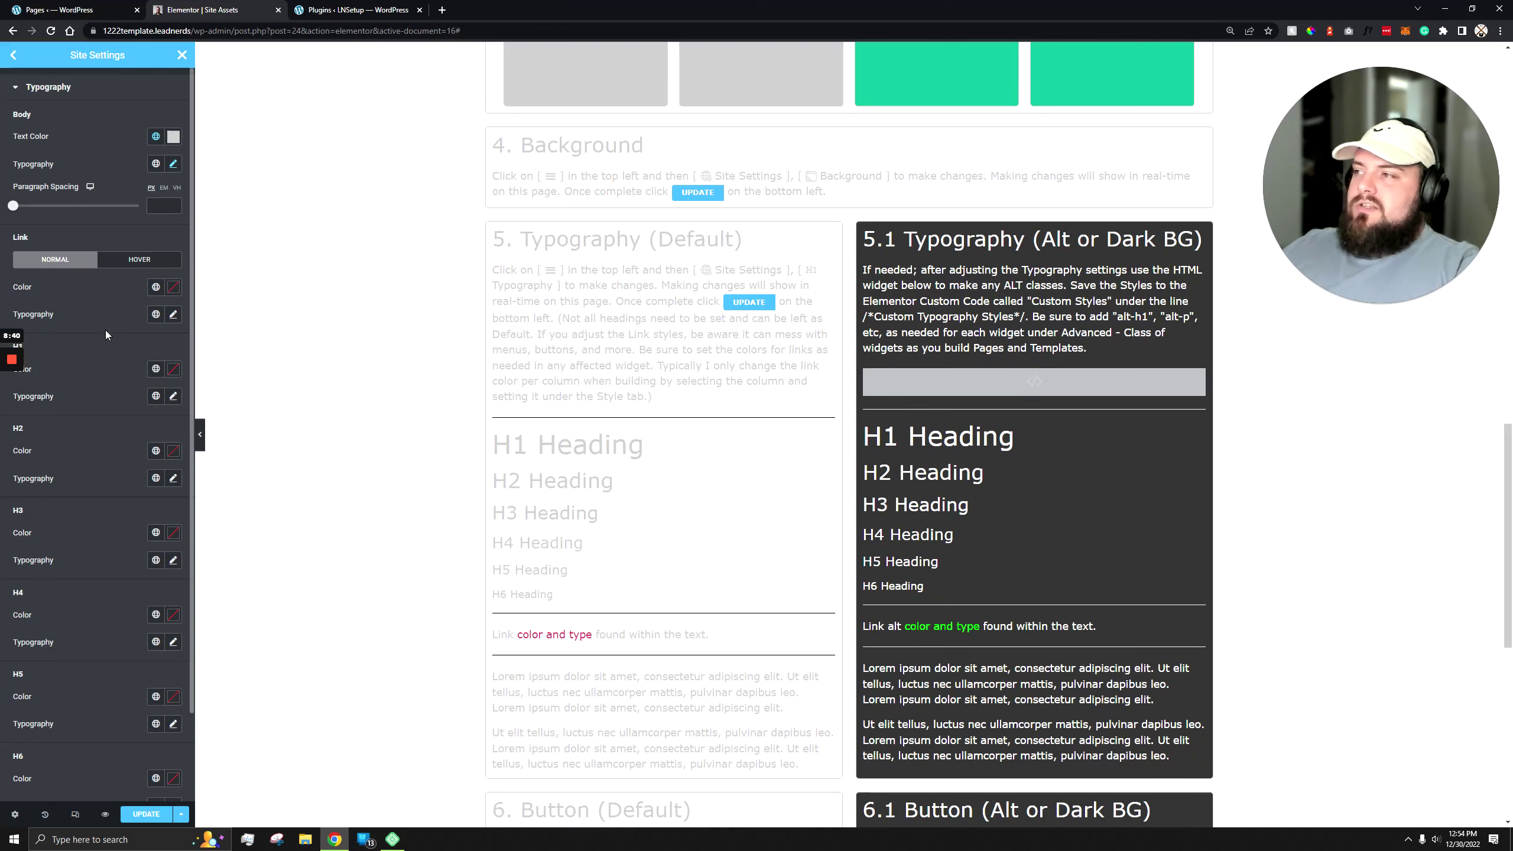
scroll(105, 330, down, 2)
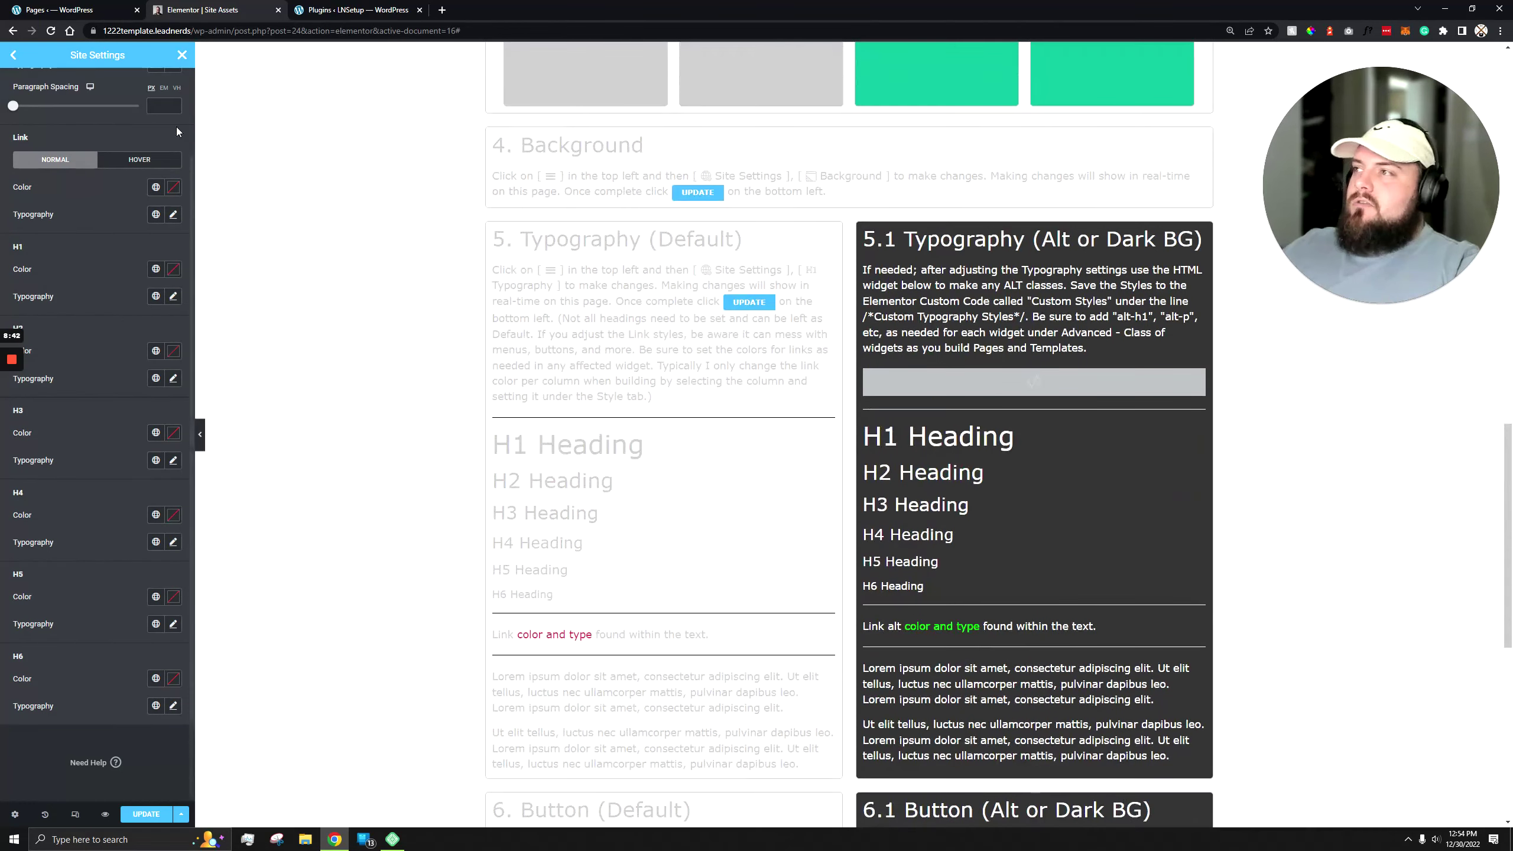
Step: Clear the body text color in the Typography site settings
scroll(98, 199, up, 2)
click(172, 137)
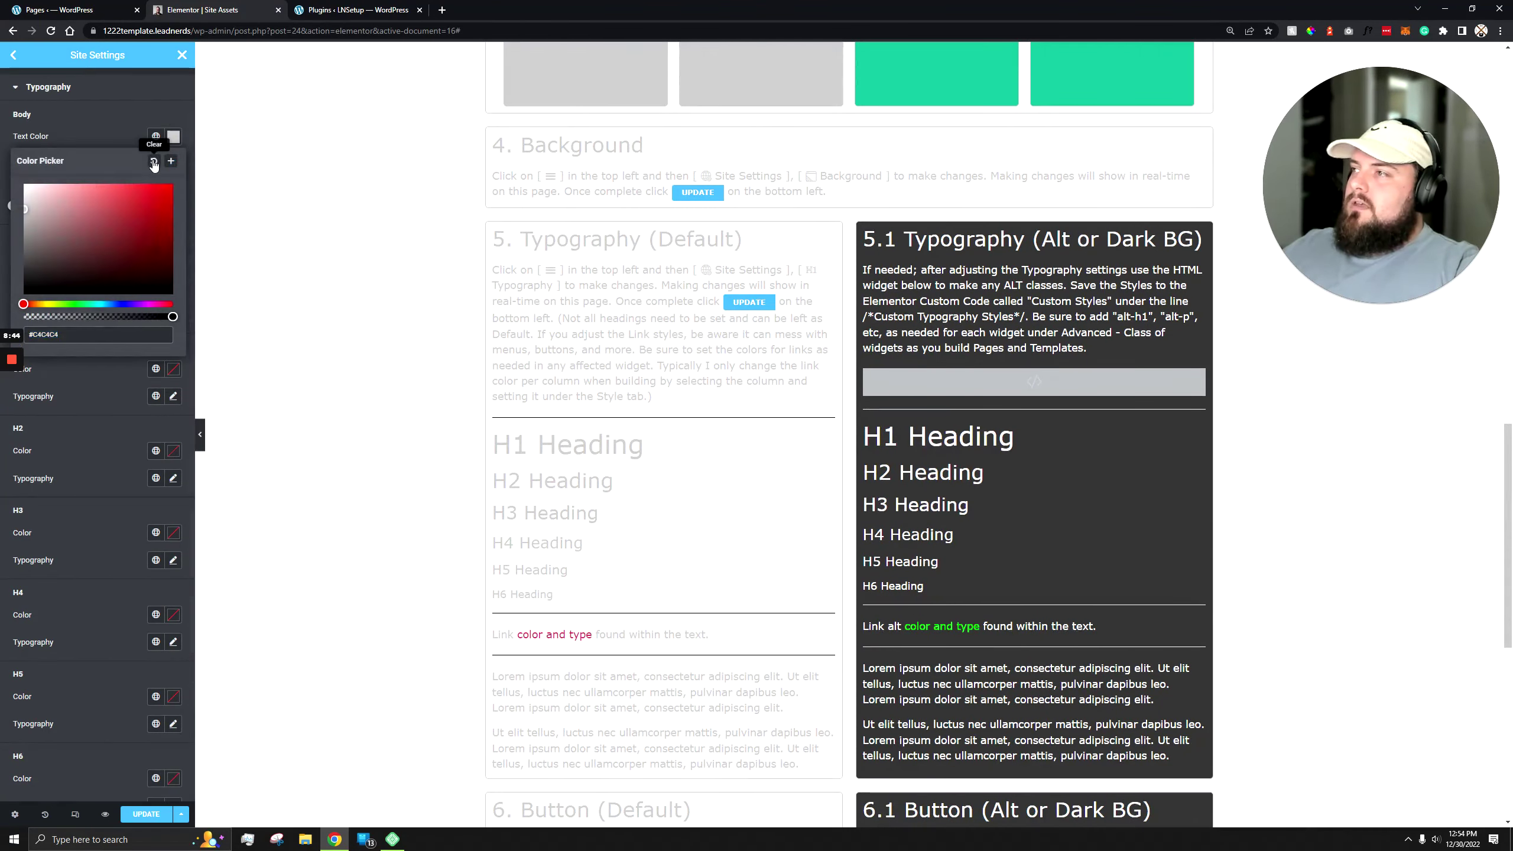
click(162, 150)
Step: Set the body font family to Default and close the site settings, saving the changes
click(172, 164)
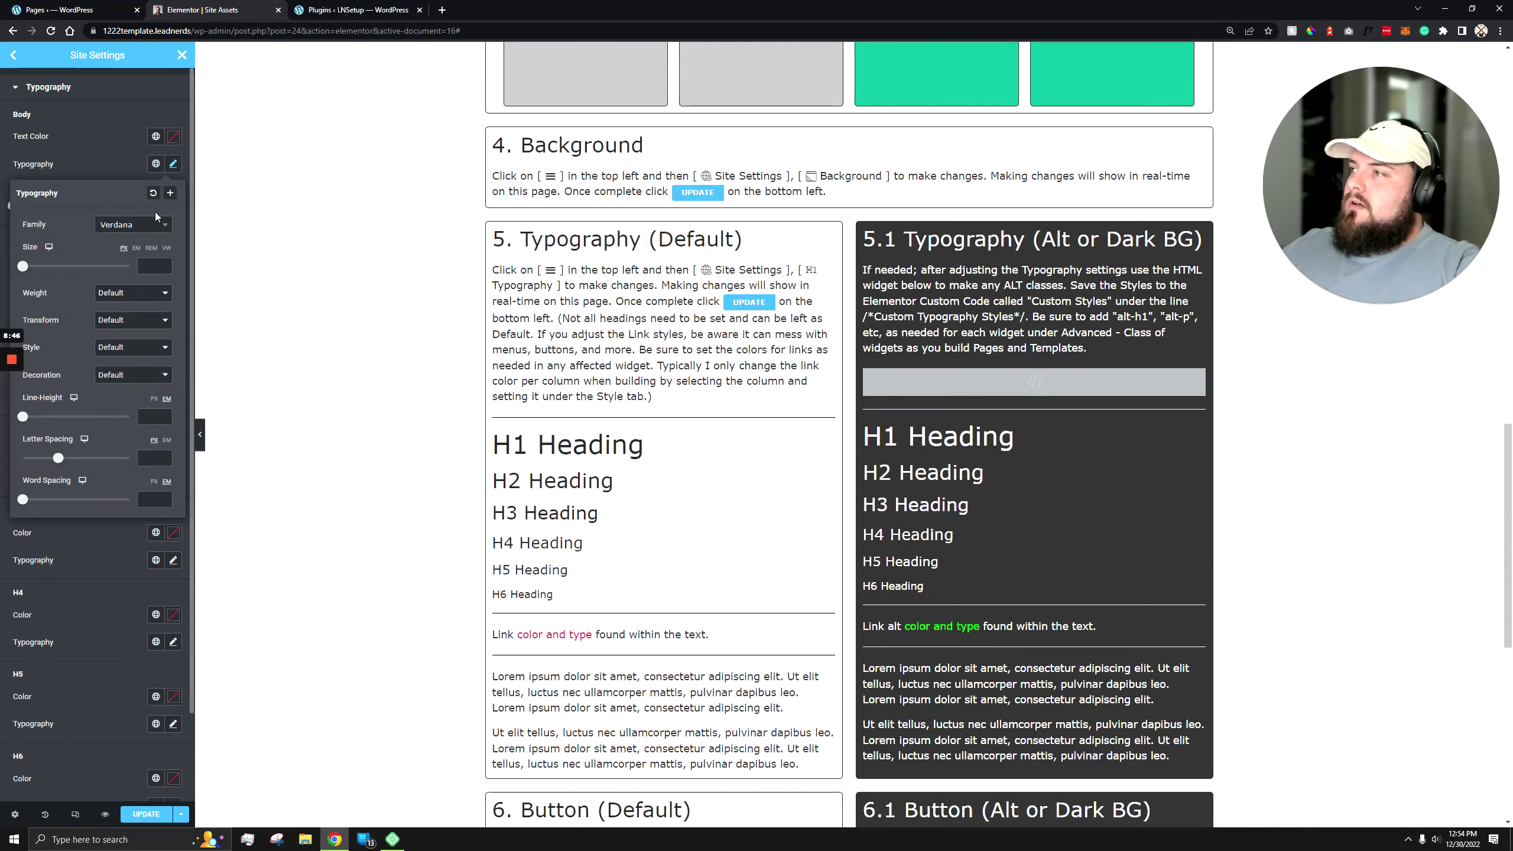
click(132, 224)
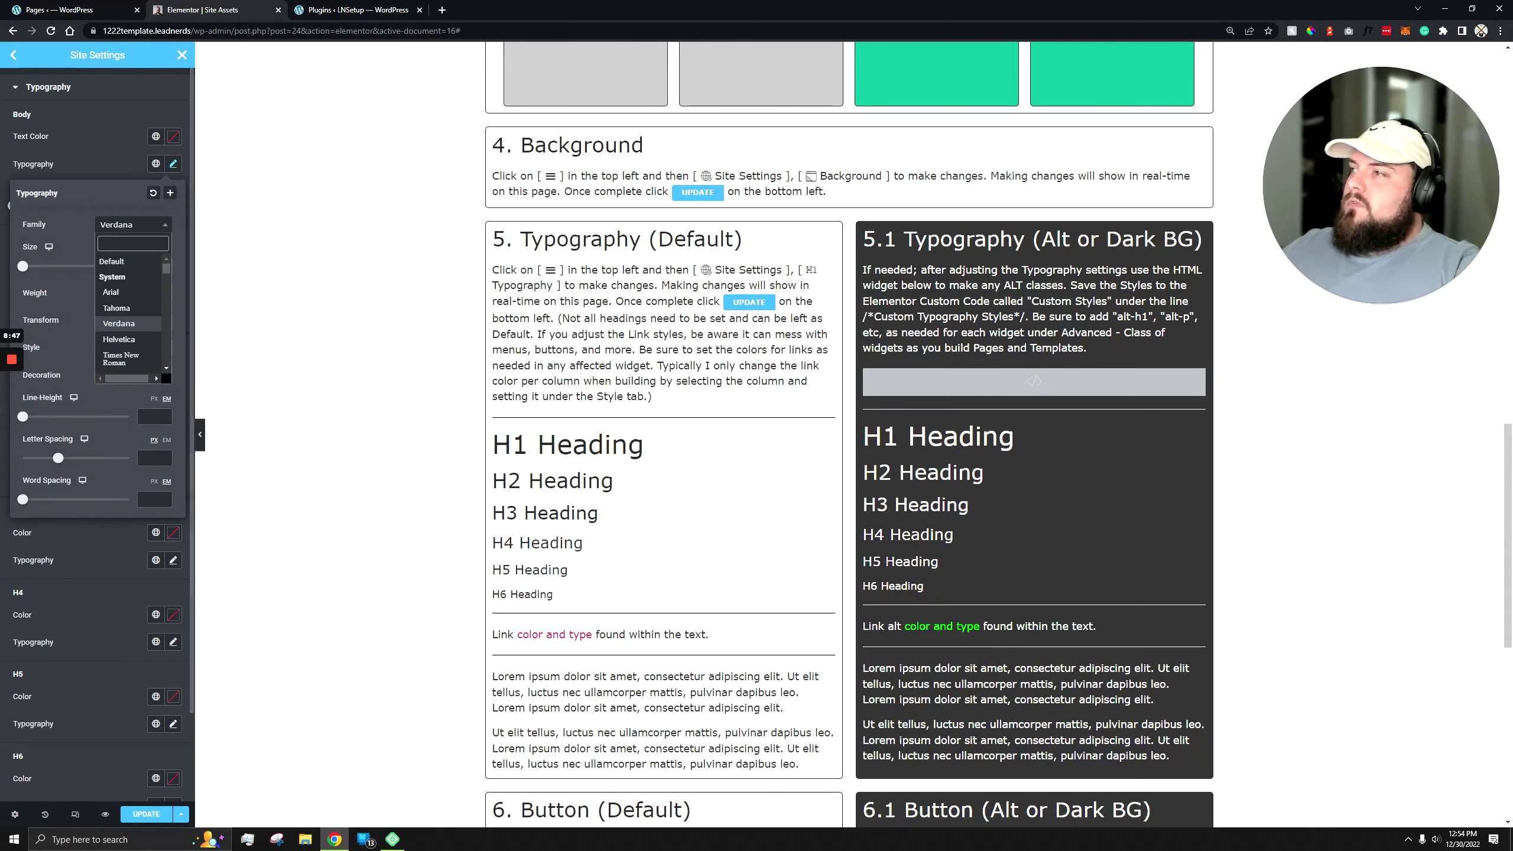
click(126, 262)
click(126, 164)
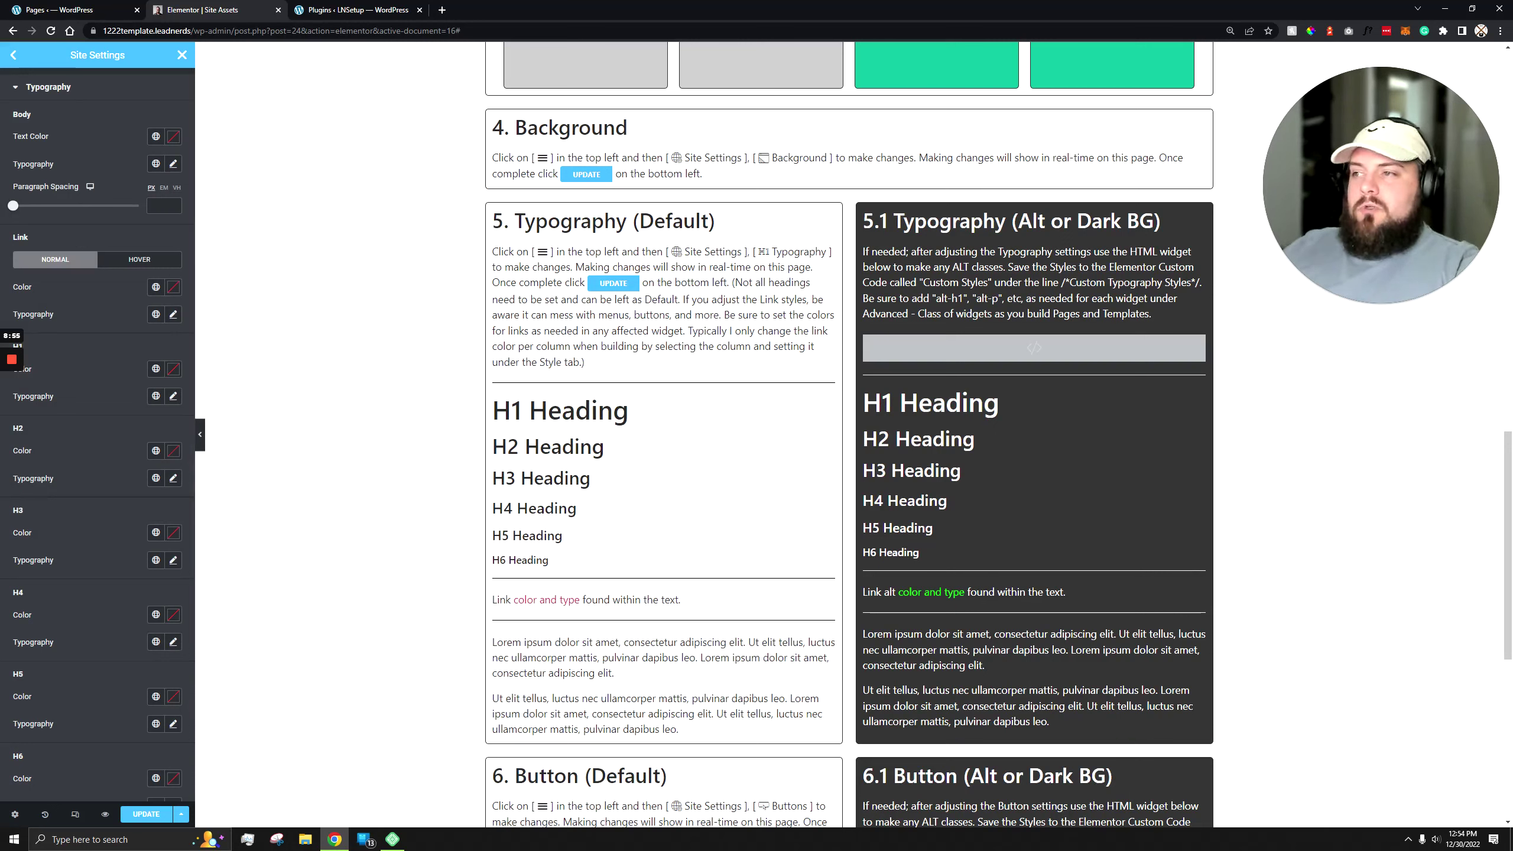
click(182, 55)
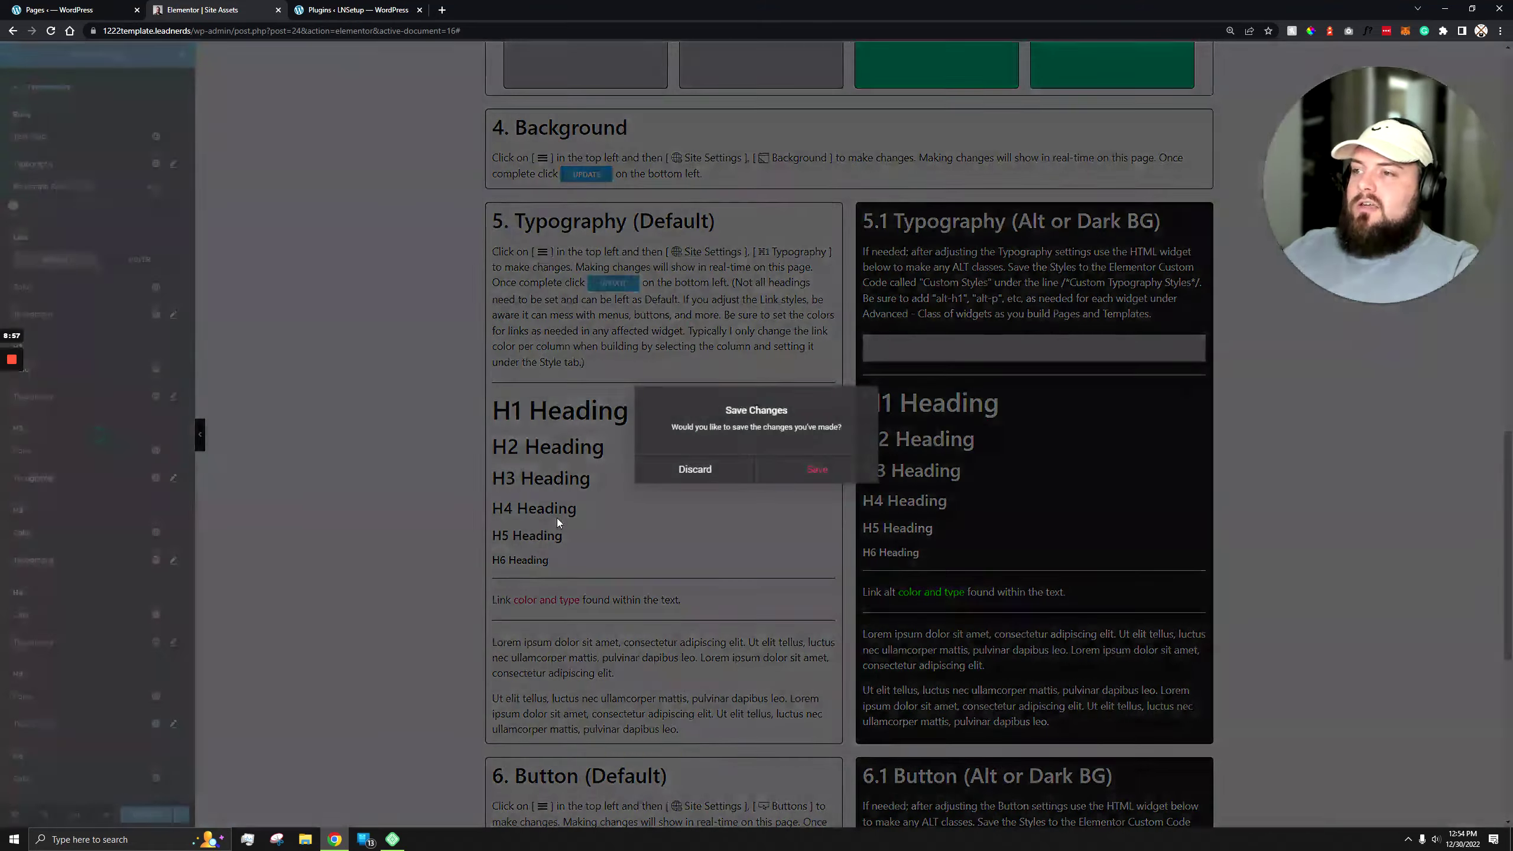
click(802, 475)
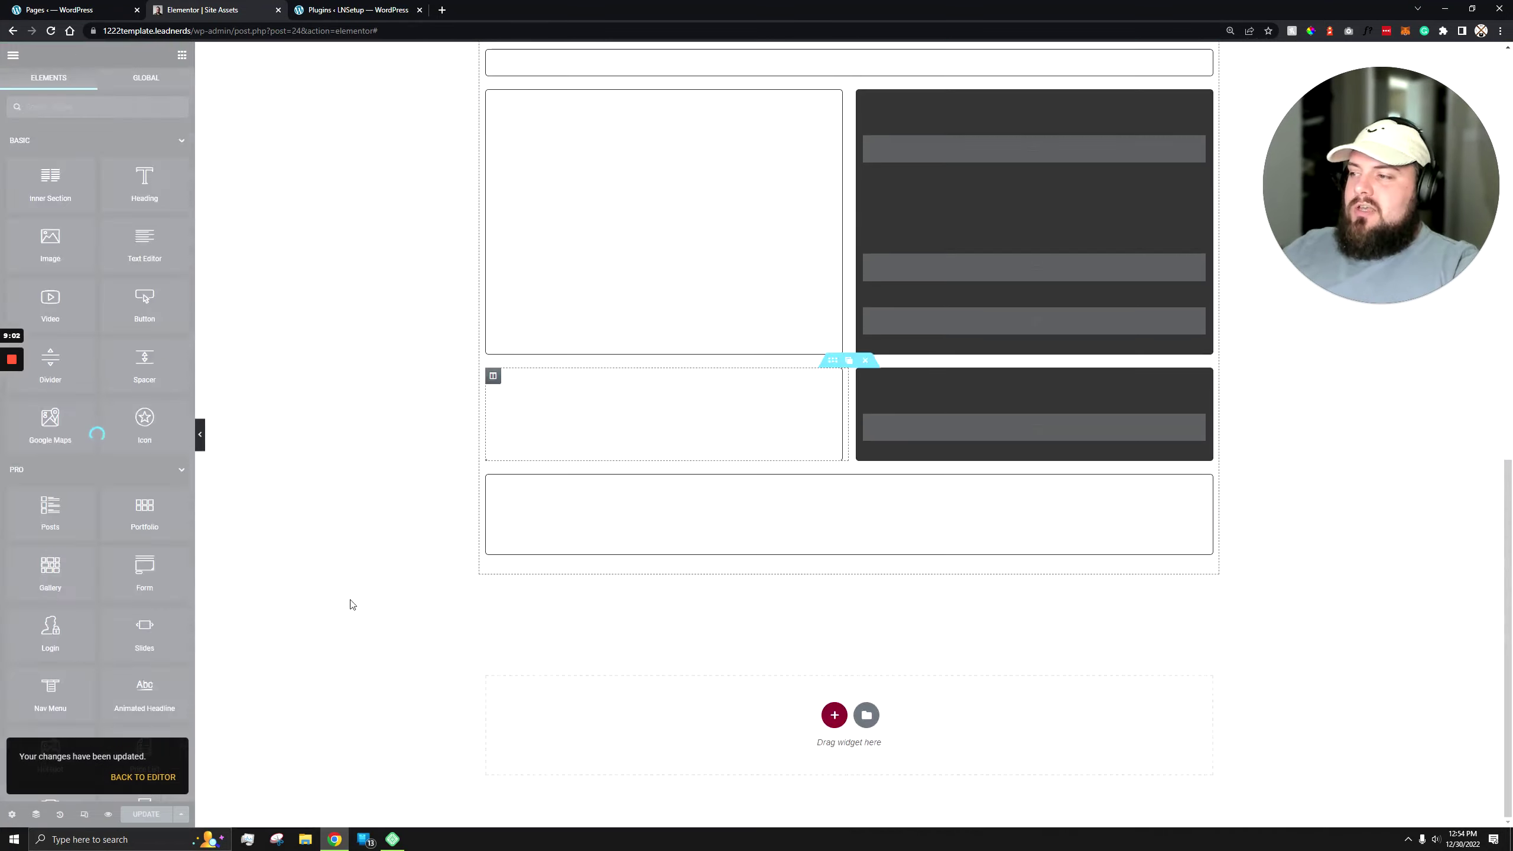
Step: Open the H1 Heading widget in the Typography (Default) section for editing and view its HTML tag options
scroll(667, 608, down, 20)
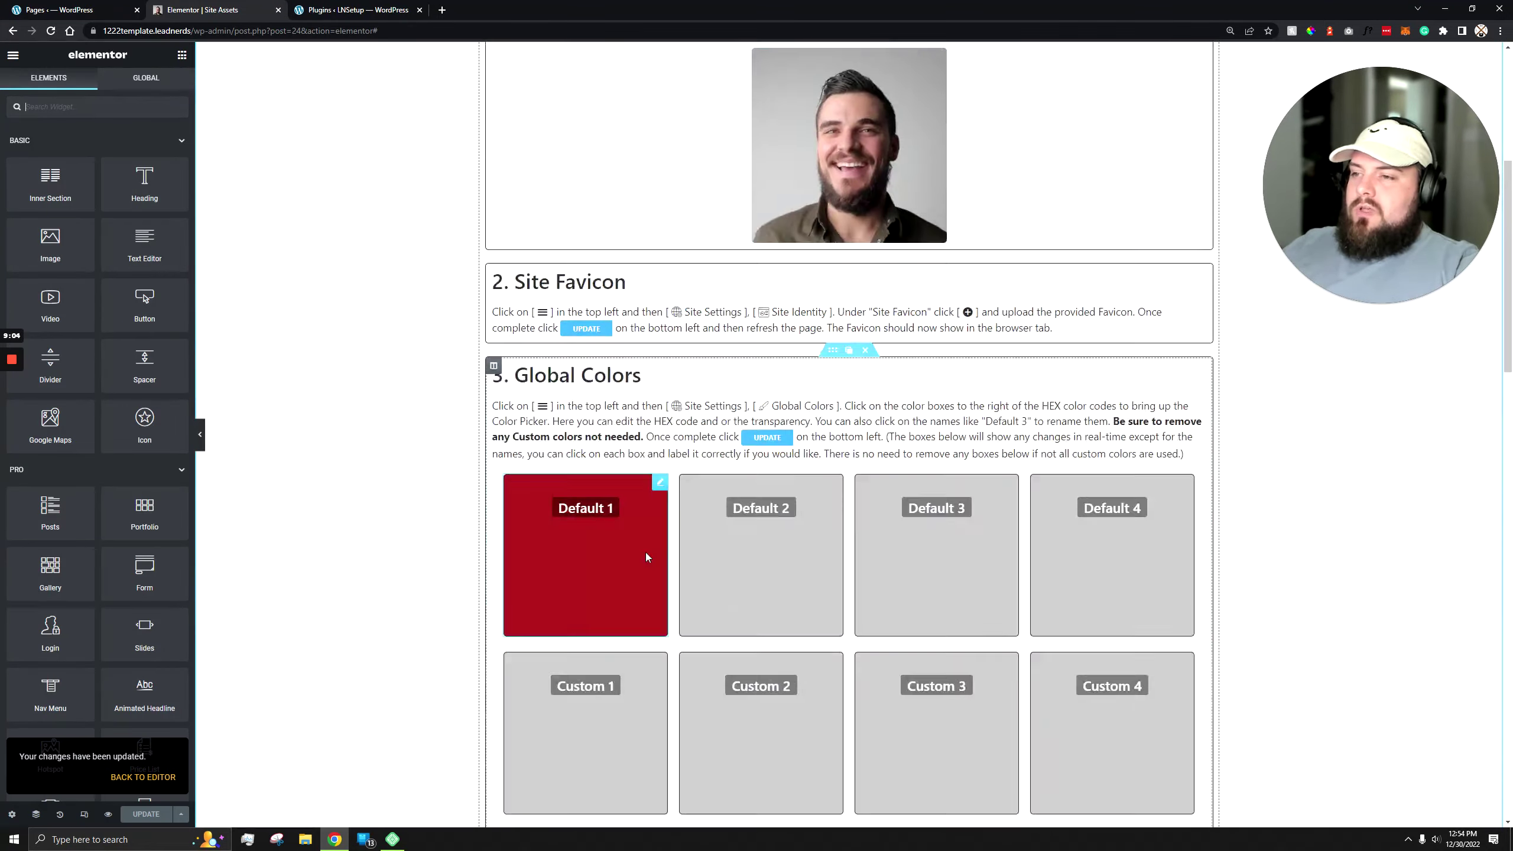
scroll(723, 375, up, 5)
click(723, 375)
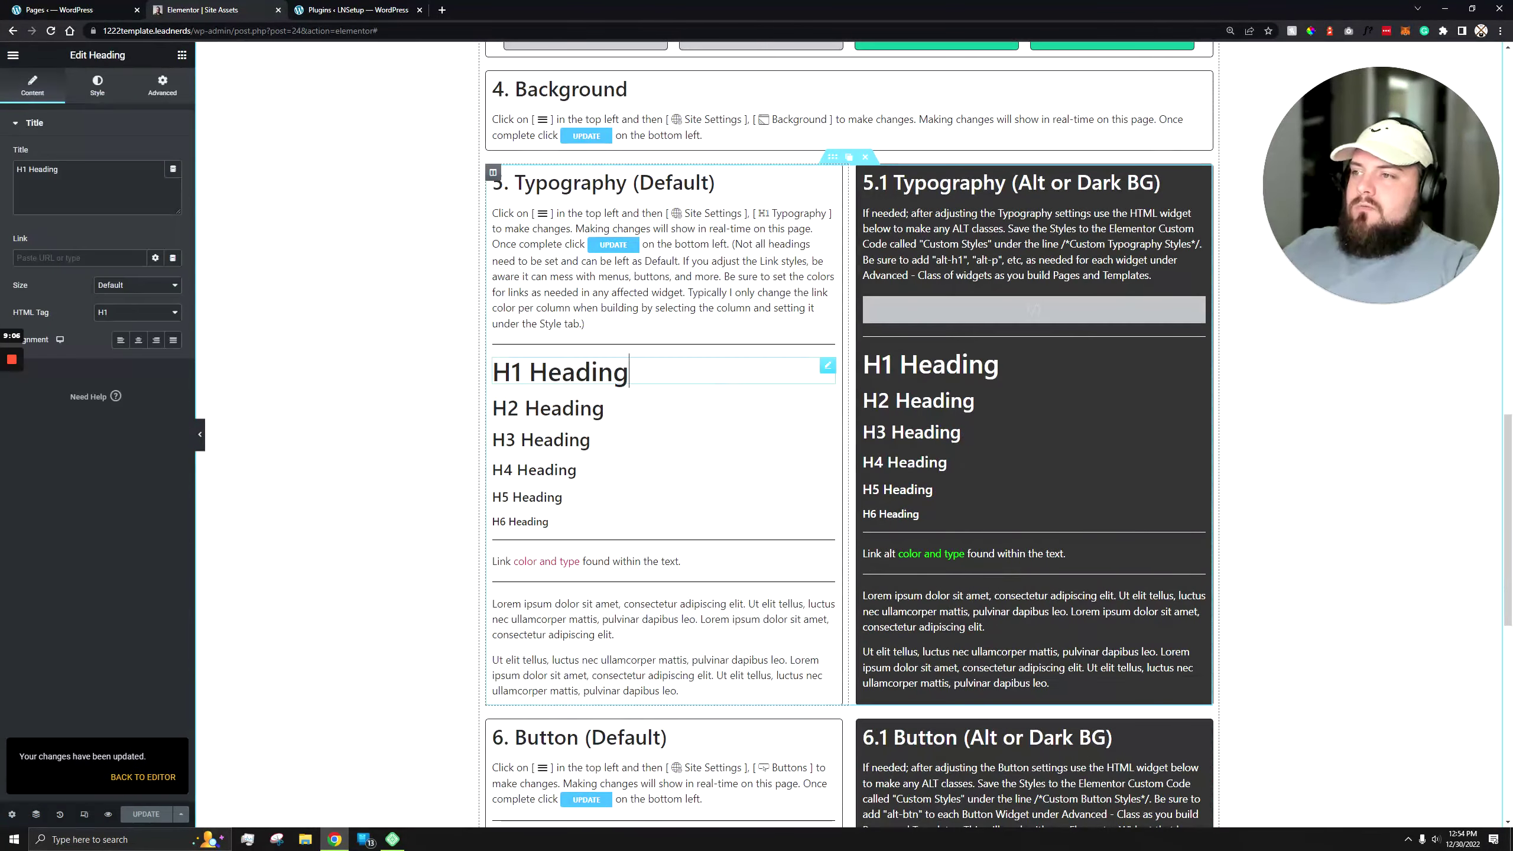
click(141, 313)
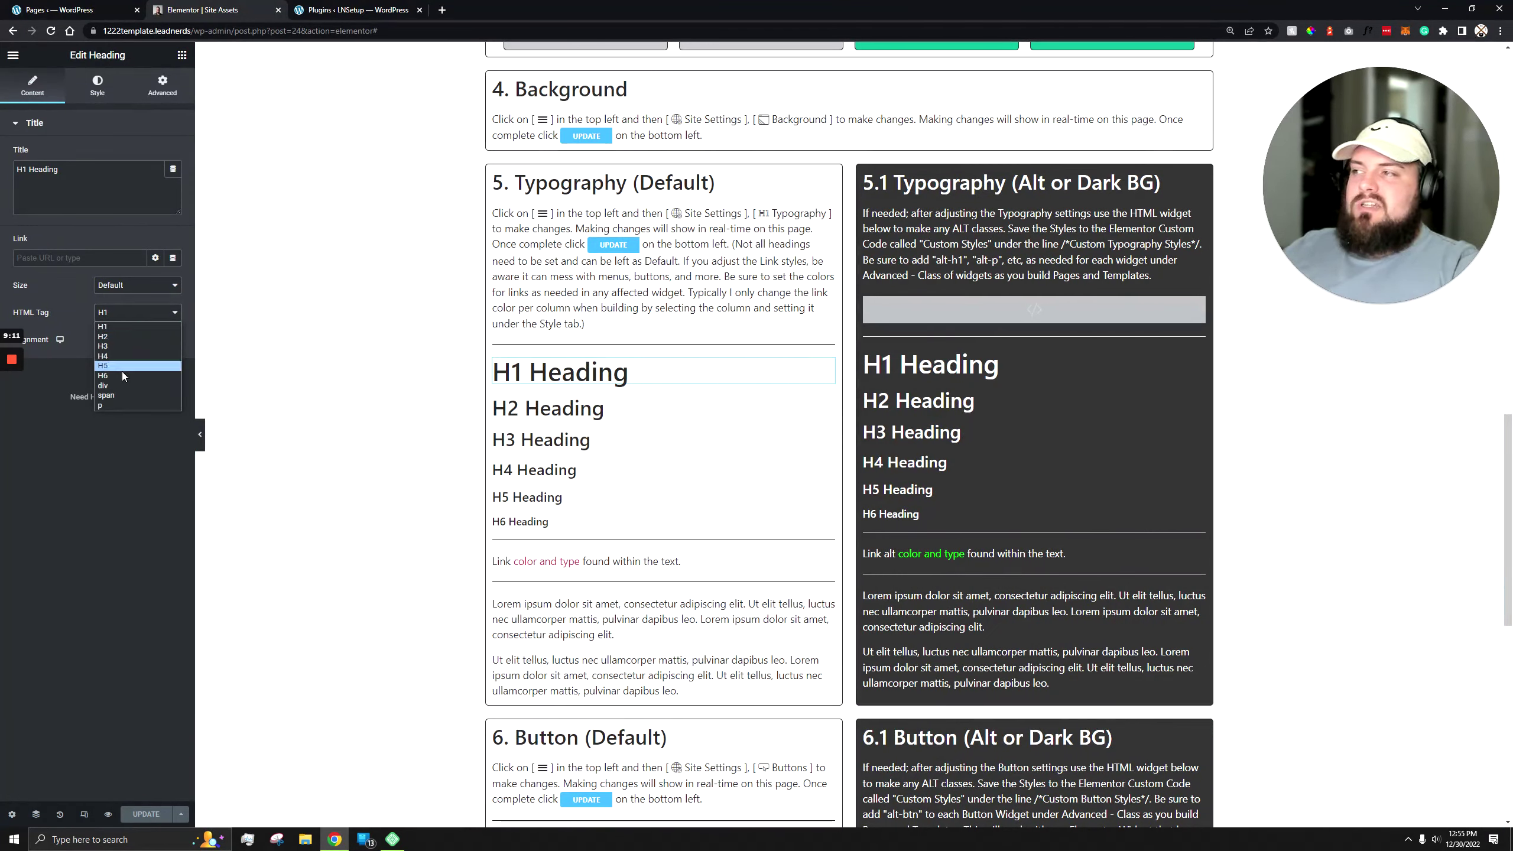
click(87, 514)
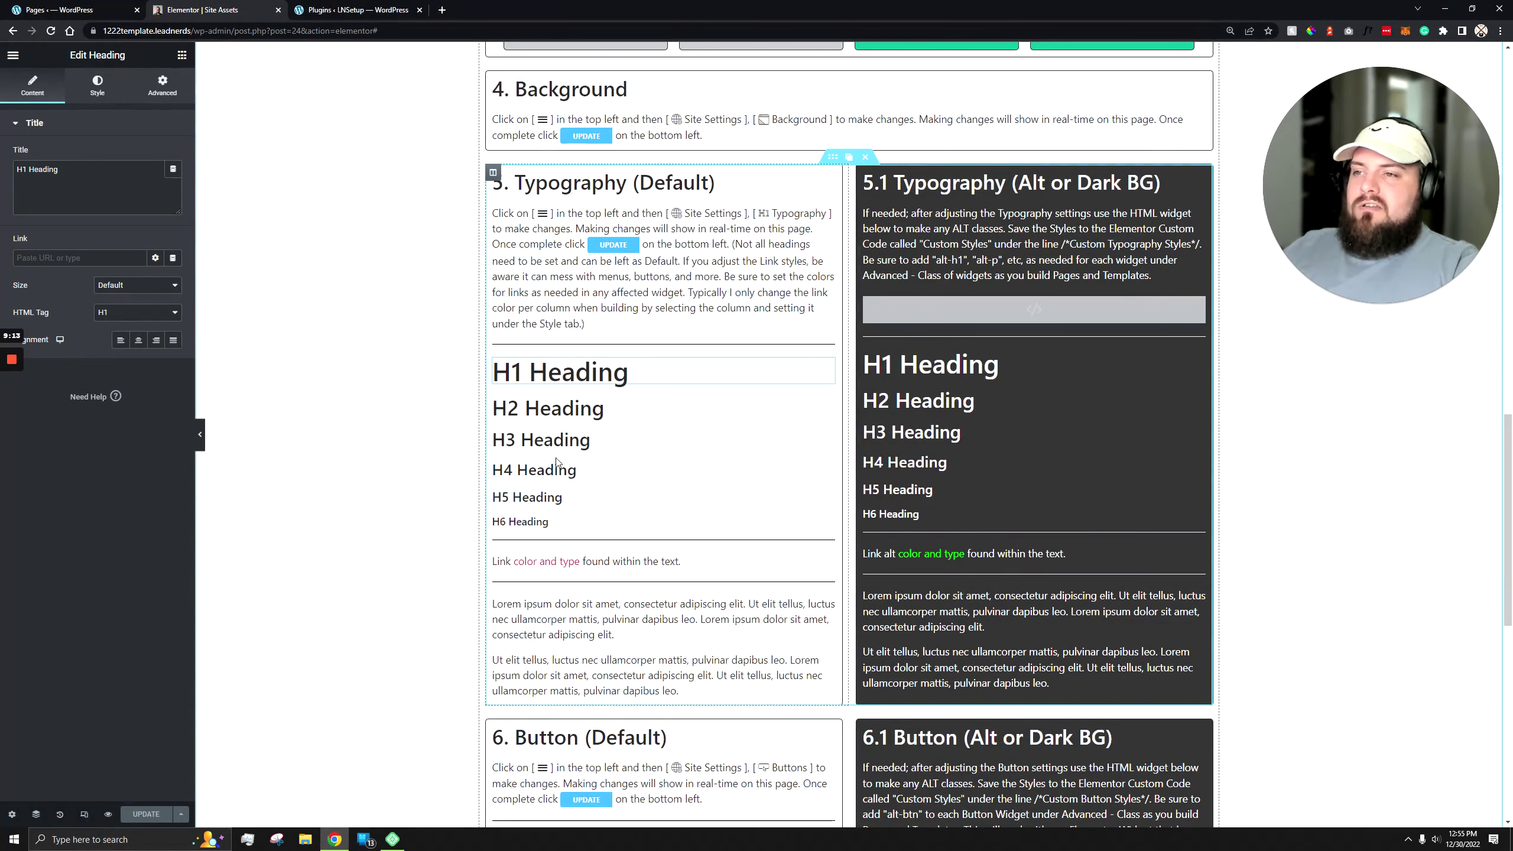
Step: Inspect the HTML widget's code in the Typography (Alt or Dark BG) section and the CSS class of the H1 Heading below it
scroll(381, 568, down, 2)
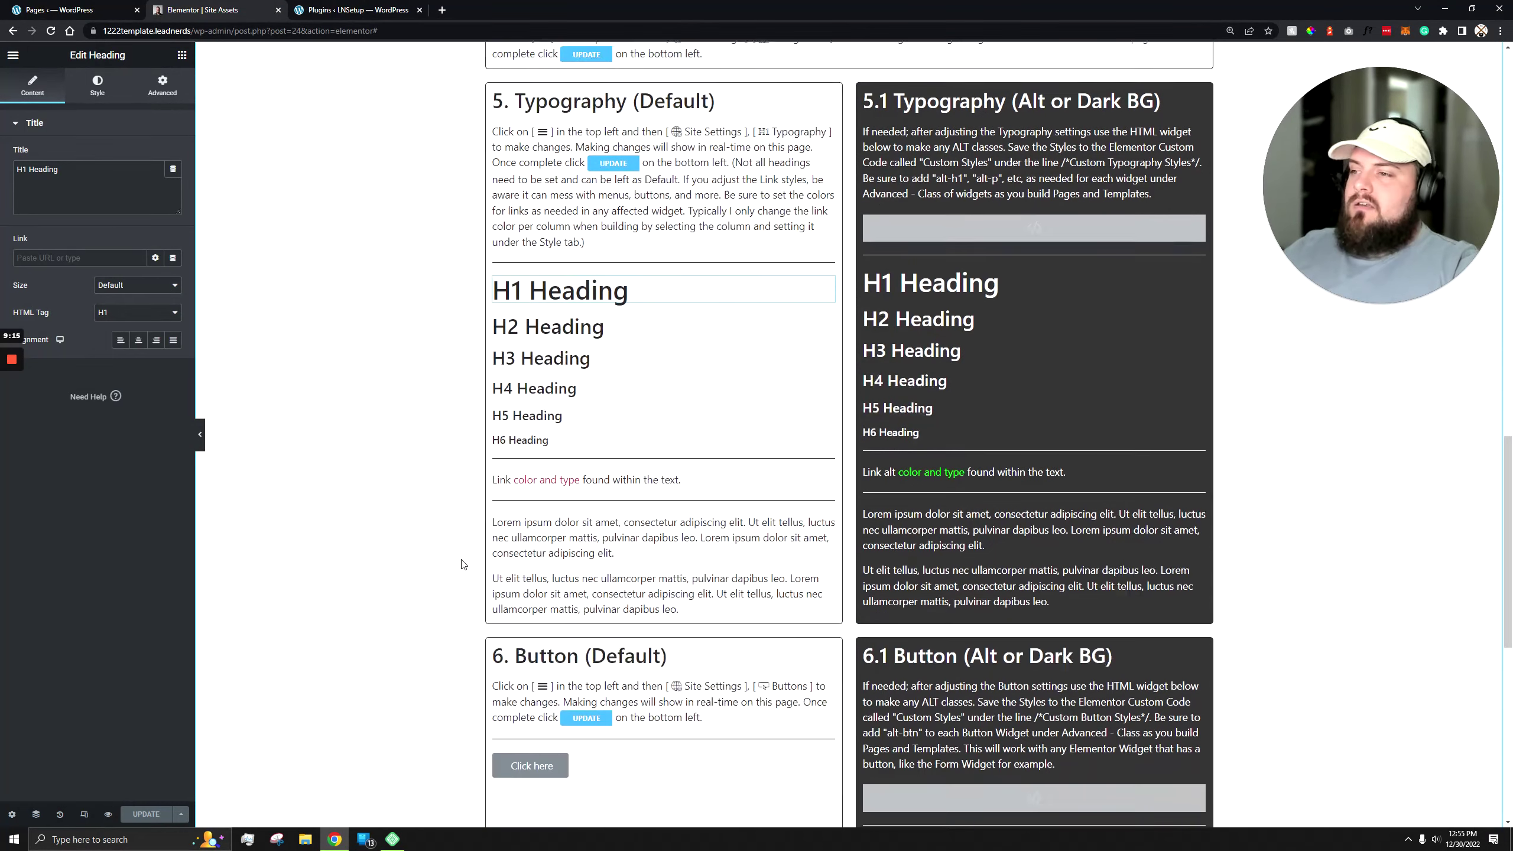
scroll(1128, 473, up, 3)
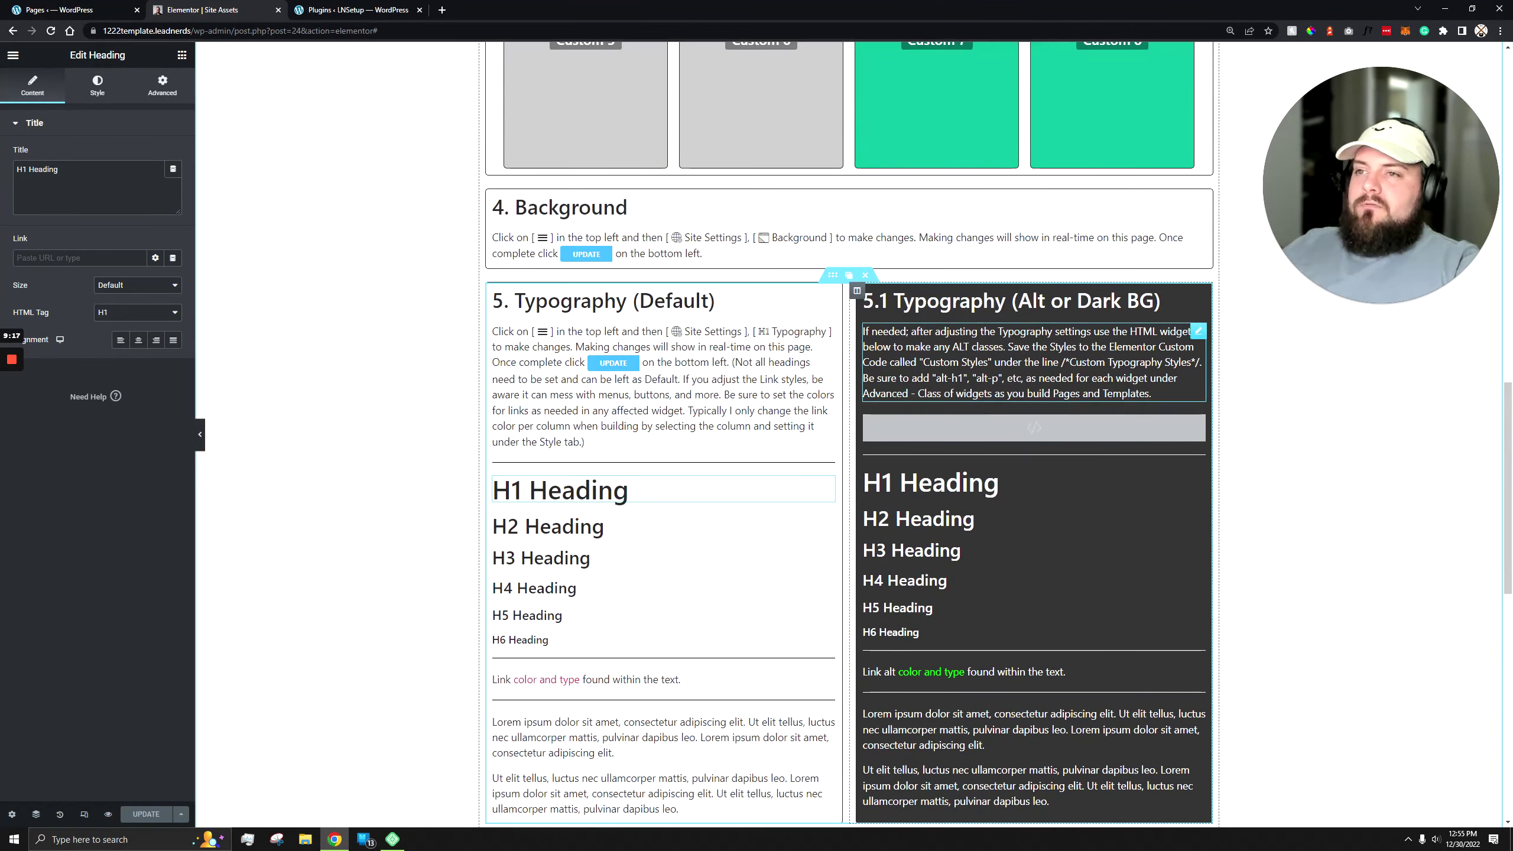
scroll(1159, 404, down, 1)
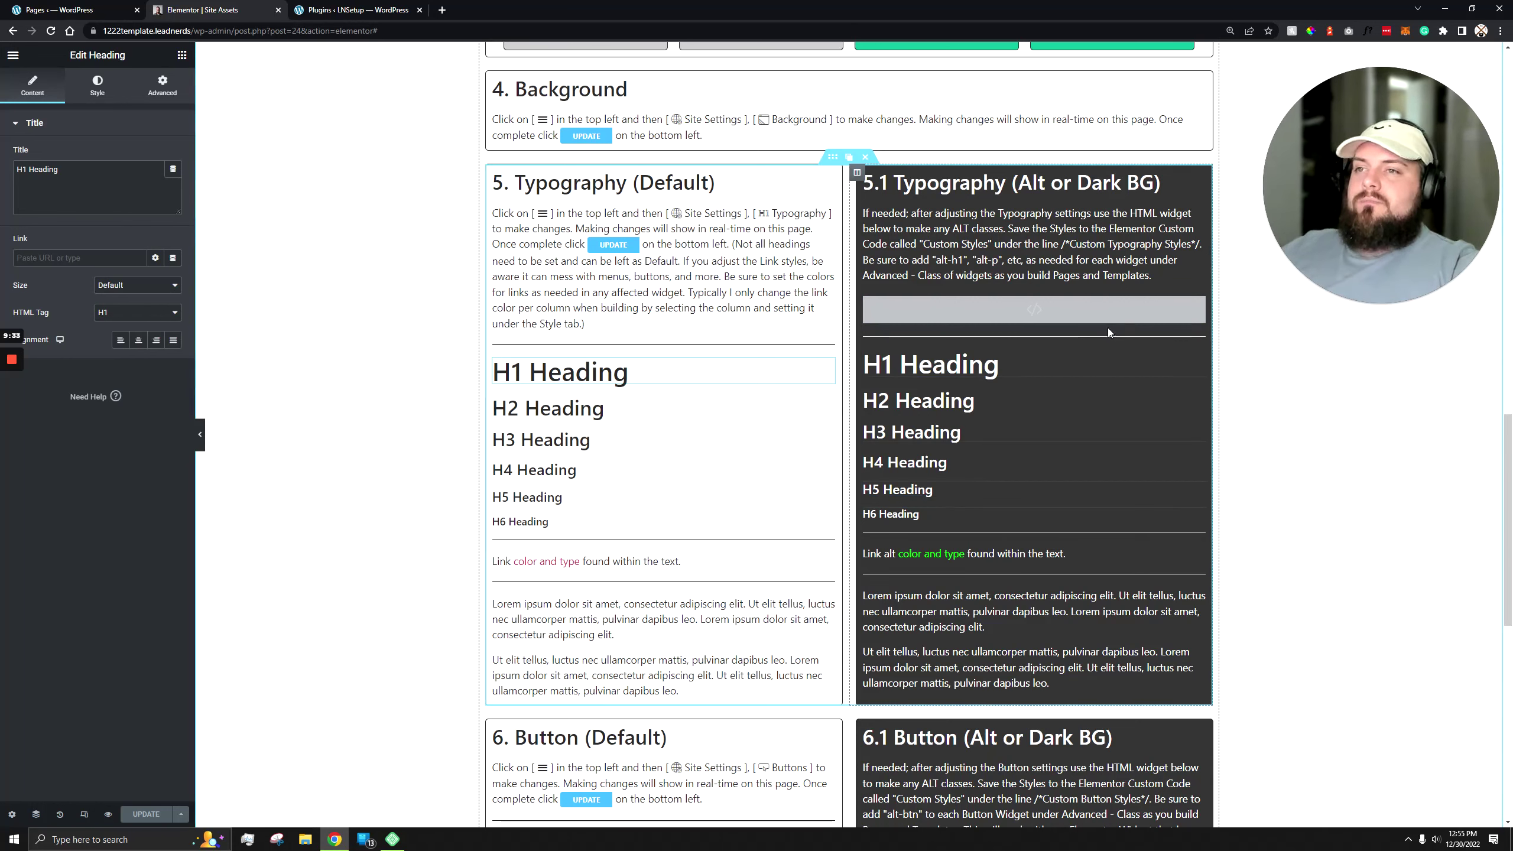
click(1199, 304)
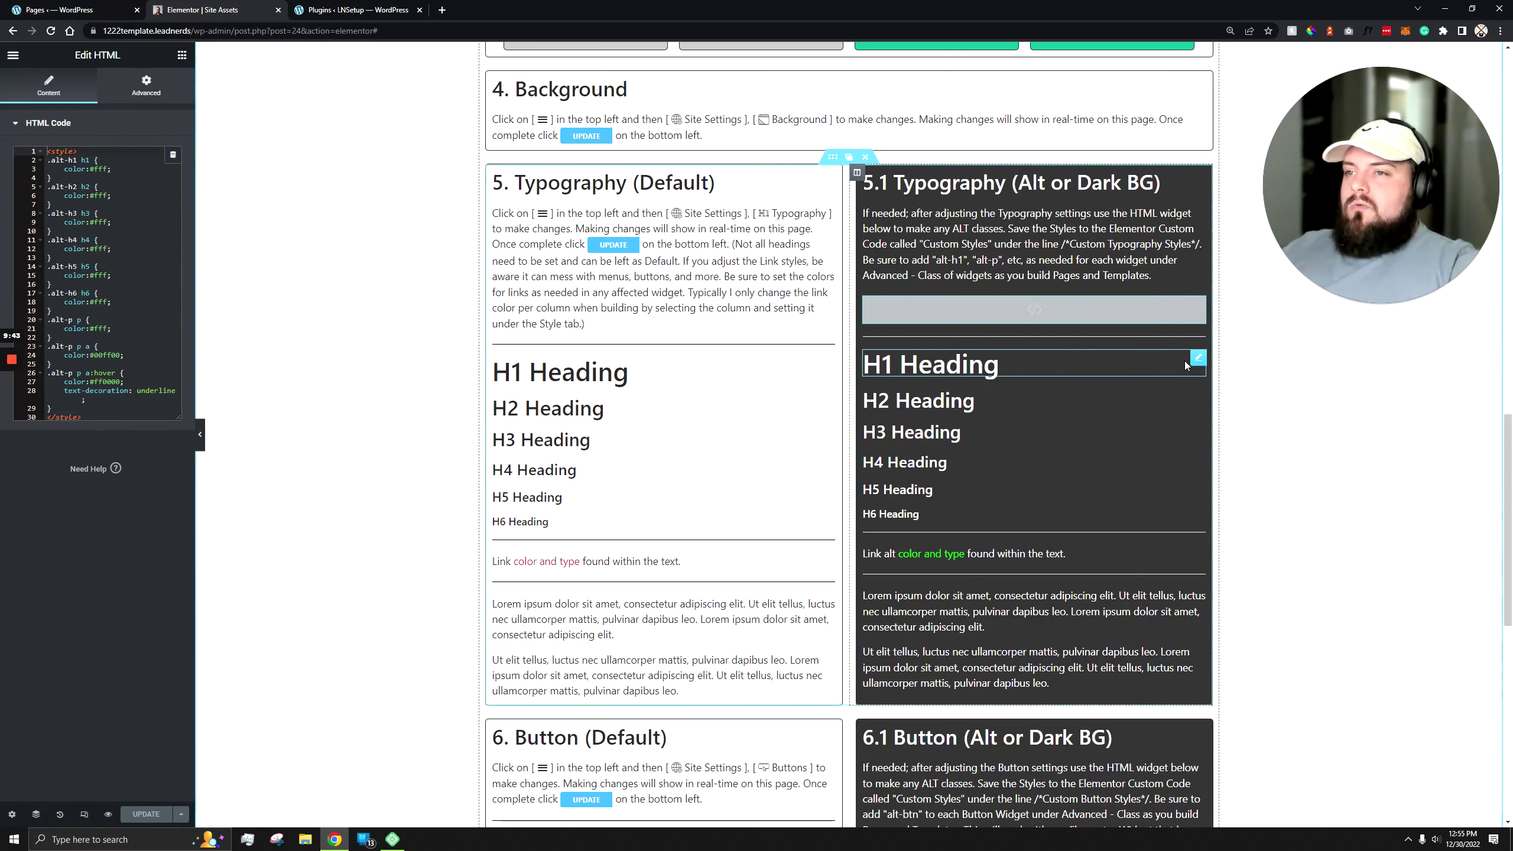
click(1200, 359)
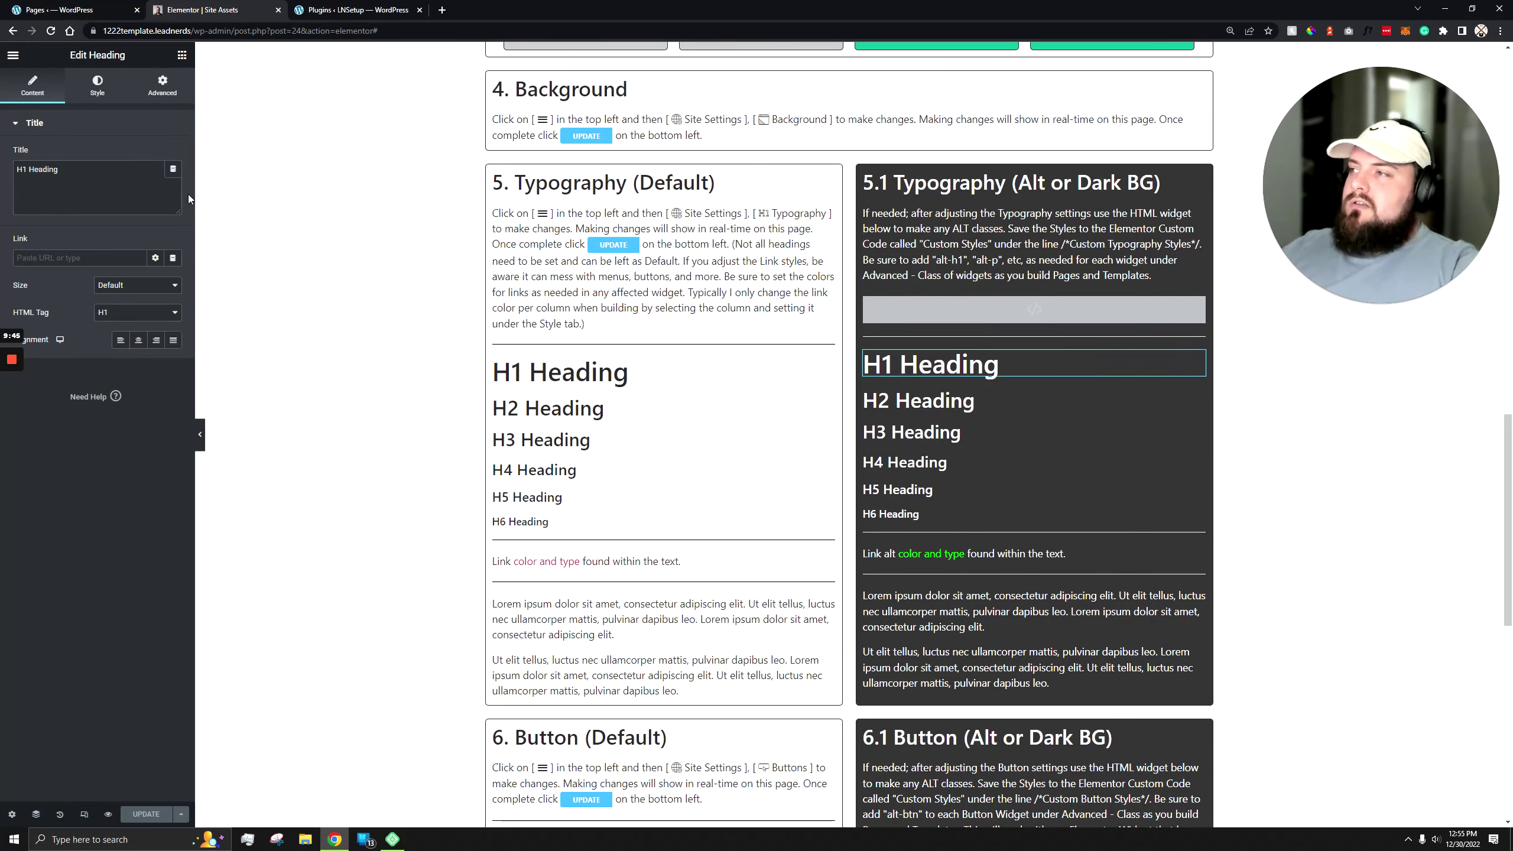
click(162, 85)
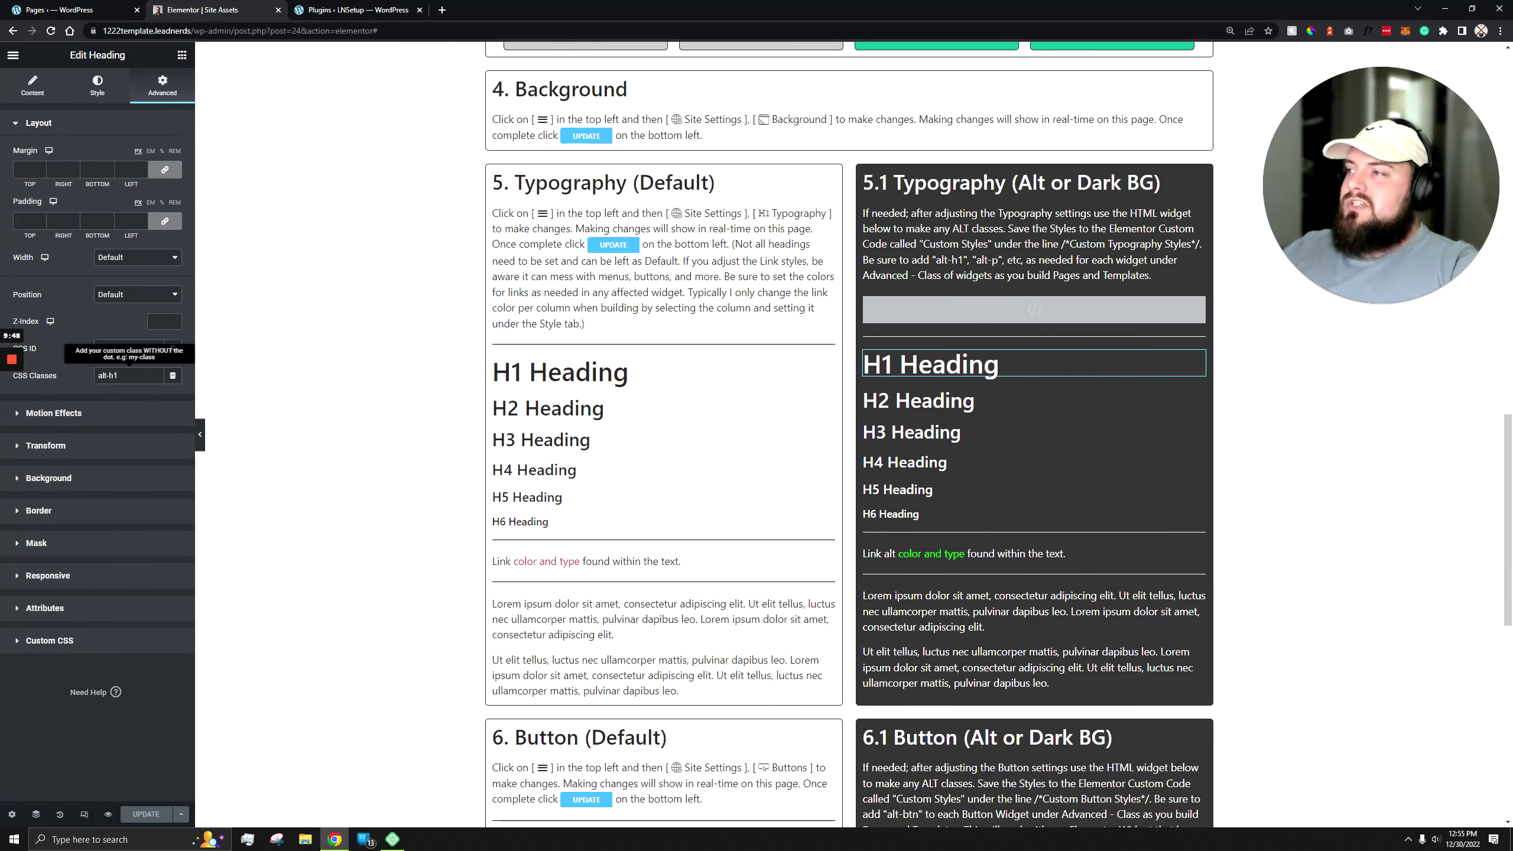
Step: Reopen the HTML widget in the dark typography section and examine how its alt-h1 rule targets the h1 tag
click(1199, 305)
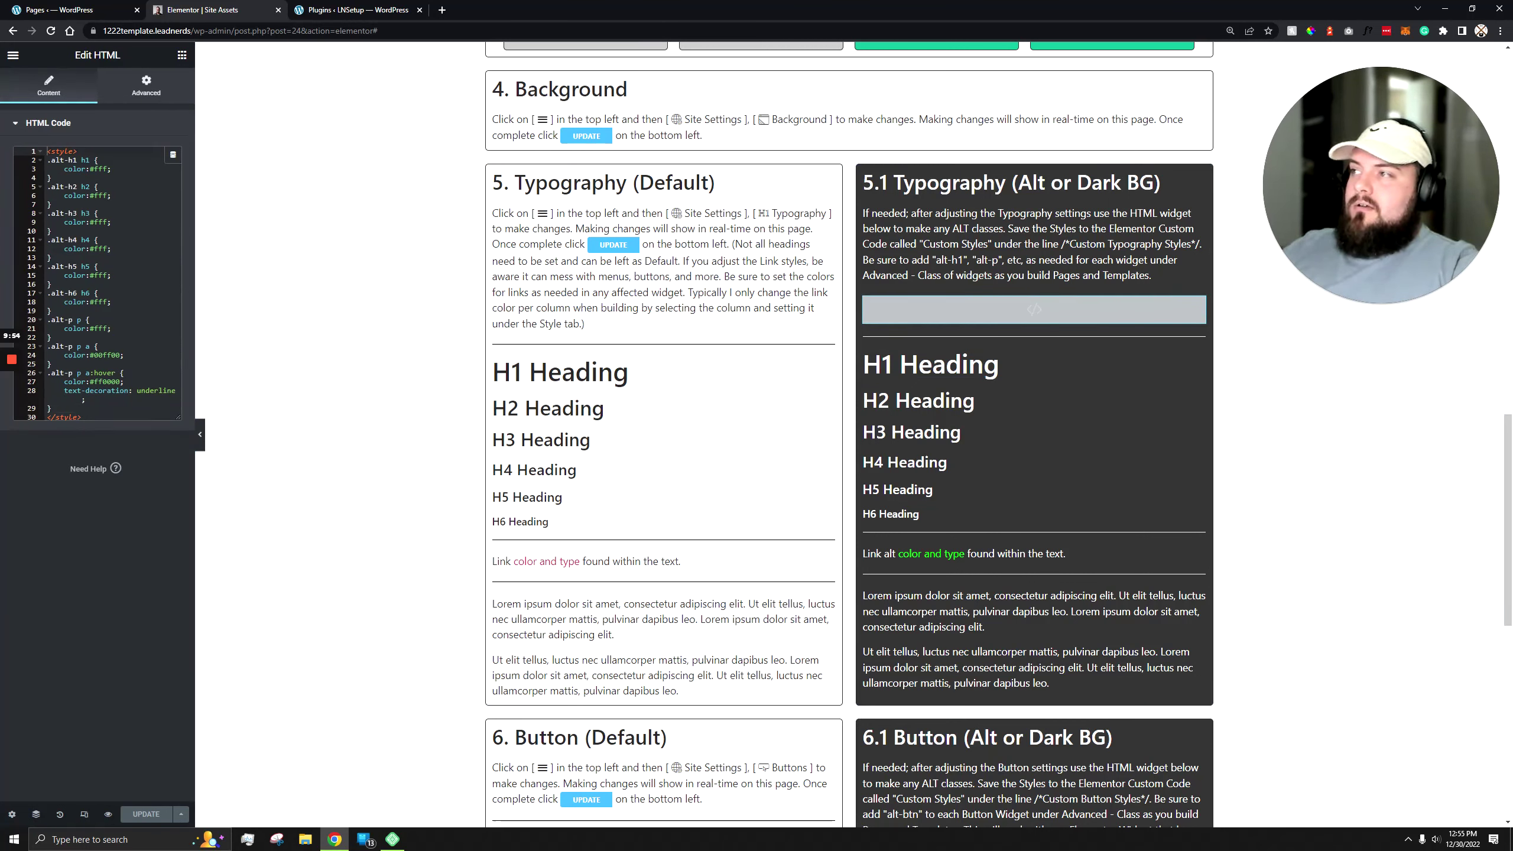
click(81, 159)
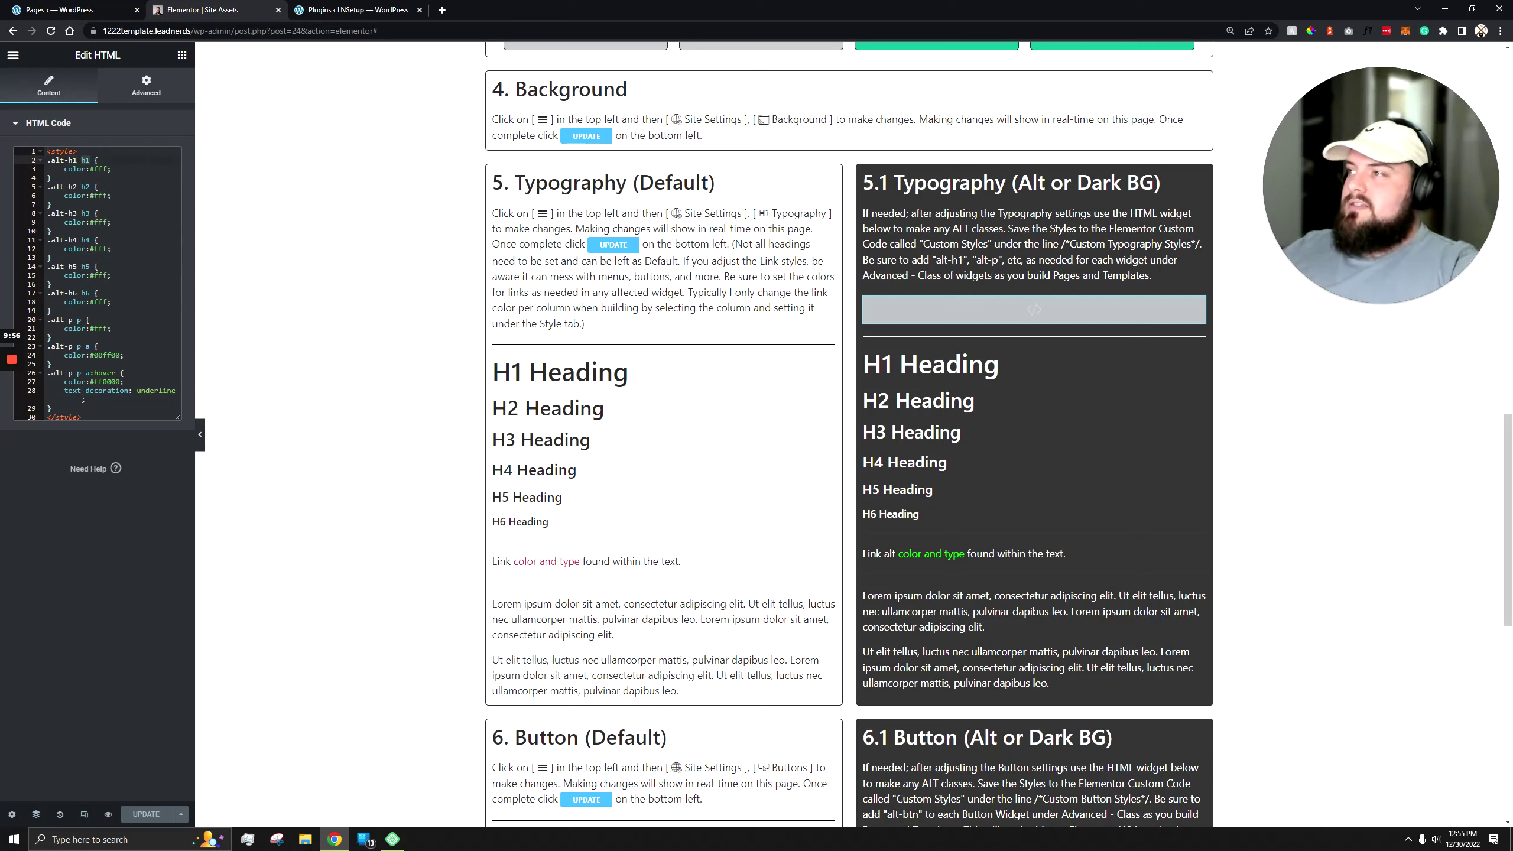
click(51, 178)
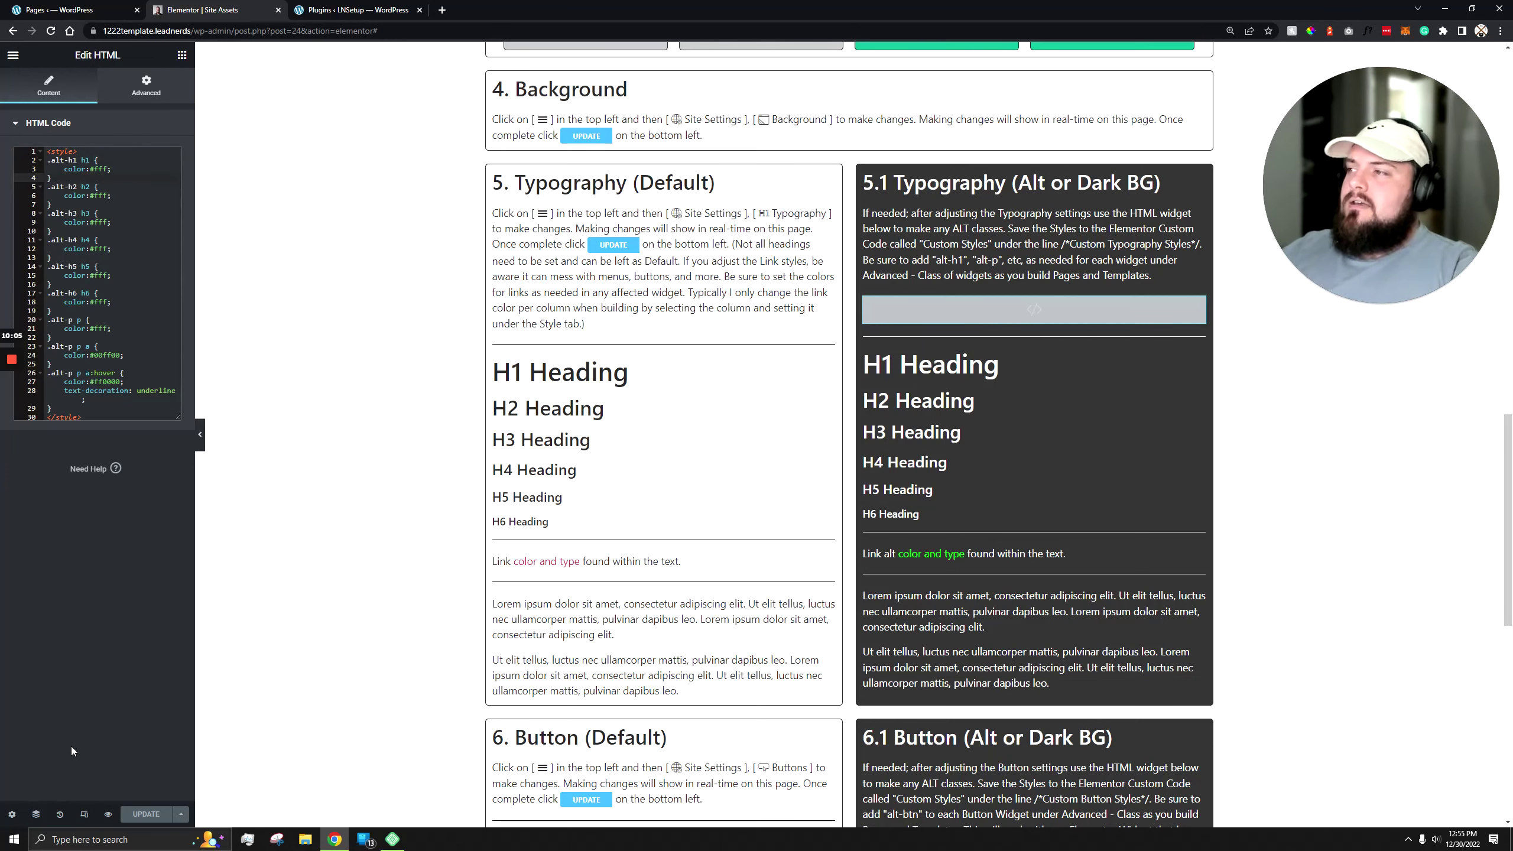
scroll(1010, 338, down, 2)
scroll(1012, 369, down, 2)
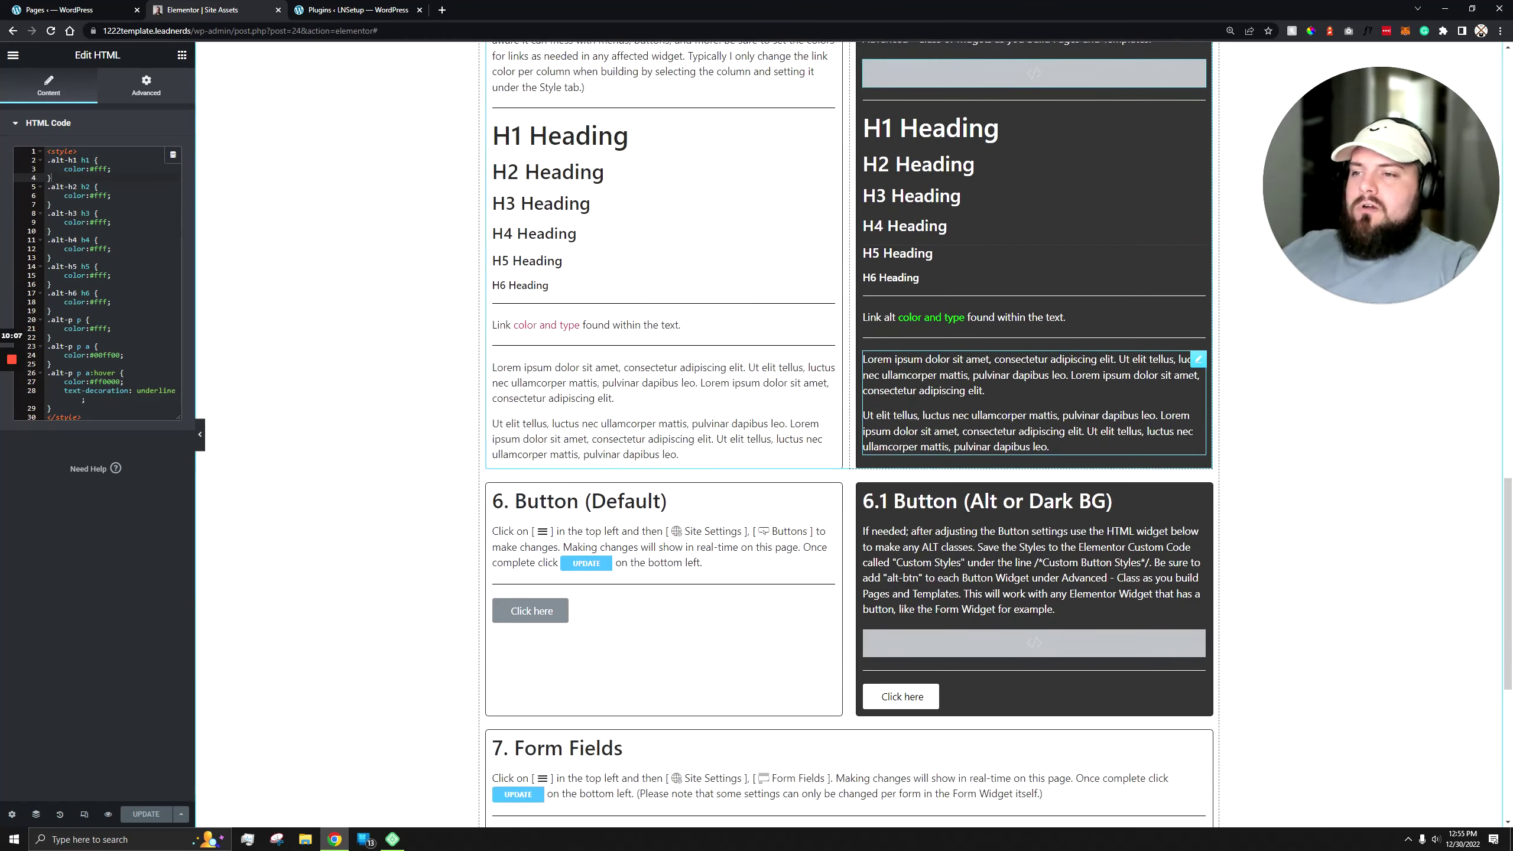
scroll(1054, 560, up, 5)
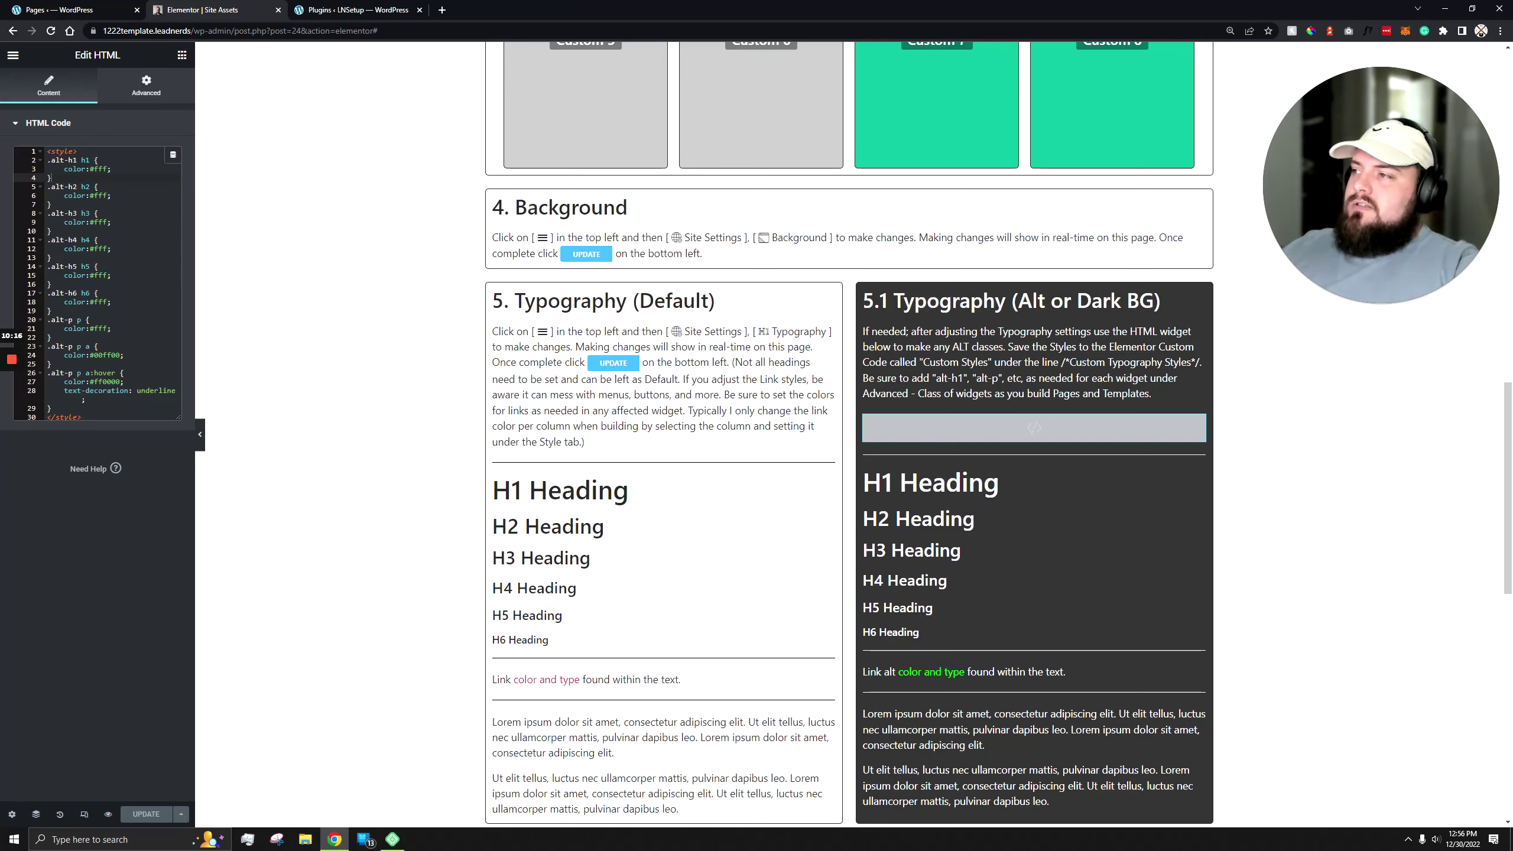
Step: Open the Custom Styles draft in Elementor's Custom Code list for editing and review its typography and button styles
click(86, 10)
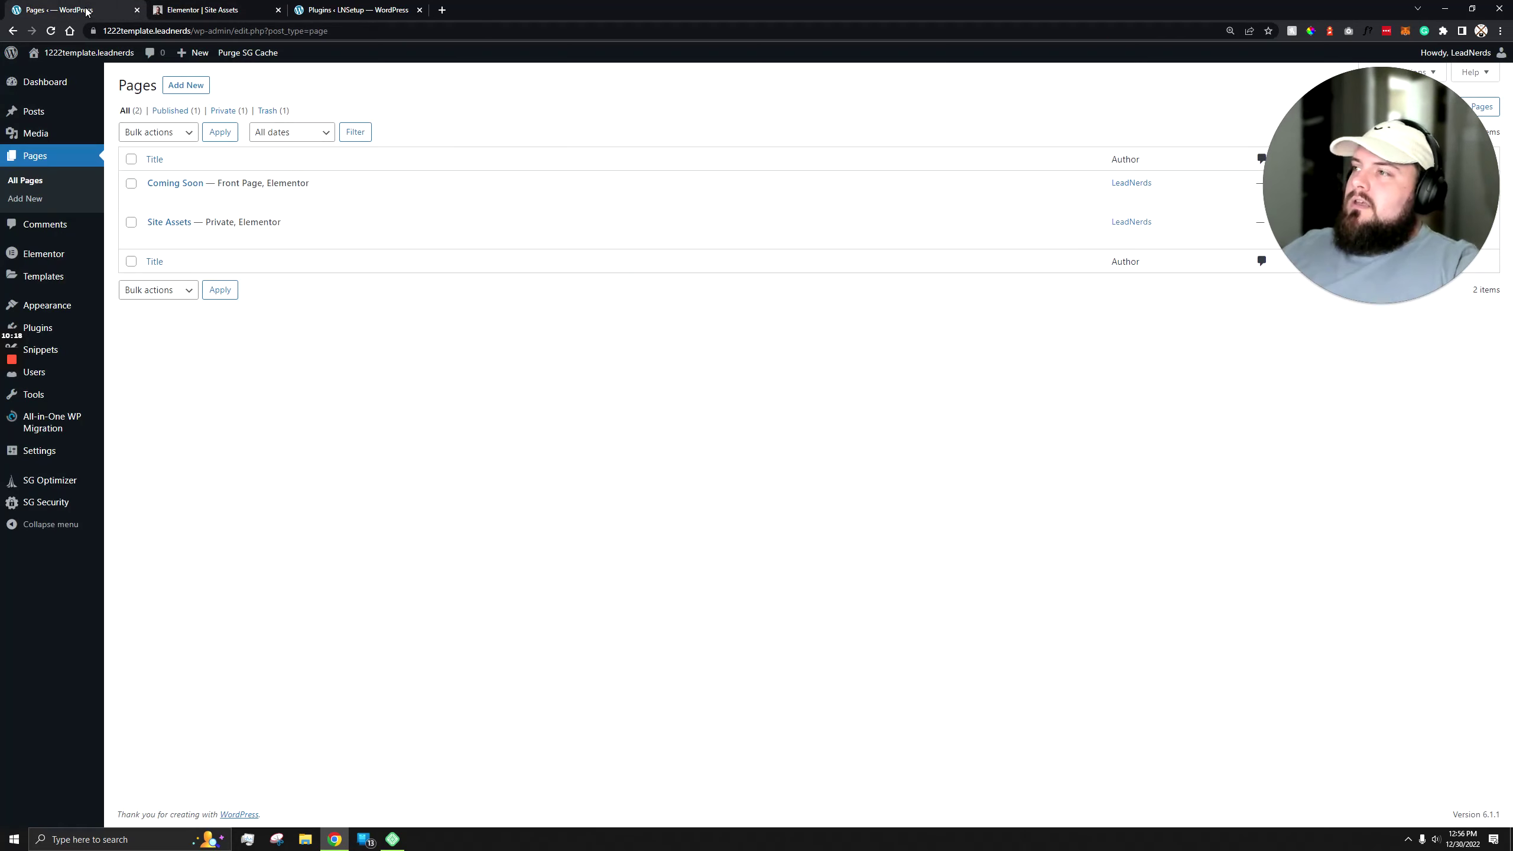
mouse_move(54, 255)
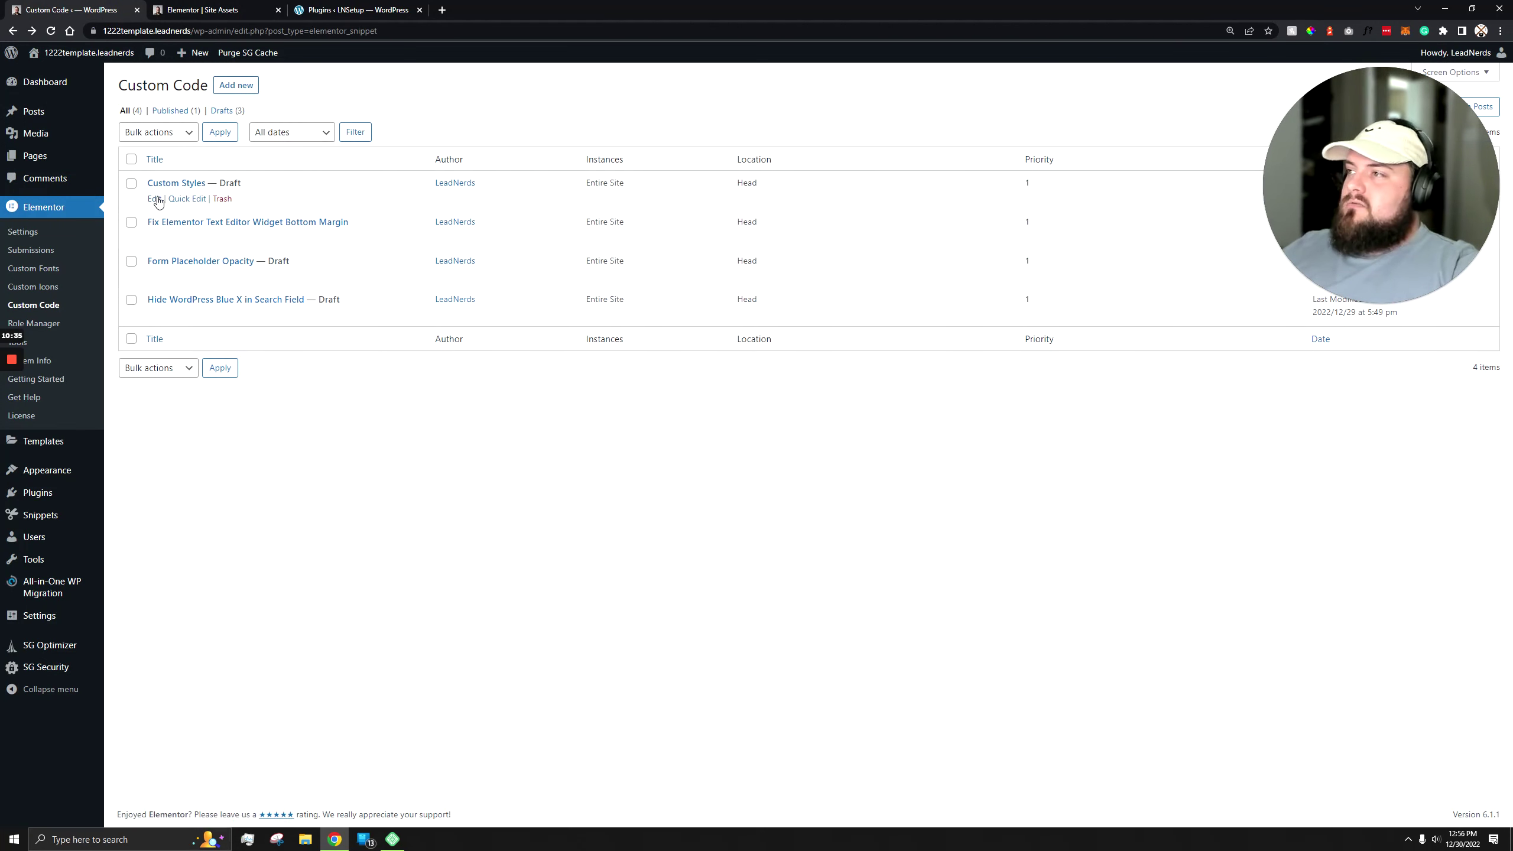
click(156, 199)
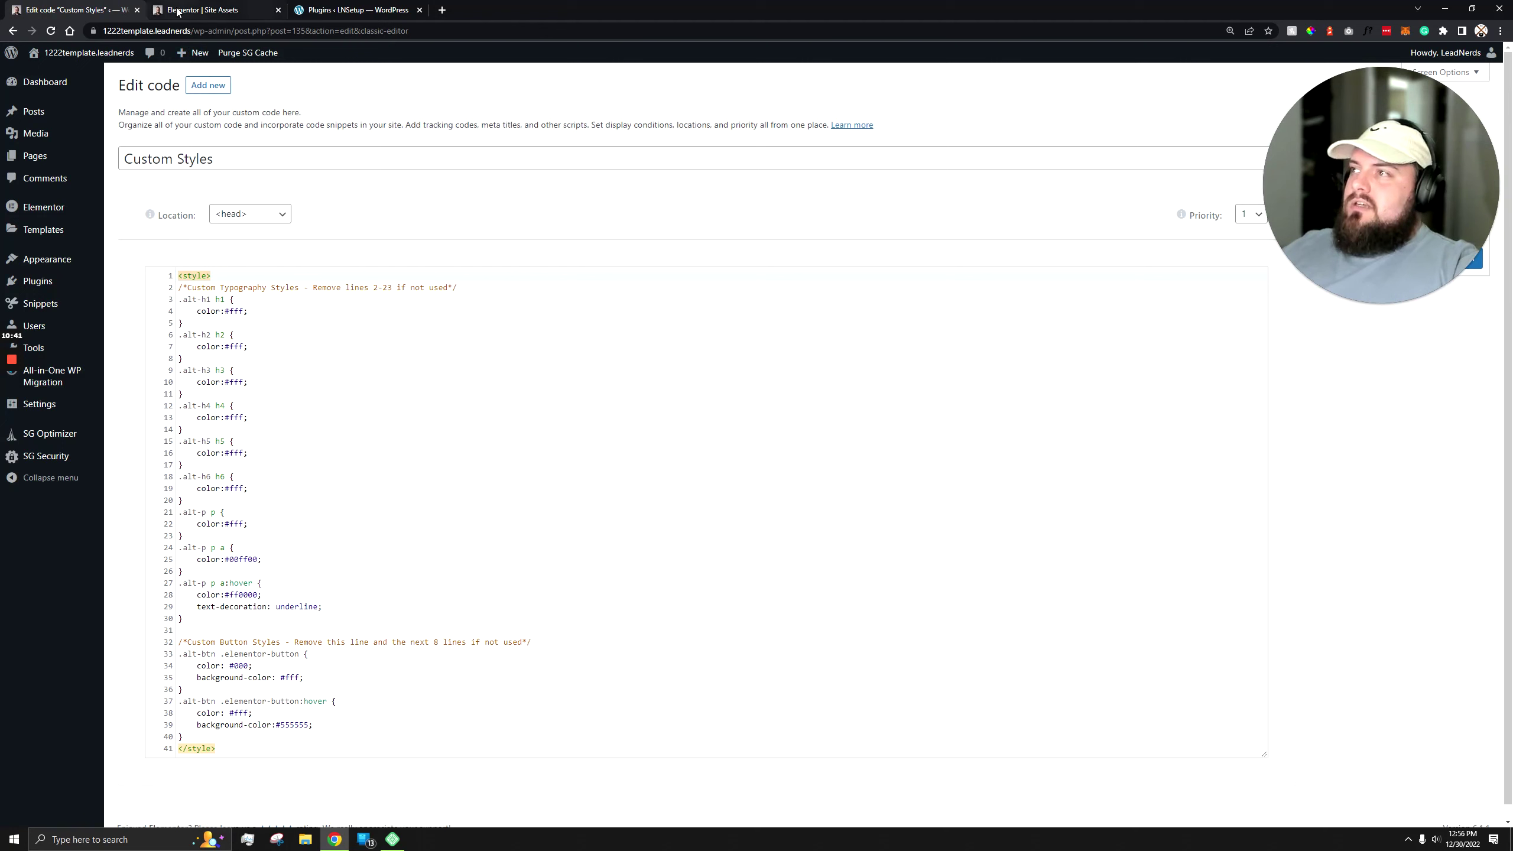
click(193, 276)
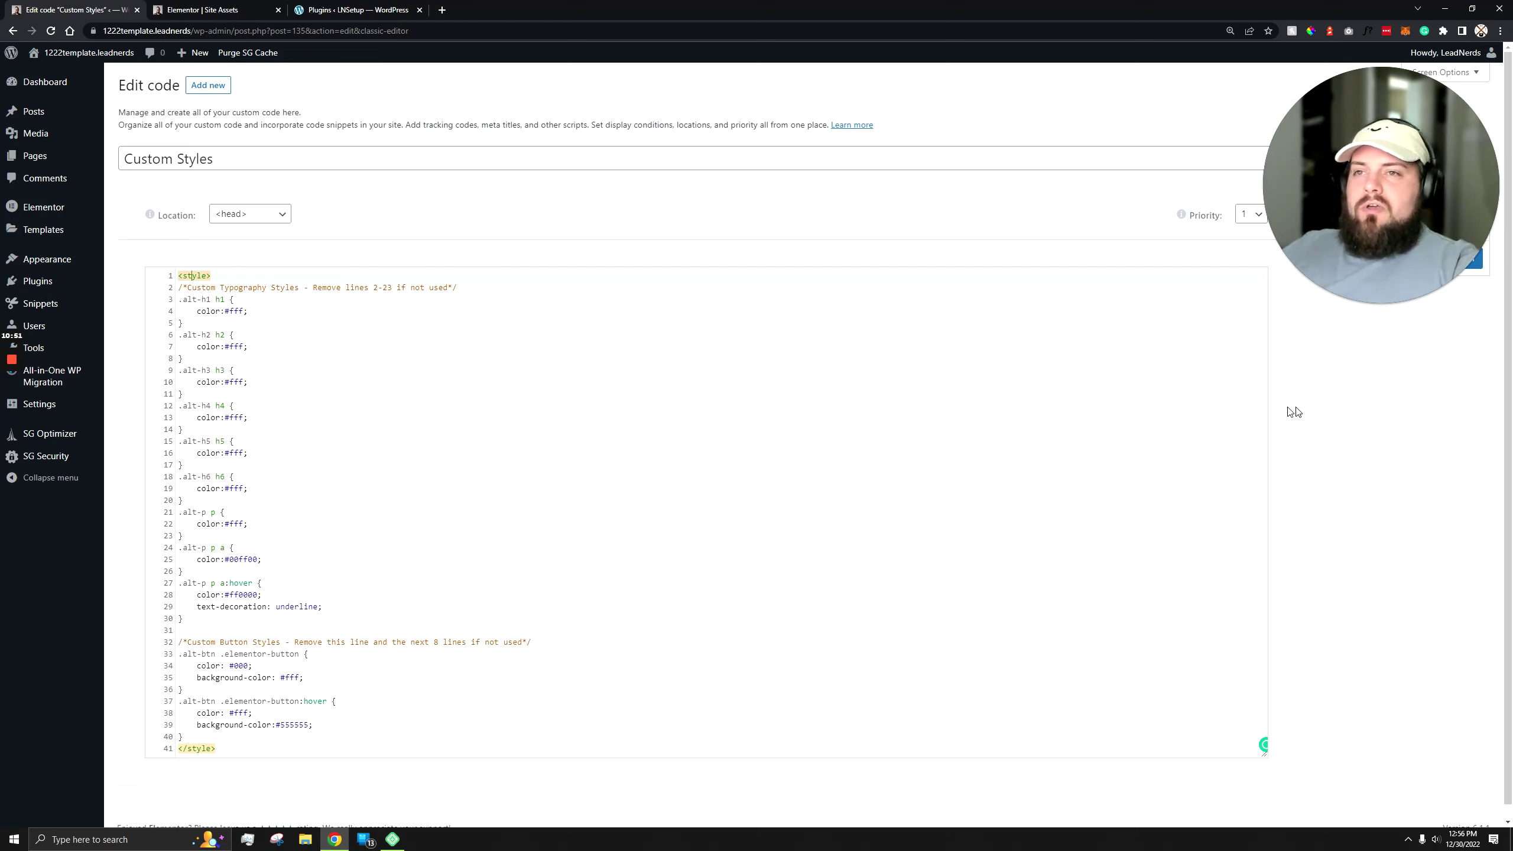
drag(1370, 182, 1213, 208)
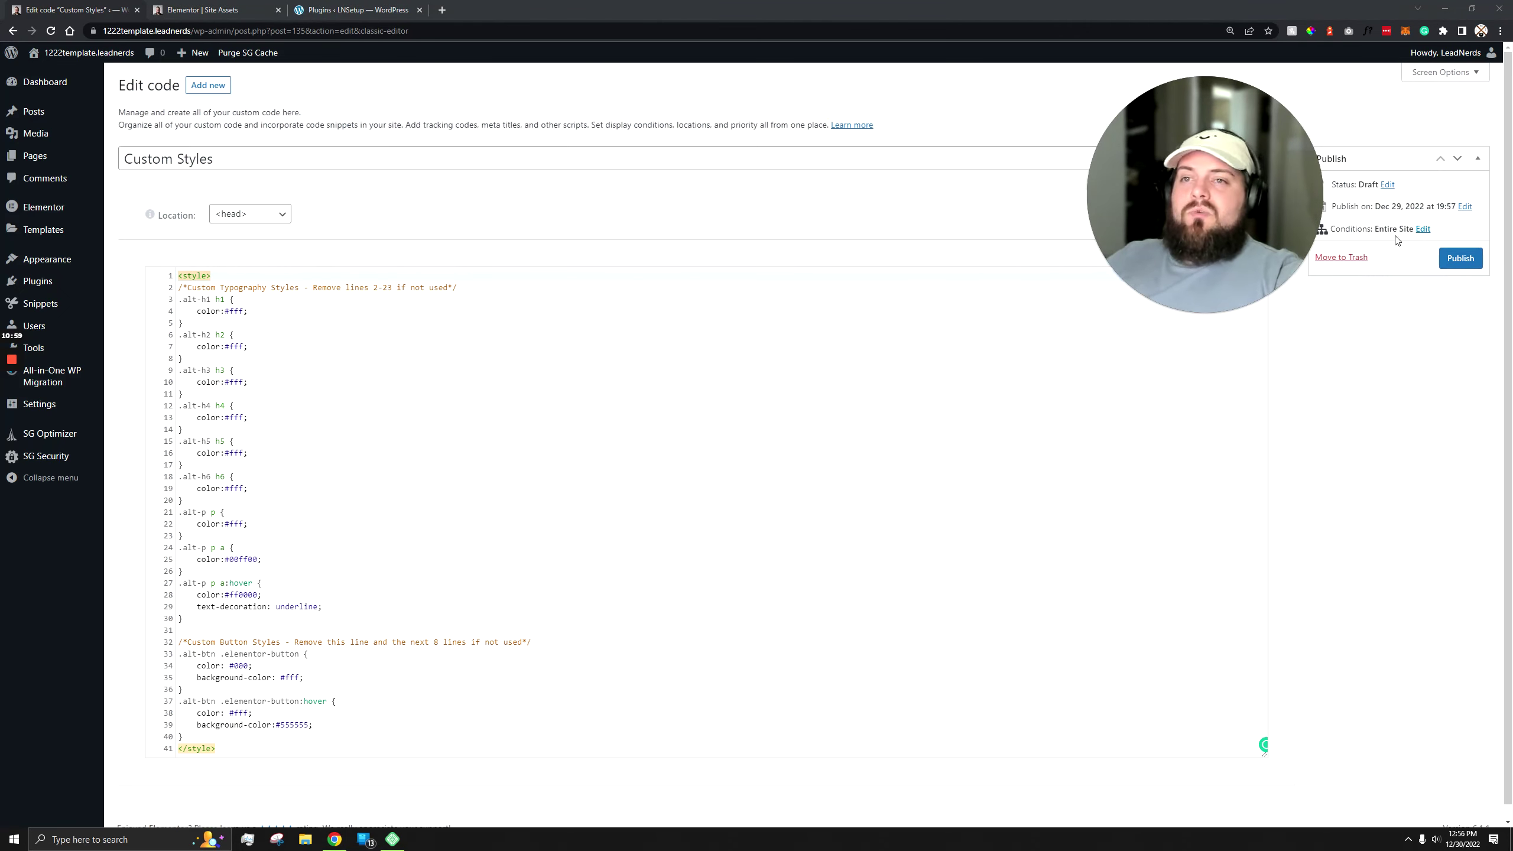
drag(1200, 188, 1375, 178)
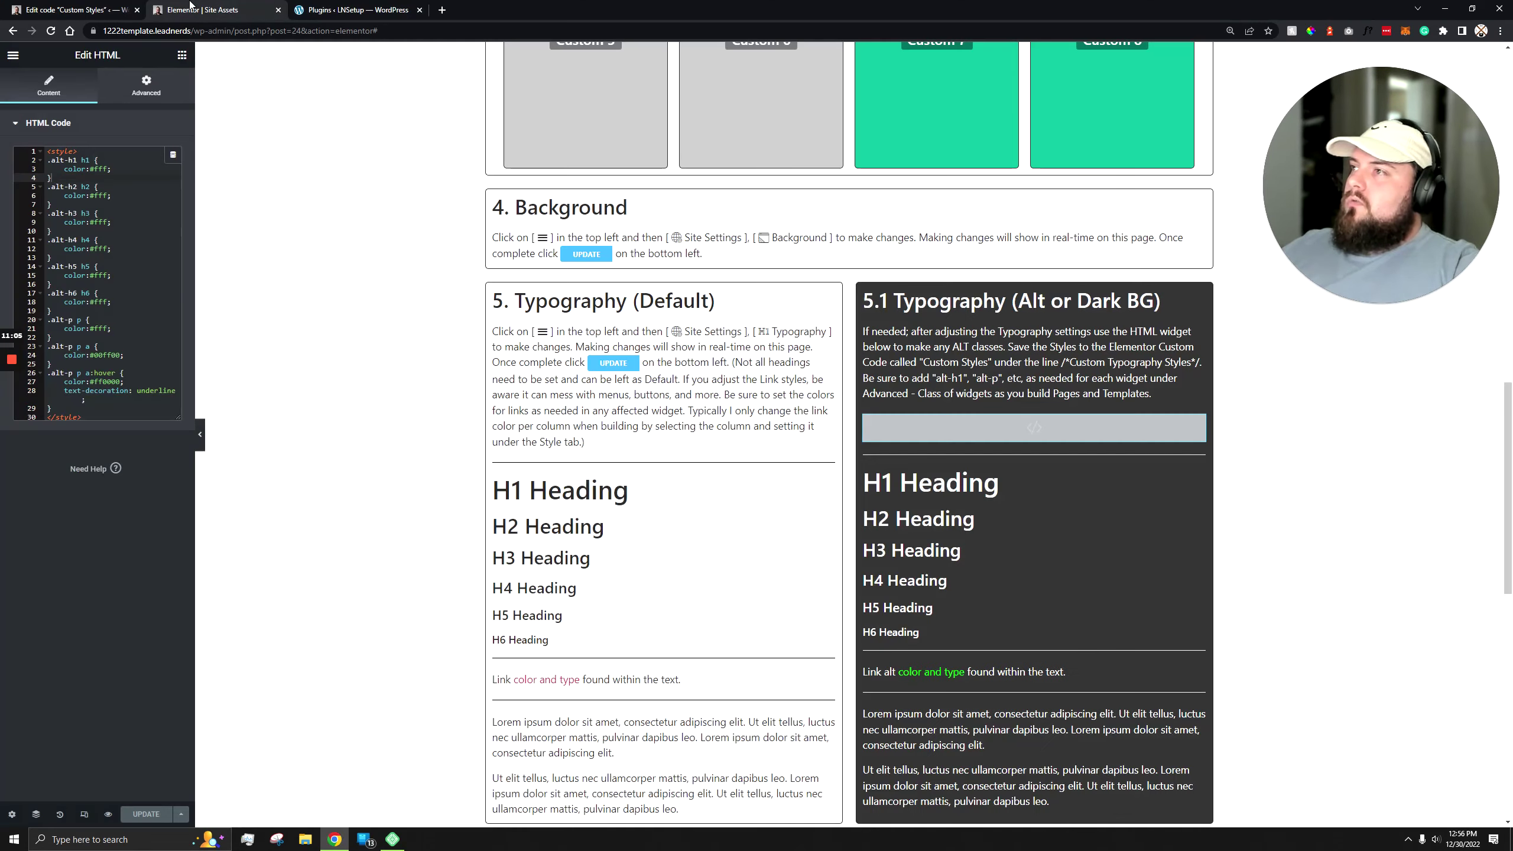
Step: Return to the Site Assets page and open the site-wide Buttons style settings for the Button (Default) section
key(ctrl+Tab)
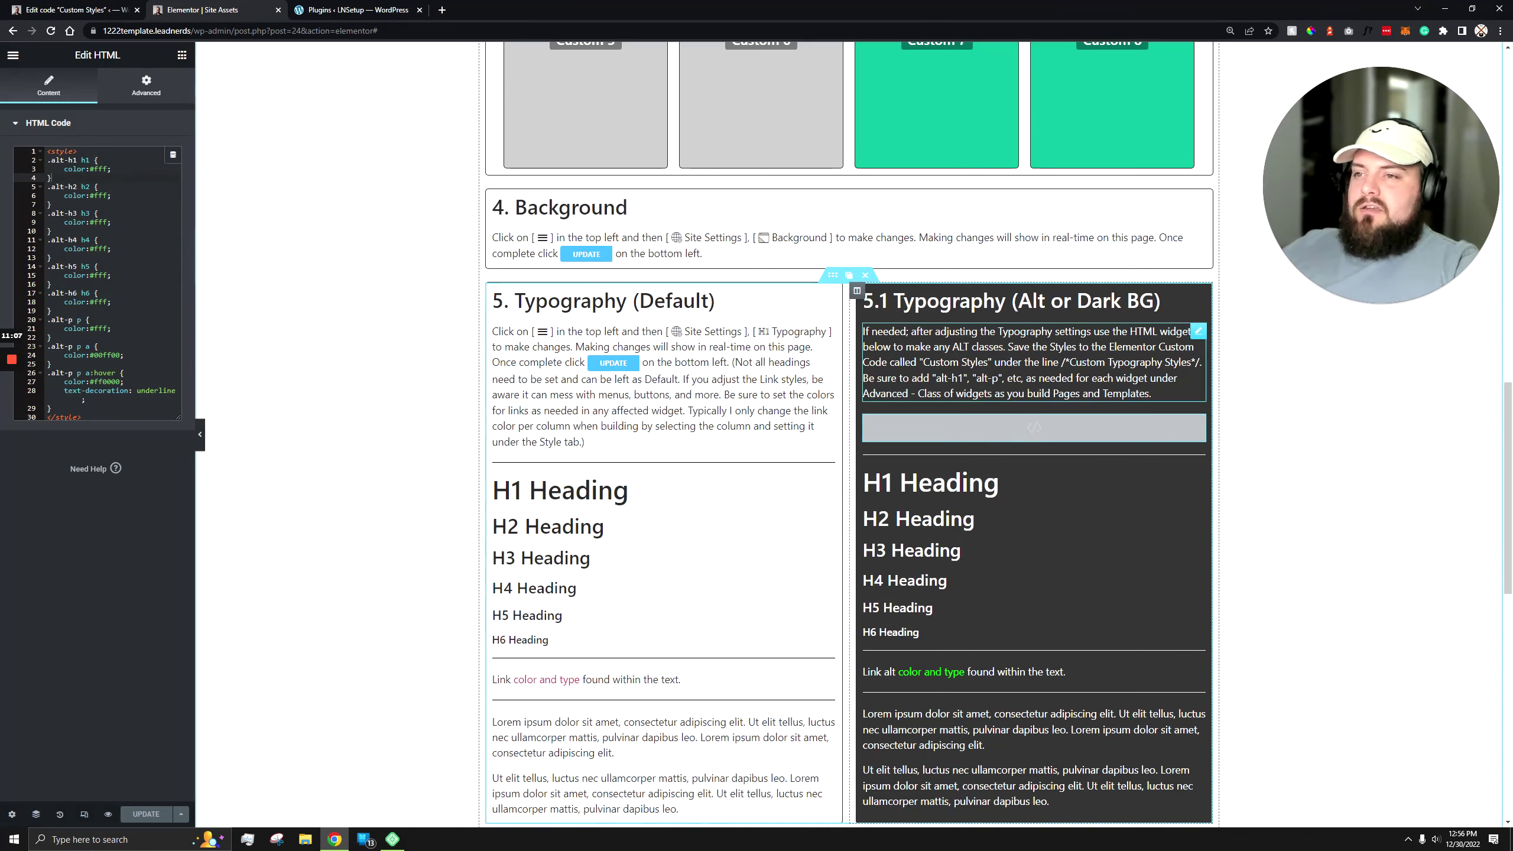
scroll(1035, 417, down, 2)
scroll(804, 358, down, 4)
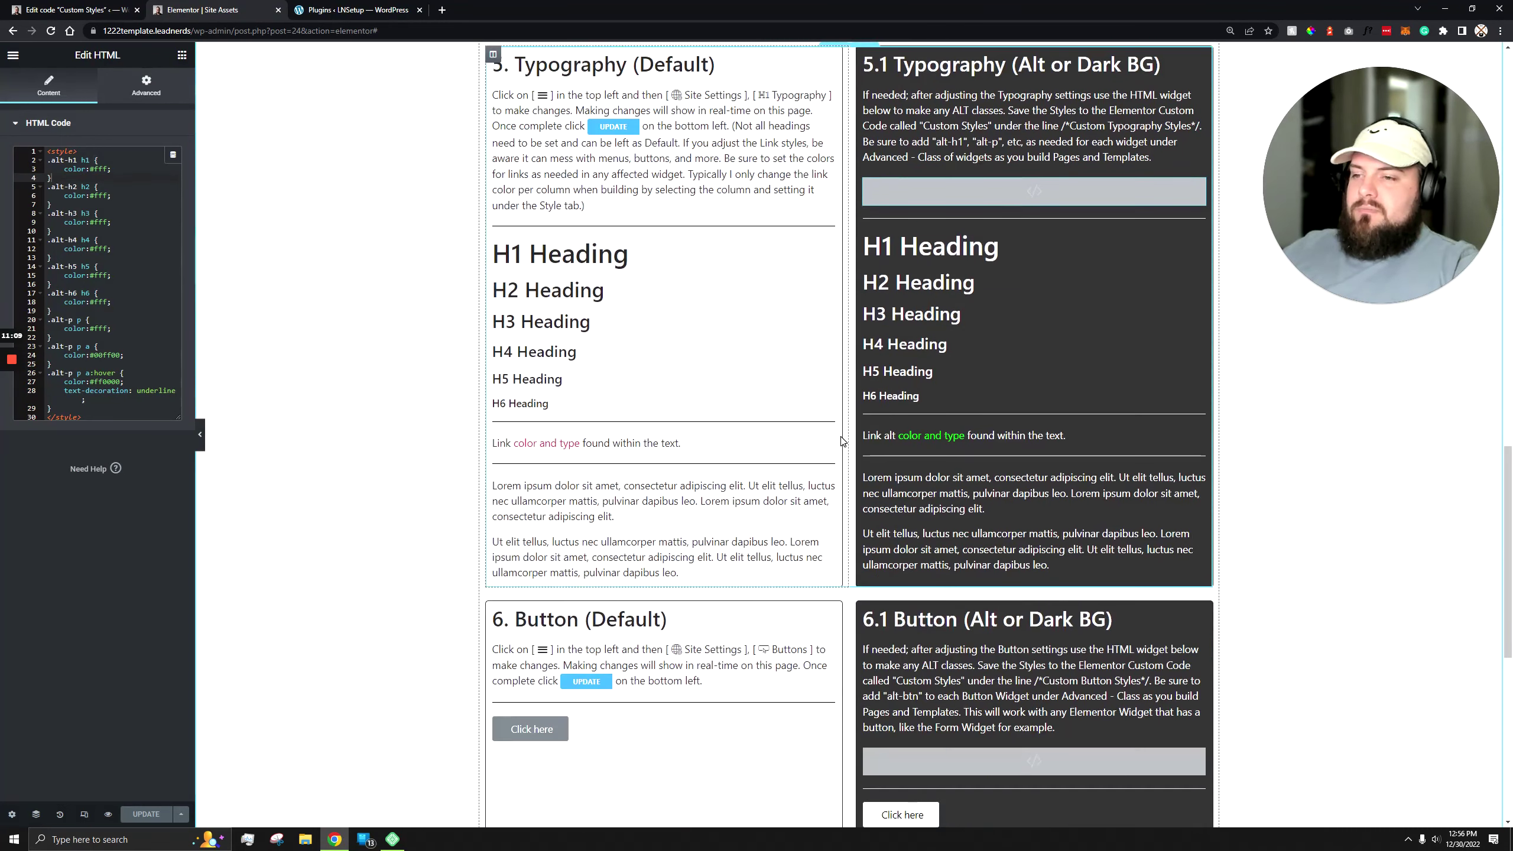
scroll(727, 502, down, 2)
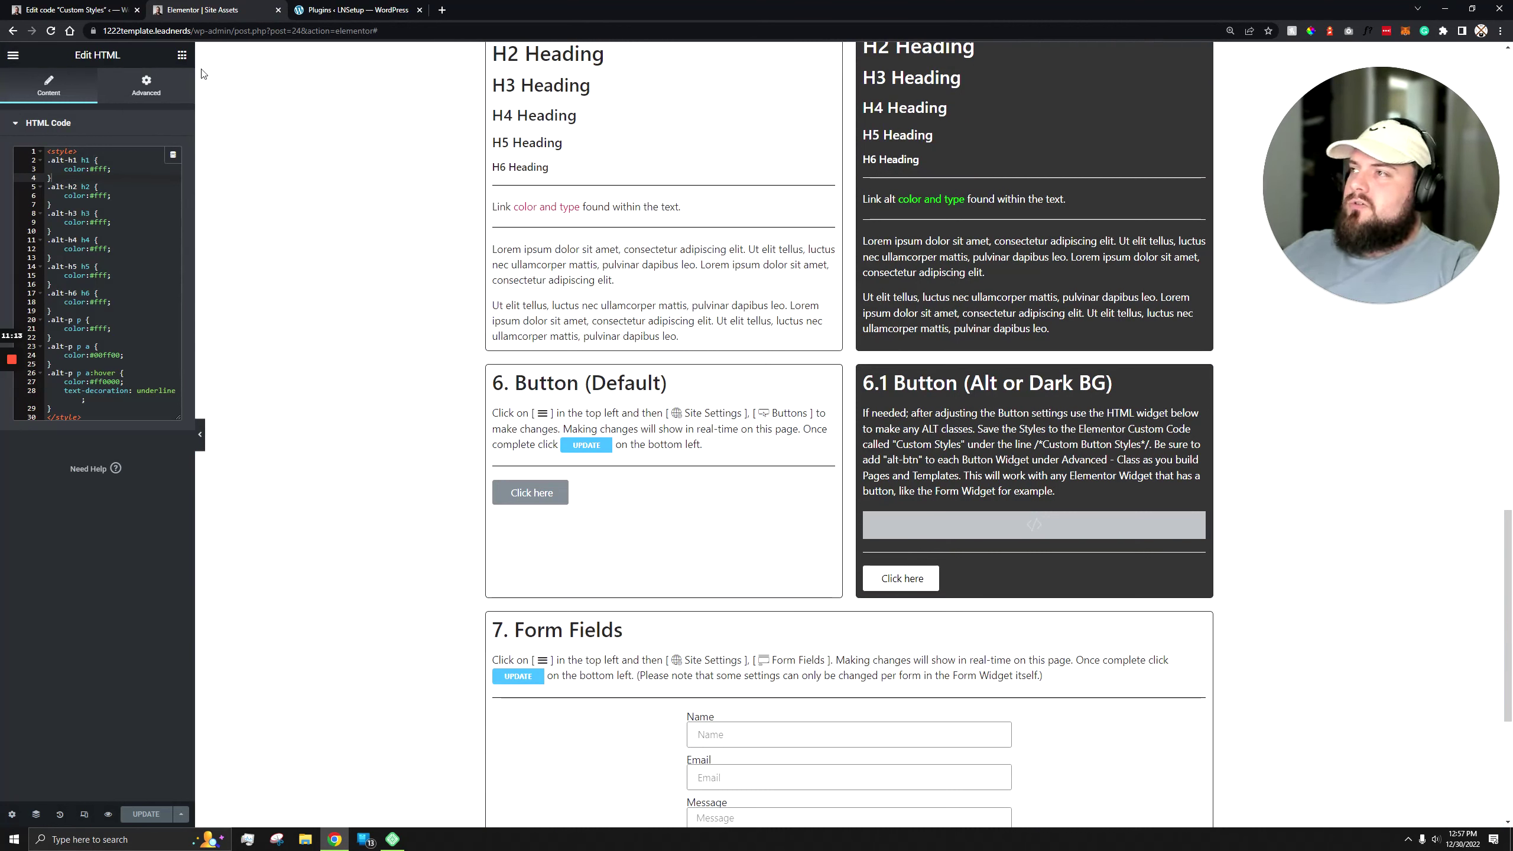
click(13, 55)
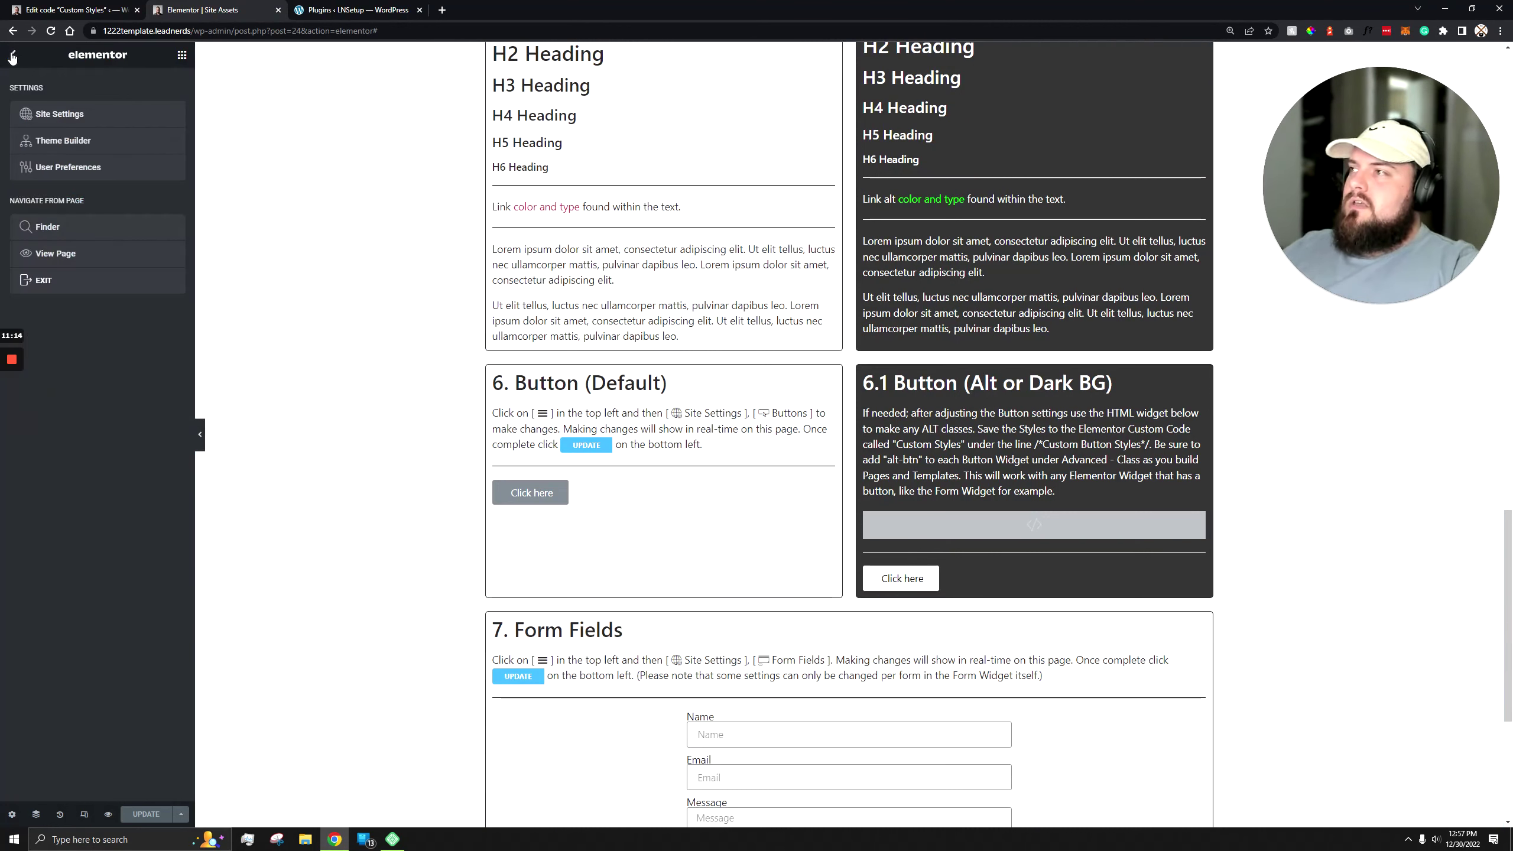
click(73, 118)
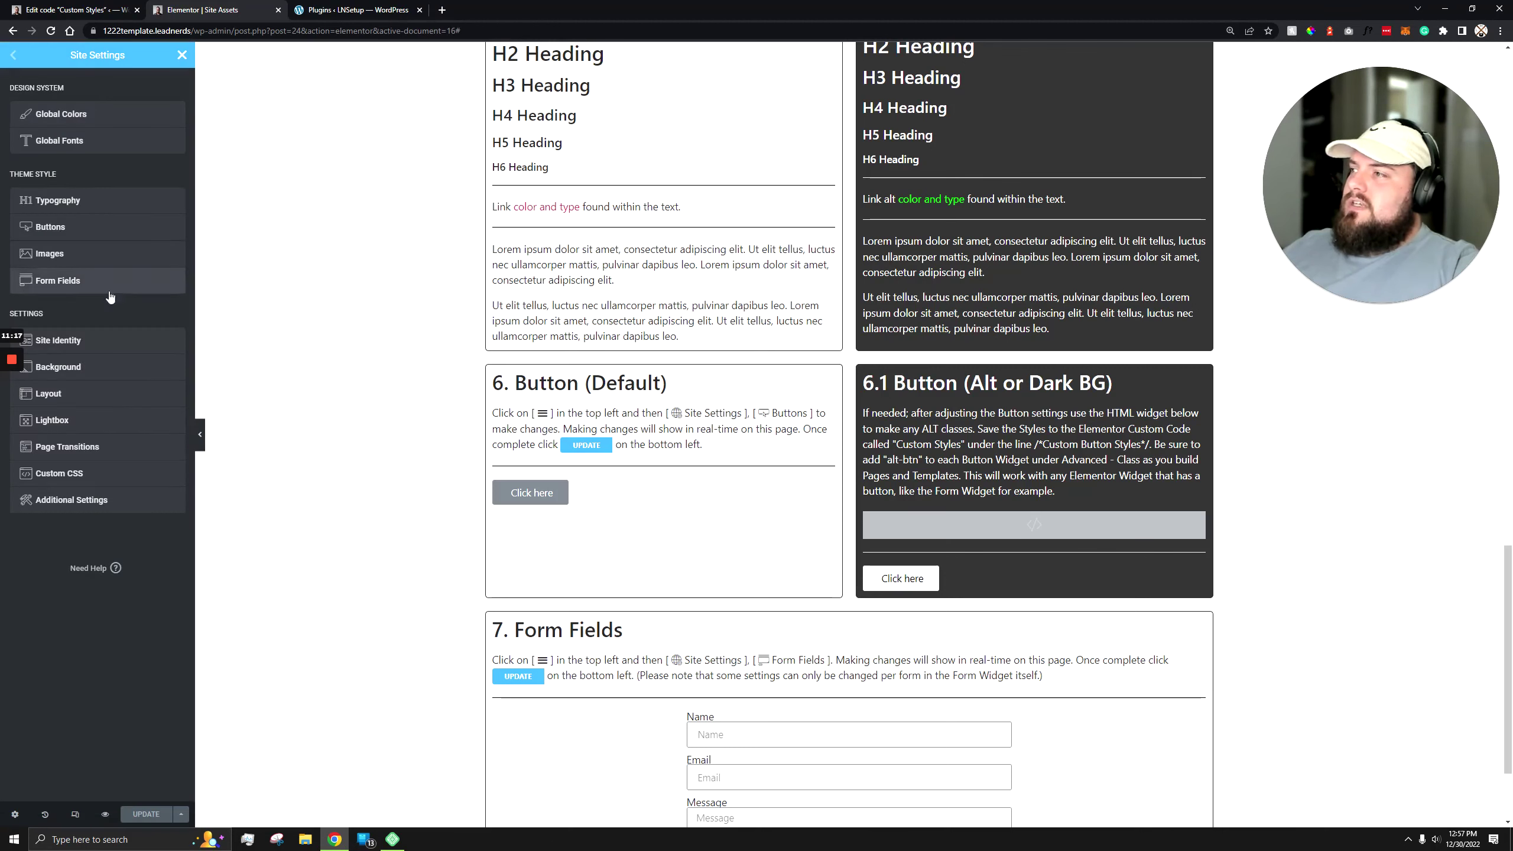
click(108, 241)
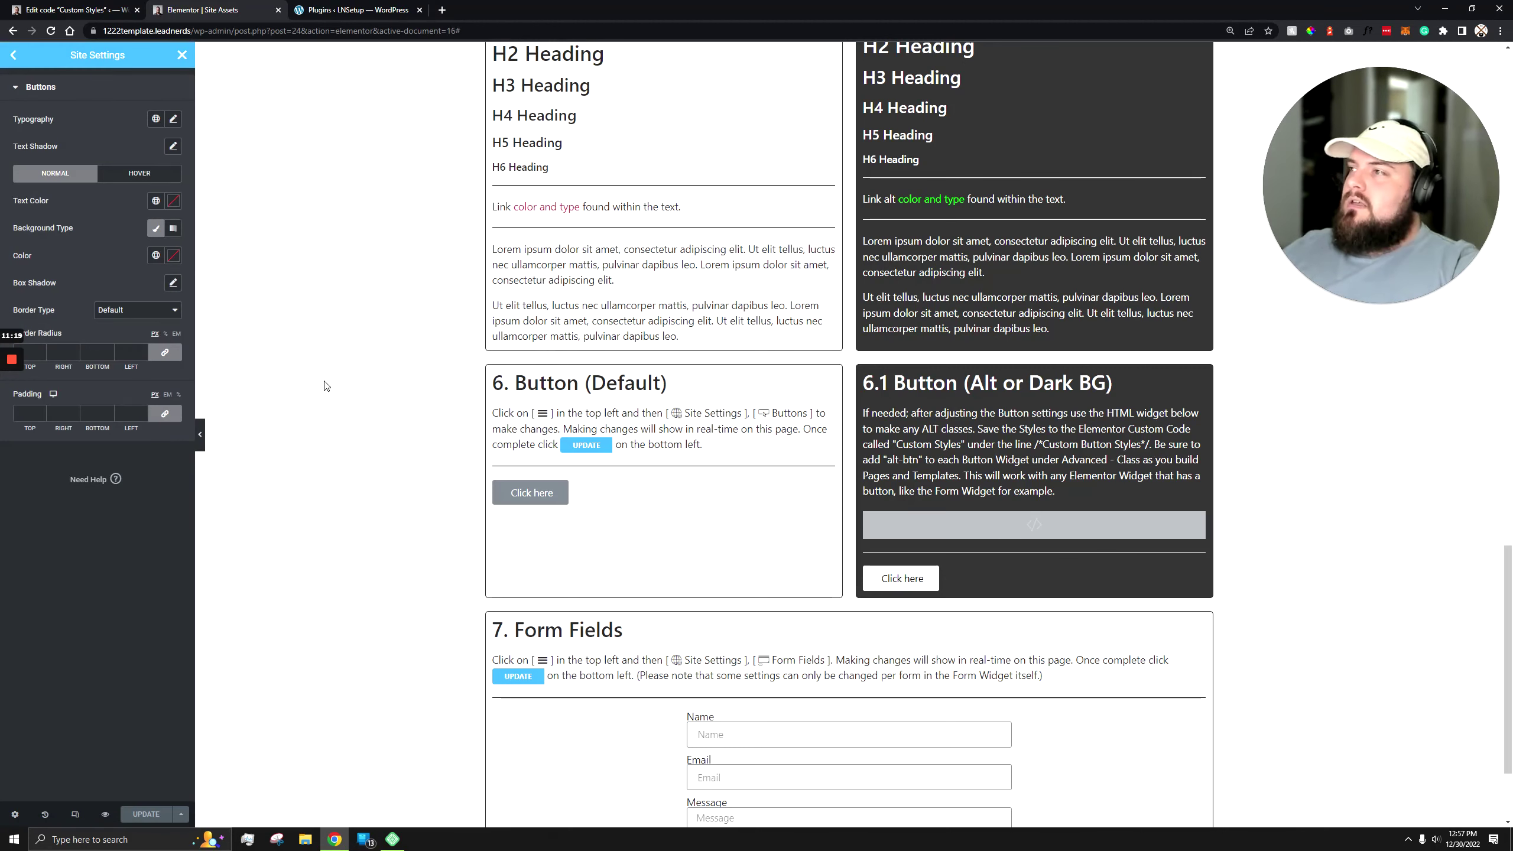
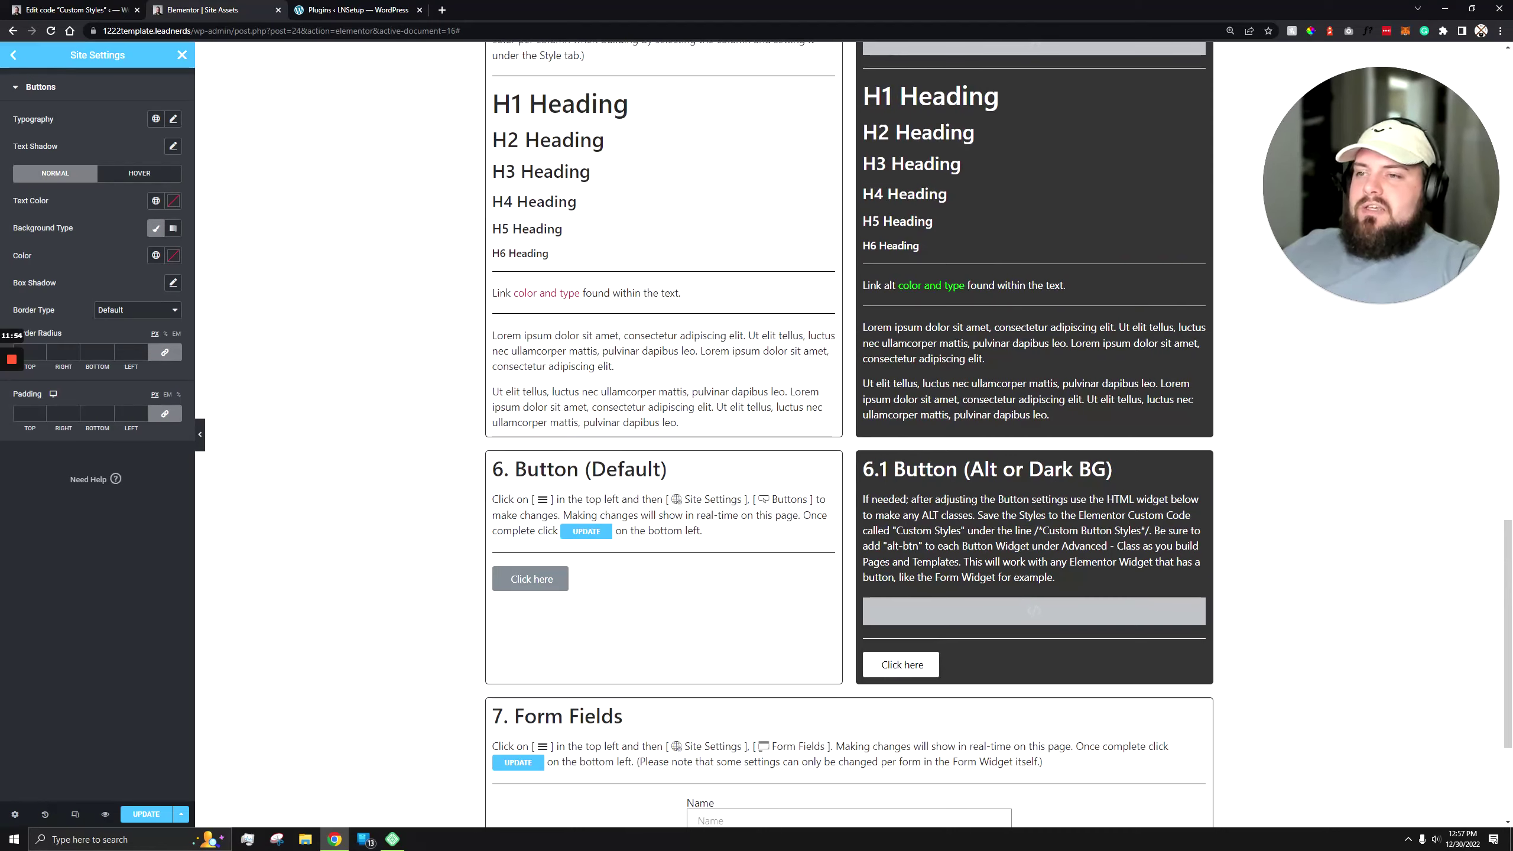
Step: Close Site Settings and save its pending changes
scroll(1092, 403, down, 4)
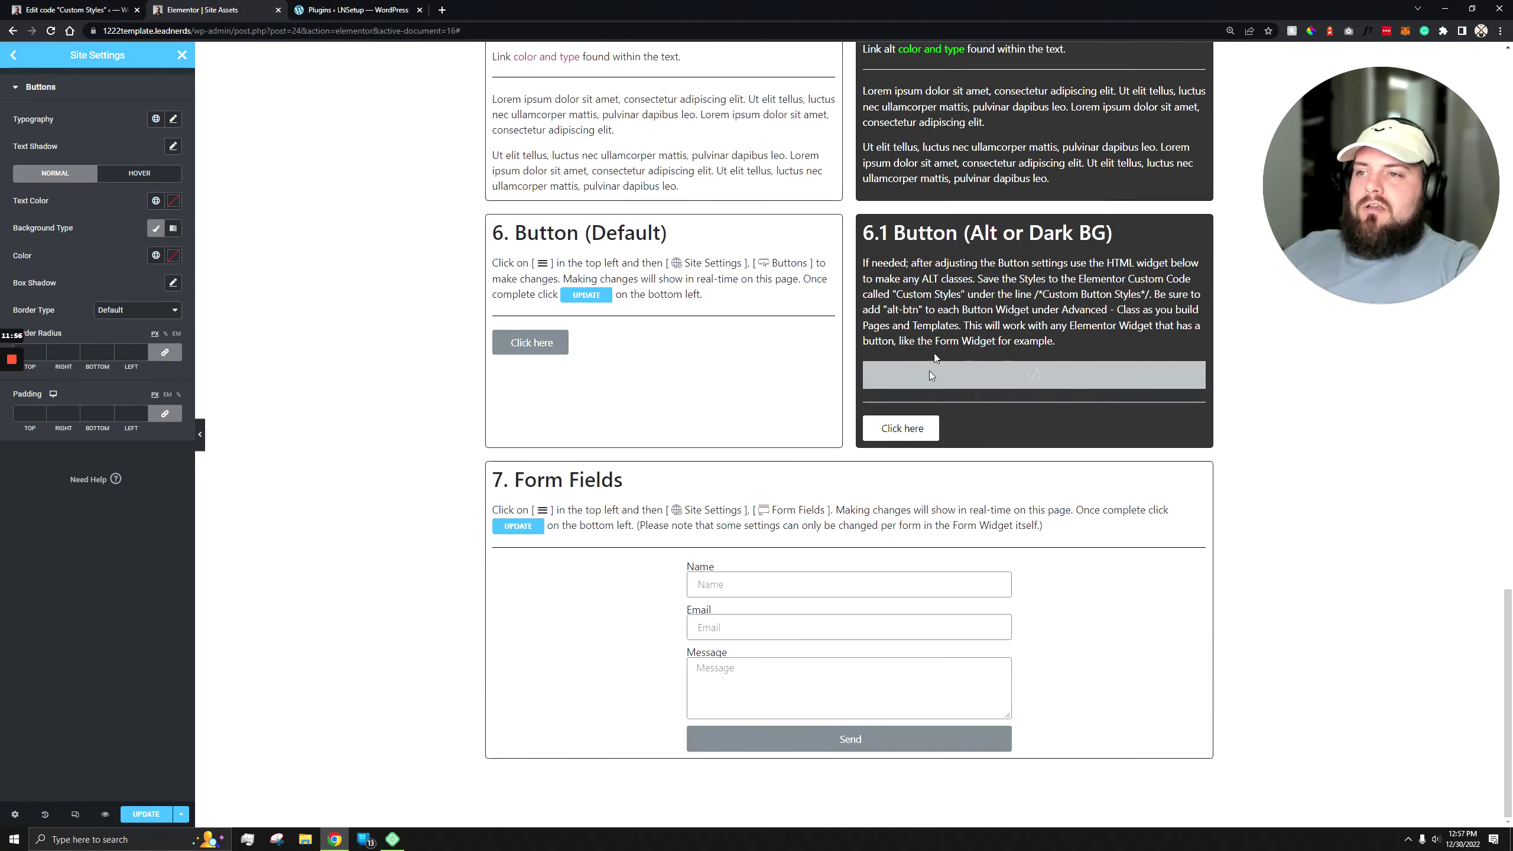
click(181, 55)
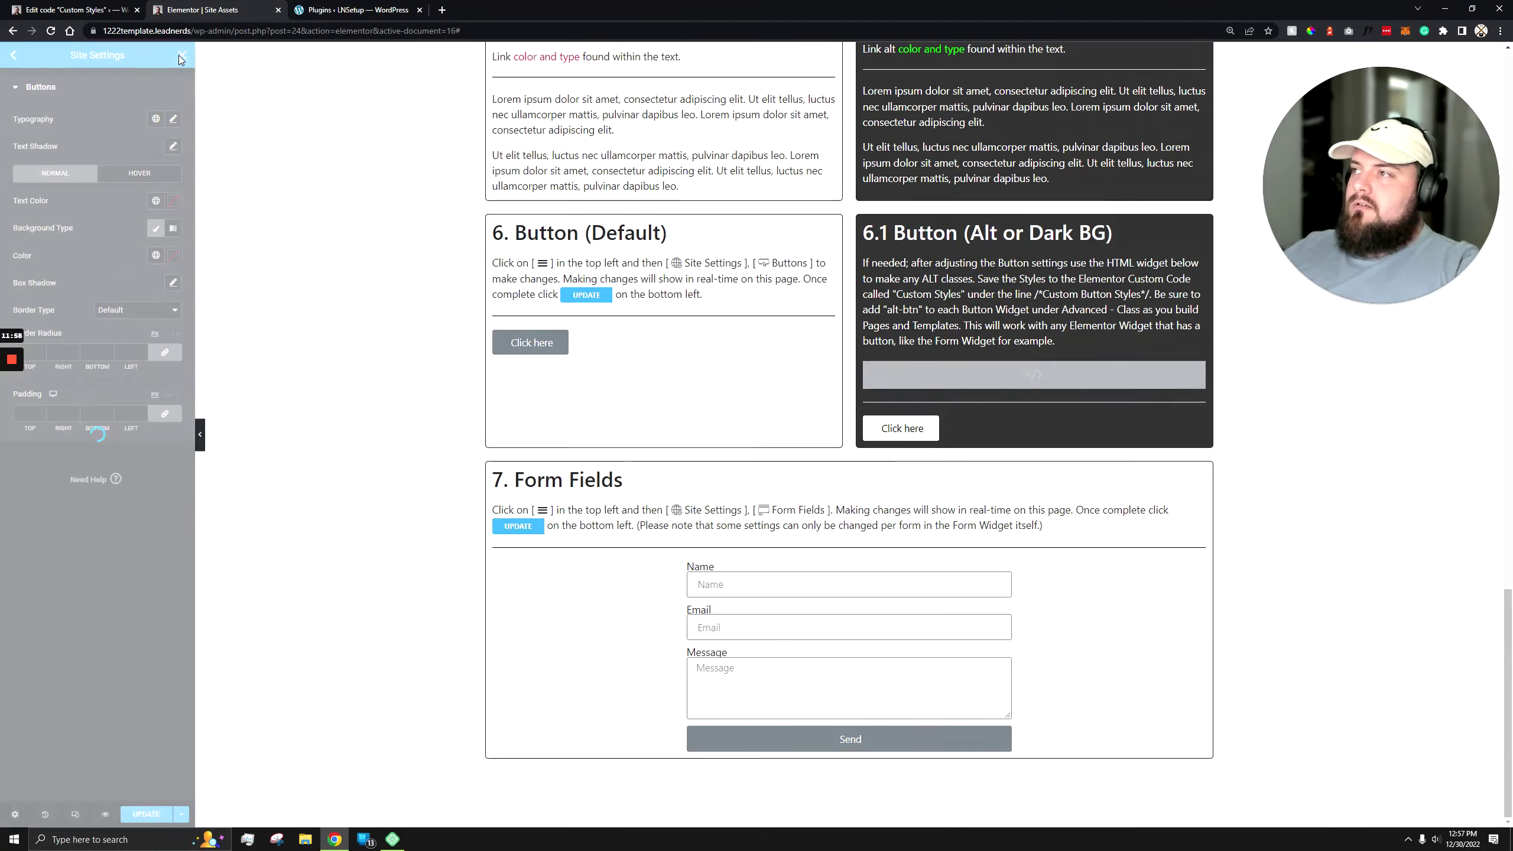
click(817, 471)
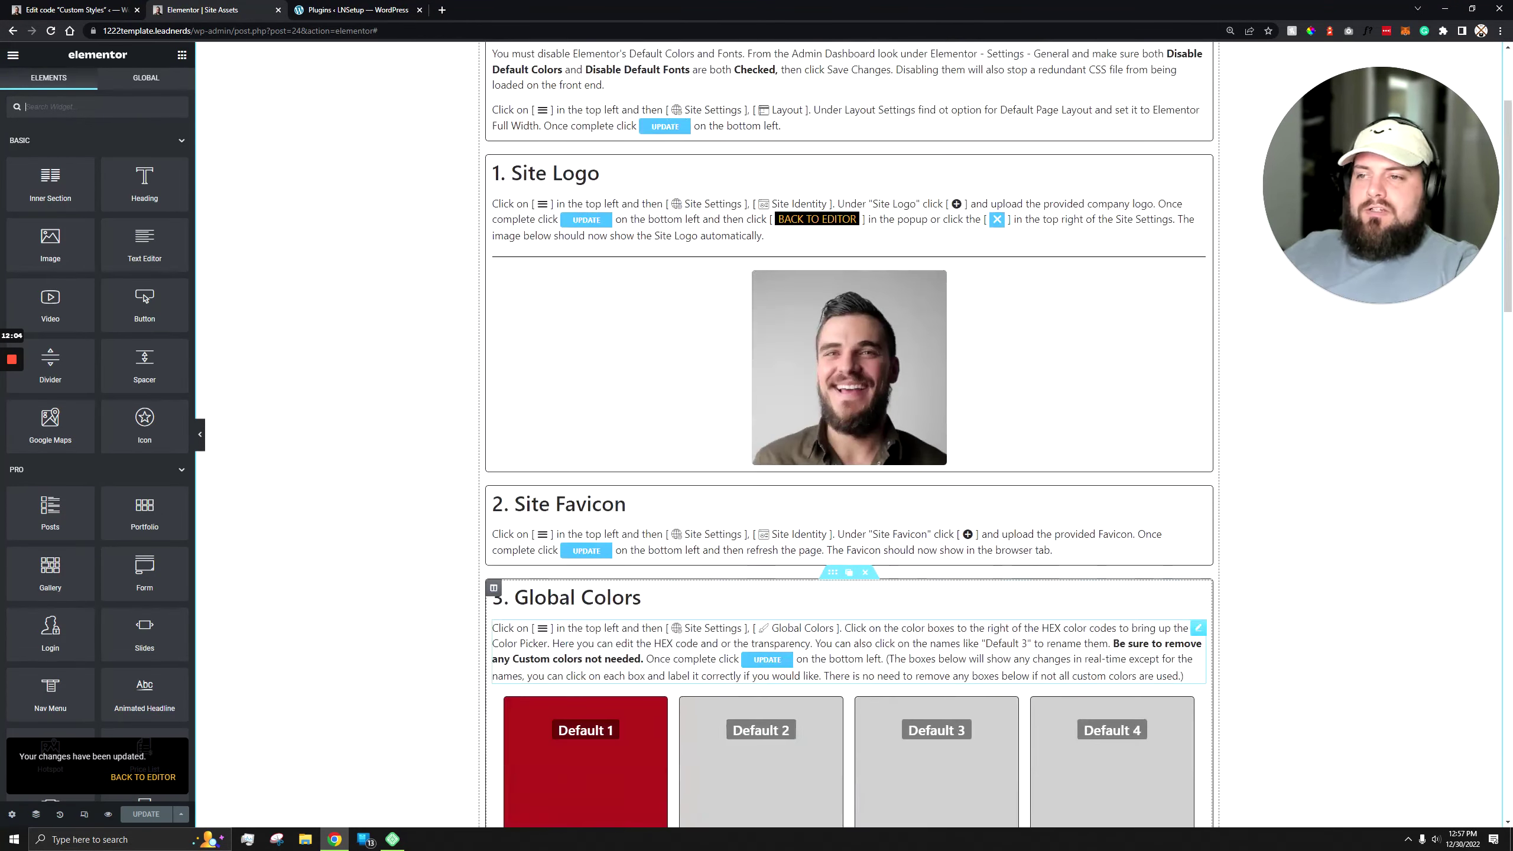
Step: Inspect the HTML widget's code in the Button (Alt or Dark BG) section and the CSS class of the button below it
click(1198, 639)
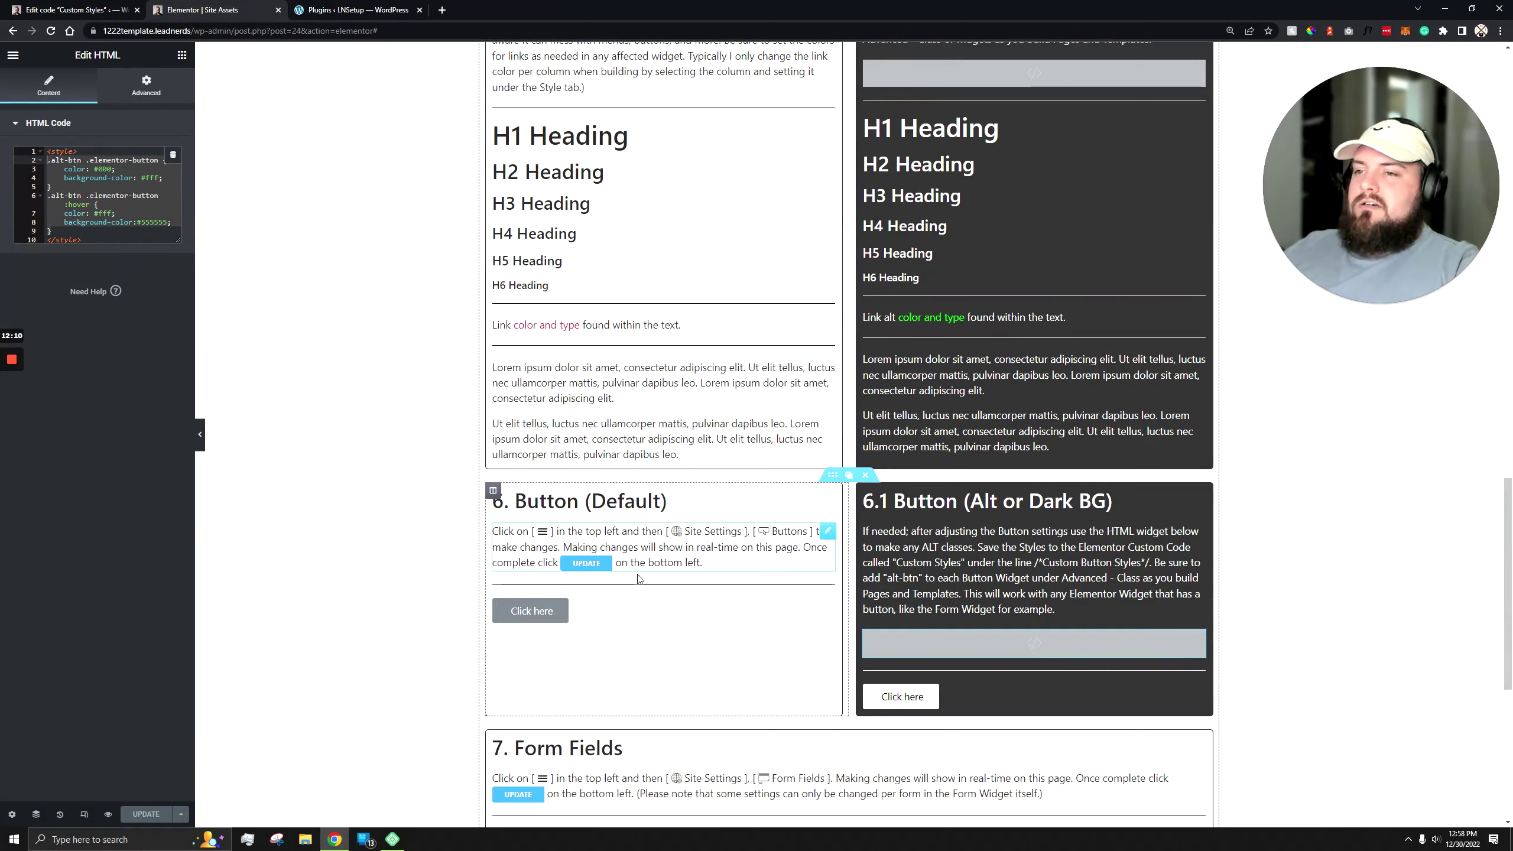
click(1184, 691)
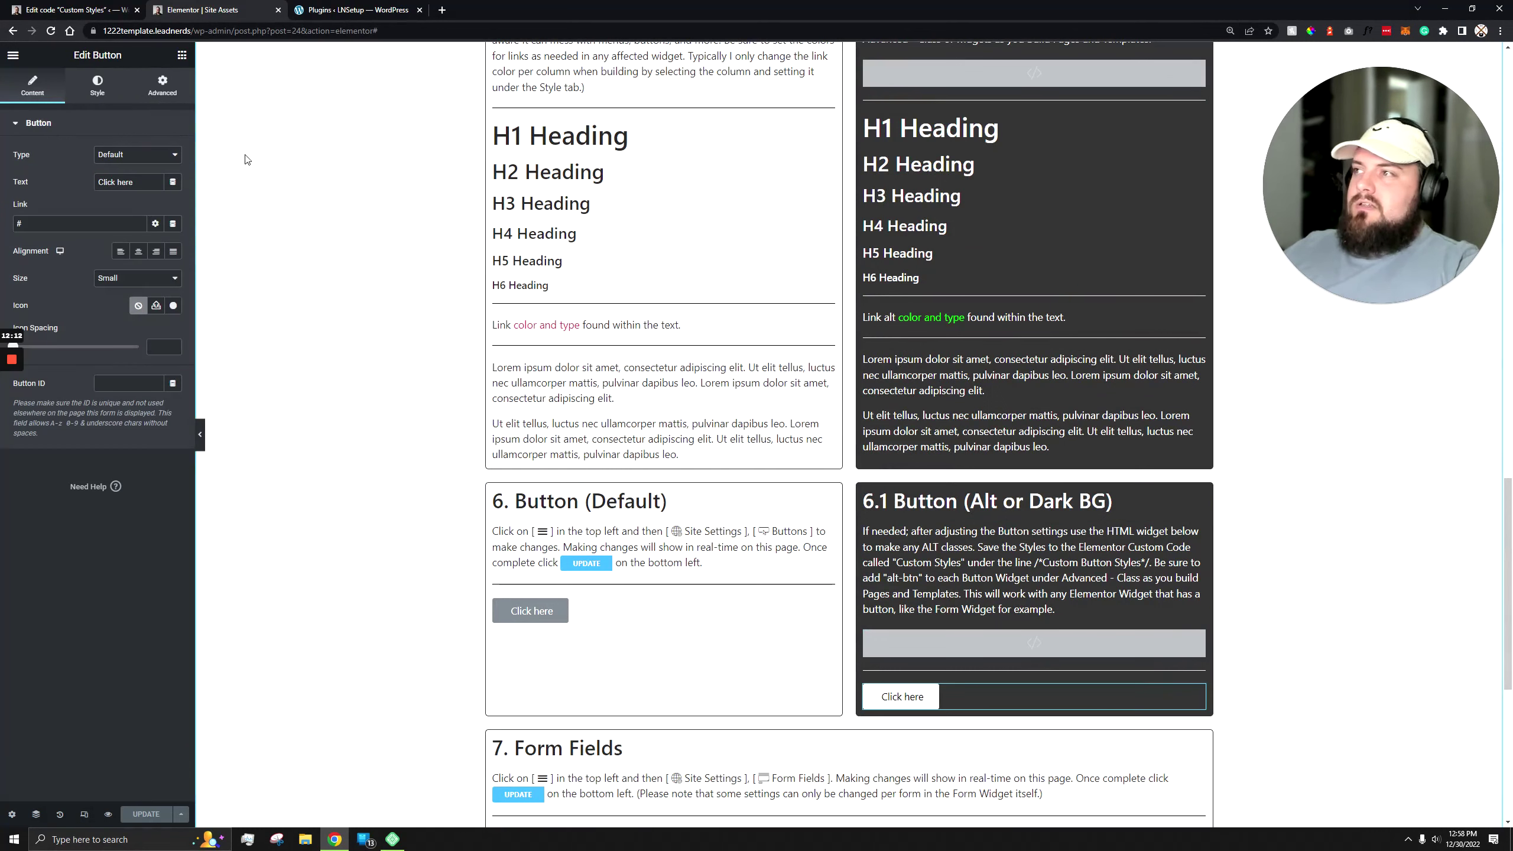
click(162, 85)
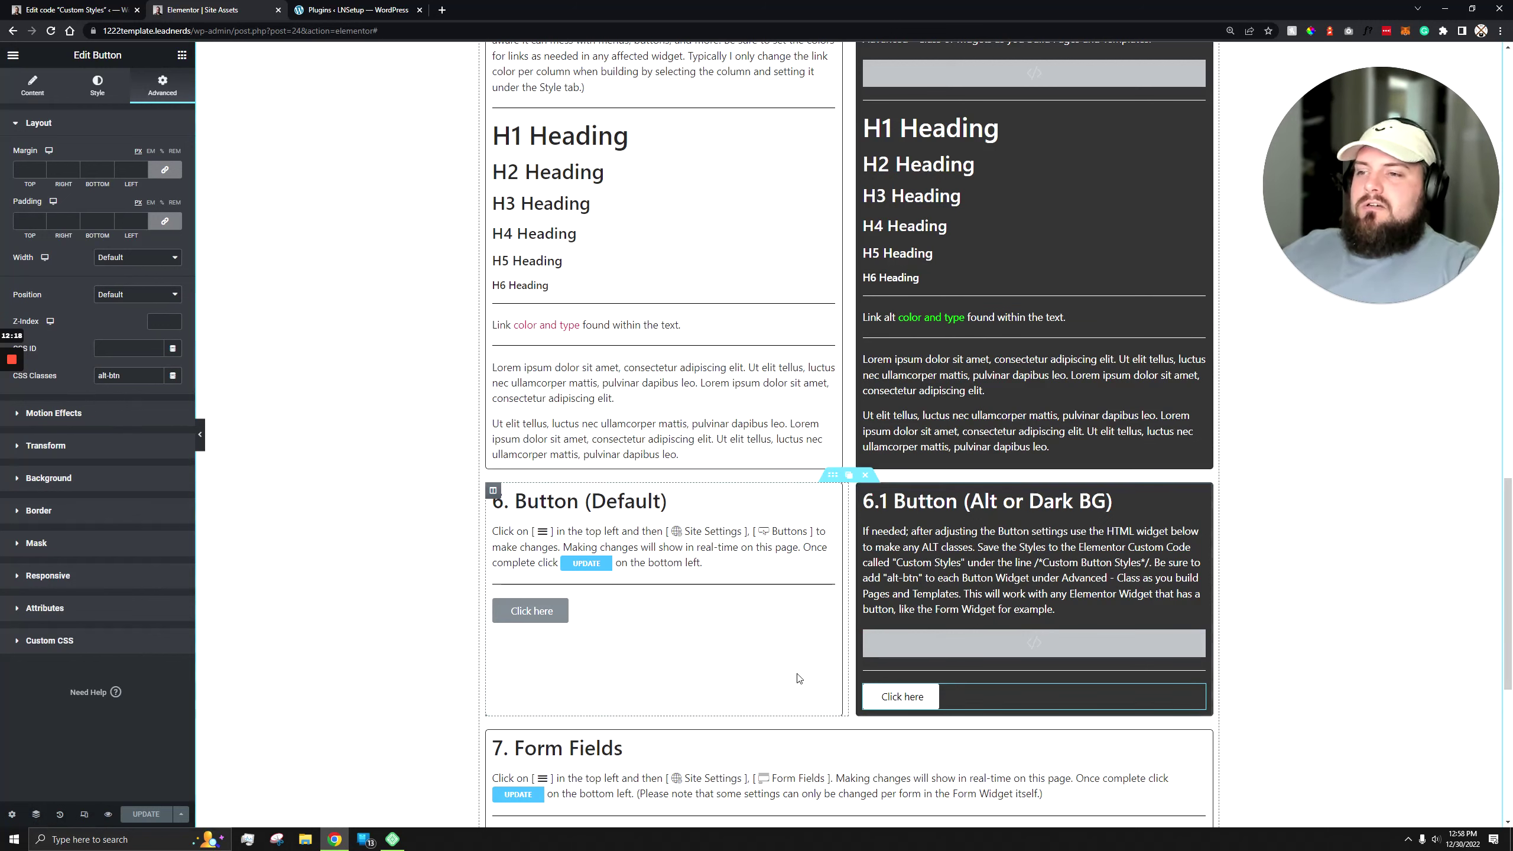
Step: Add a new Button widget below the existing button in the Button (Default) section
scroll(732, 508, down, 4)
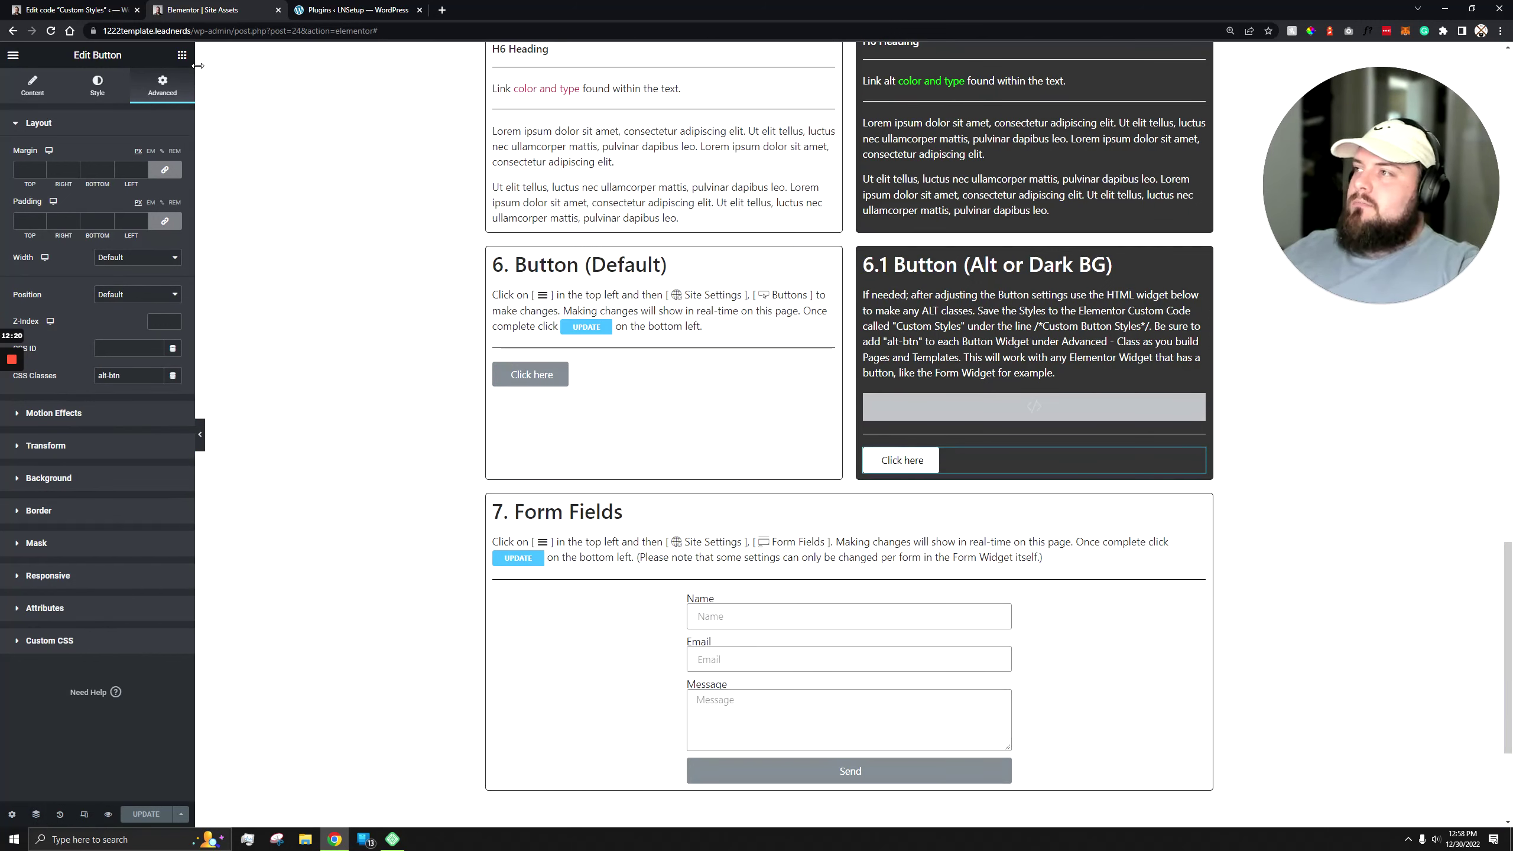
click(182, 55)
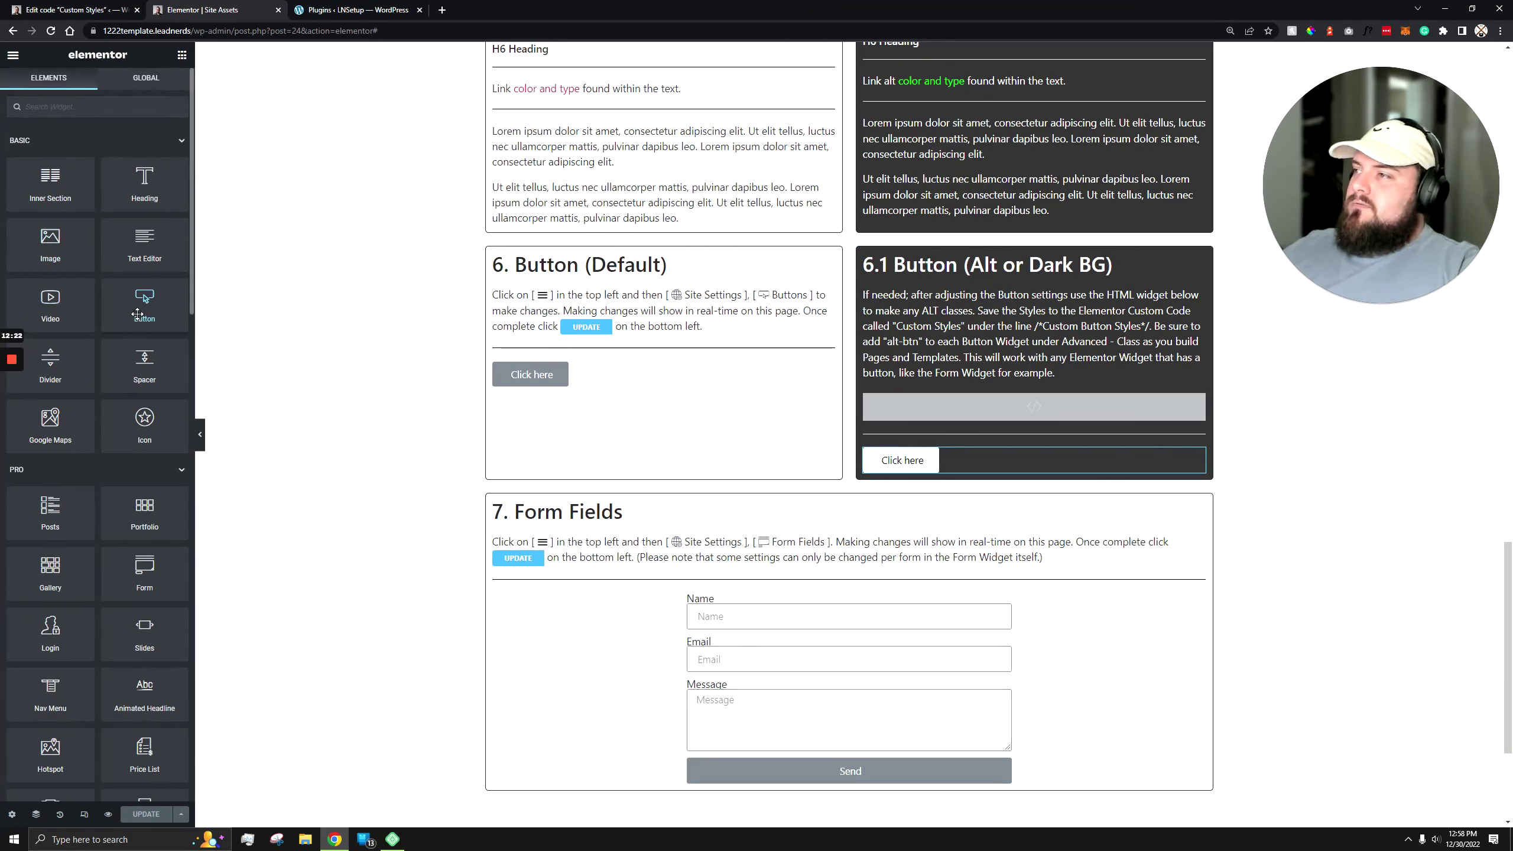
drag(137, 314, 596, 411)
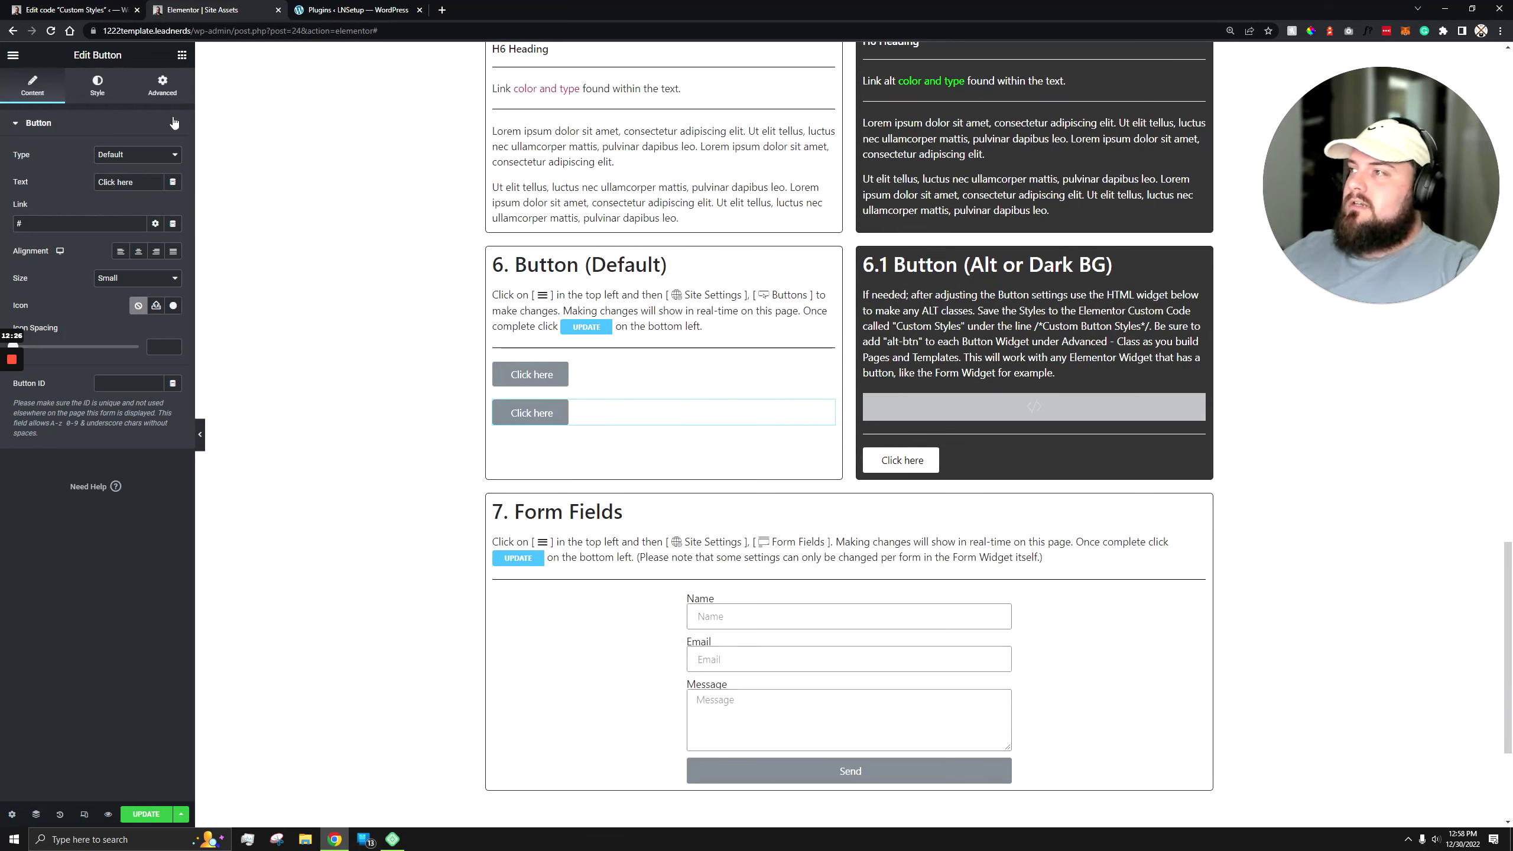
Step: Check the button rules in the Custom Styles code, and give the new button the CSS class alt-btn
click(99, 7)
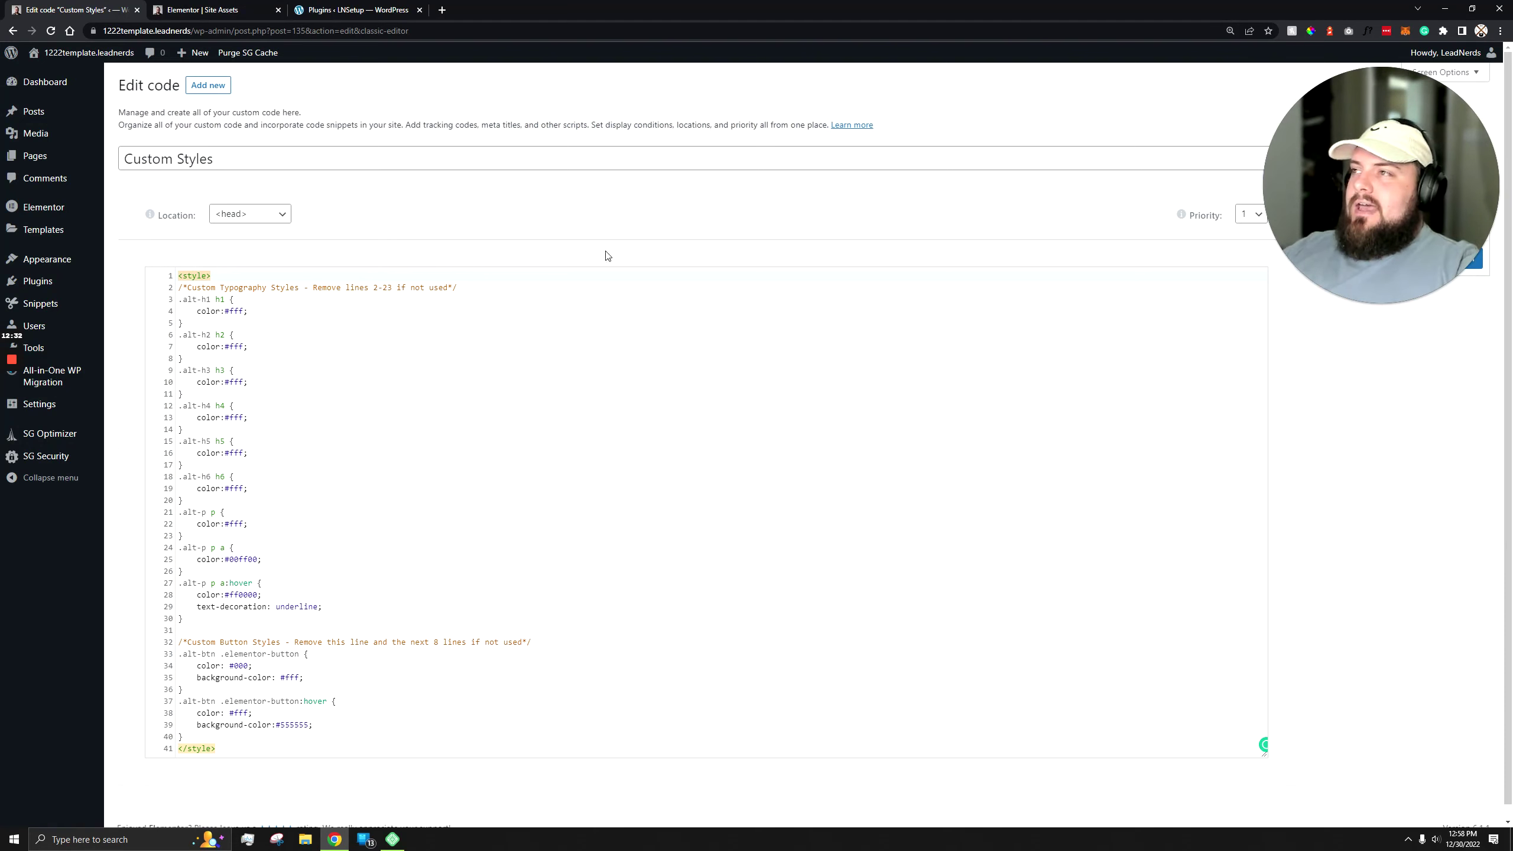
click(203, 9)
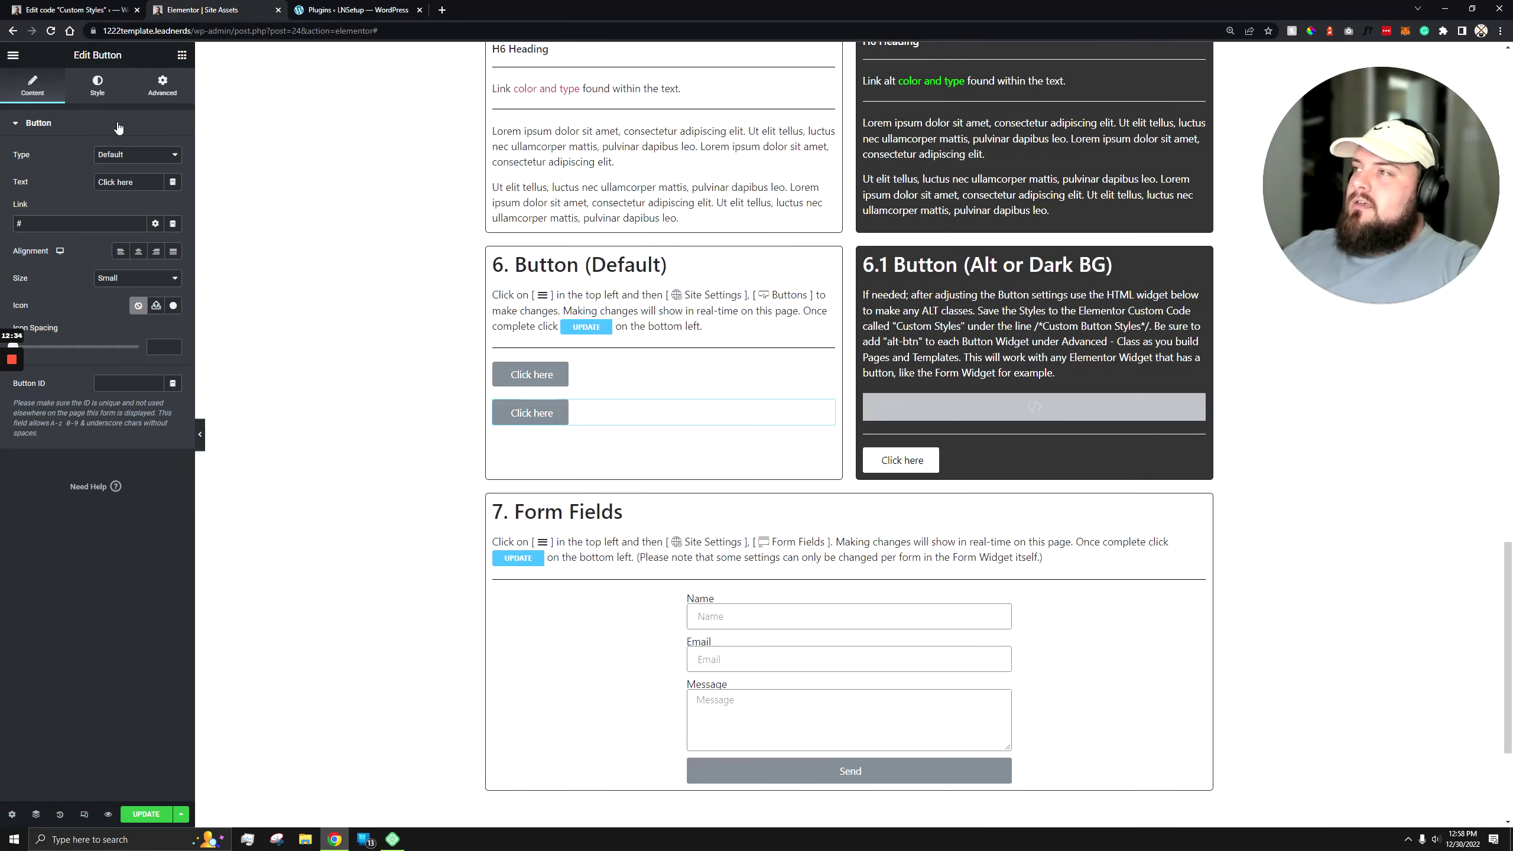
click(162, 86)
click(132, 368)
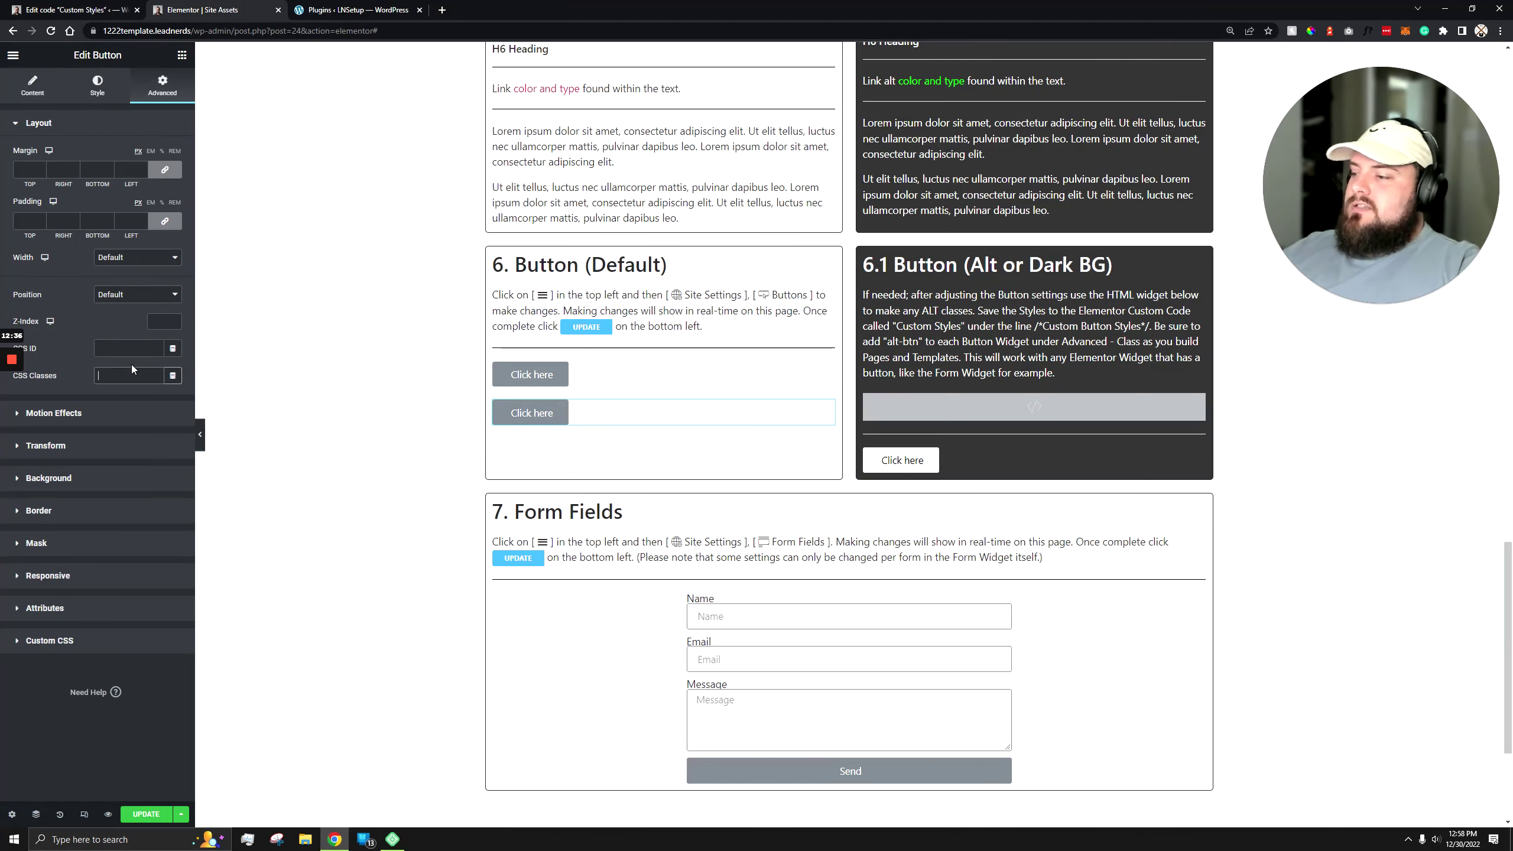
text(alt-bt)
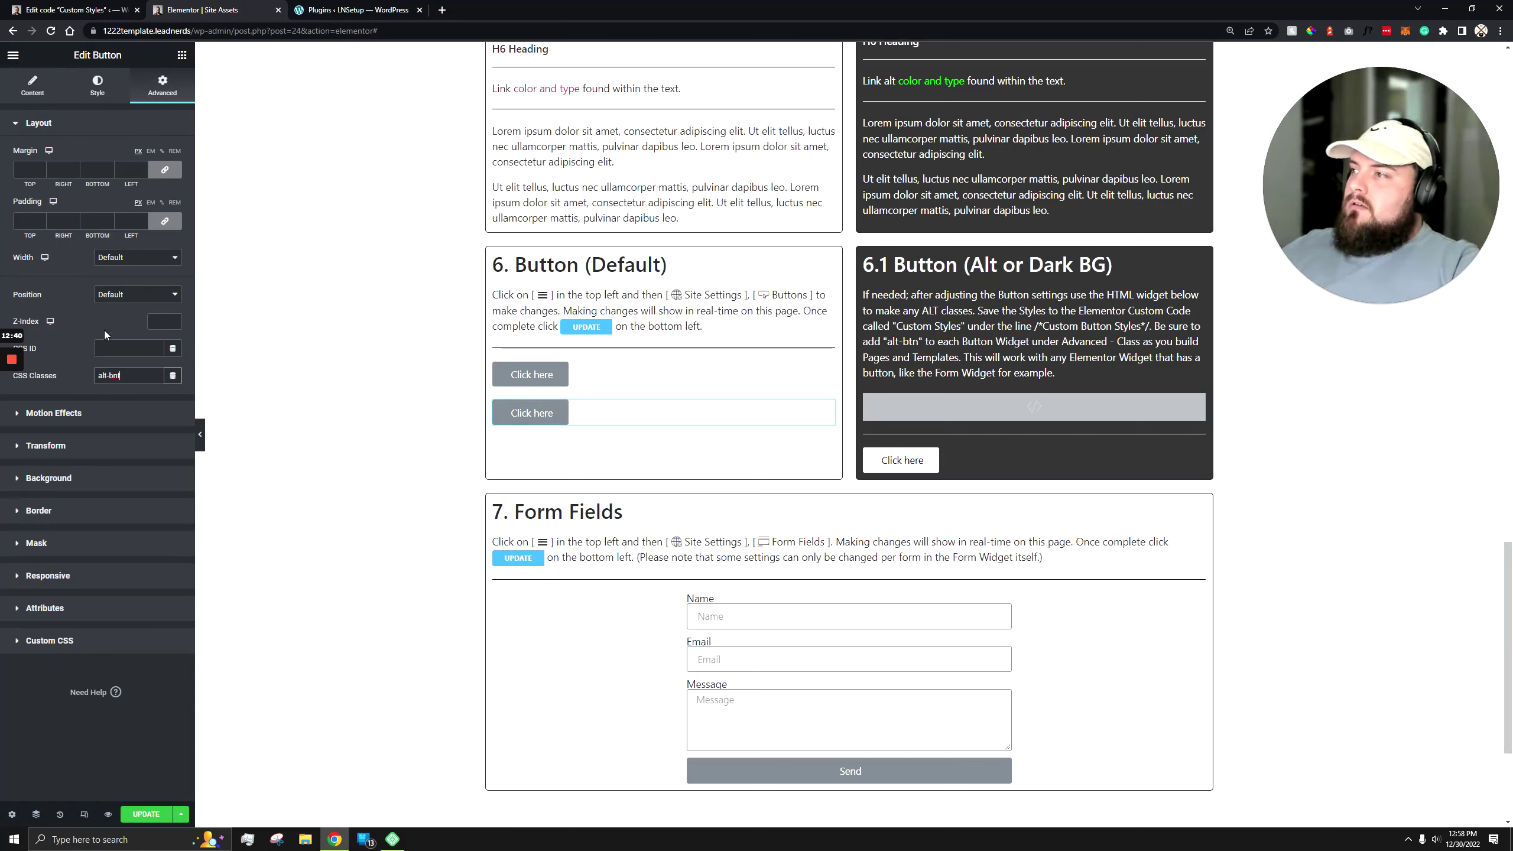
text(n)
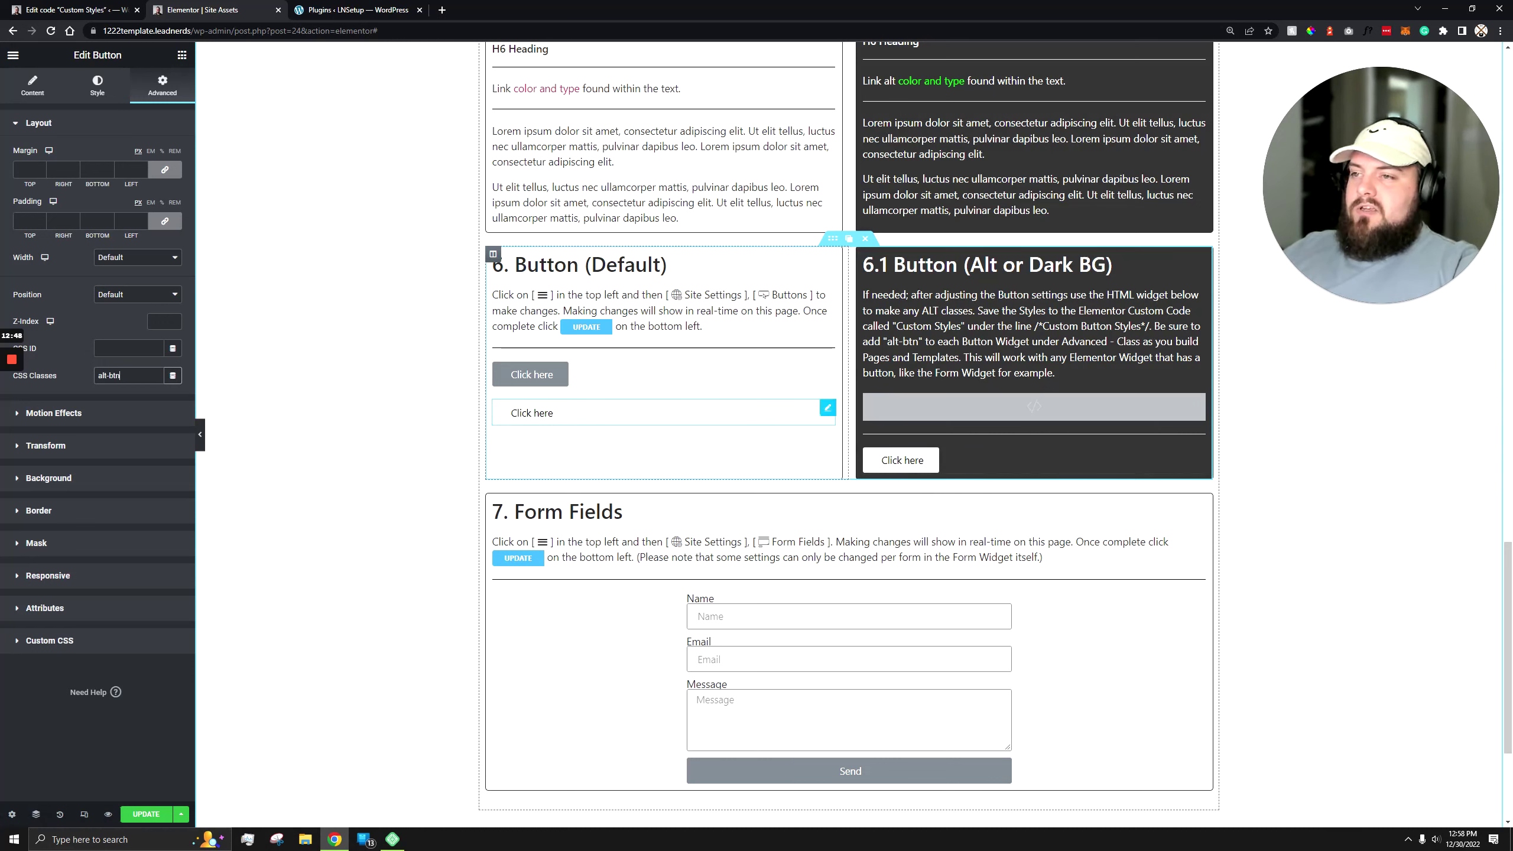
Step: Review the added button's style options and its CSS class setting
right_click(823, 407)
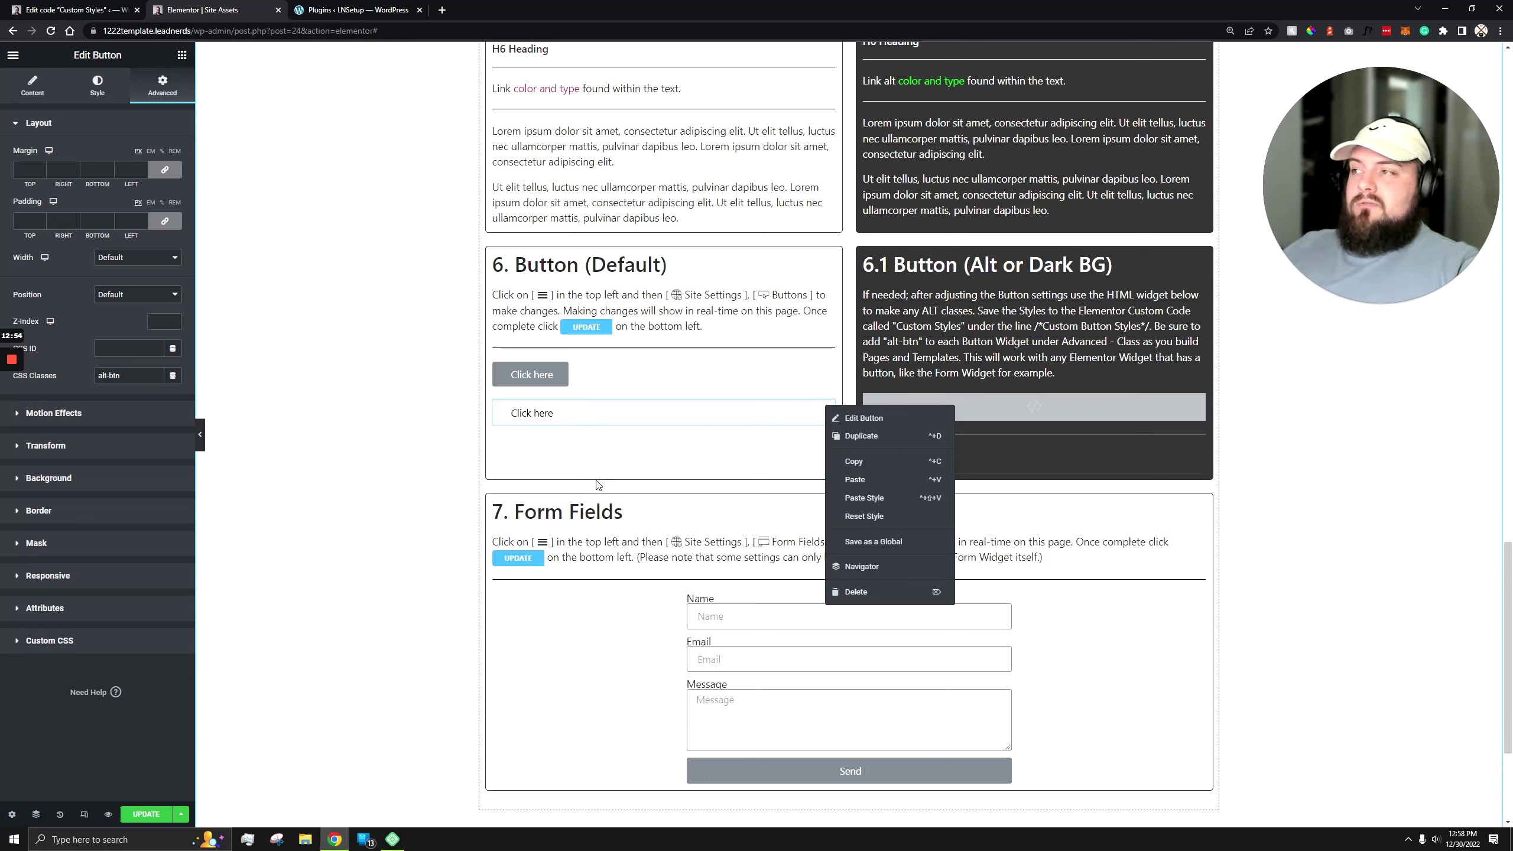
click(593, 401)
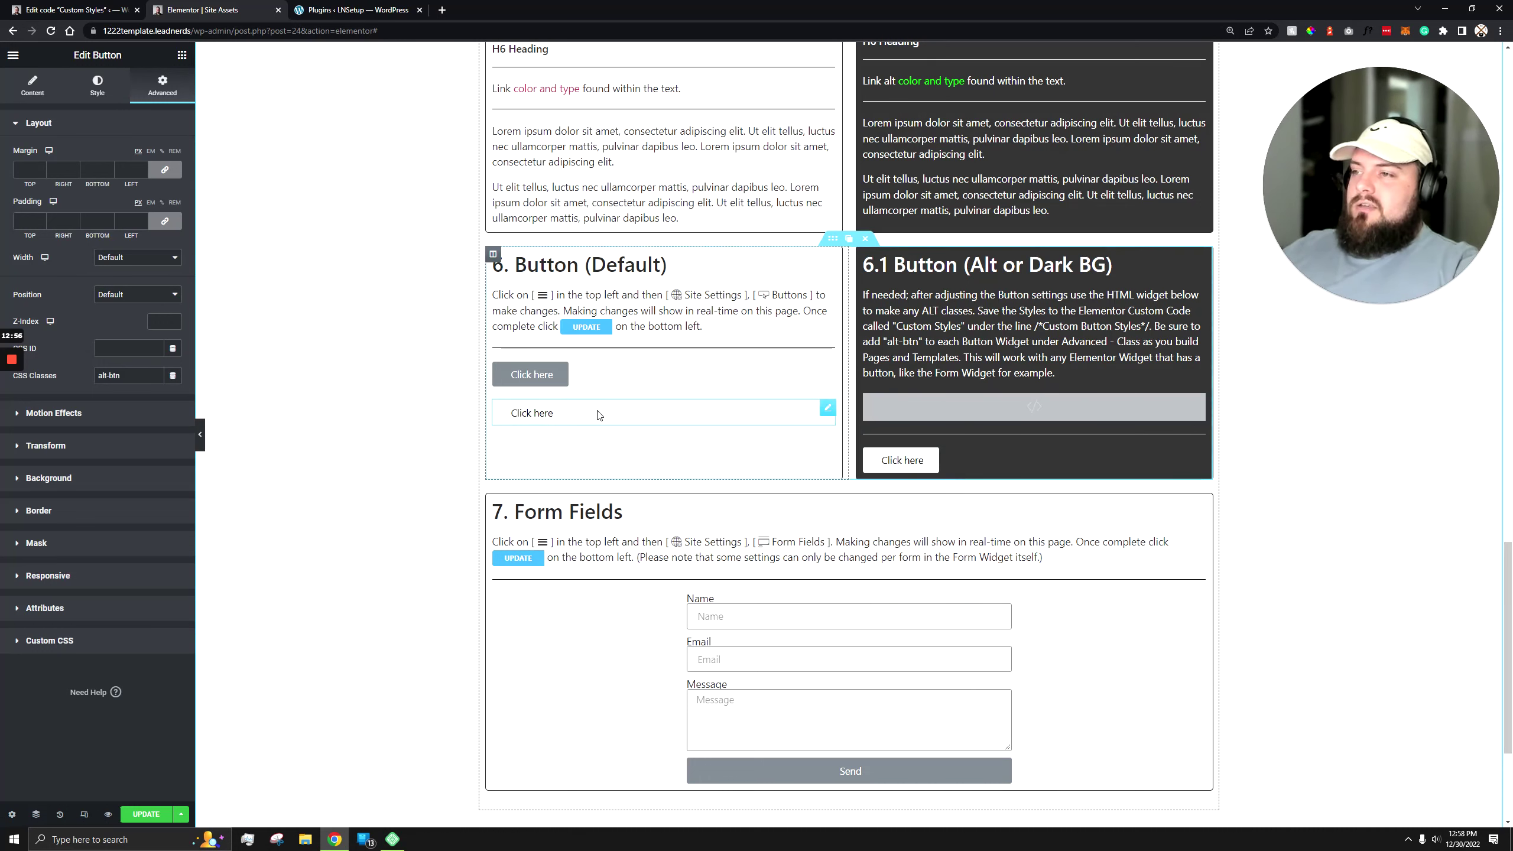
click(97, 86)
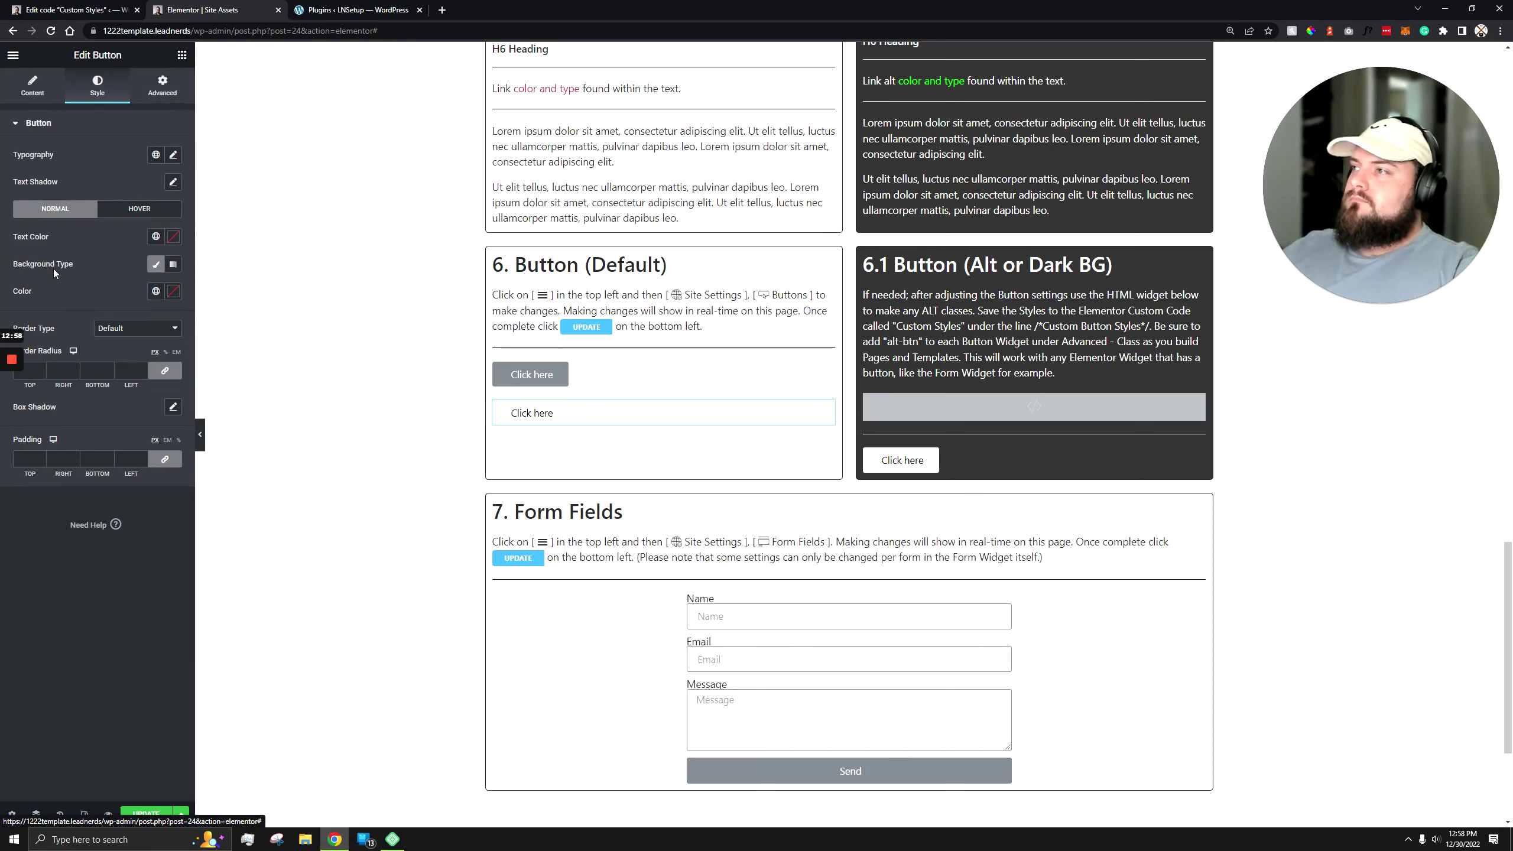
click(162, 86)
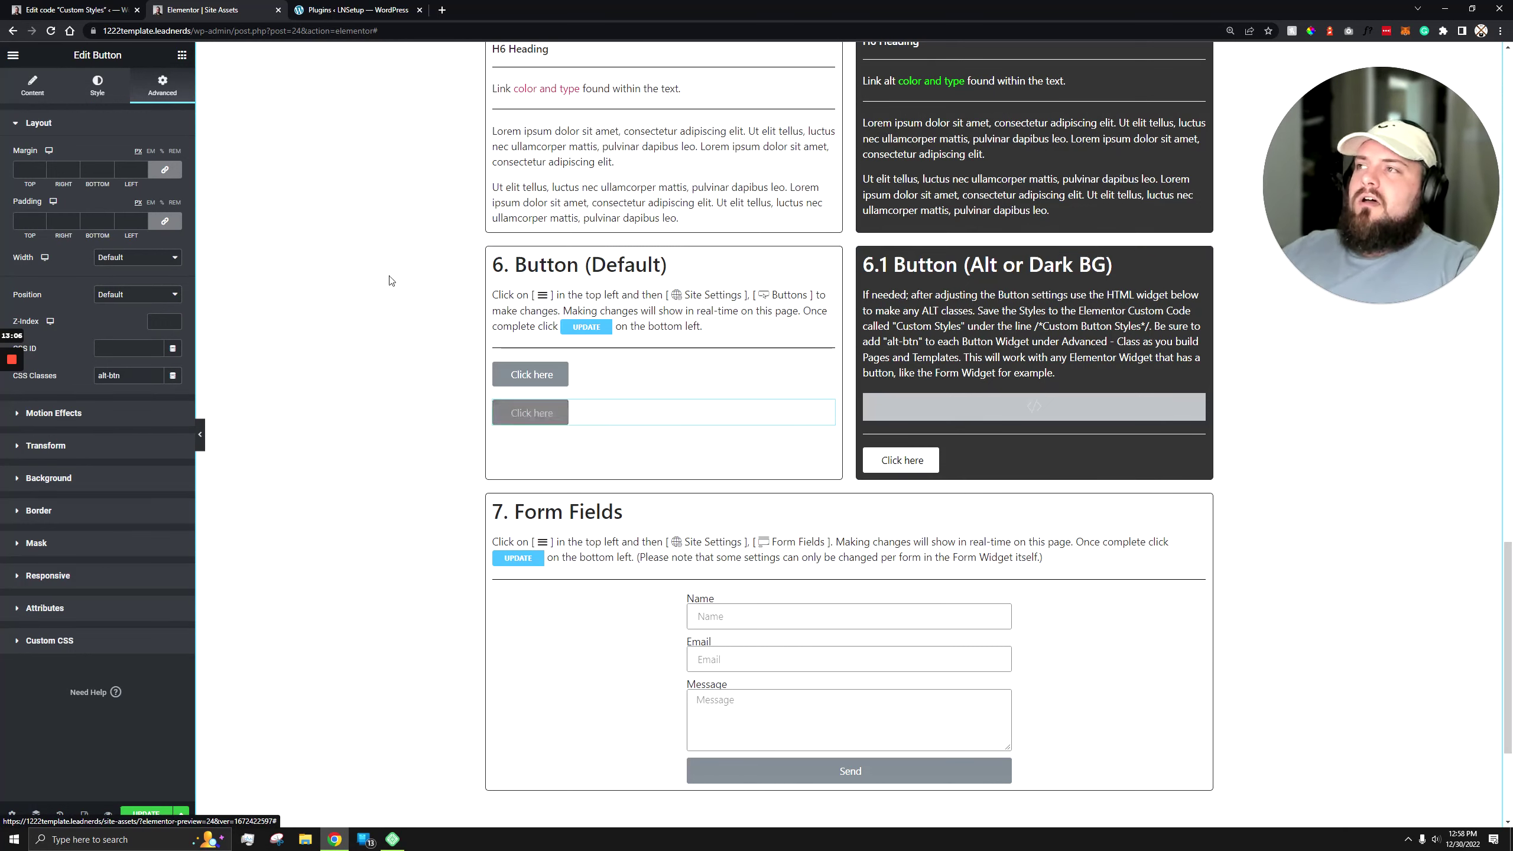
Step: Recheck the Custom Styles code, and delete the added second button from the Button (Default) section
click(74, 10)
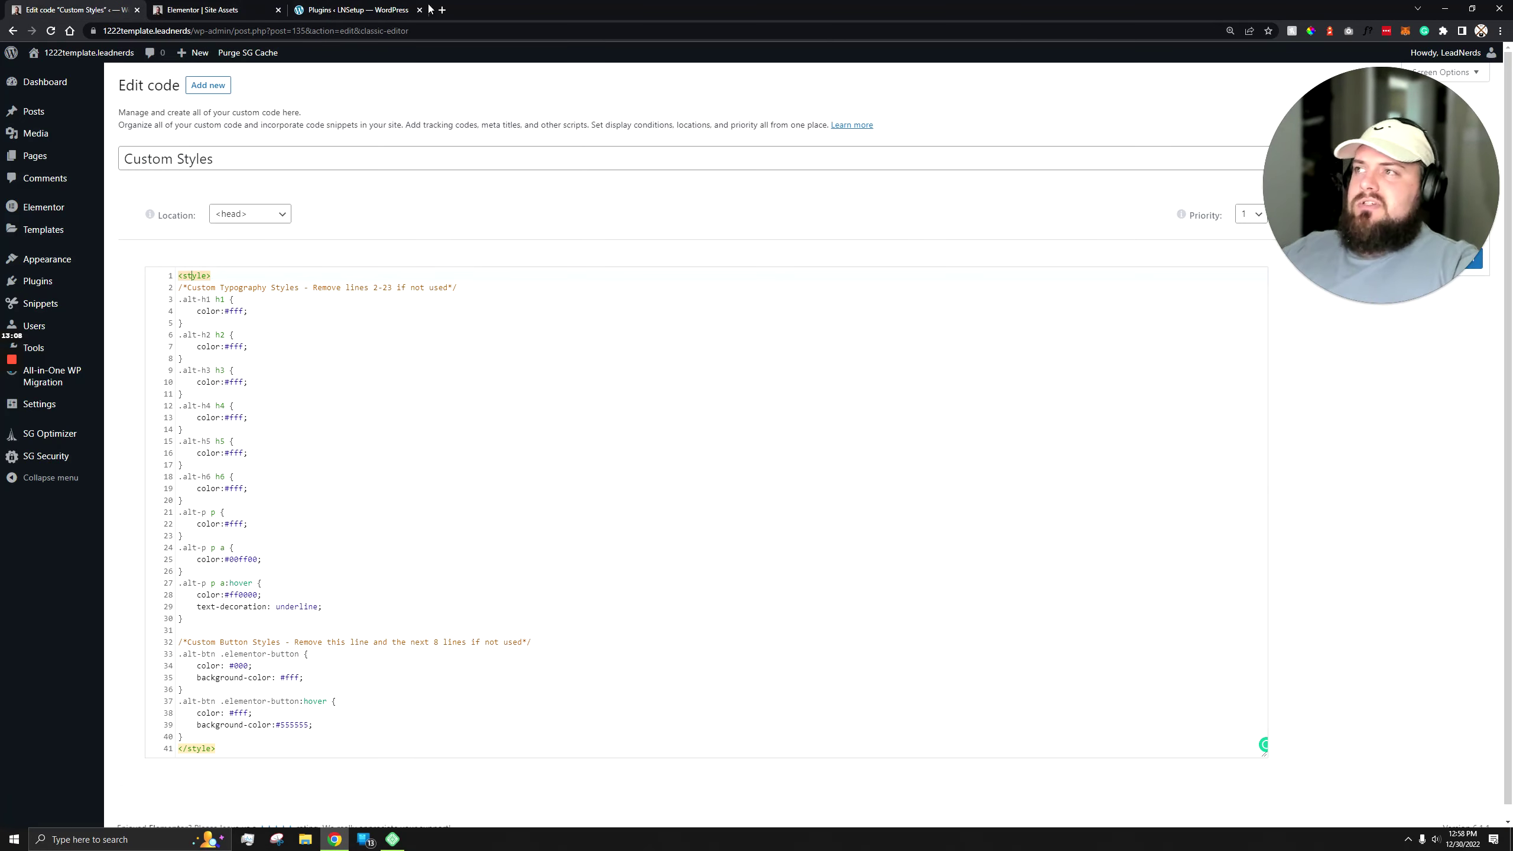
click(202, 9)
right_click(830, 408)
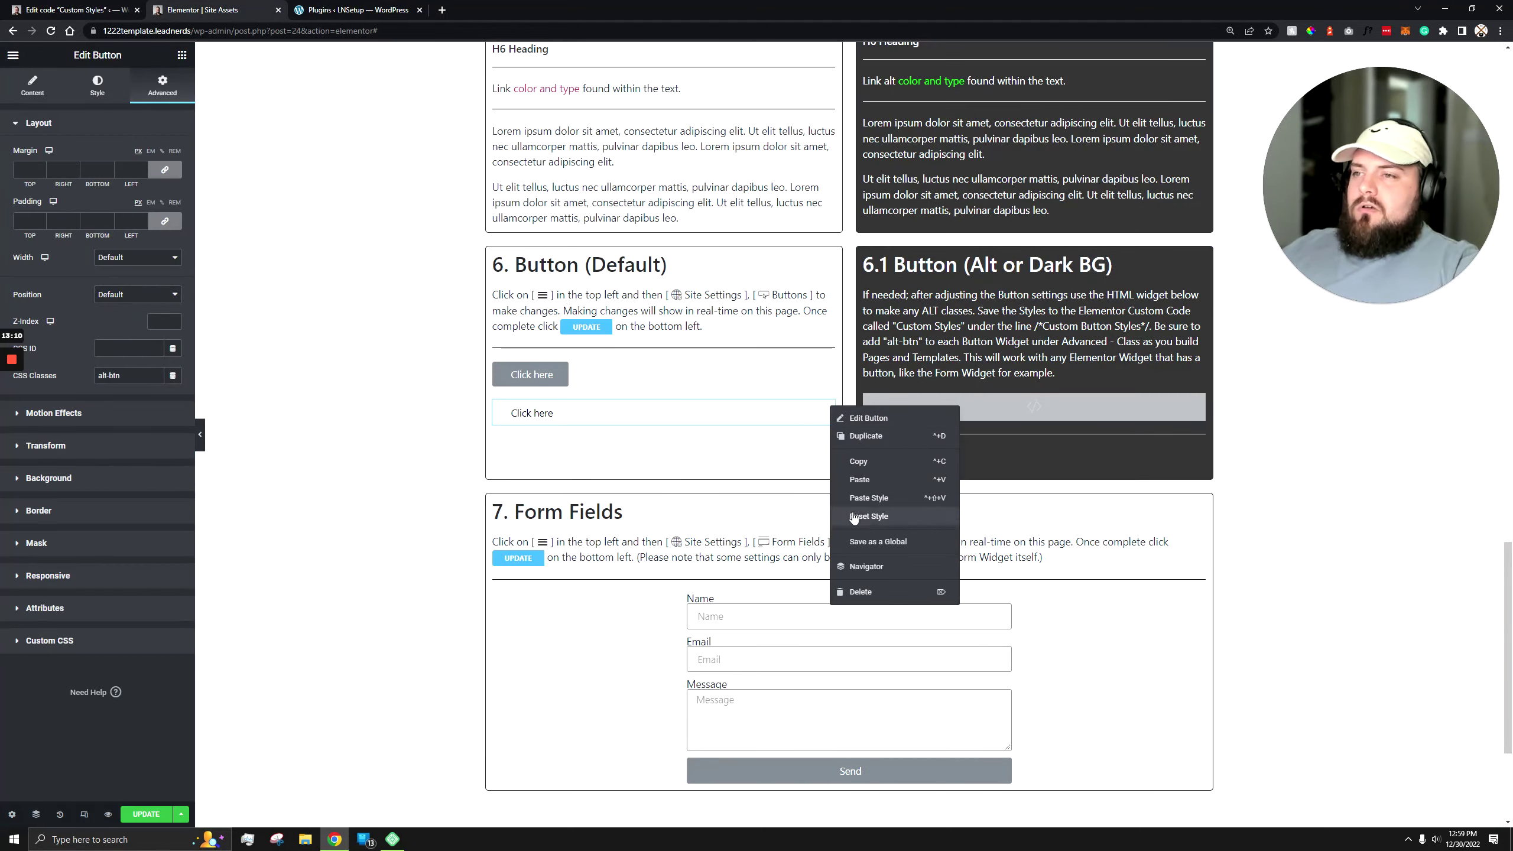
click(861, 592)
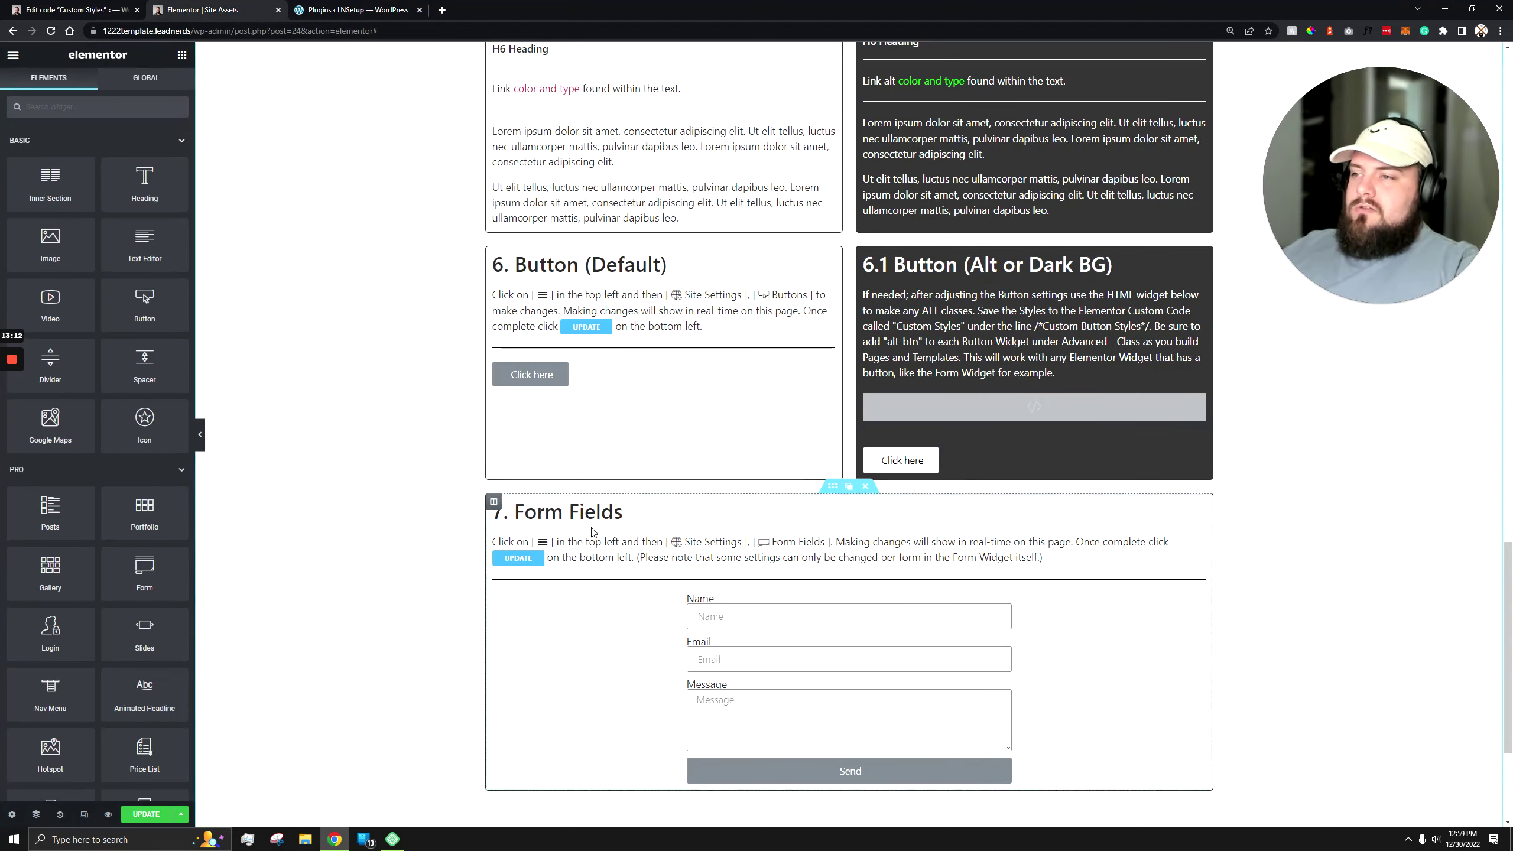
Step: Go to the guide's Form Fields section and open the site-wide Form Fields style settings
scroll(260, 527, down, 4)
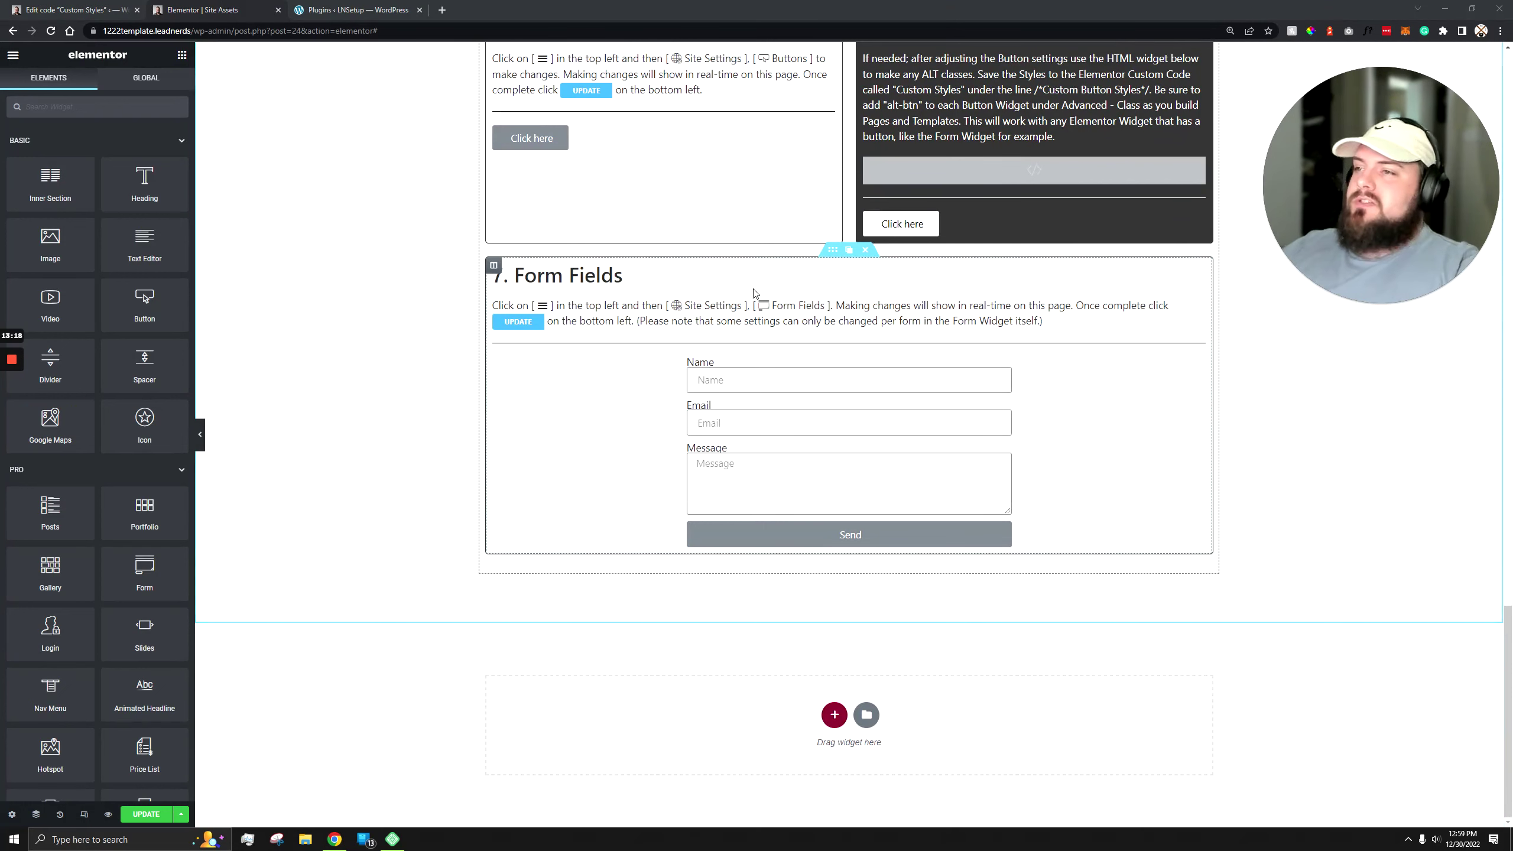
click(14, 57)
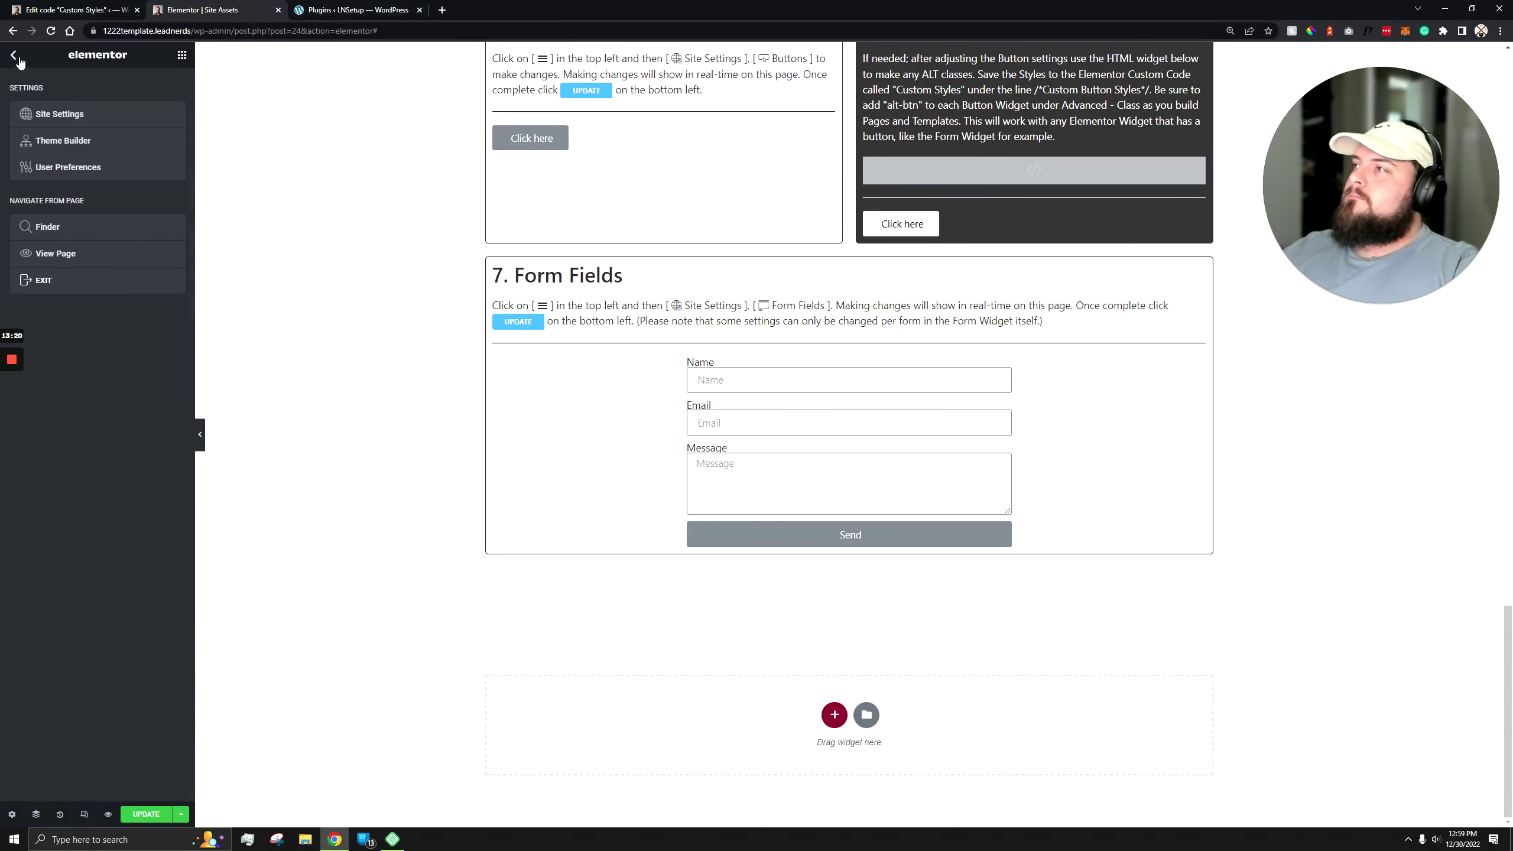
click(59, 122)
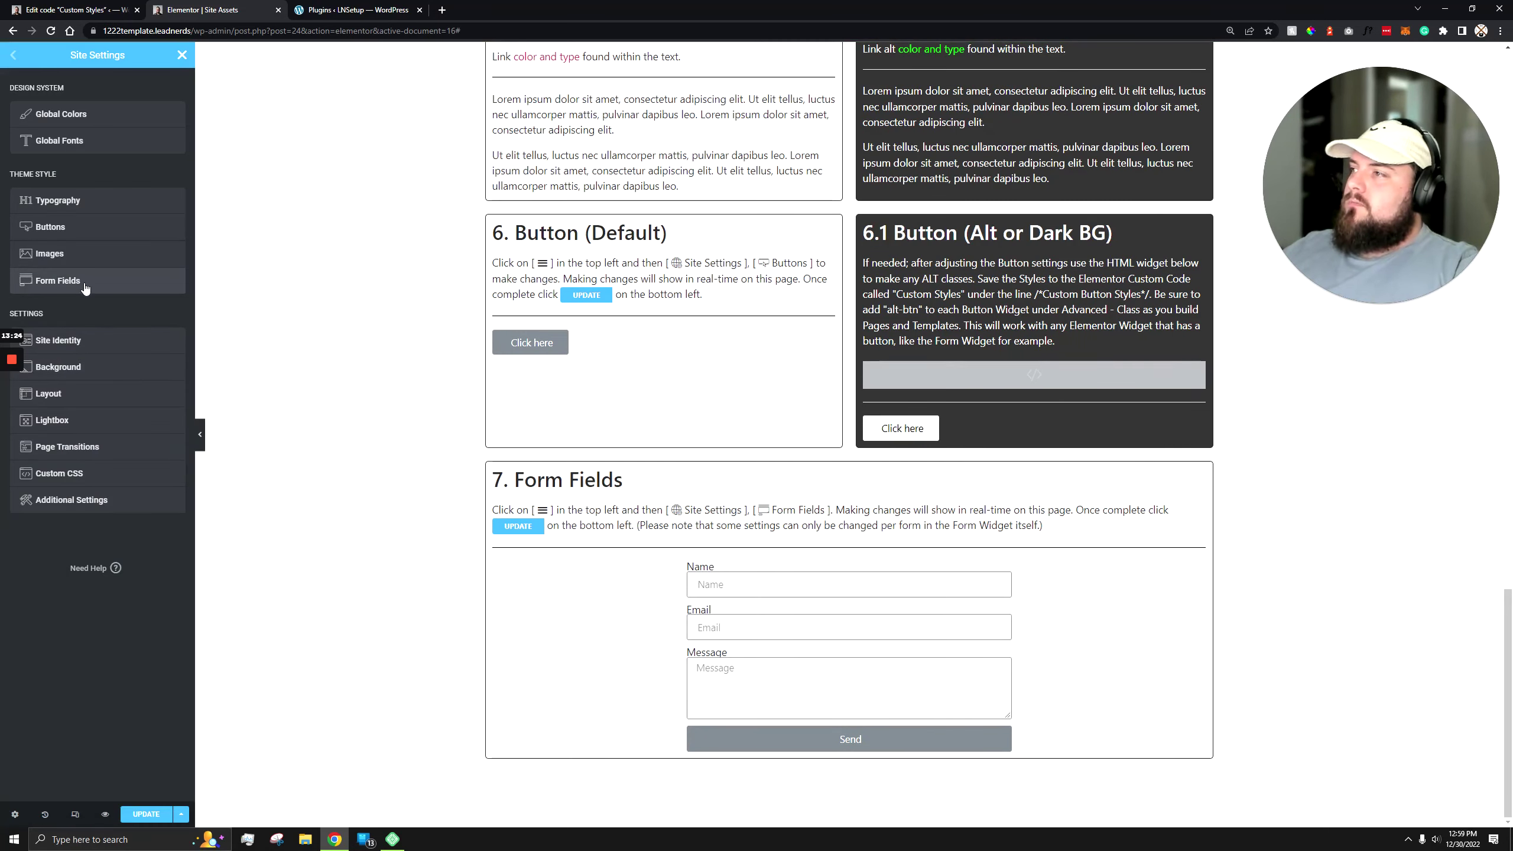
click(84, 285)
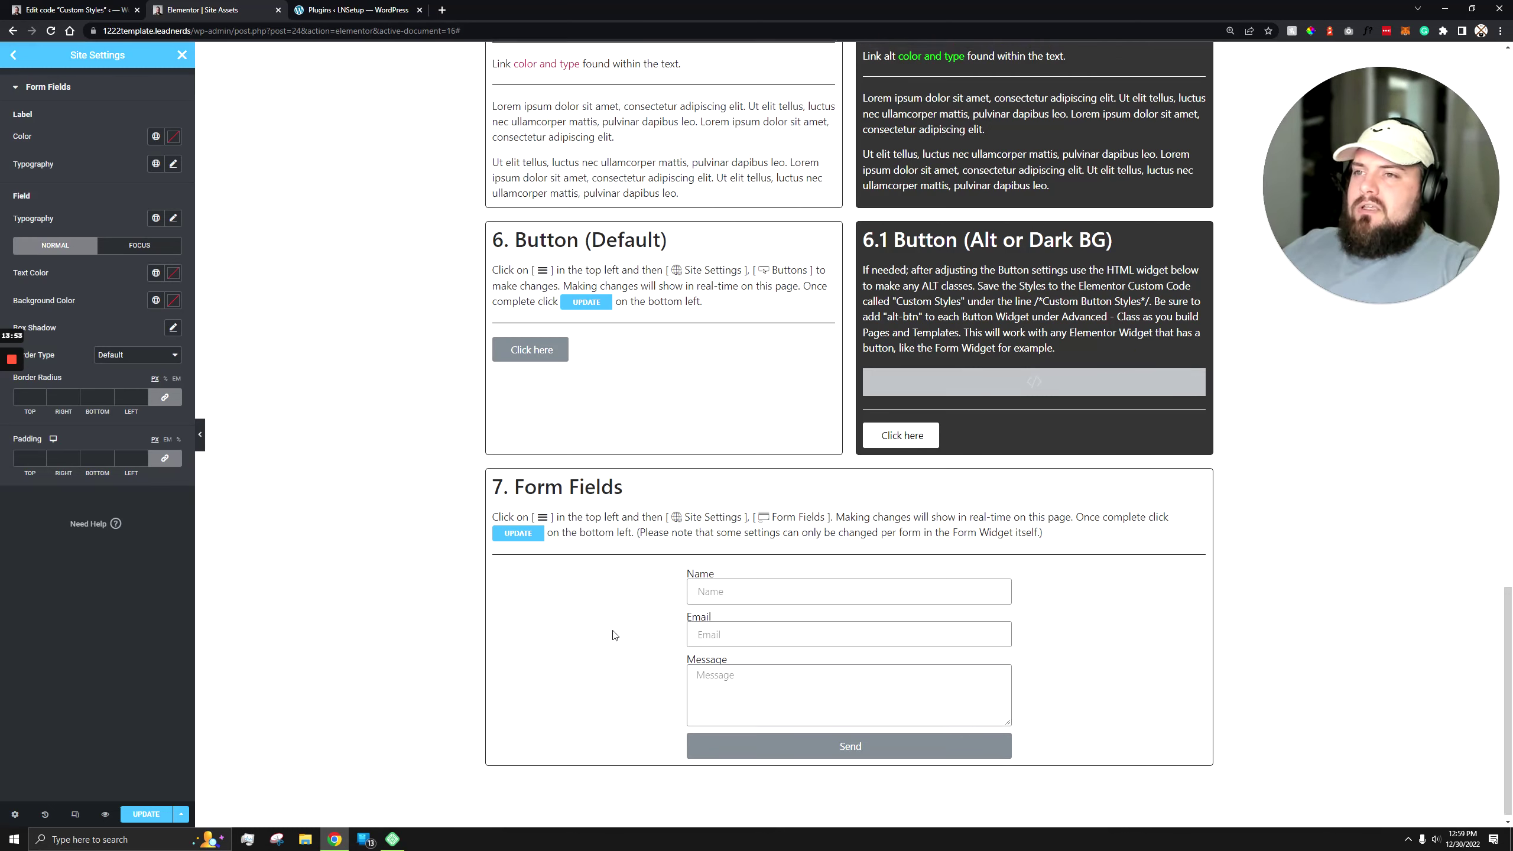
Step: Look back over the Site Assets Guide from its opening notes down to the button and form sections
scroll(613, 635, up, 20)
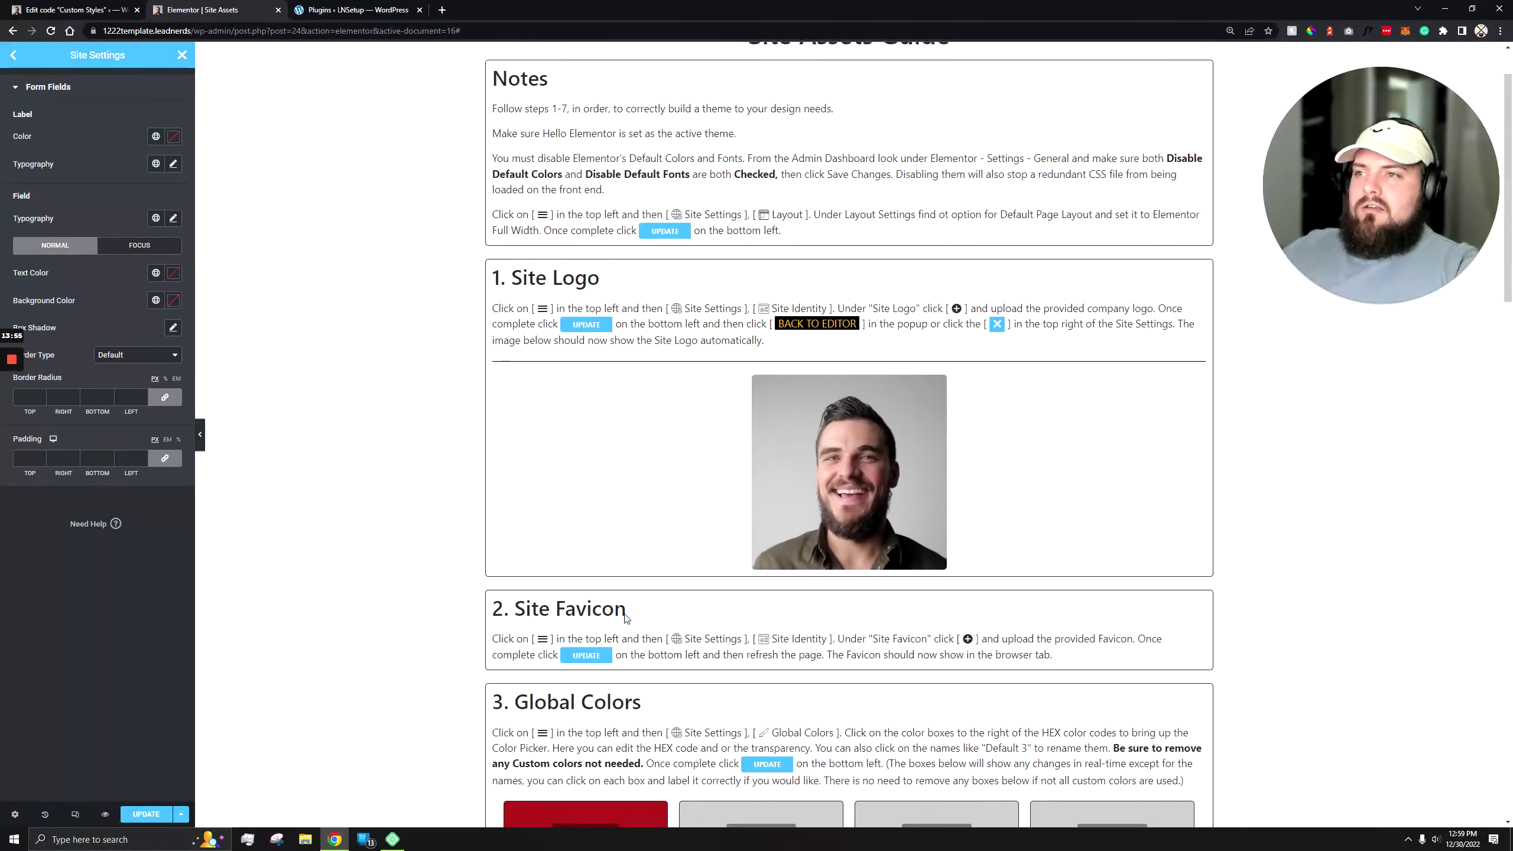
scroll(625, 618, up, 1)
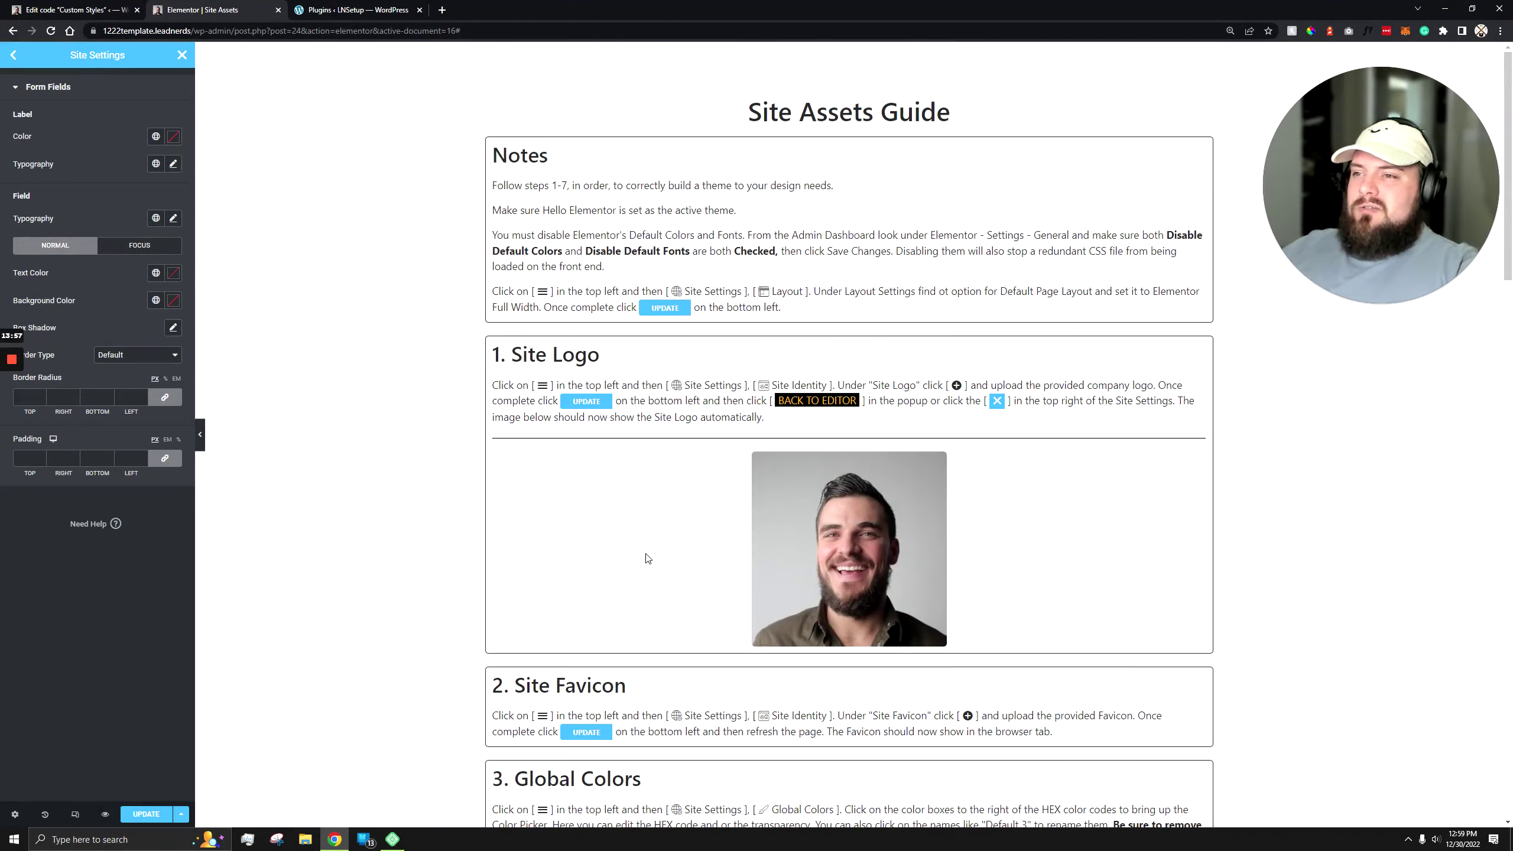
scroll(647, 561, down, 20)
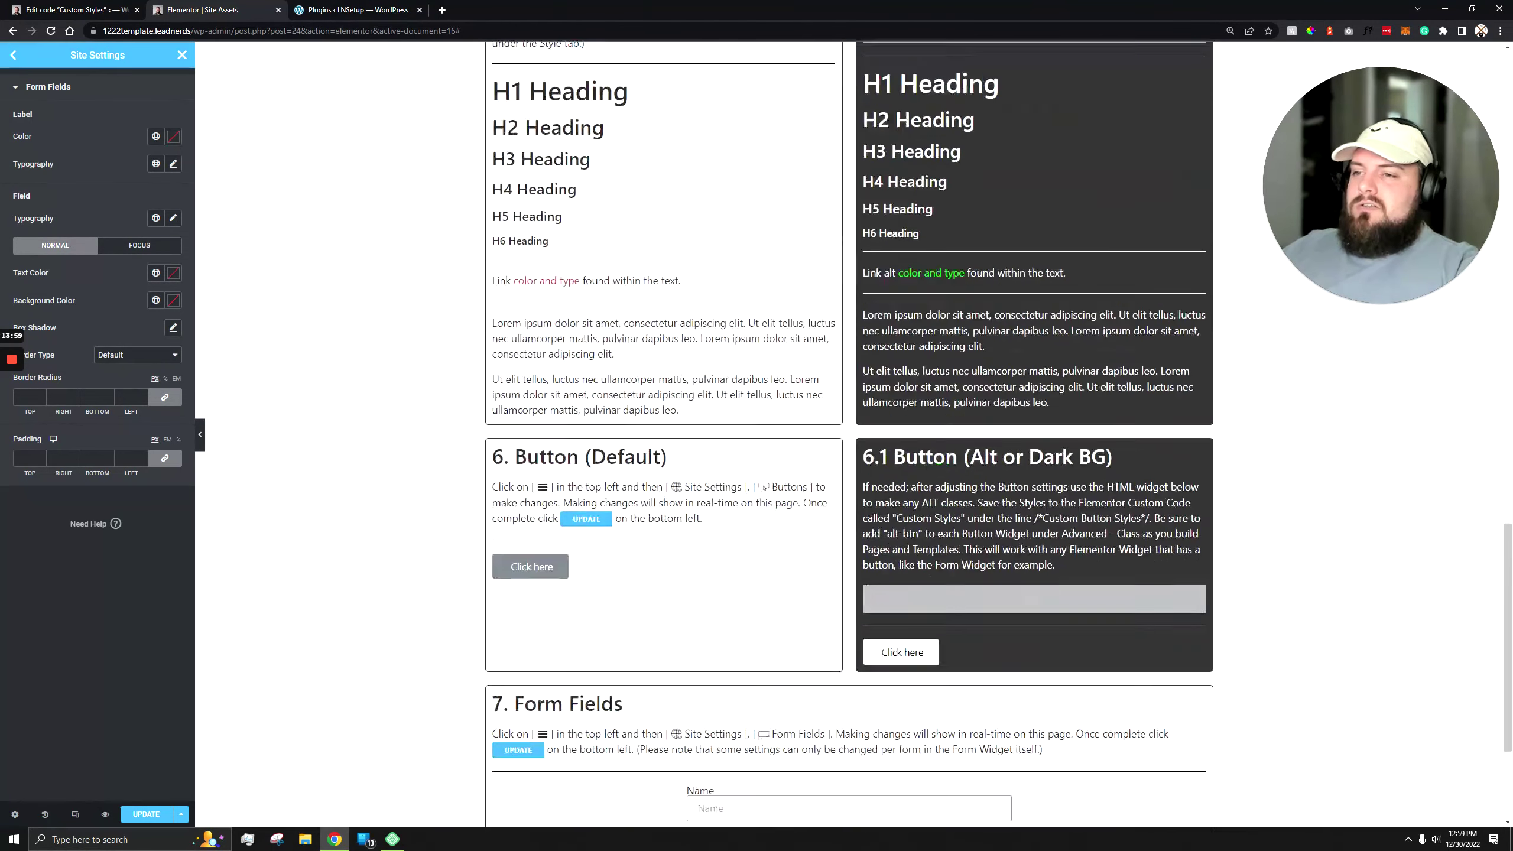
scroll(616, 616, down, 3)
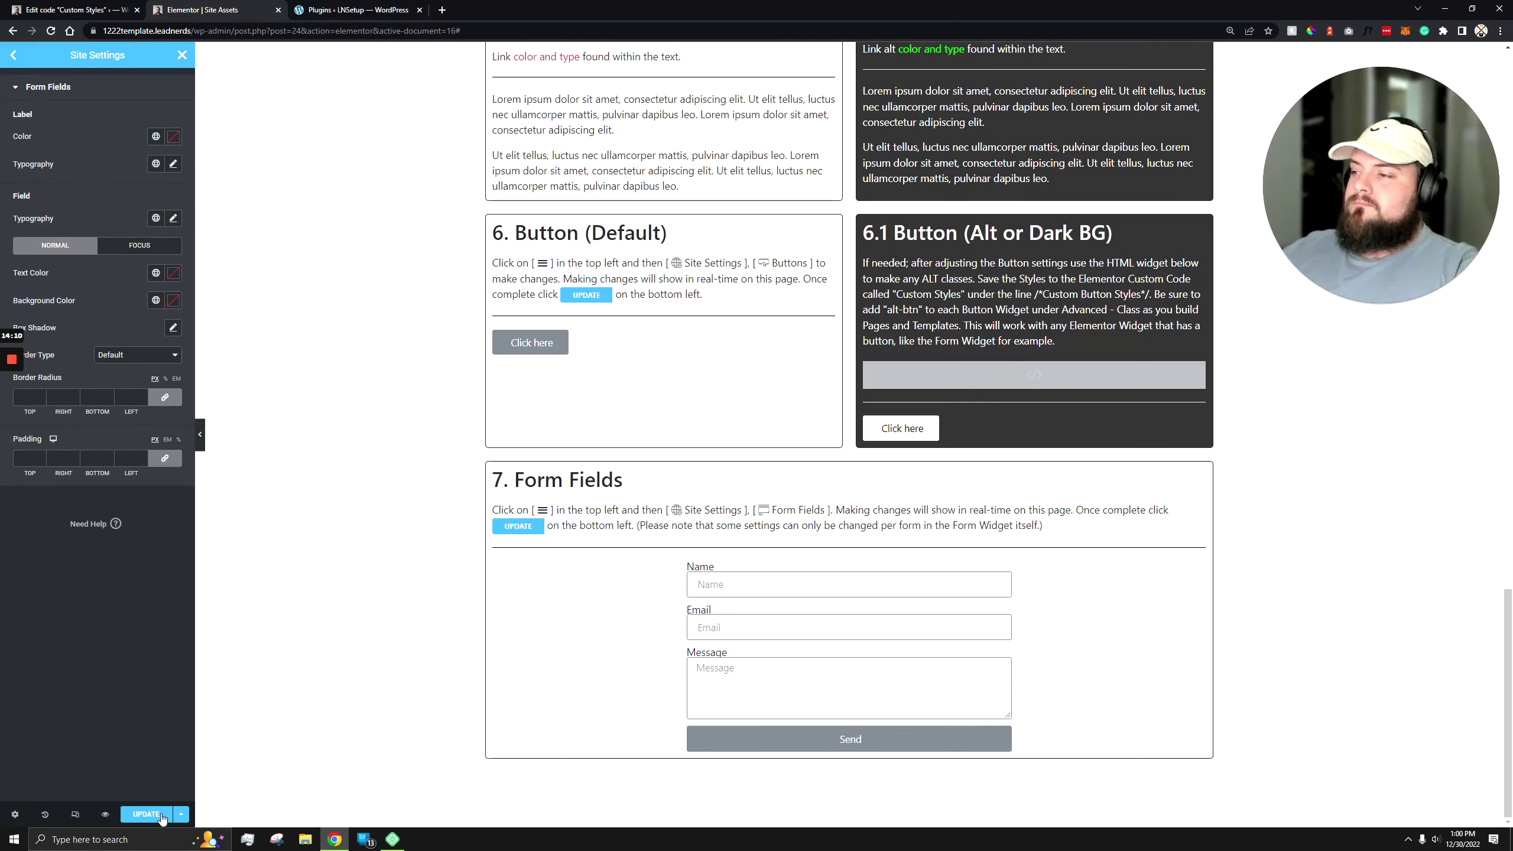
mouse_move(15, 407)
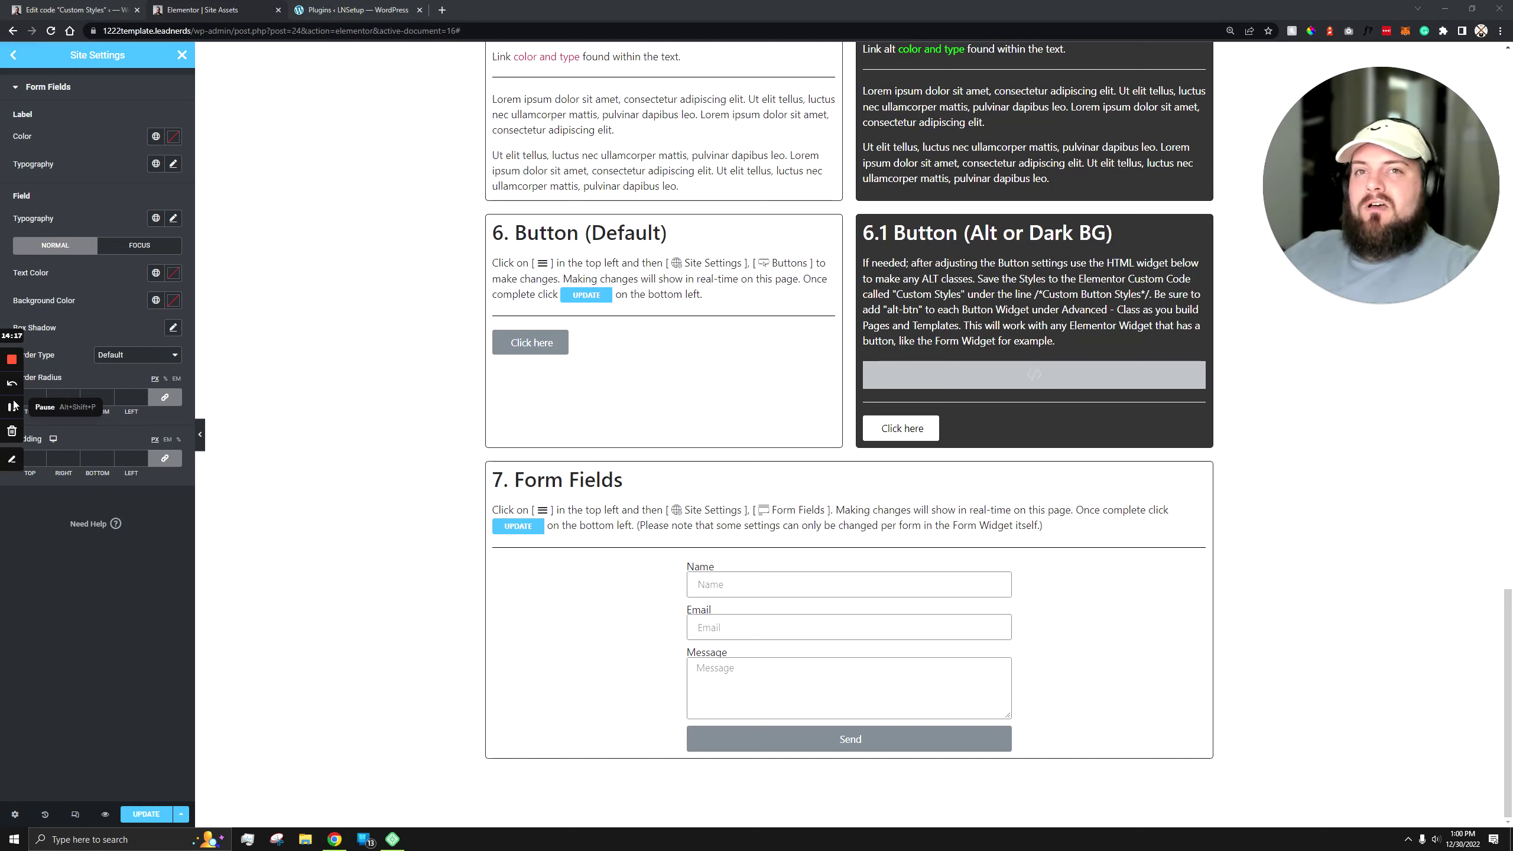
Step: Switch to the LNSetup site's WordPress admin, then install and activate the Hello Elementor theme
click(335, 14)
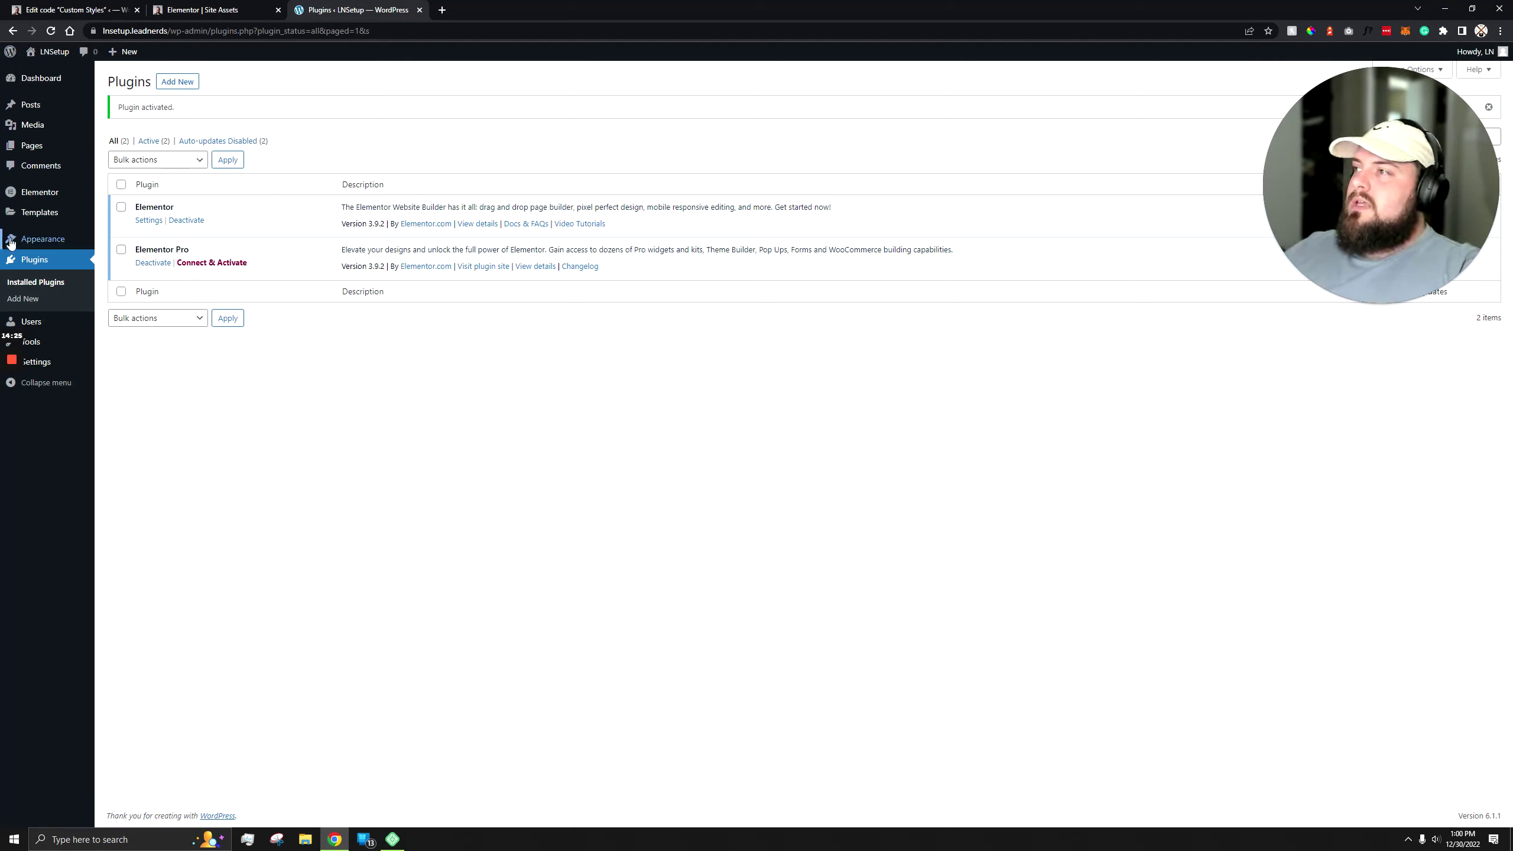
mouse_move(34, 244)
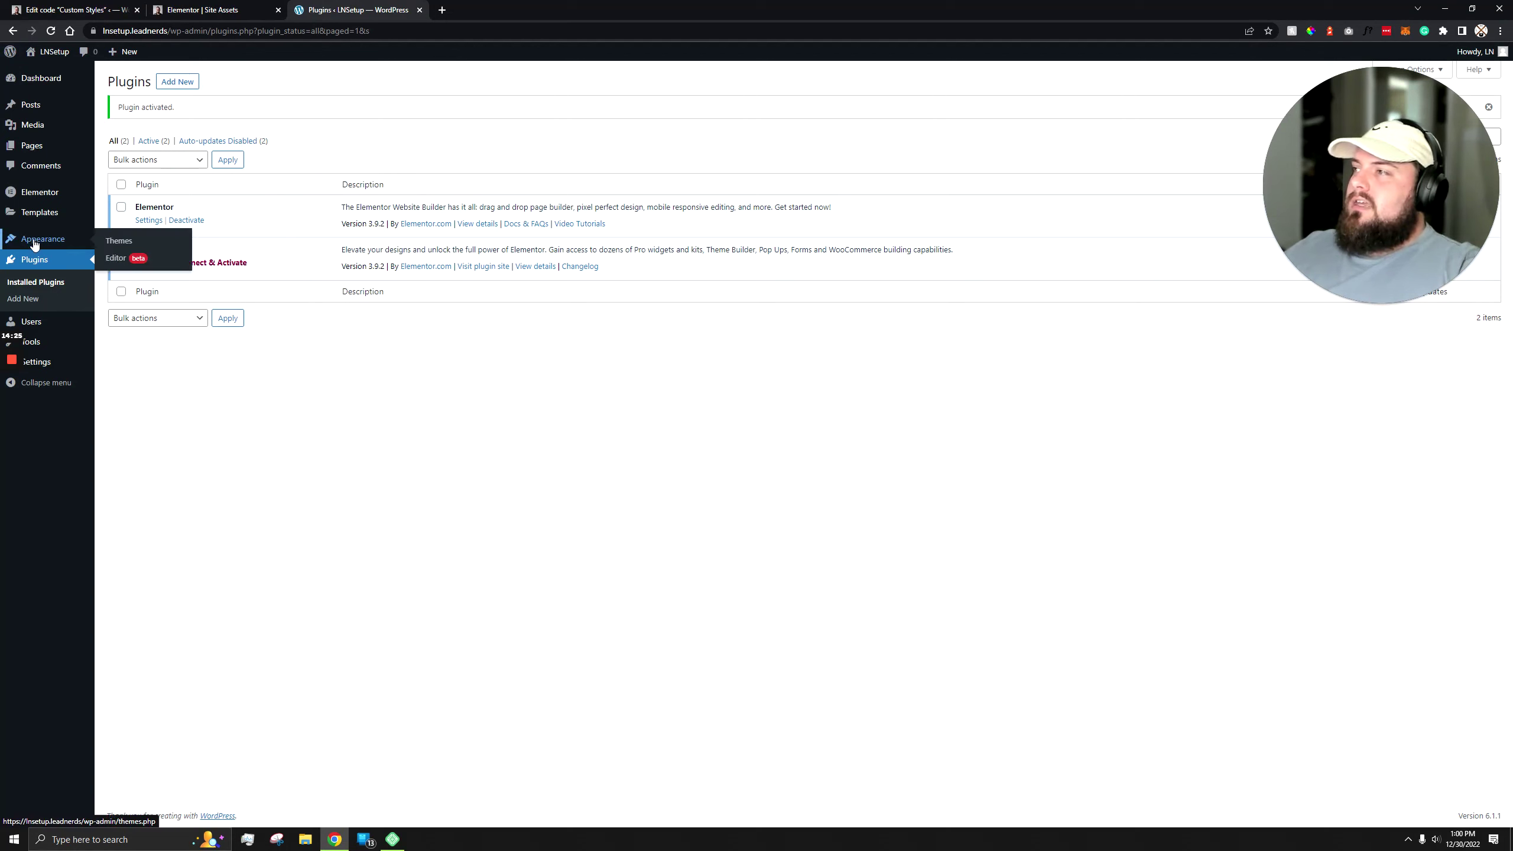
click(120, 241)
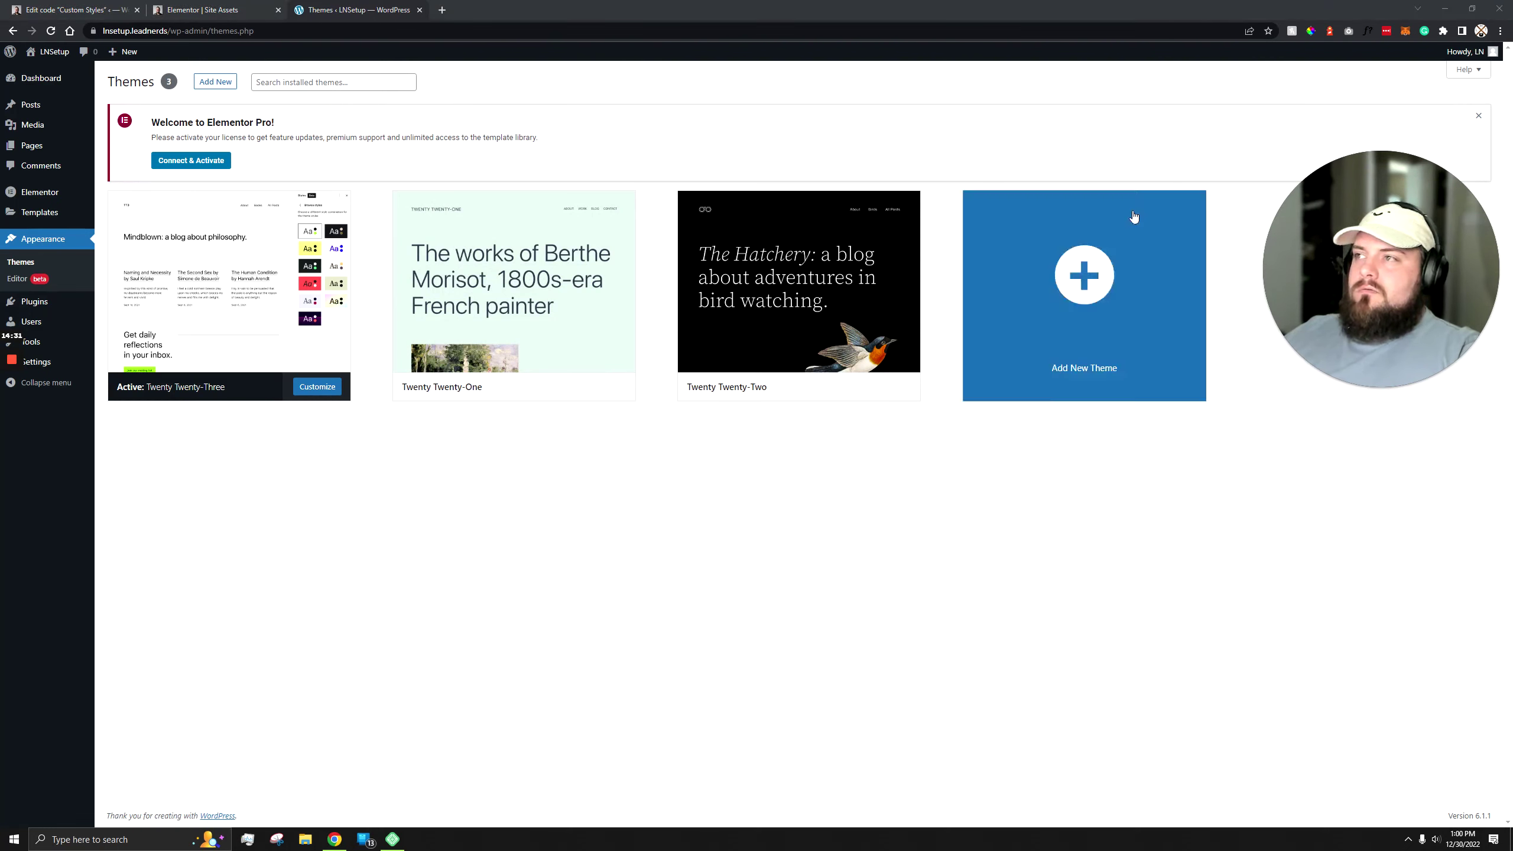
click(197, 87)
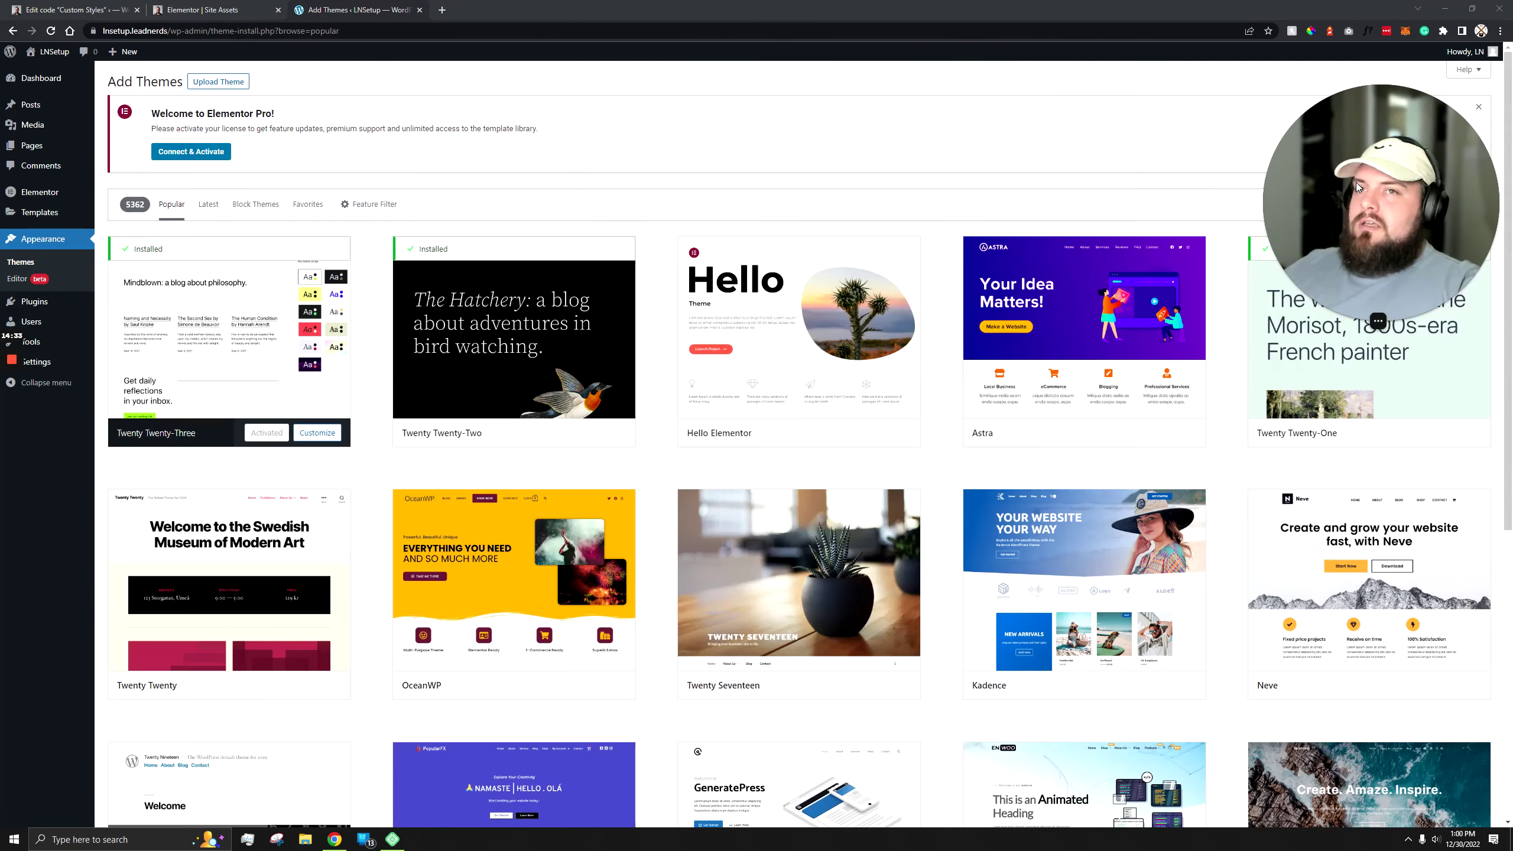
click(856, 435)
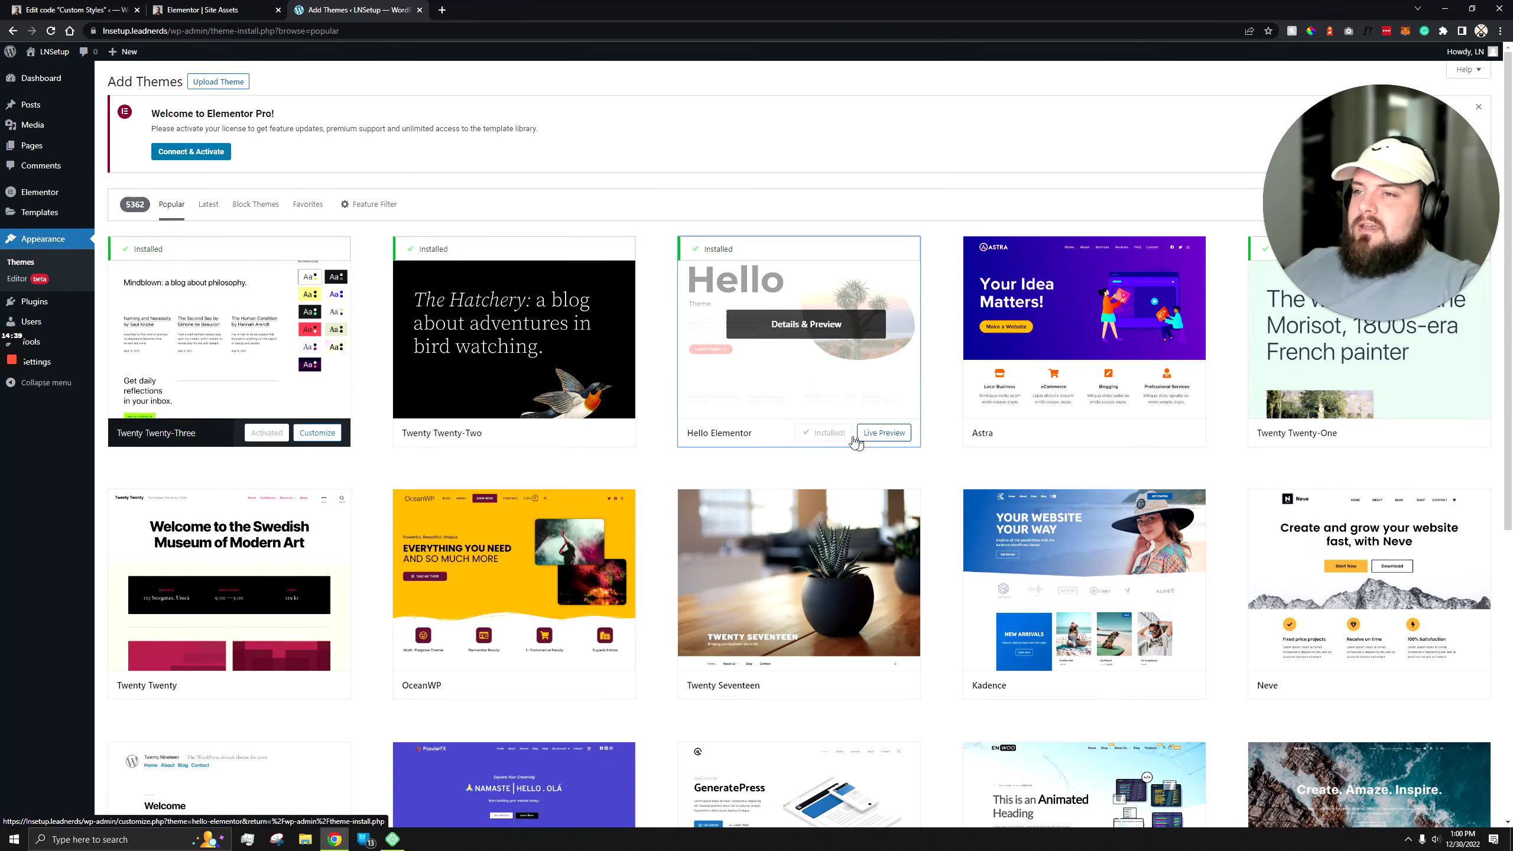
click(832, 433)
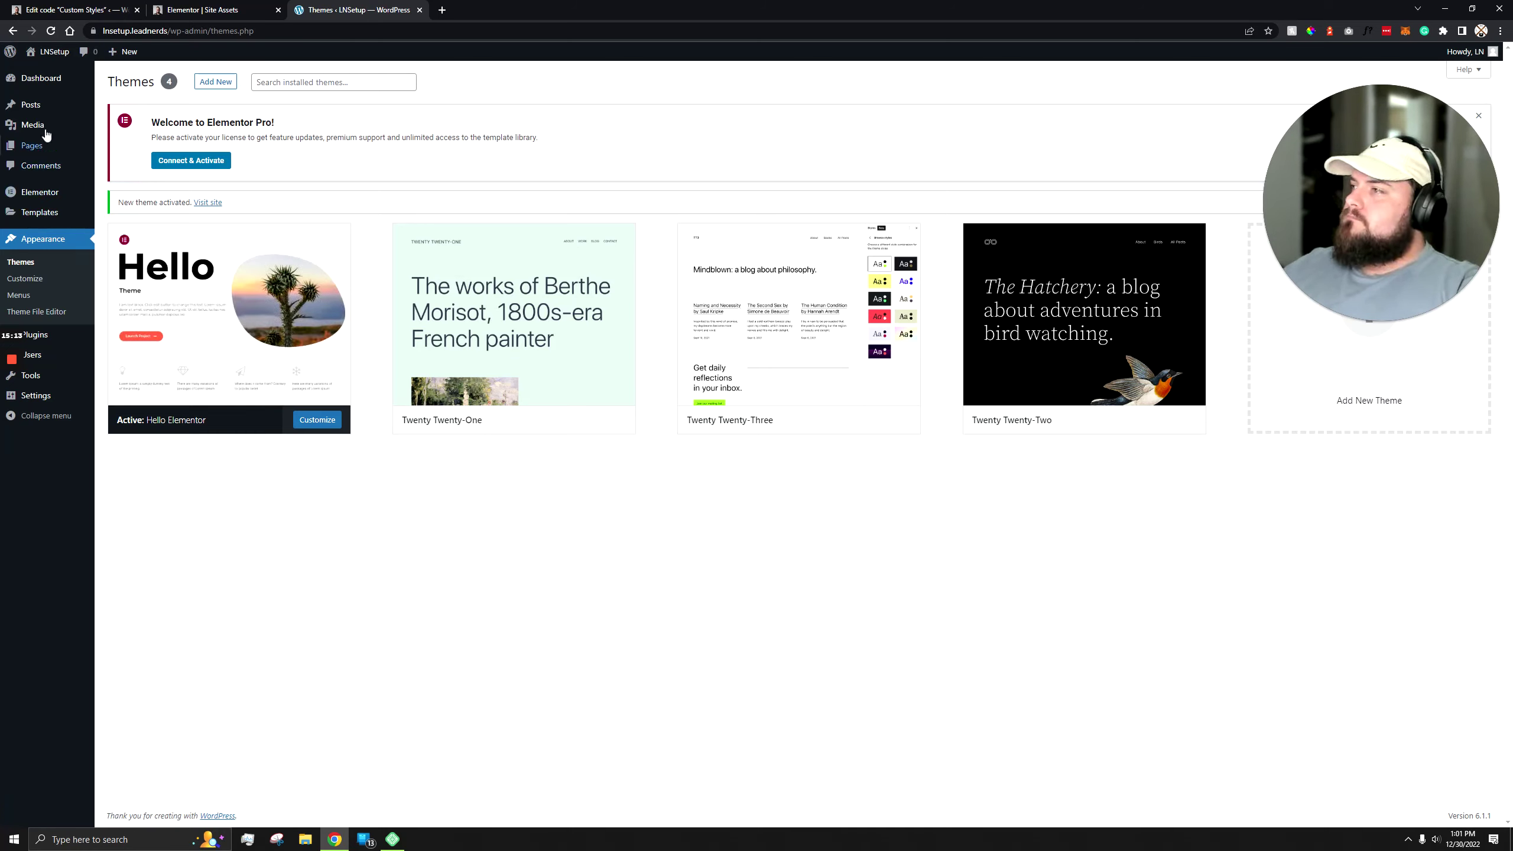
Step: Add a new page titled "Site Assets", dismissing the block editor's welcome guide
click(35, 147)
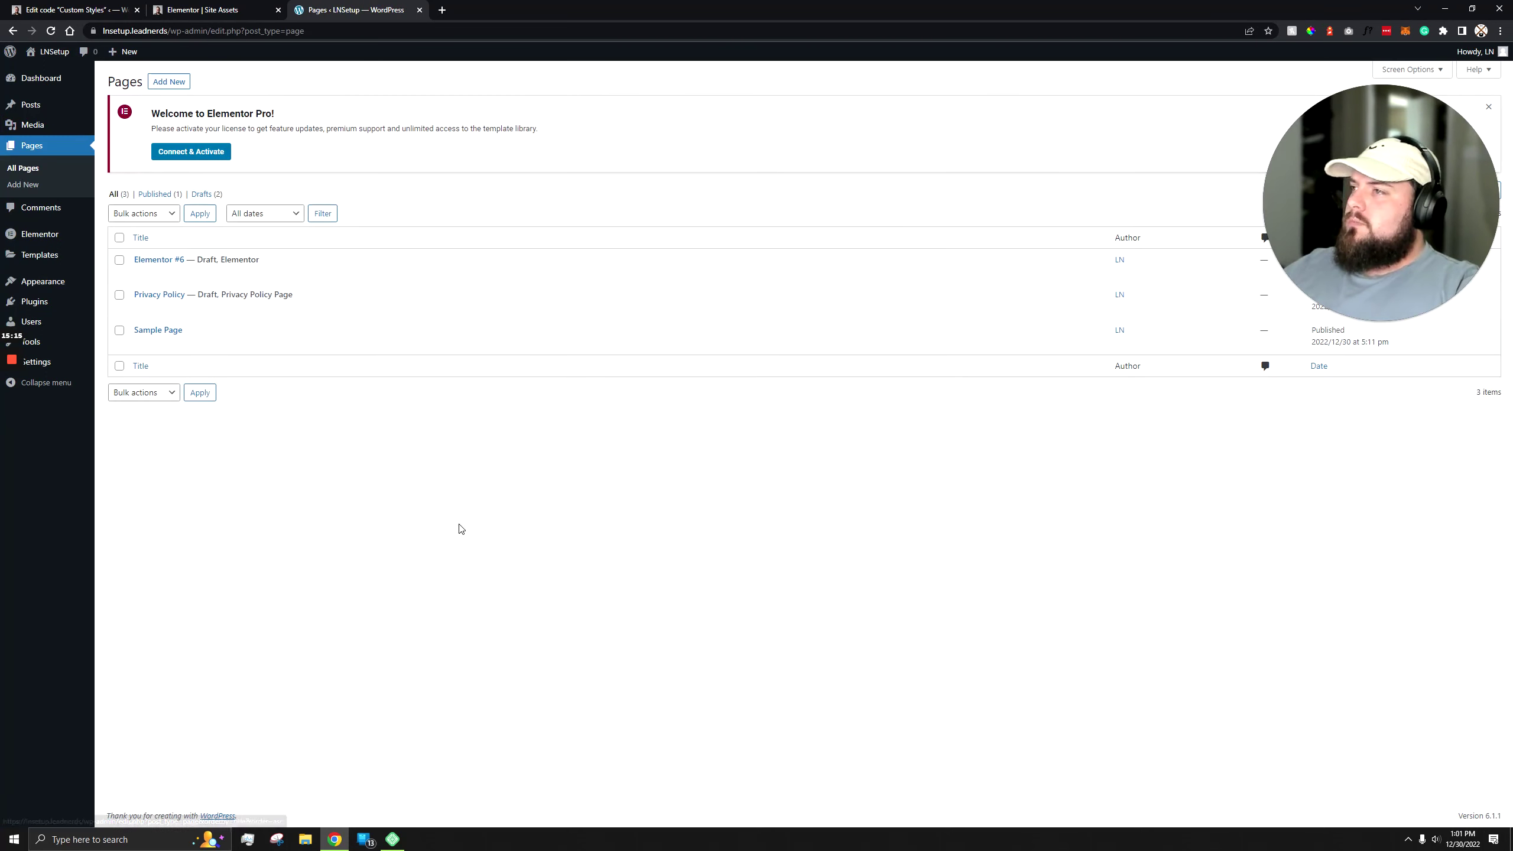
click(182, 86)
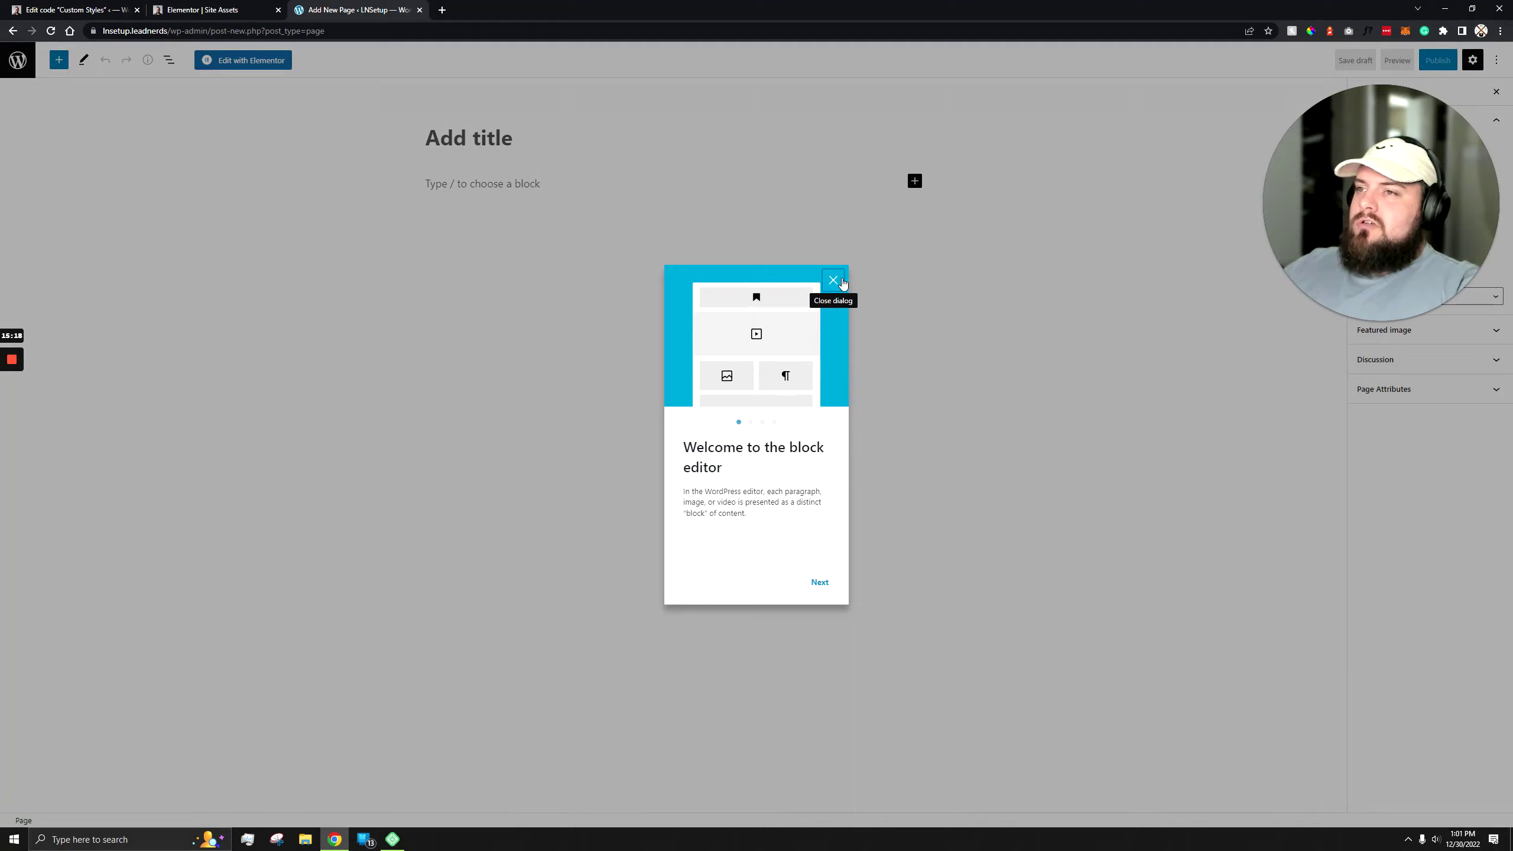
click(833, 281)
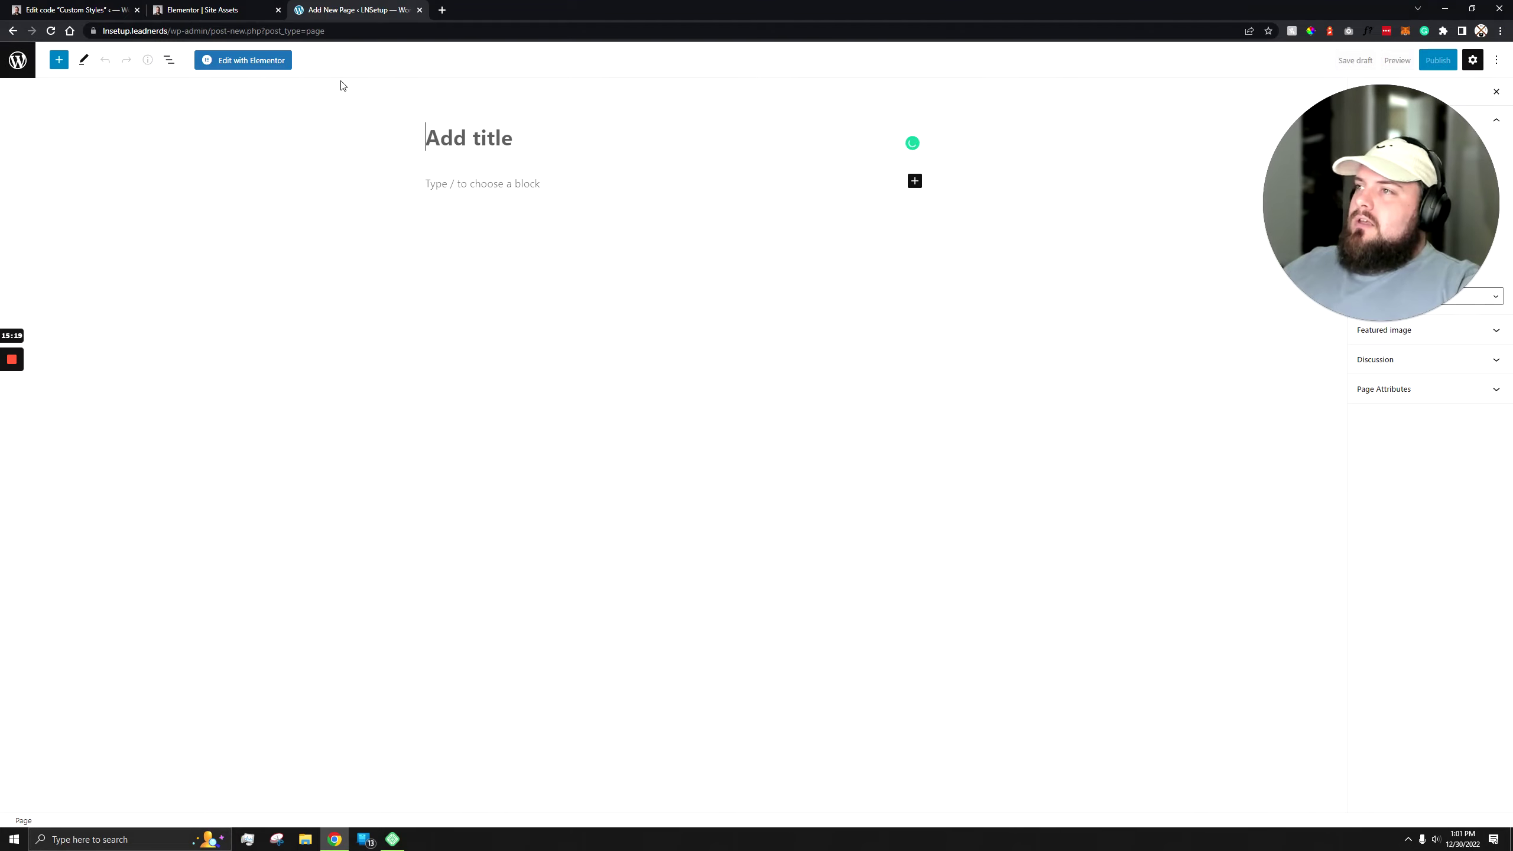
text(S)
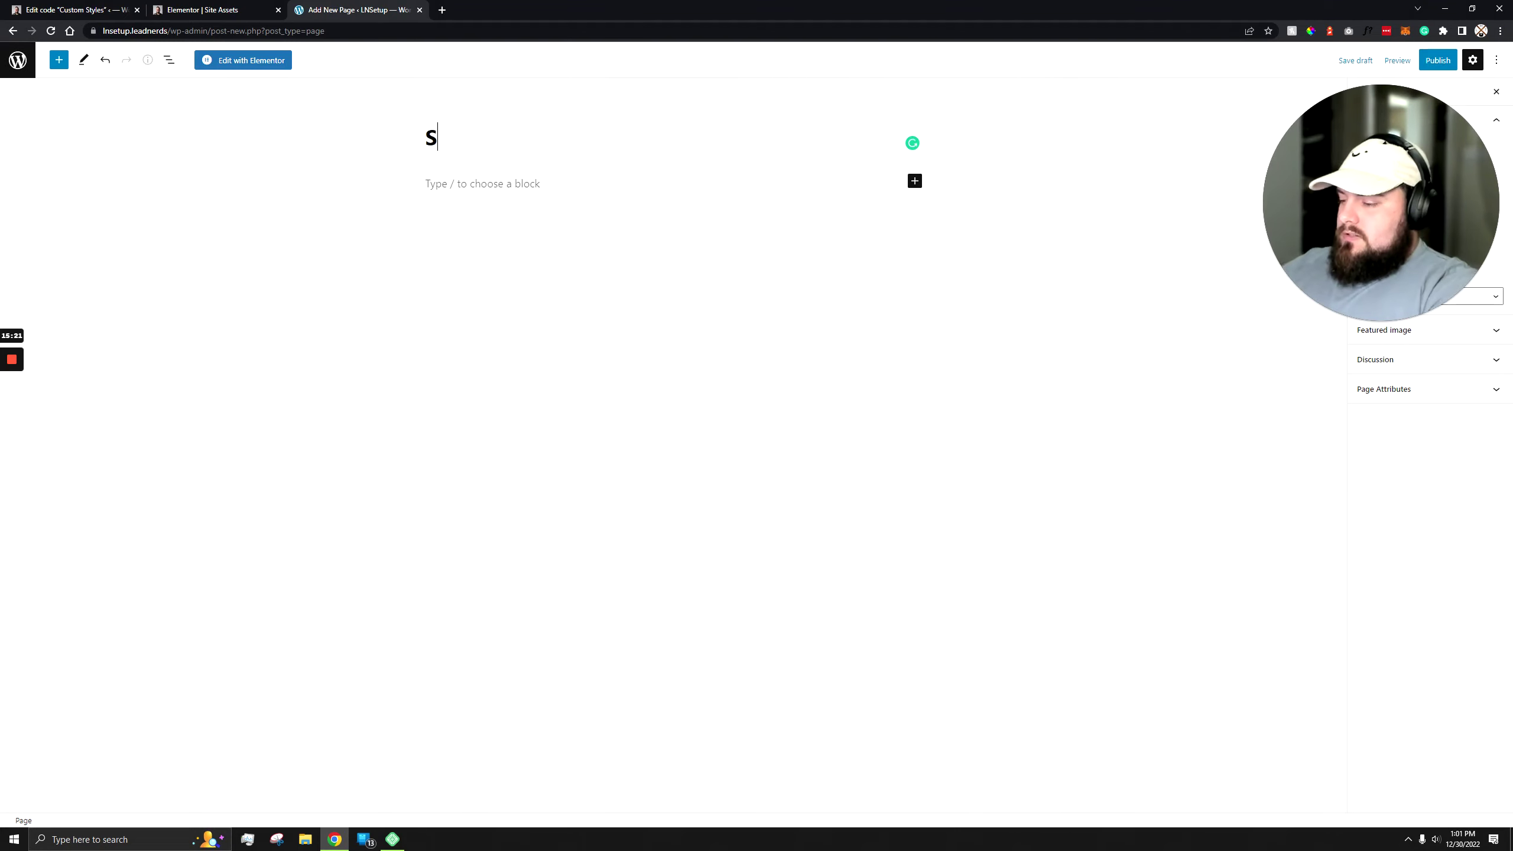
text(ite Assets)
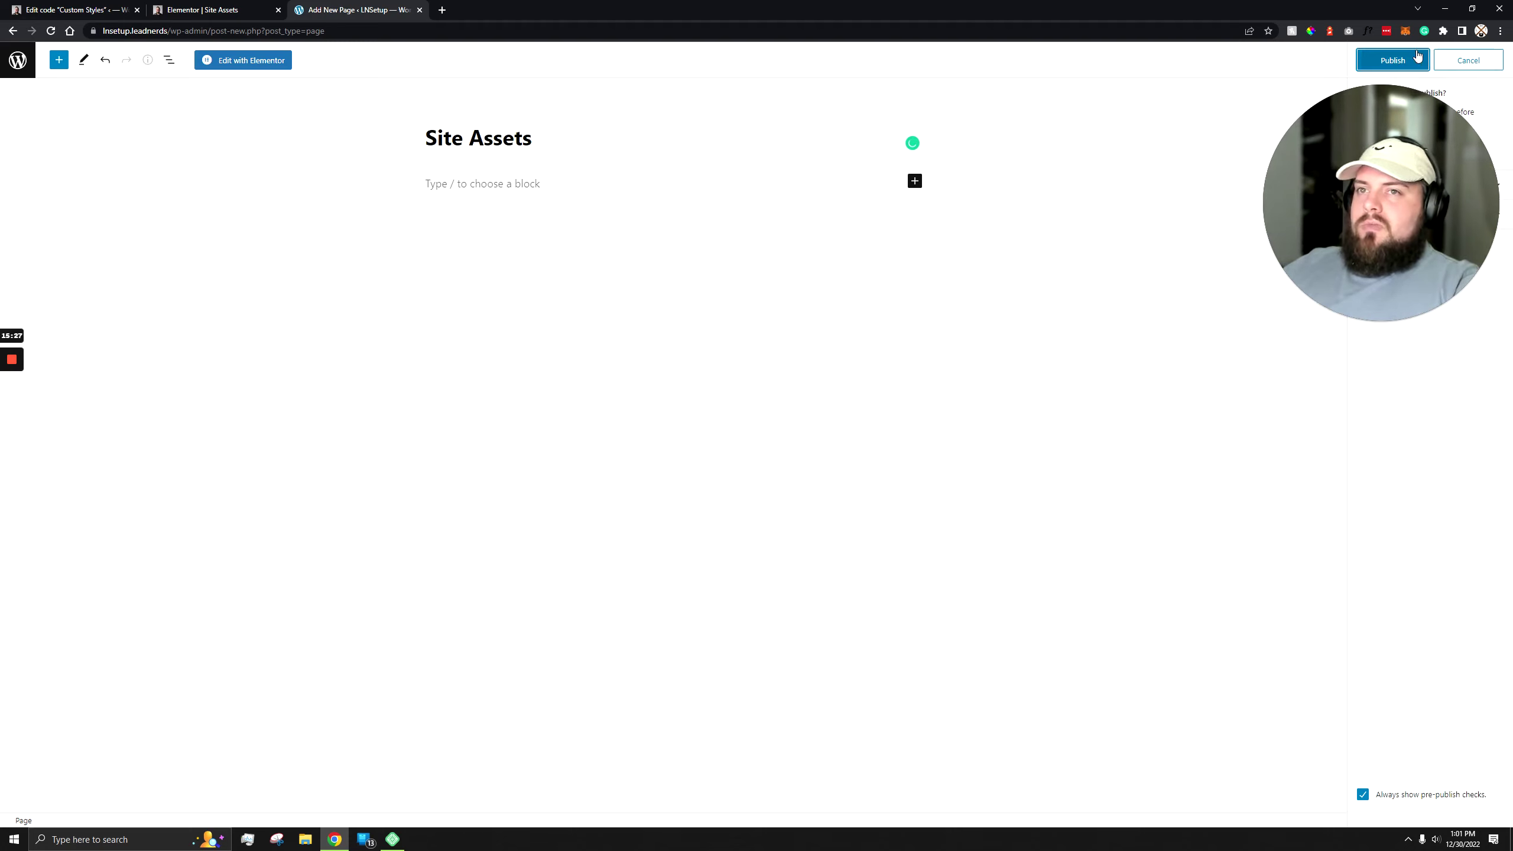
Step: Publish the Site Assets page with its visibility set to Private
drag(1383, 202, 1085, 208)
click(1489, 186)
click(1371, 286)
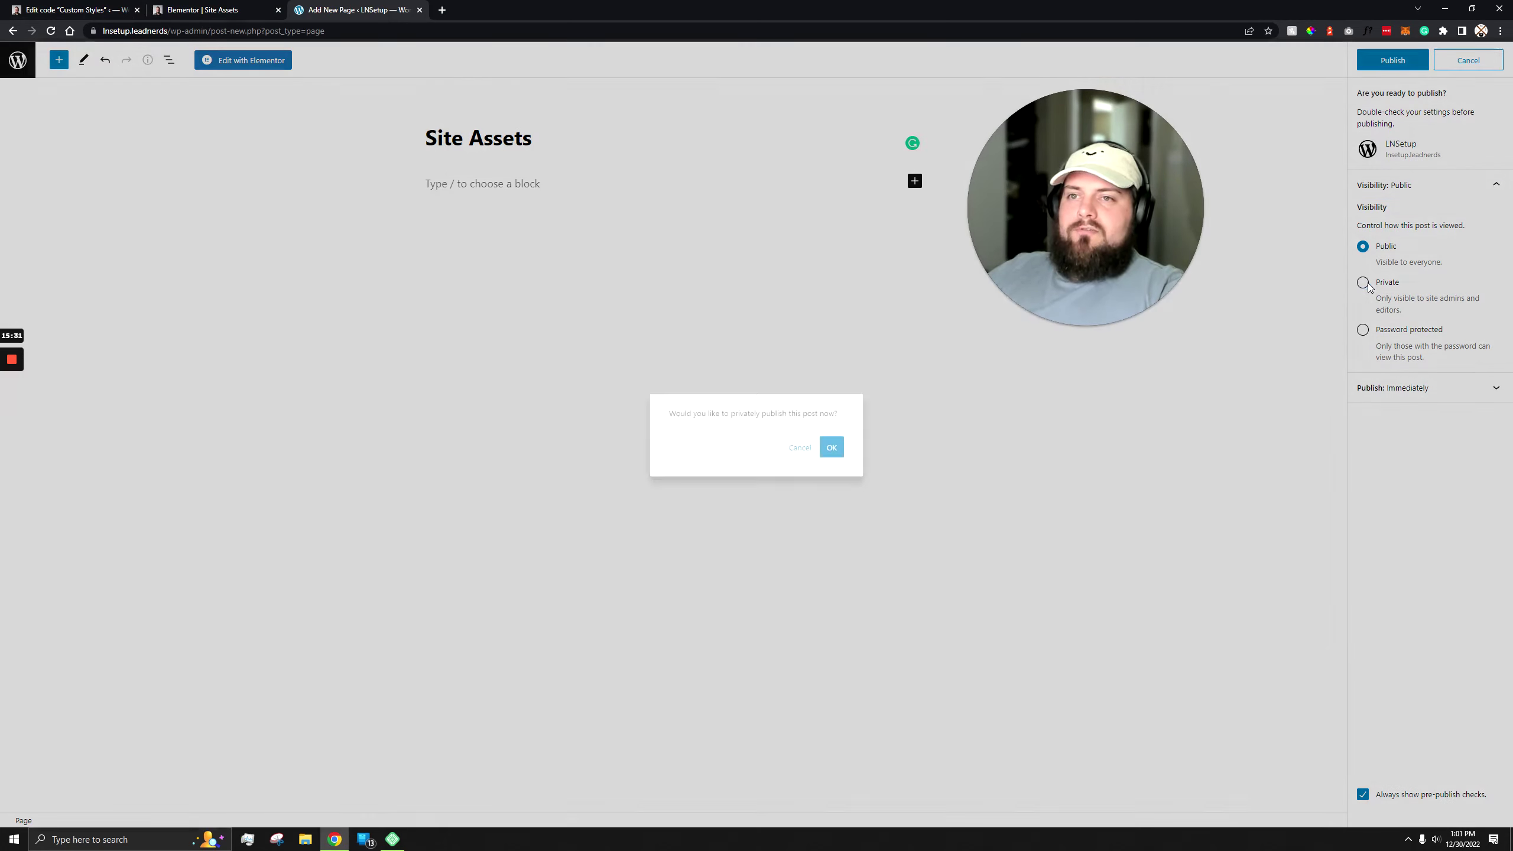
click(831, 449)
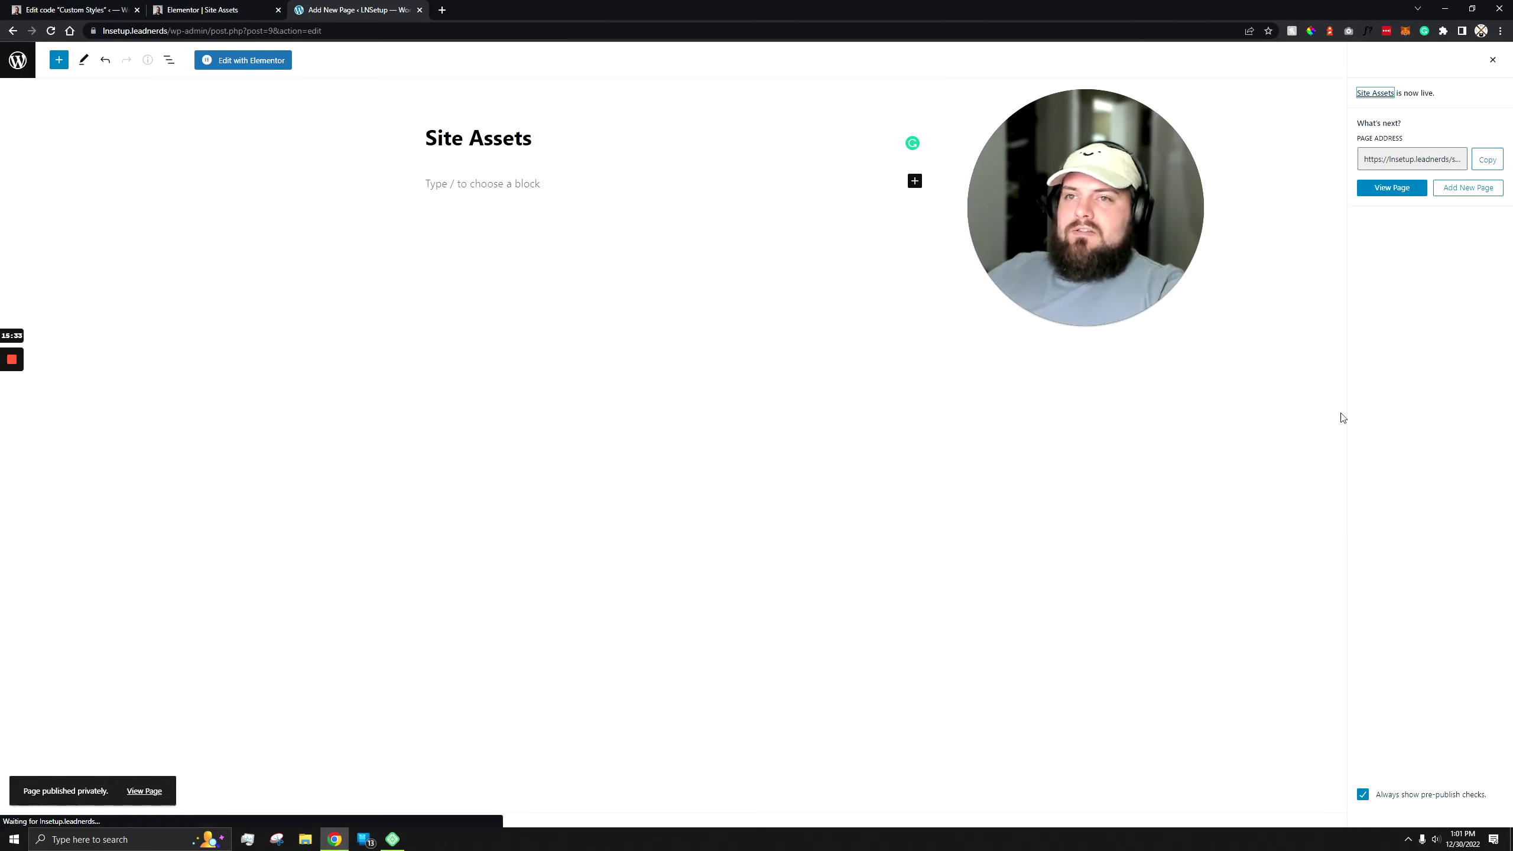
drag(1189, 140, 1485, 127)
Step: Open the page in Elementor, set the site-wide Default Page Layout to Elementor Full Width, and save the site settings
click(243, 60)
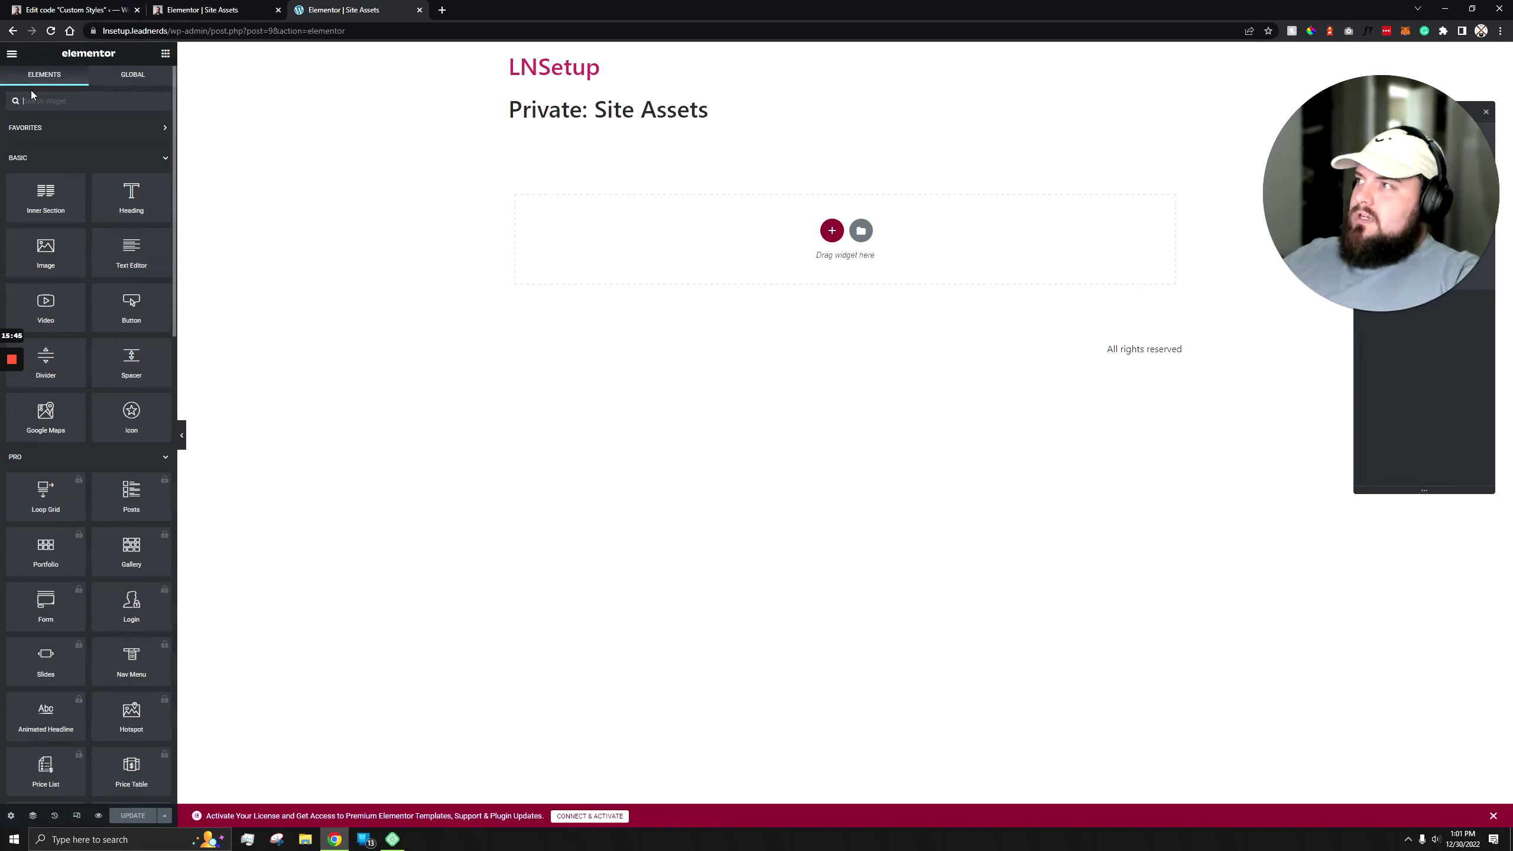
click(12, 55)
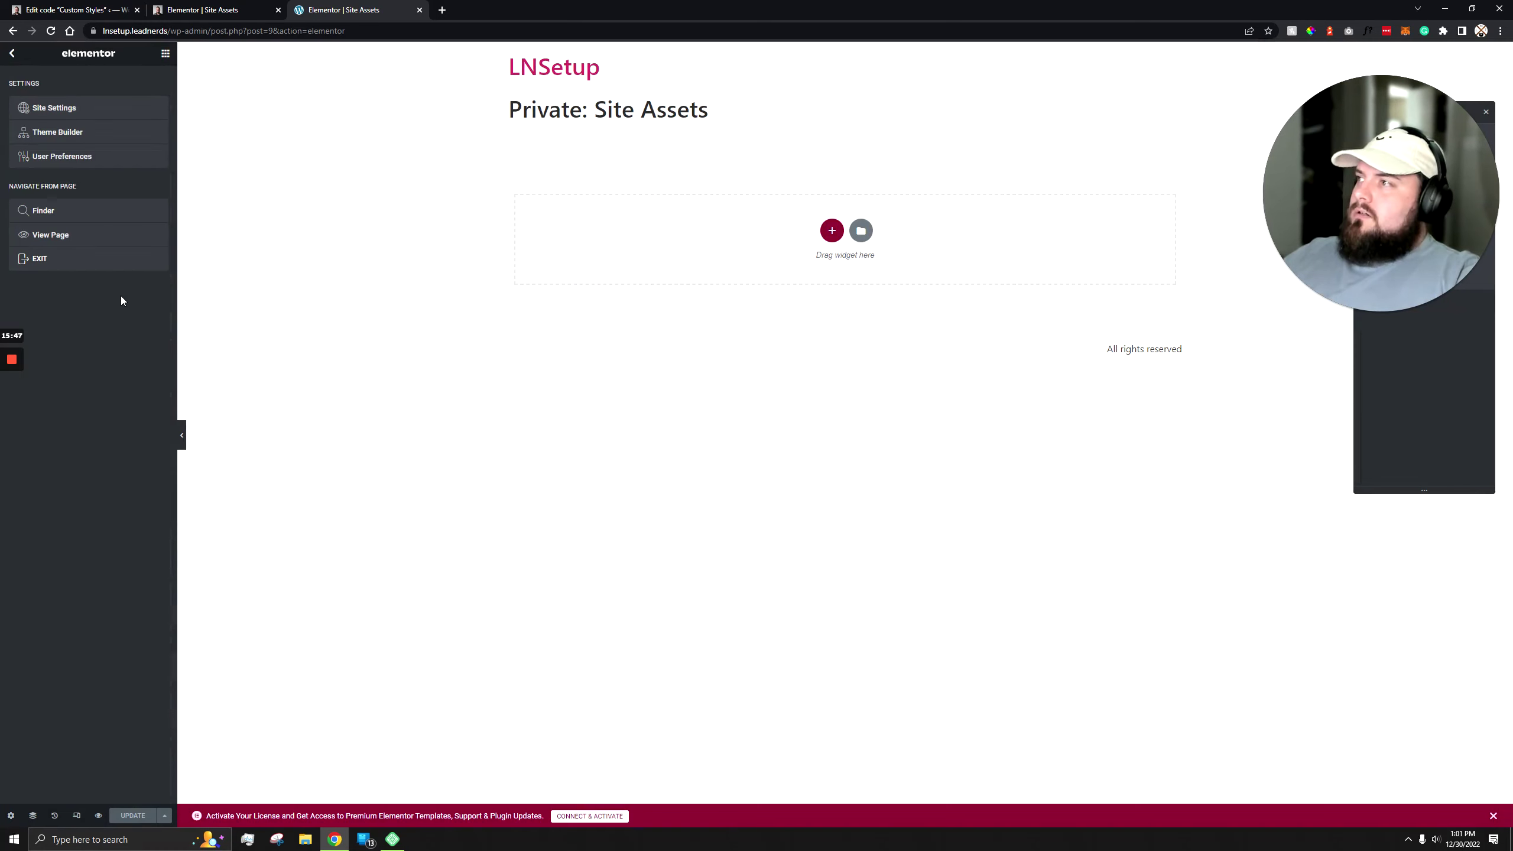
click(84, 108)
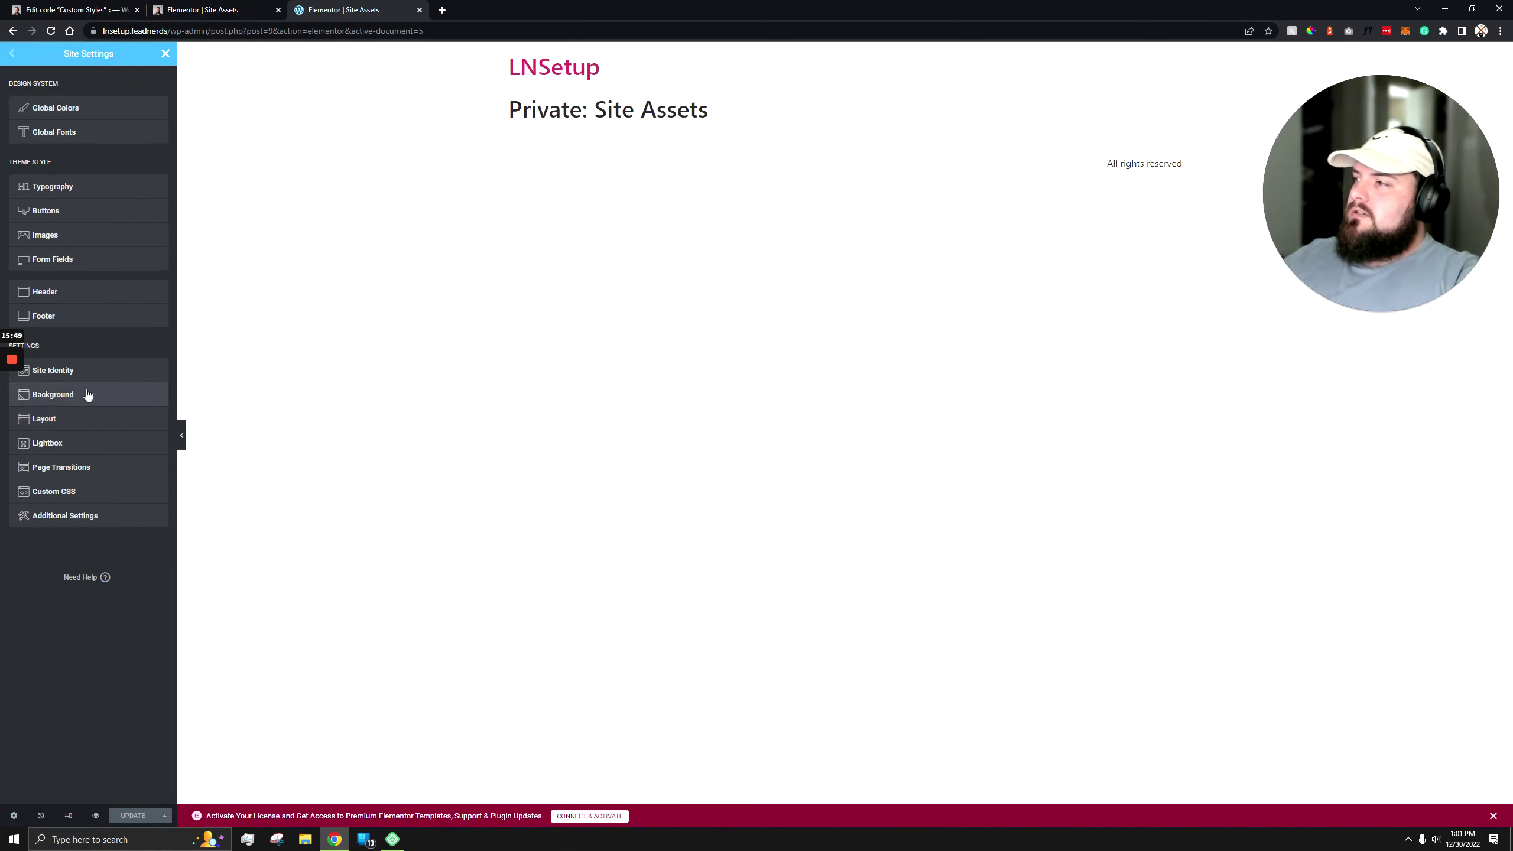
click(83, 428)
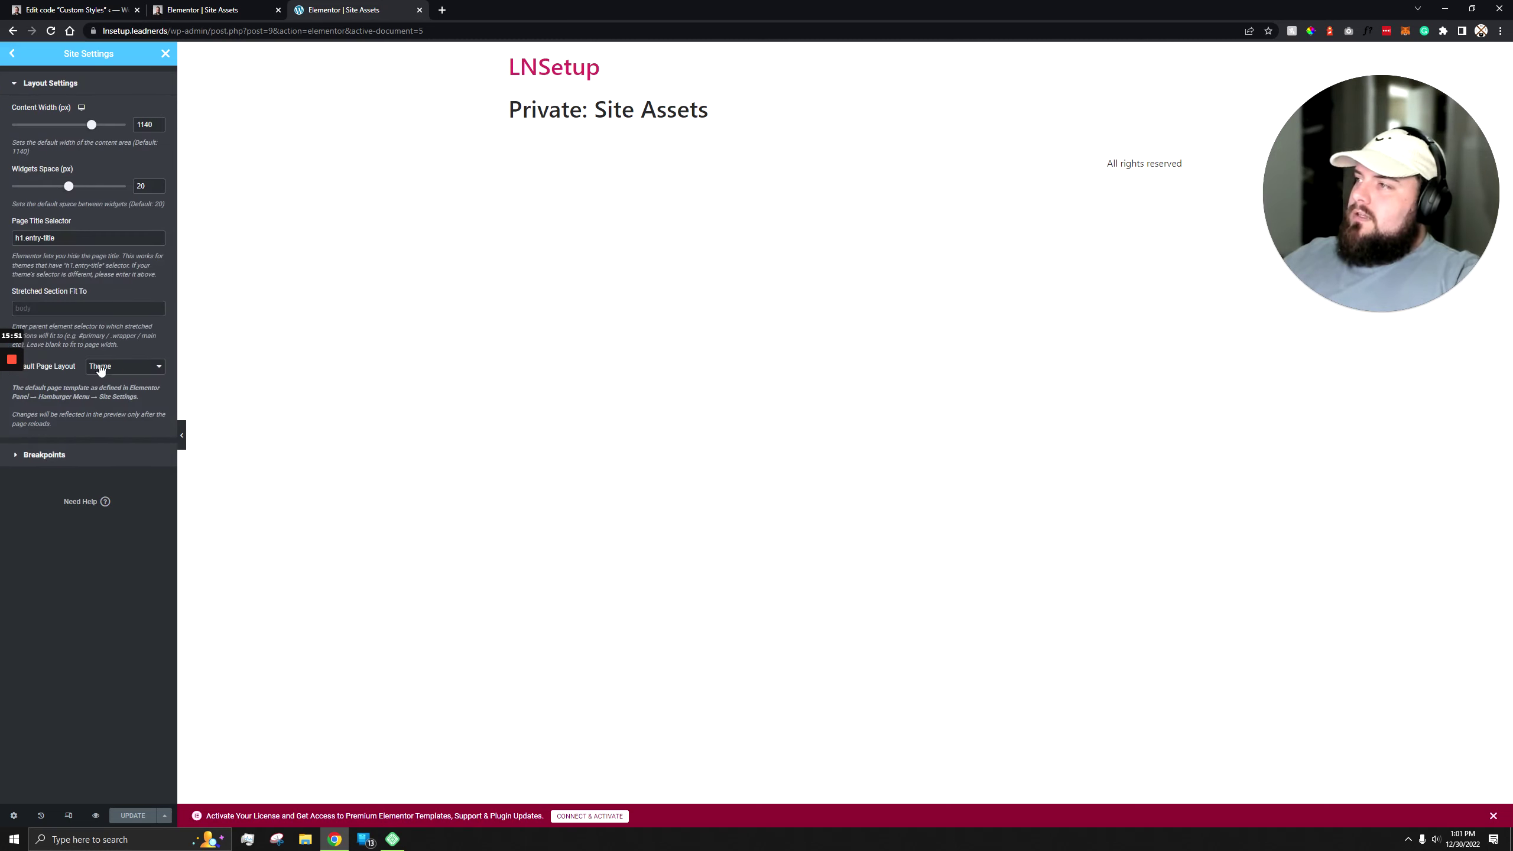
click(101, 367)
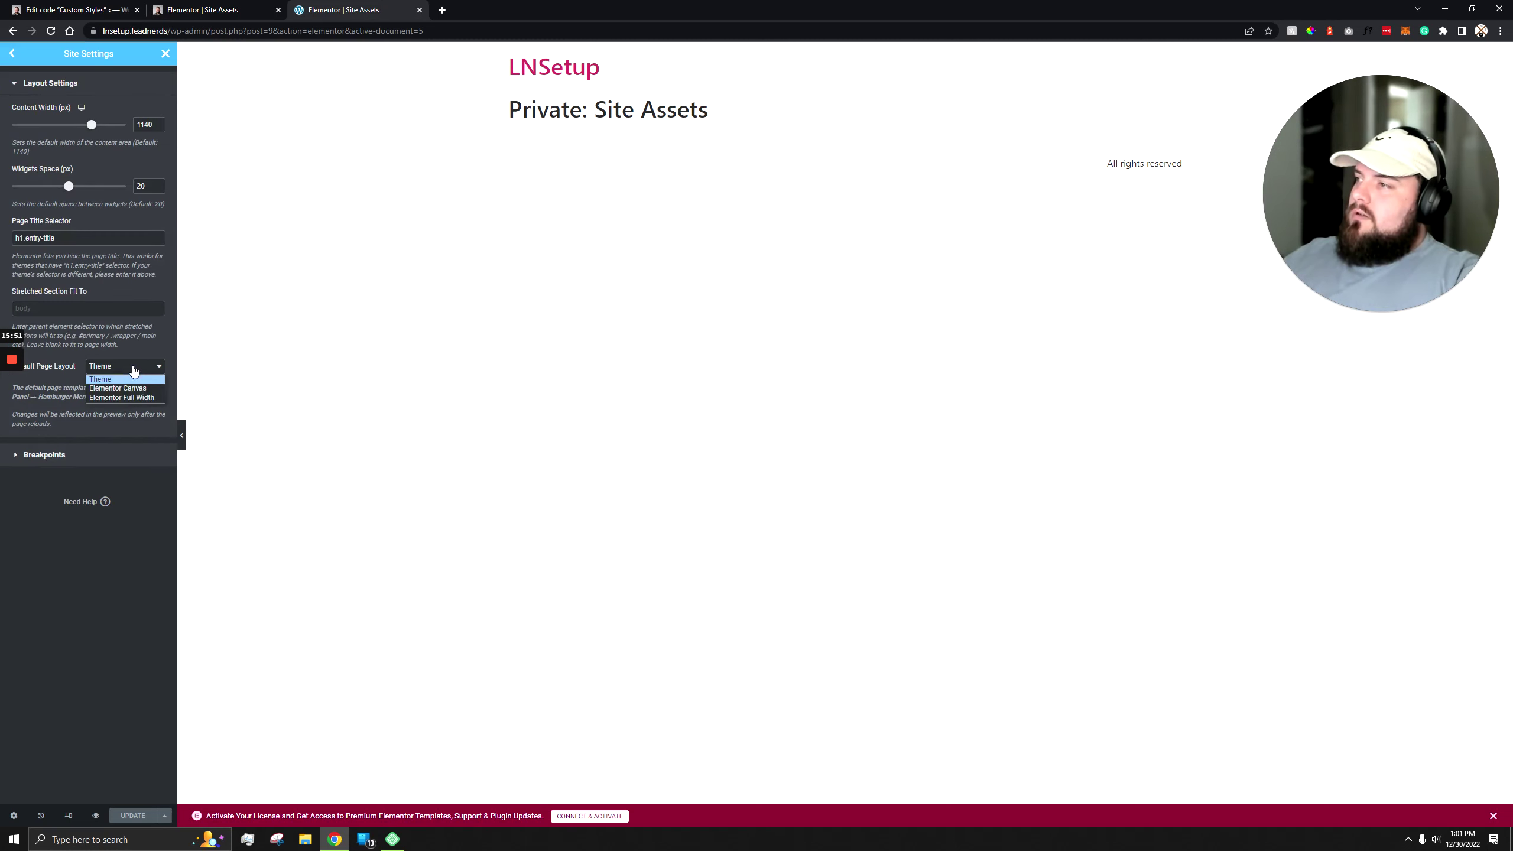
click(143, 398)
click(130, 819)
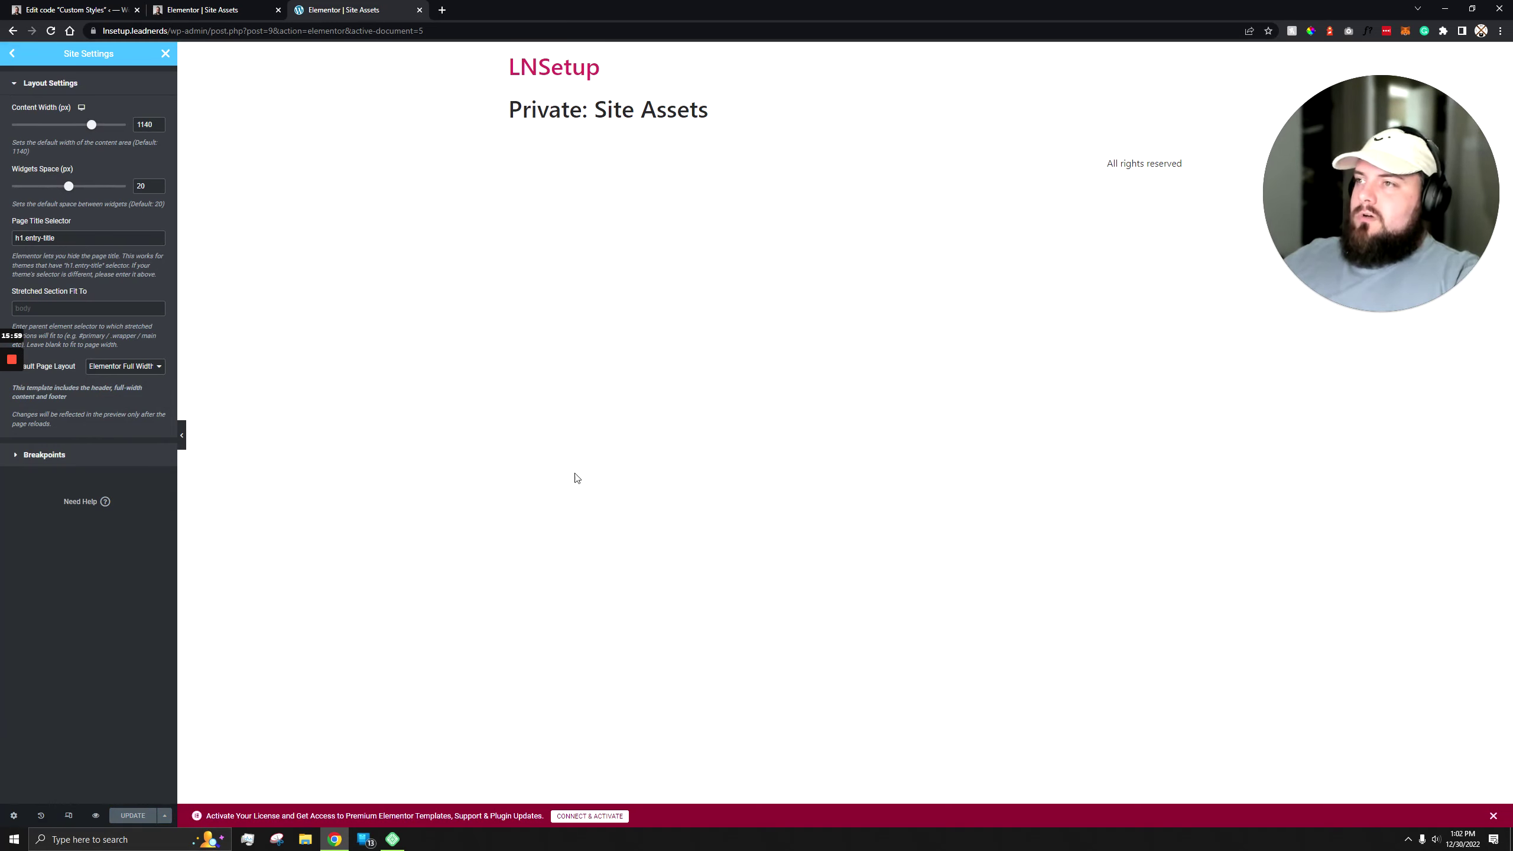
Step: Leave the site settings, set the Site Assets page's own layout to Elementor Canvas, update the page, and reload the editor
click(13, 815)
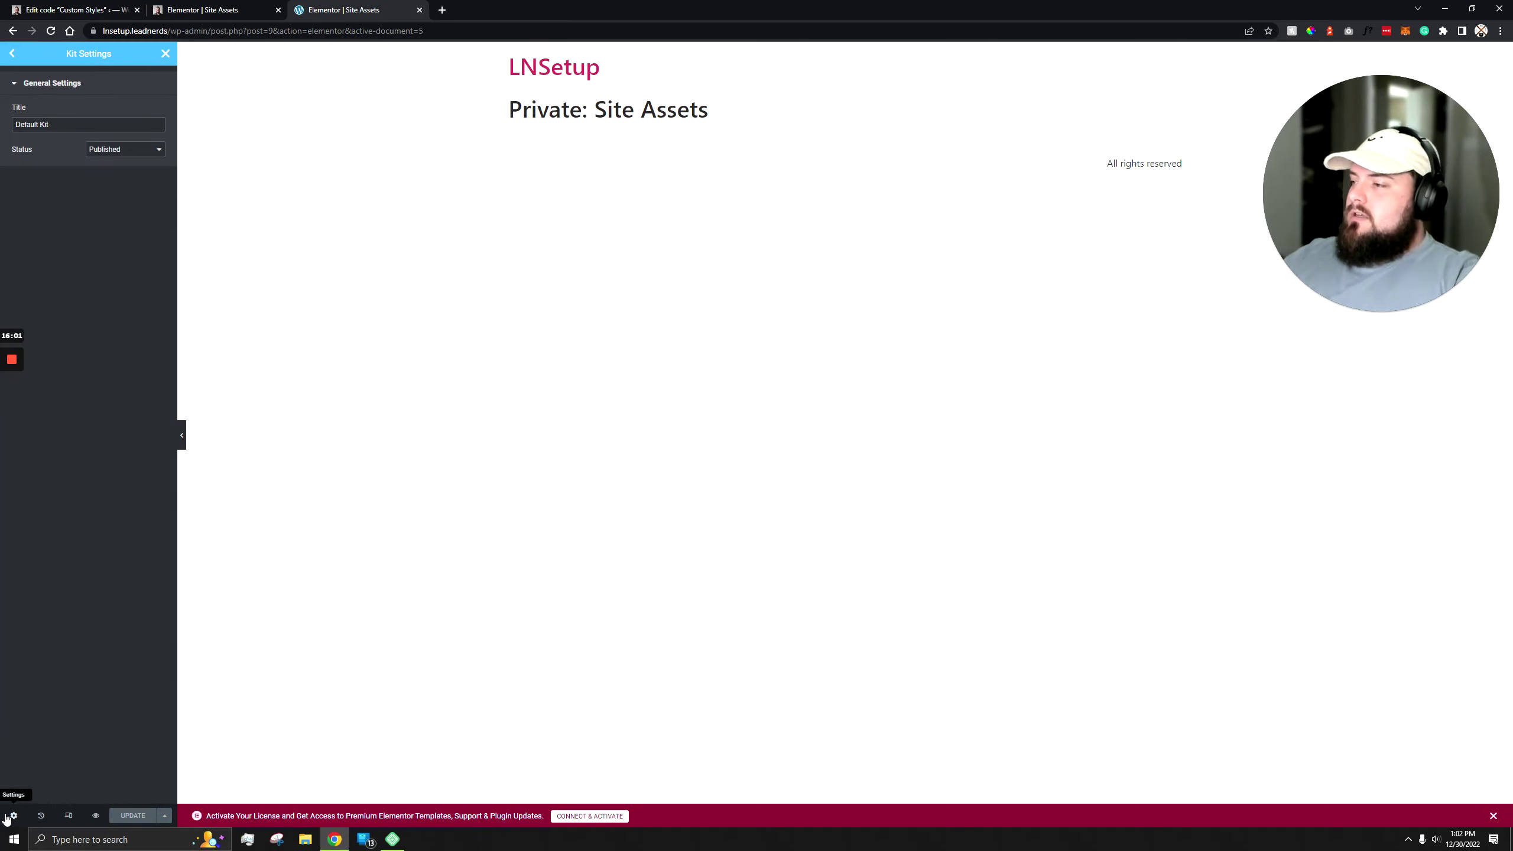
click(166, 54)
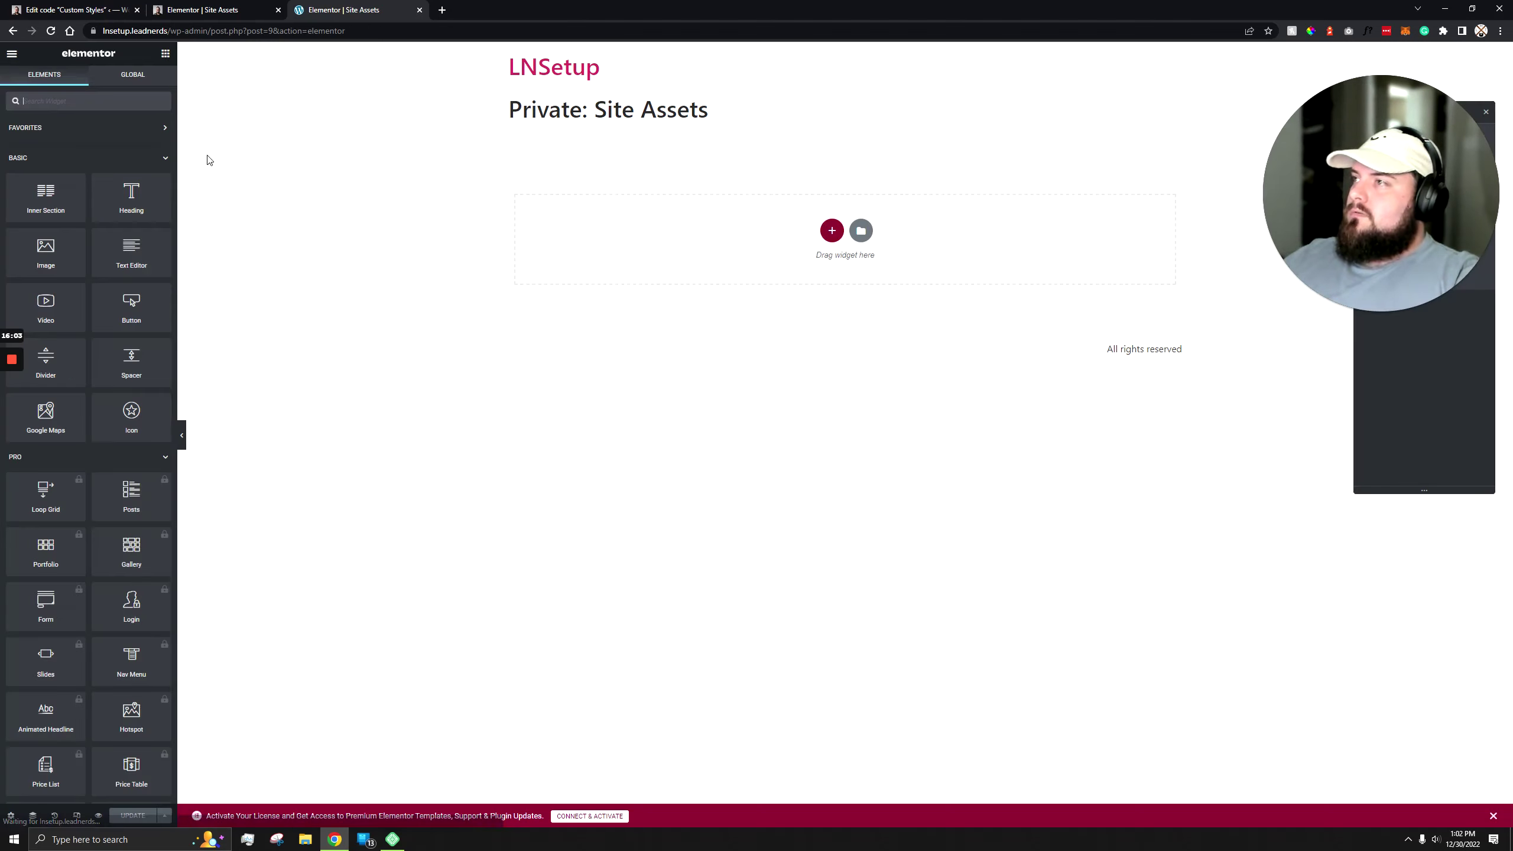
click(11, 815)
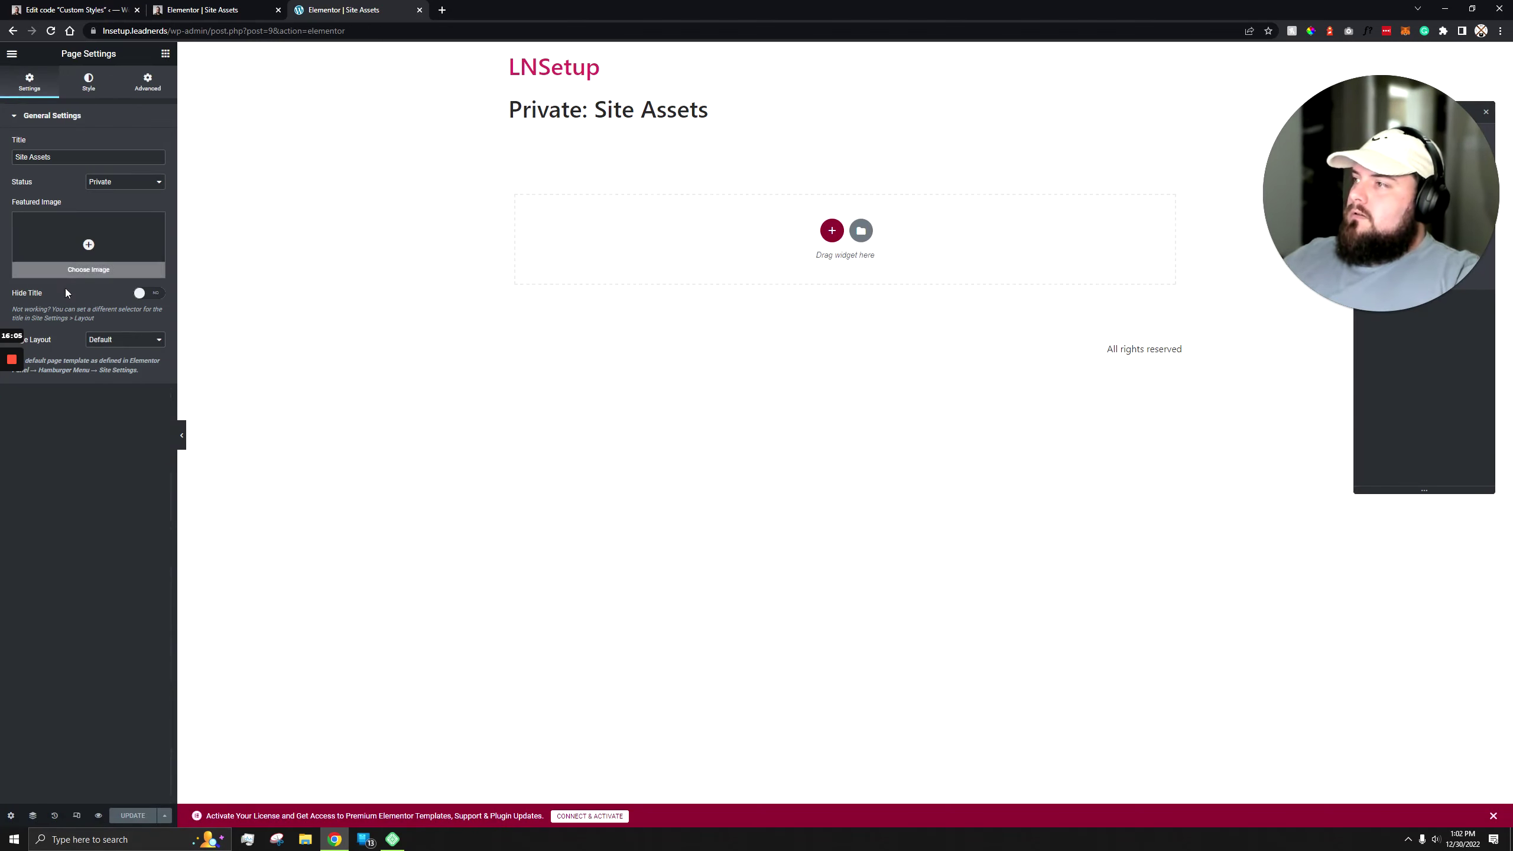
click(148, 342)
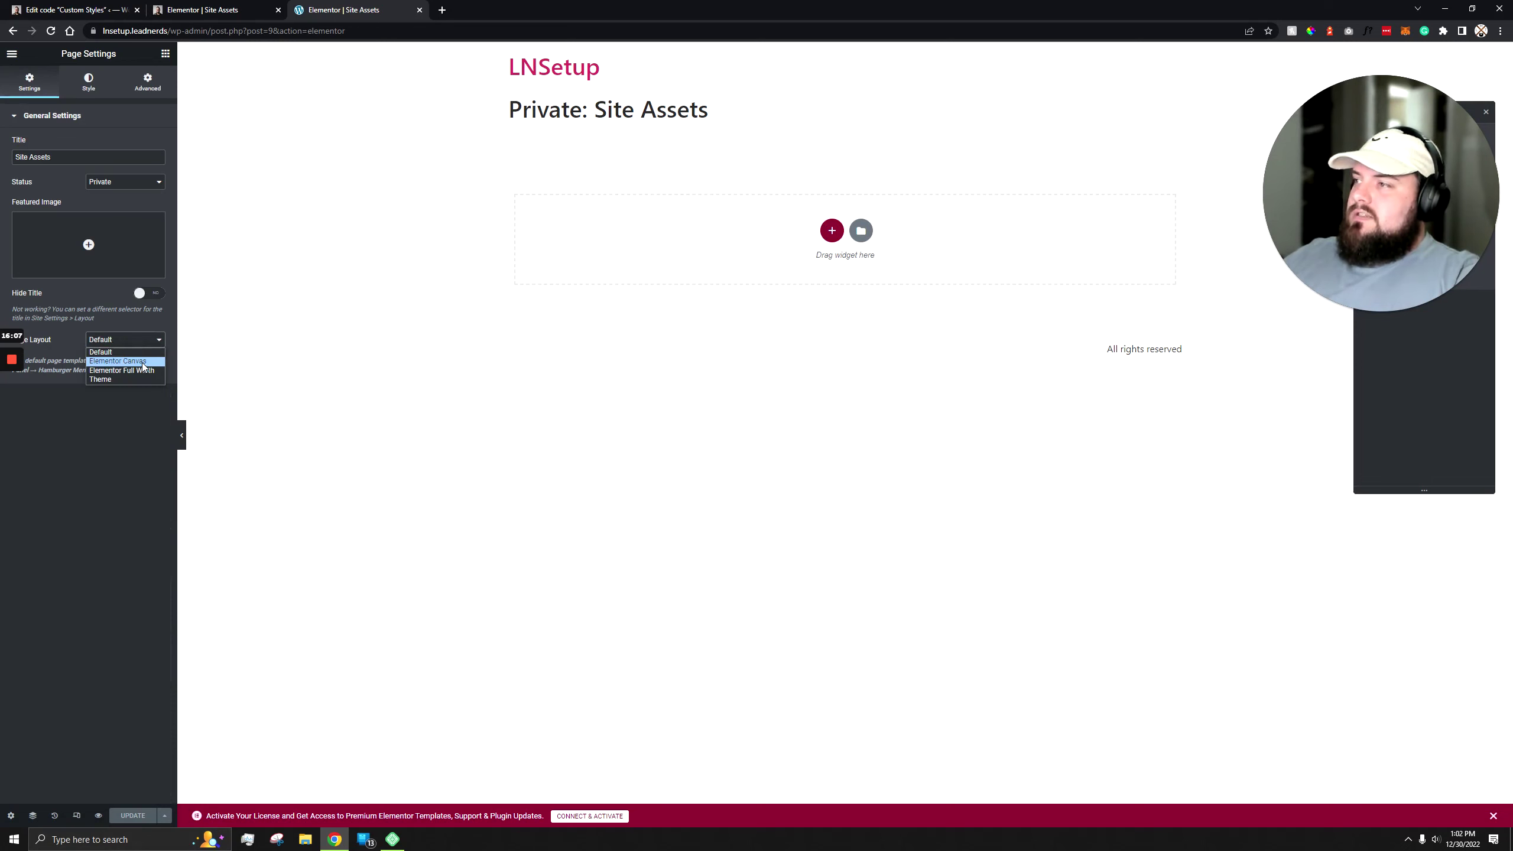
click(150, 361)
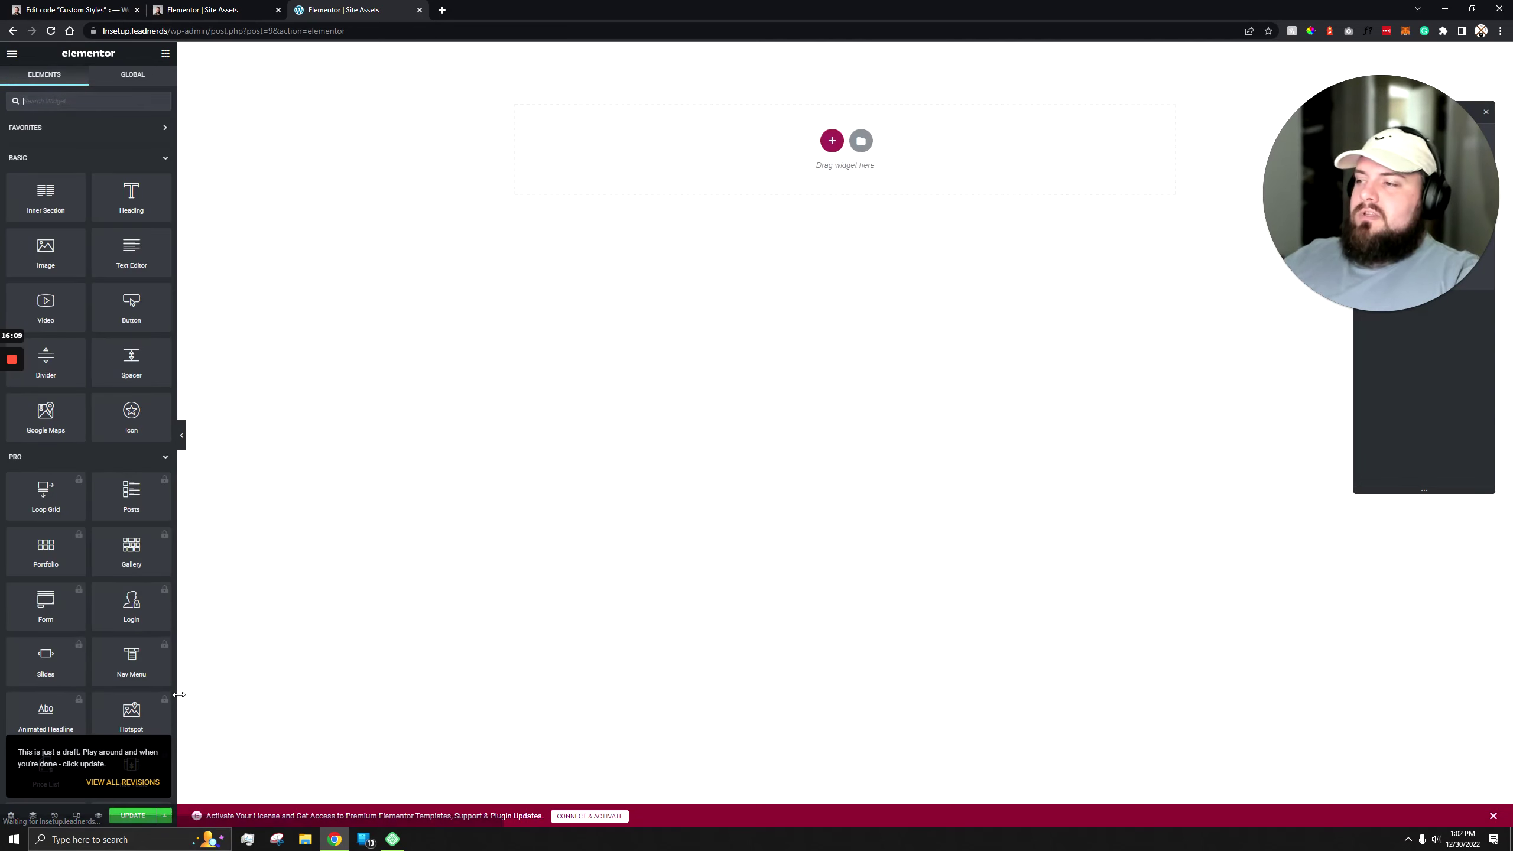
click(133, 818)
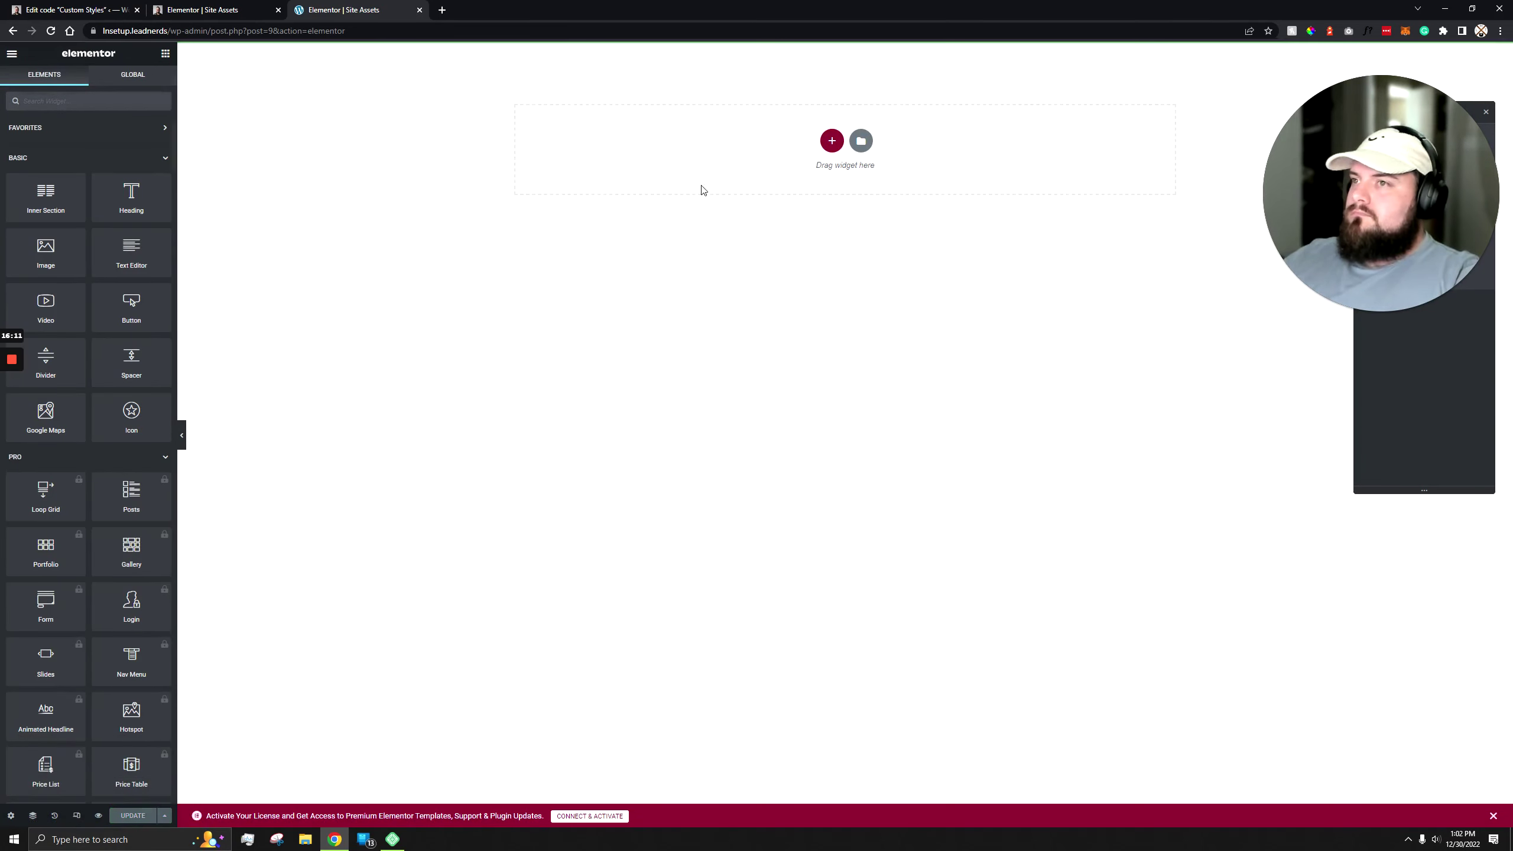
click(51, 30)
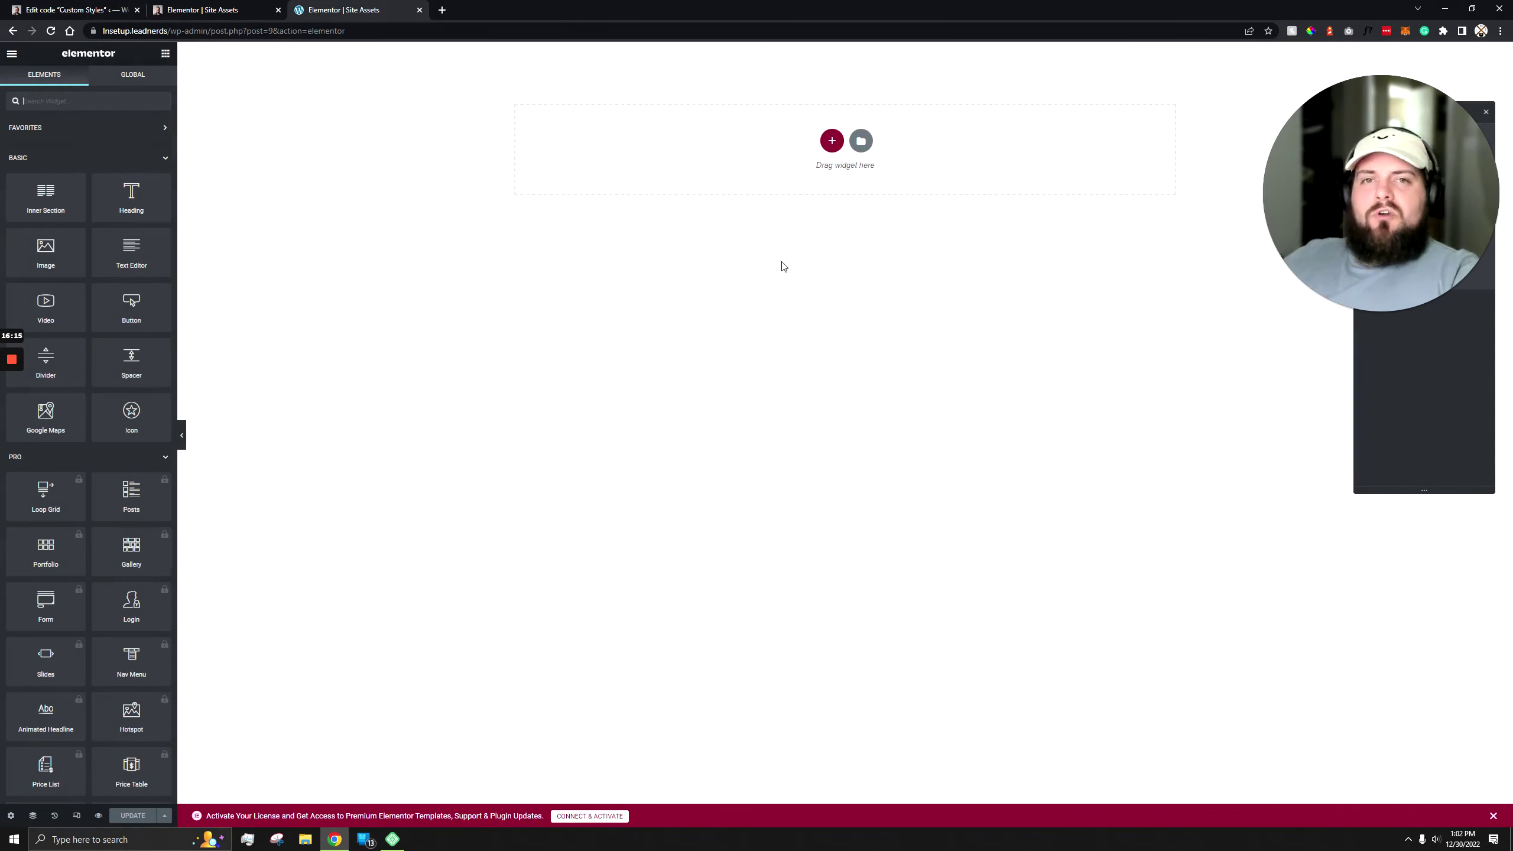
Step: Import the Site Assets Template file into the saved templates of the Elementor library
click(861, 142)
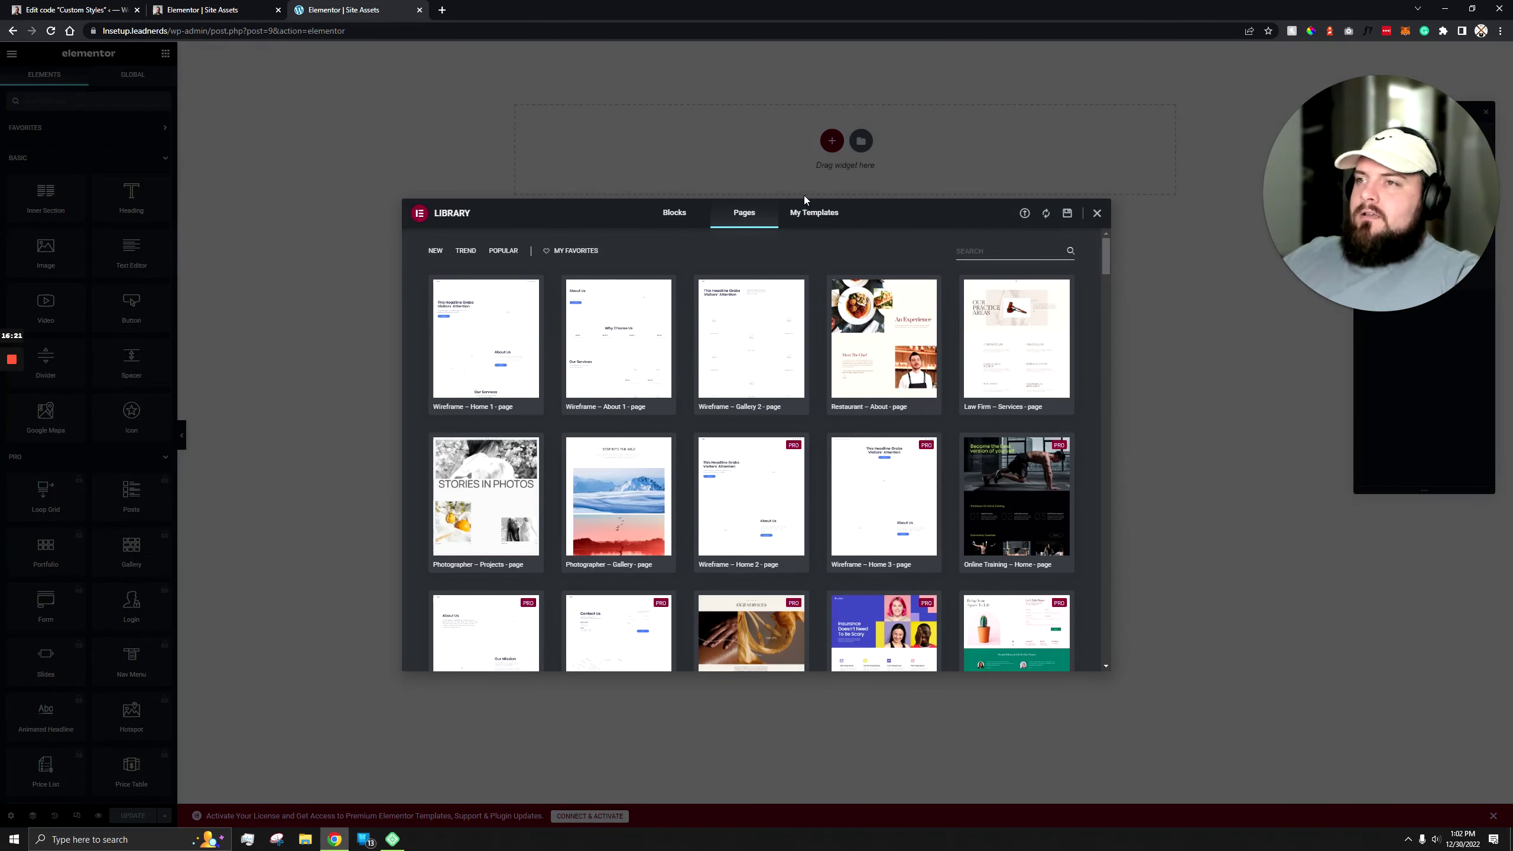
click(817, 213)
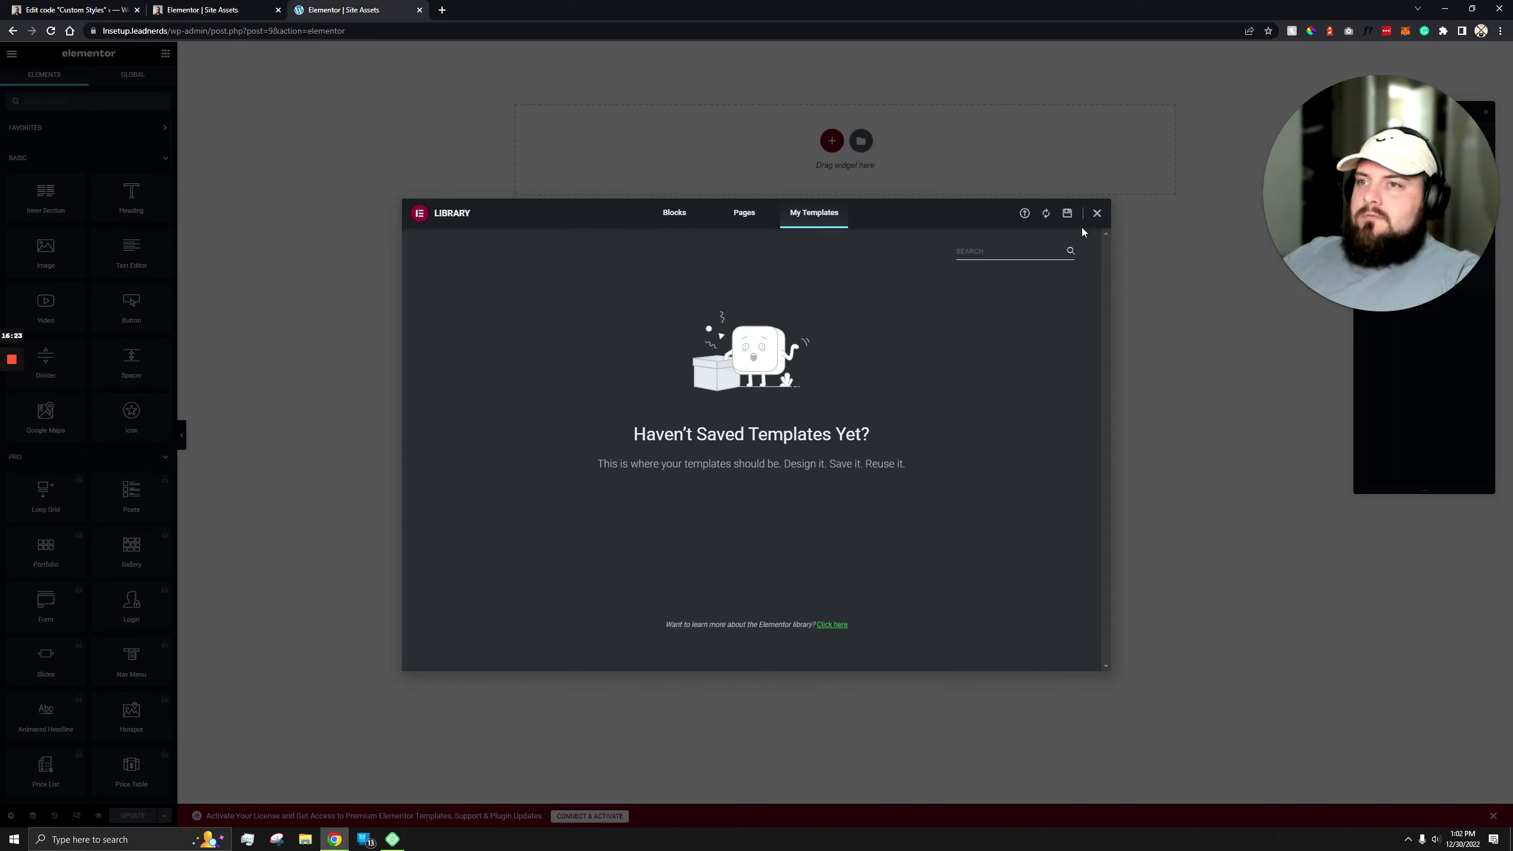
click(1026, 215)
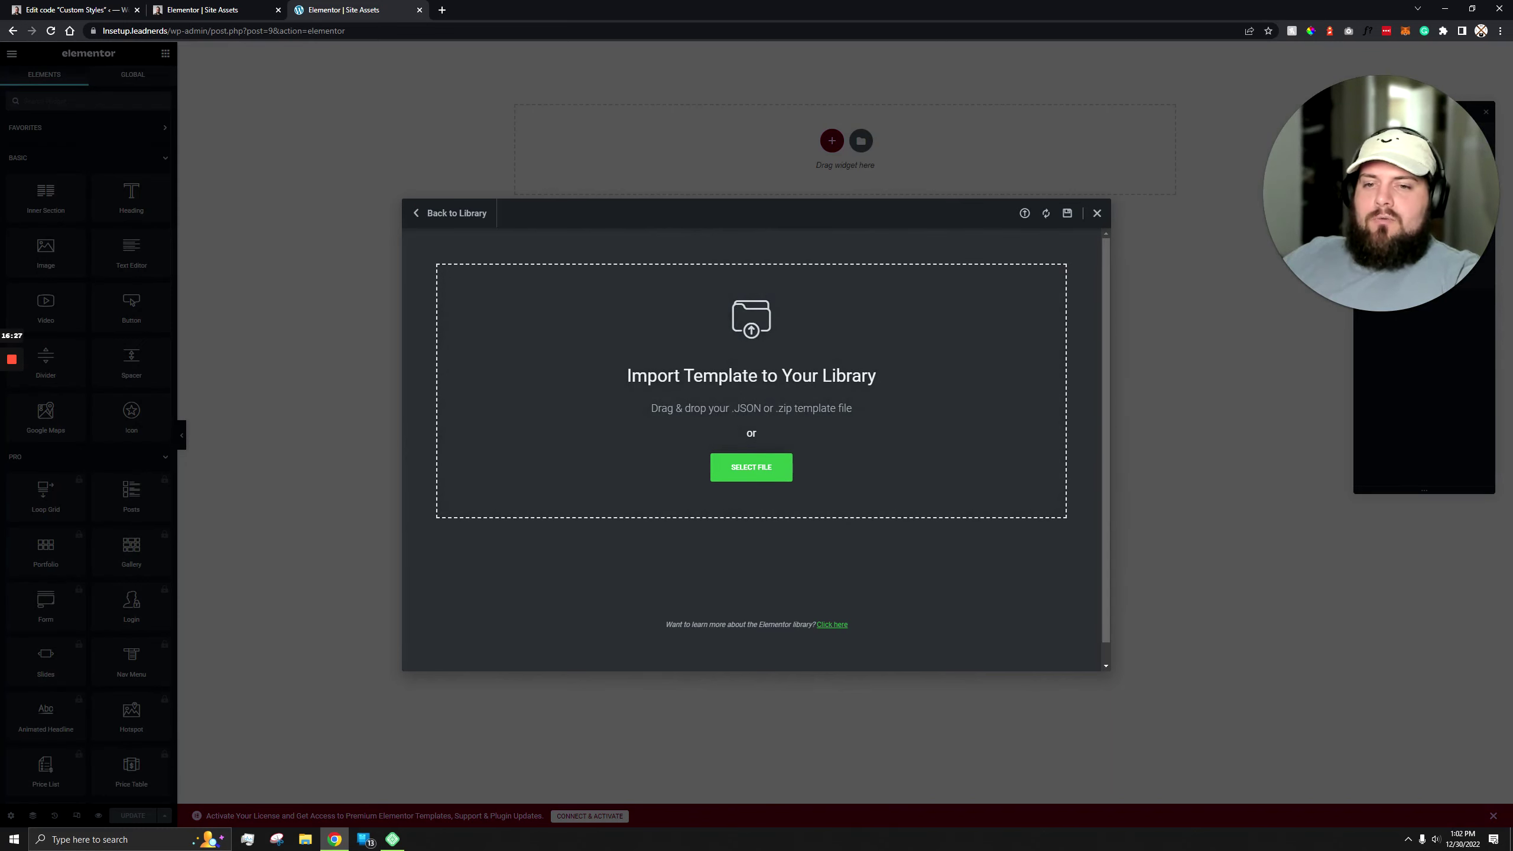
drag(736, 413, 736, 413)
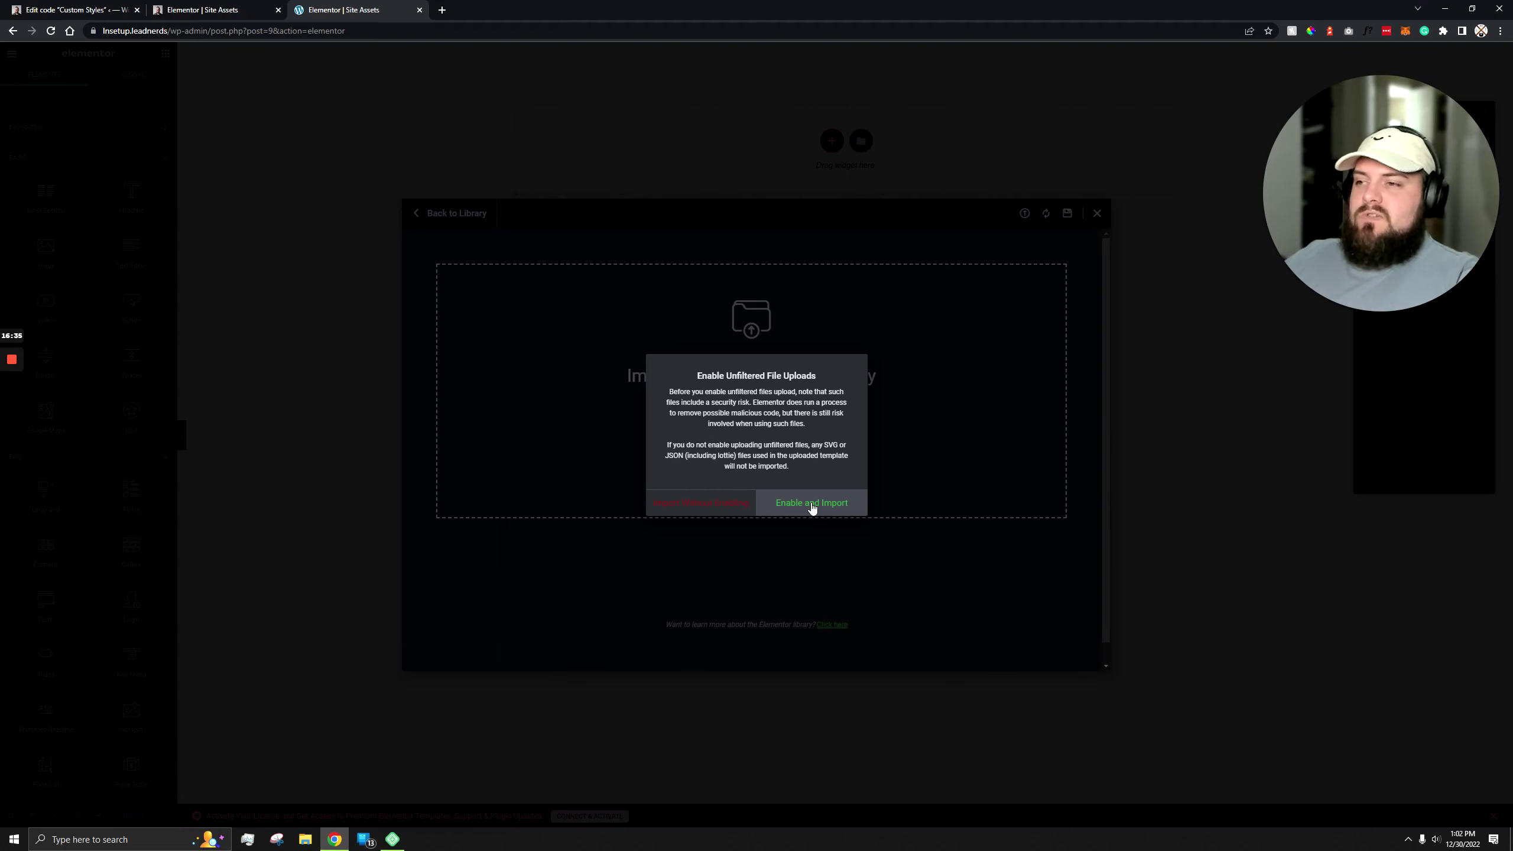
click(687, 503)
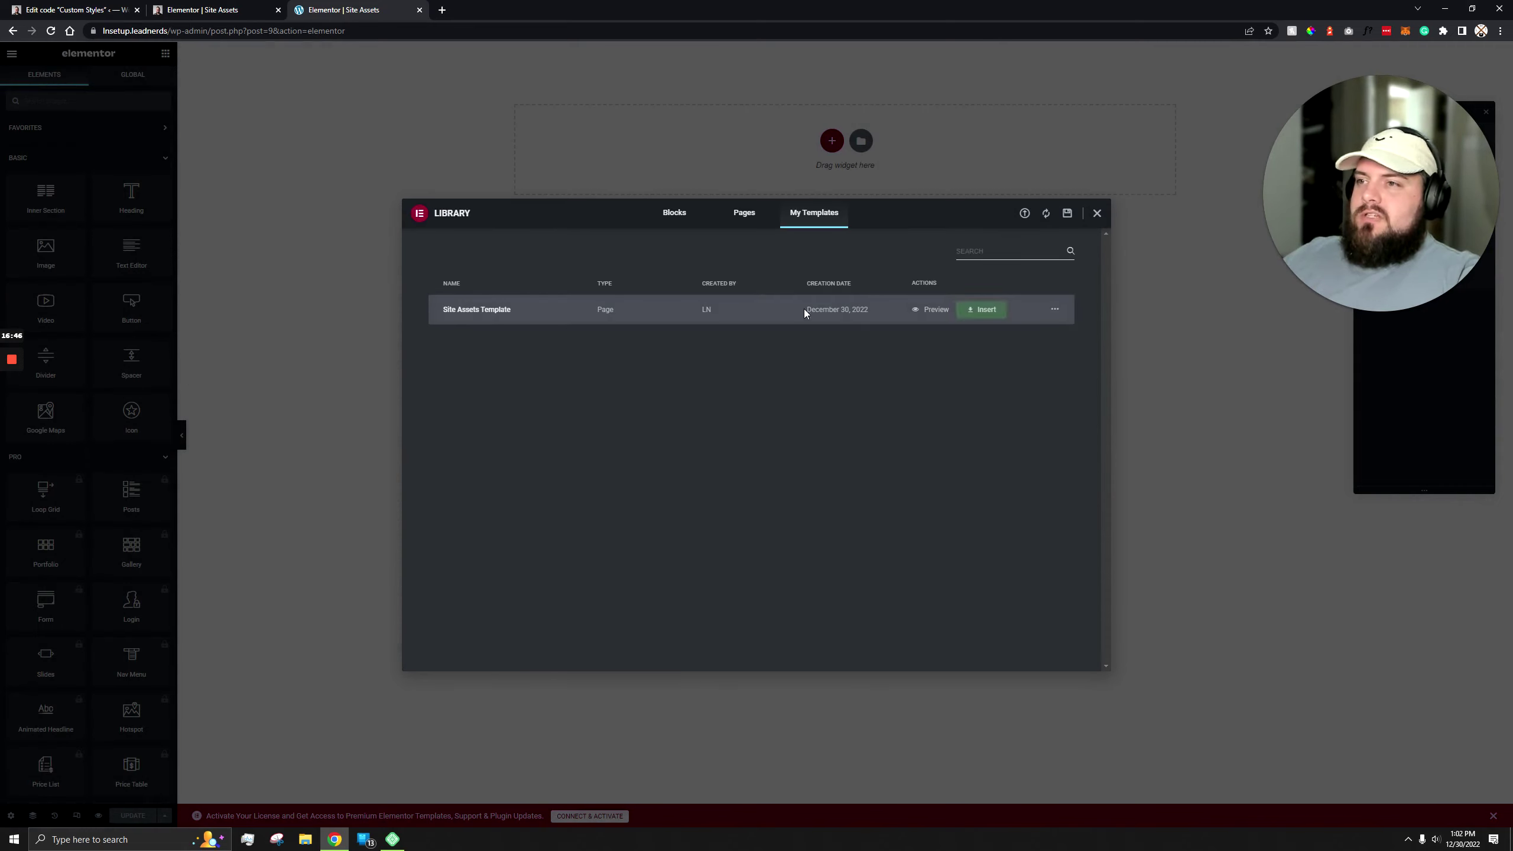
Step: Insert the saved Site Assets Template into the page and look through the inserted guide
click(984, 309)
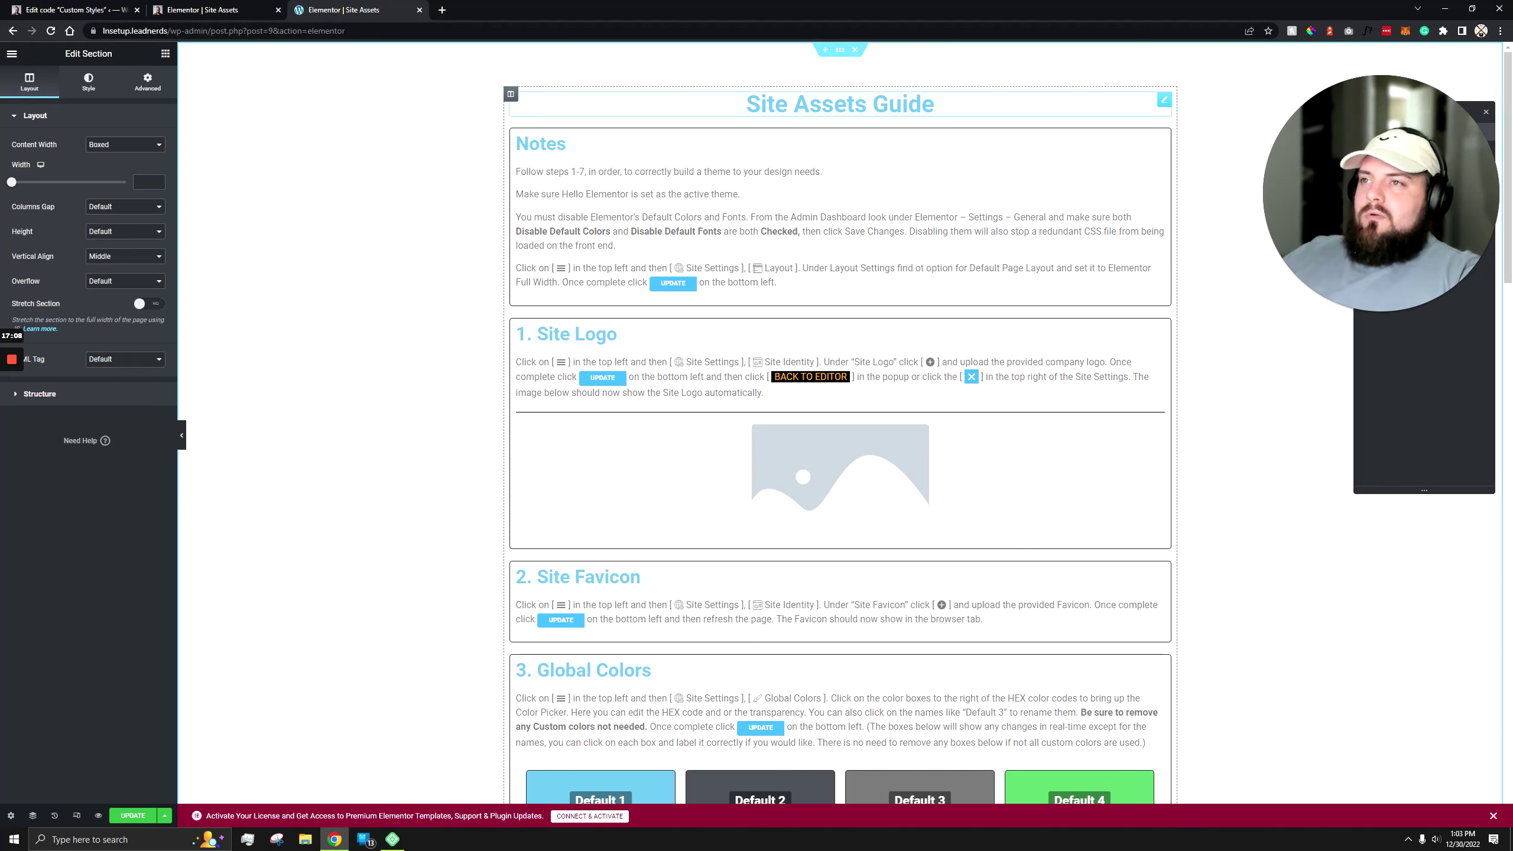
scroll(840, 477, down, 9)
scroll(840, 477, up, 7)
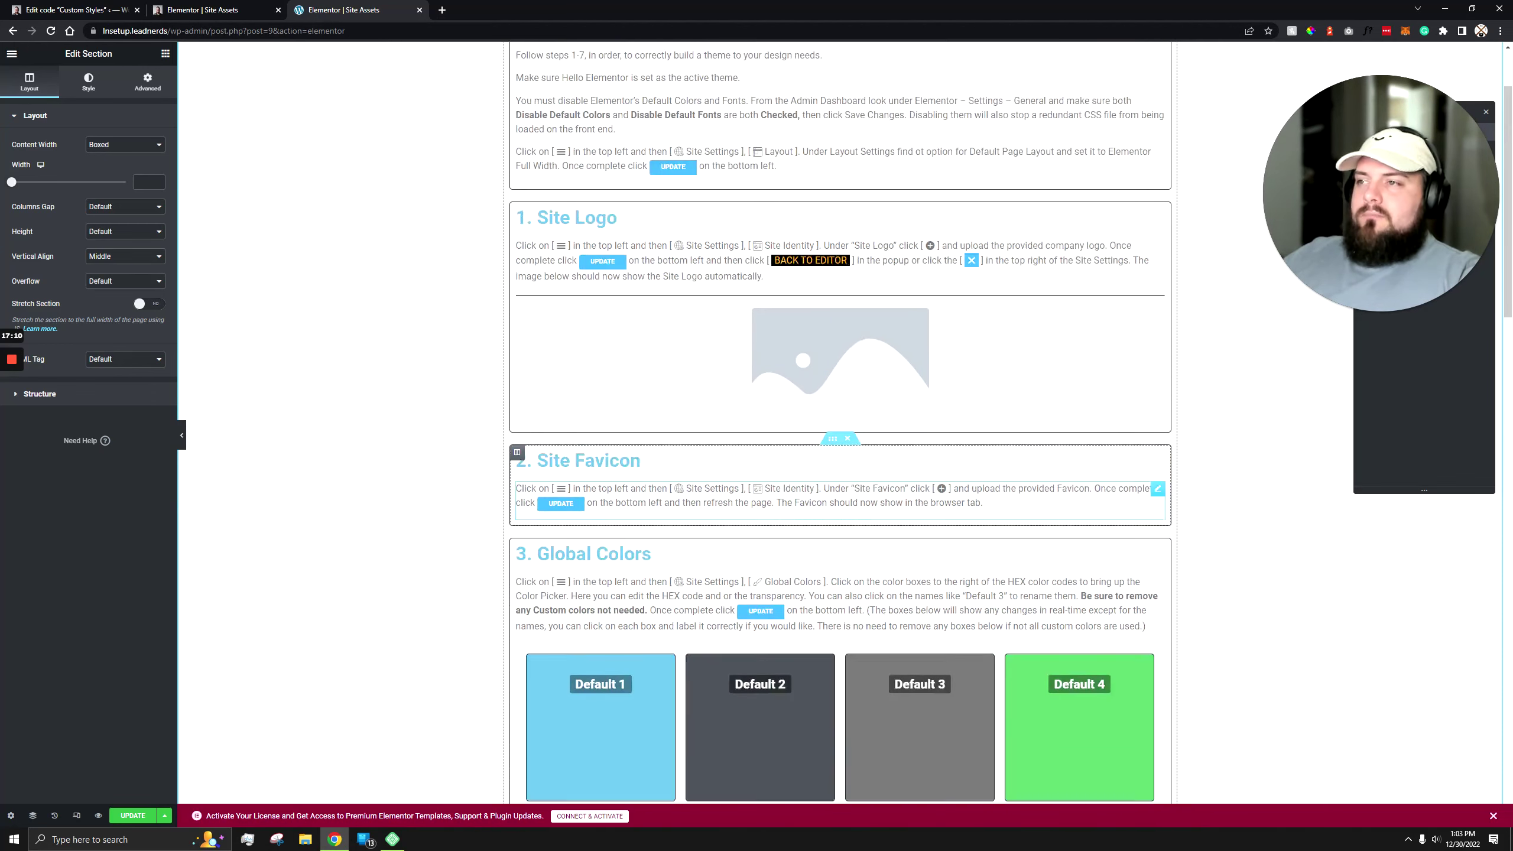
Step: Look through the inserted guide, then disable Elementor's default colors and default fonts in the general Elementor settings and save the changes
scroll(762, 418, up, 3)
scroll(763, 418, down, 10)
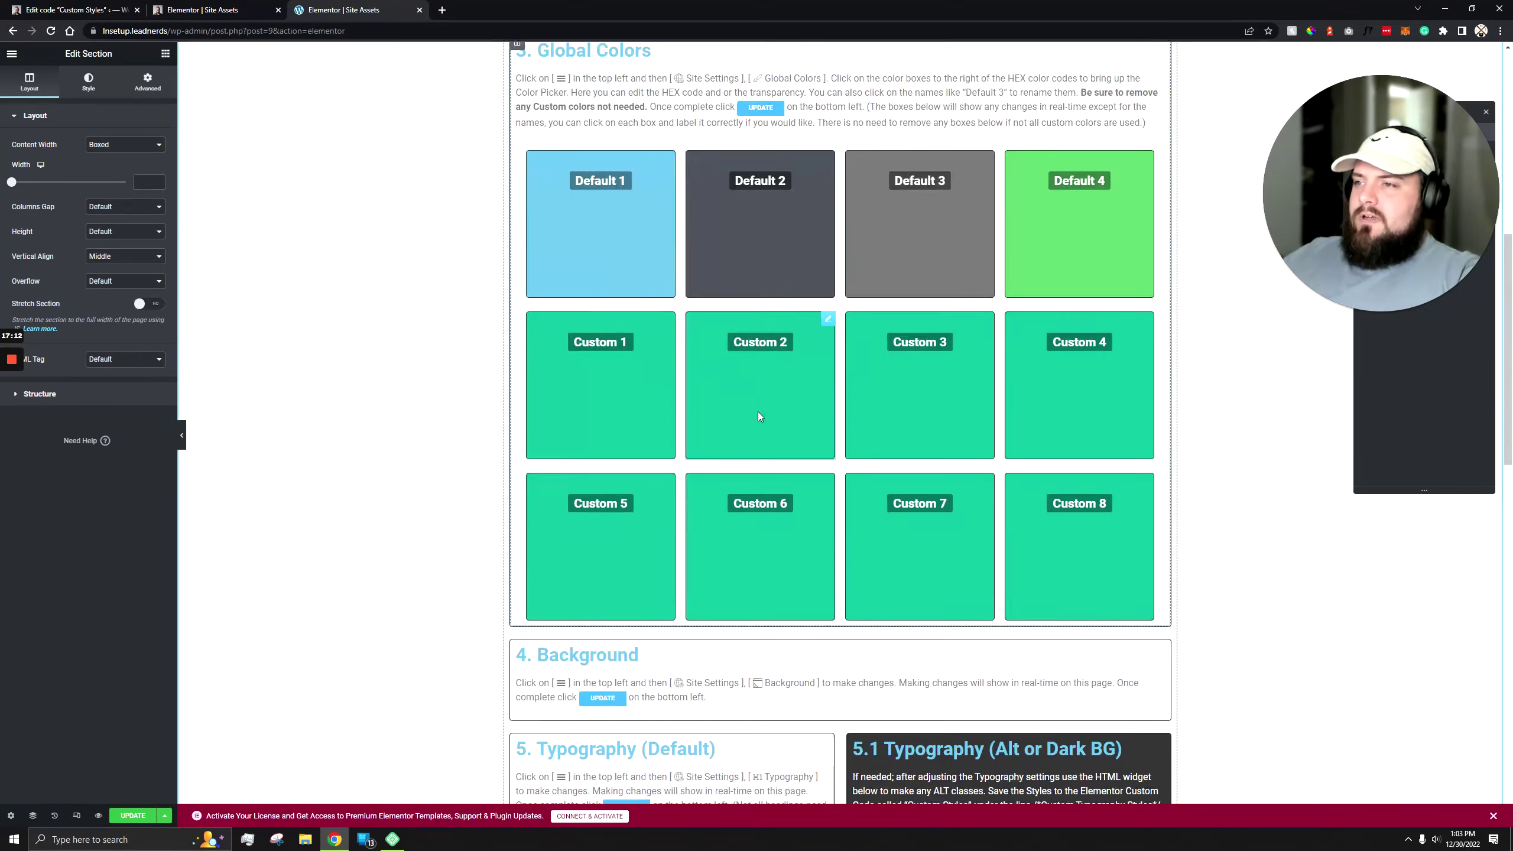
scroll(758, 417, down, 5)
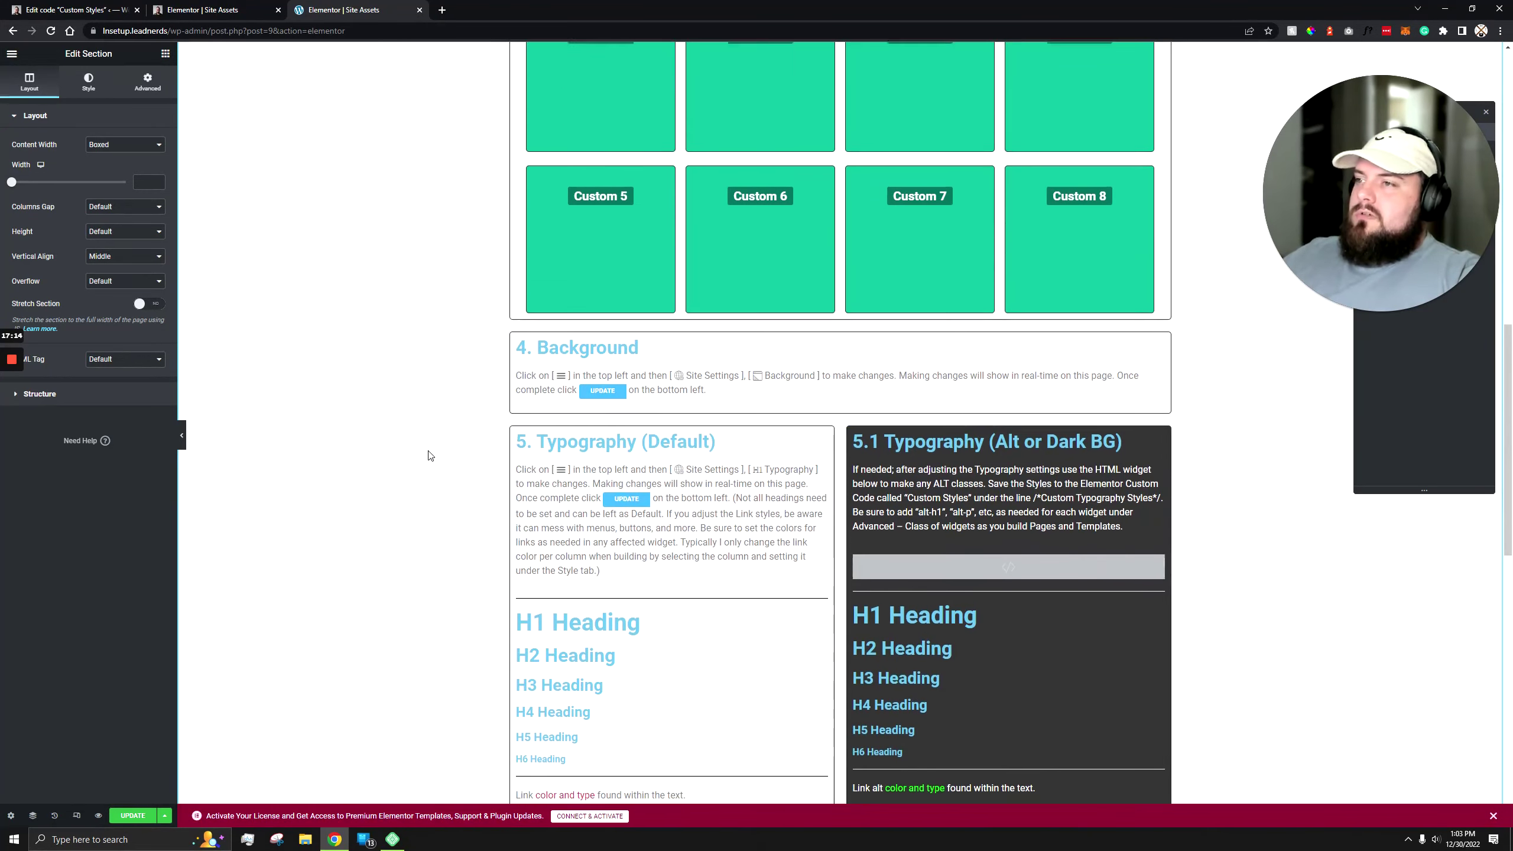
scroll(428, 455, up, 15)
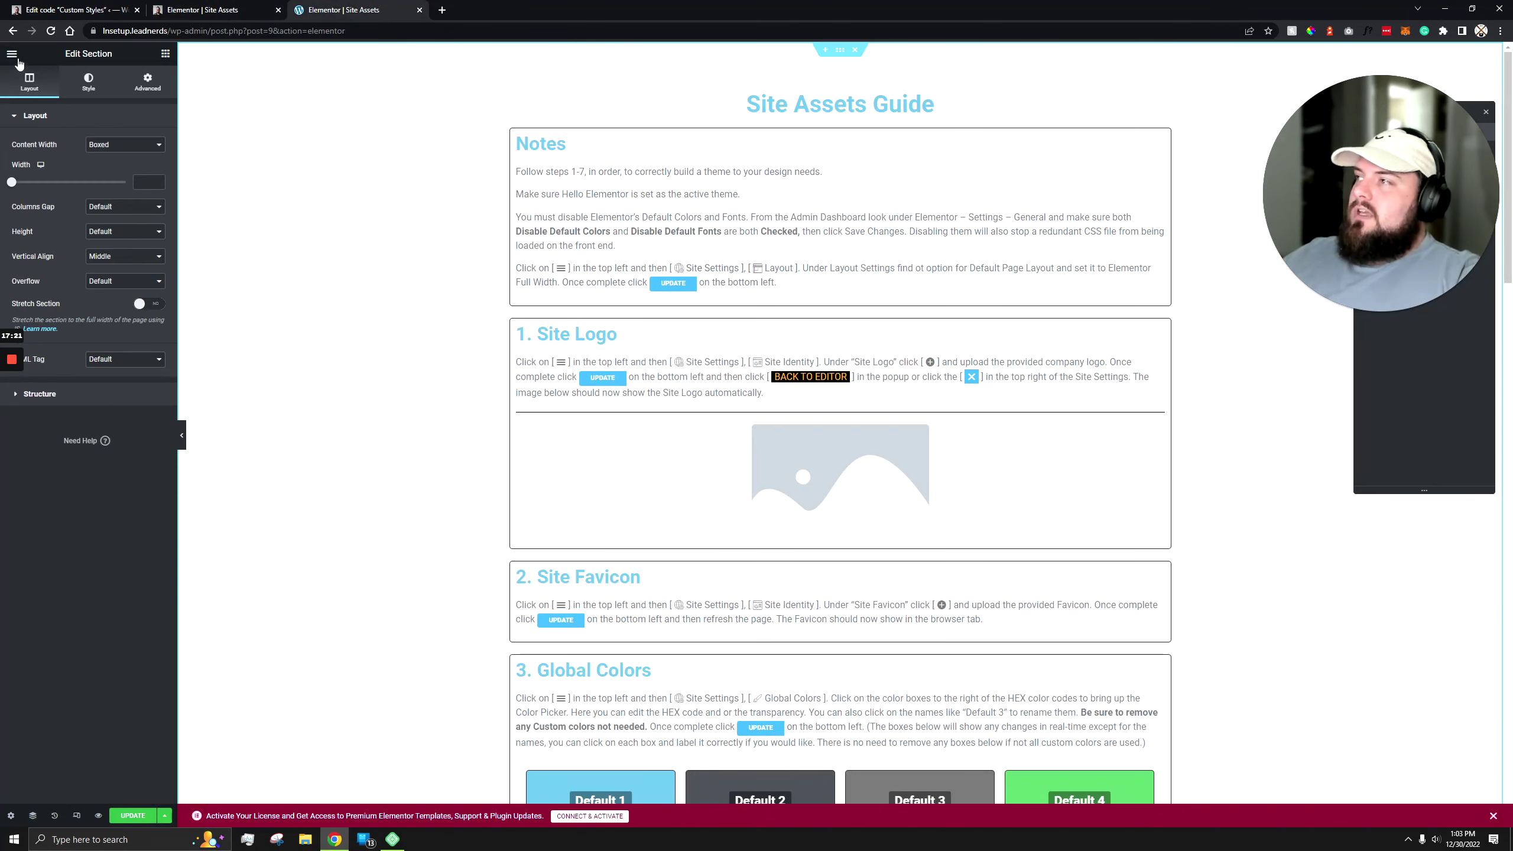
click(11, 53)
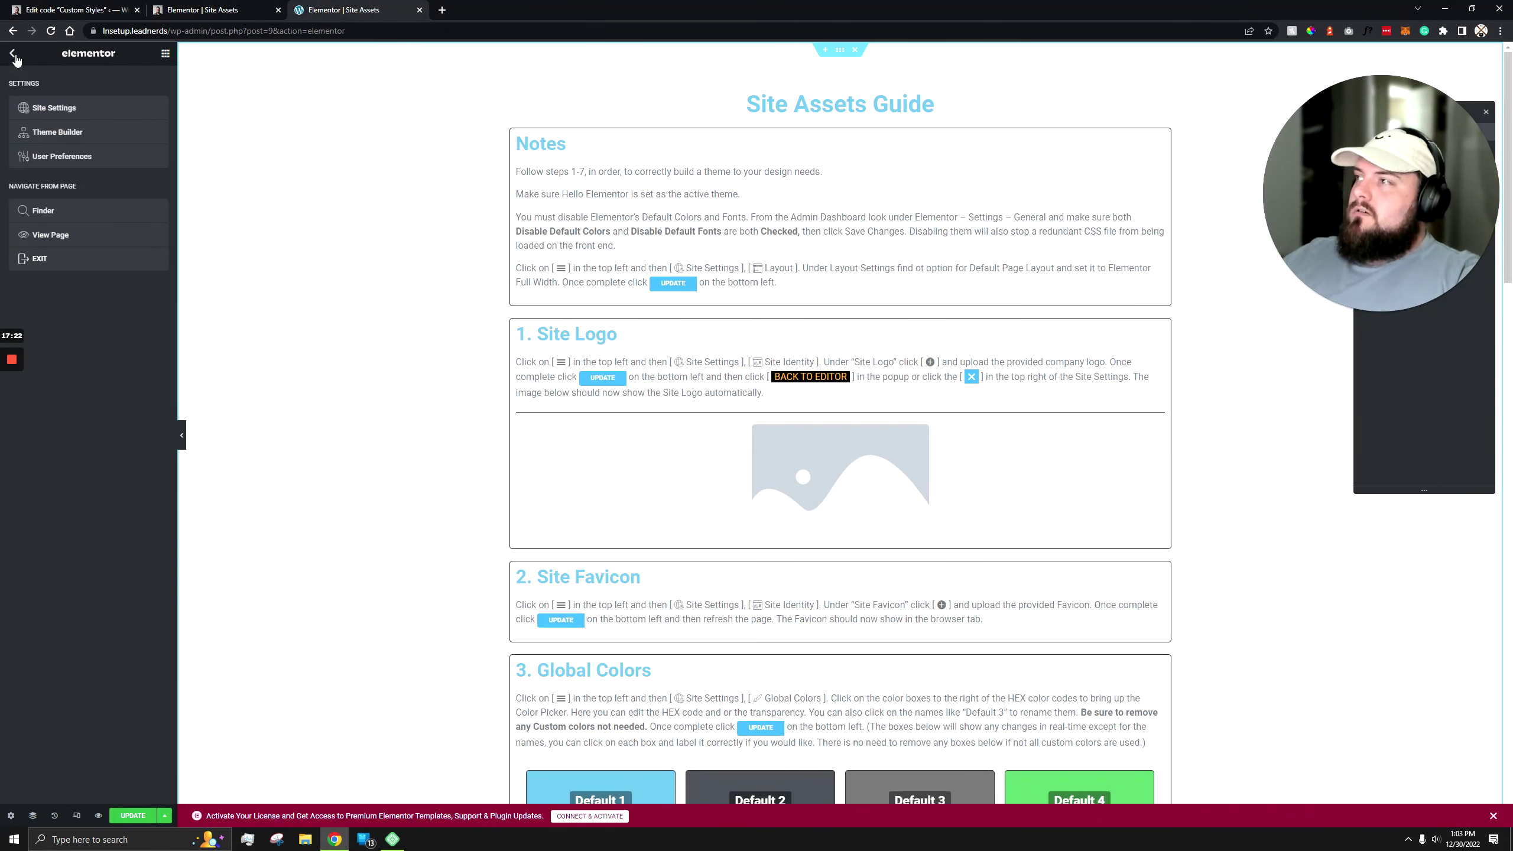
middle_click(35, 227)
click(358, 10)
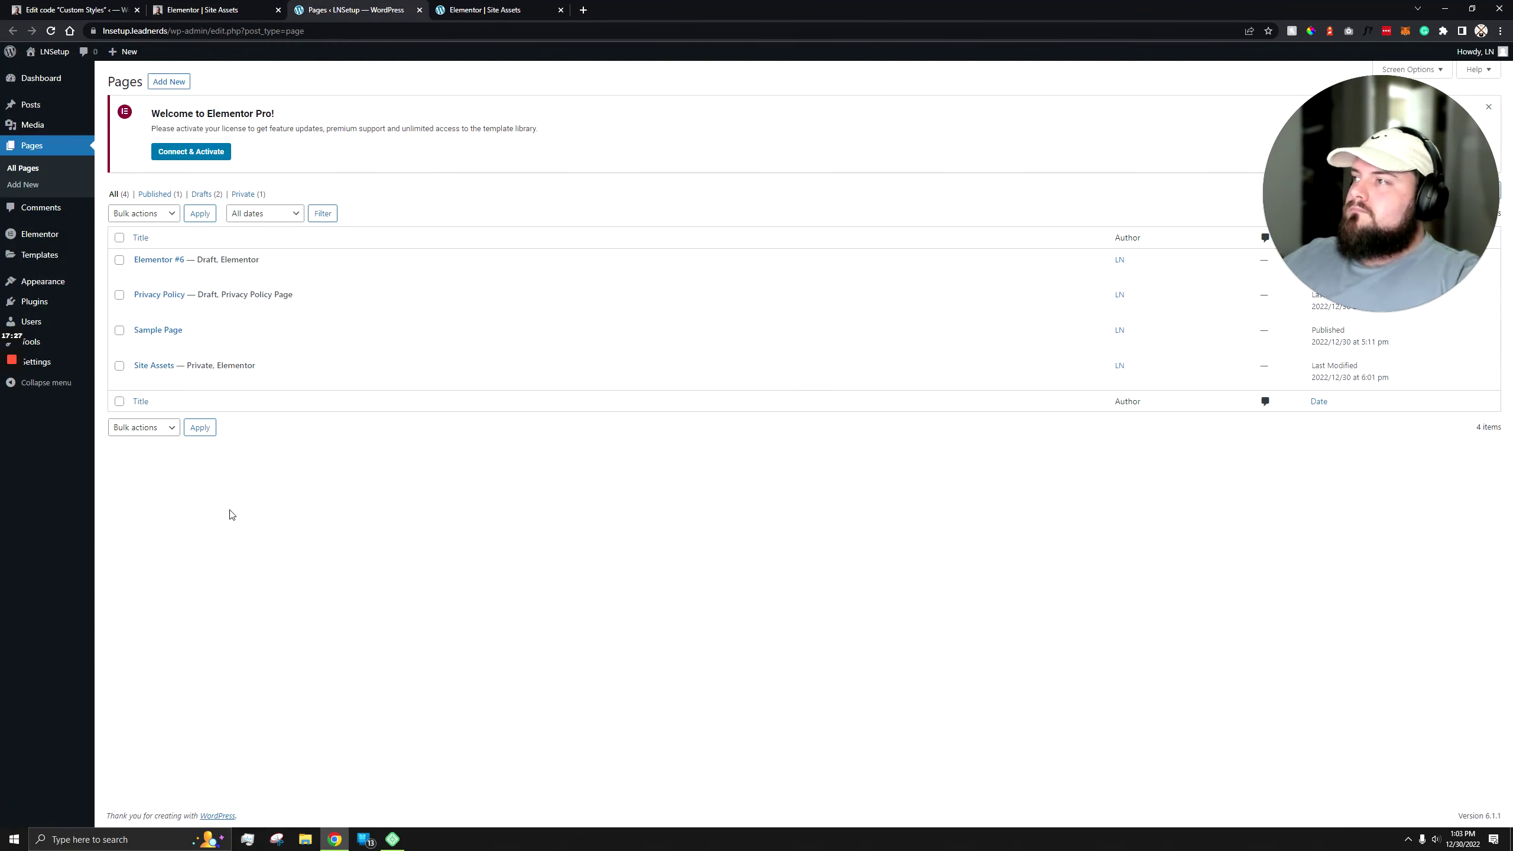
mouse_move(41, 237)
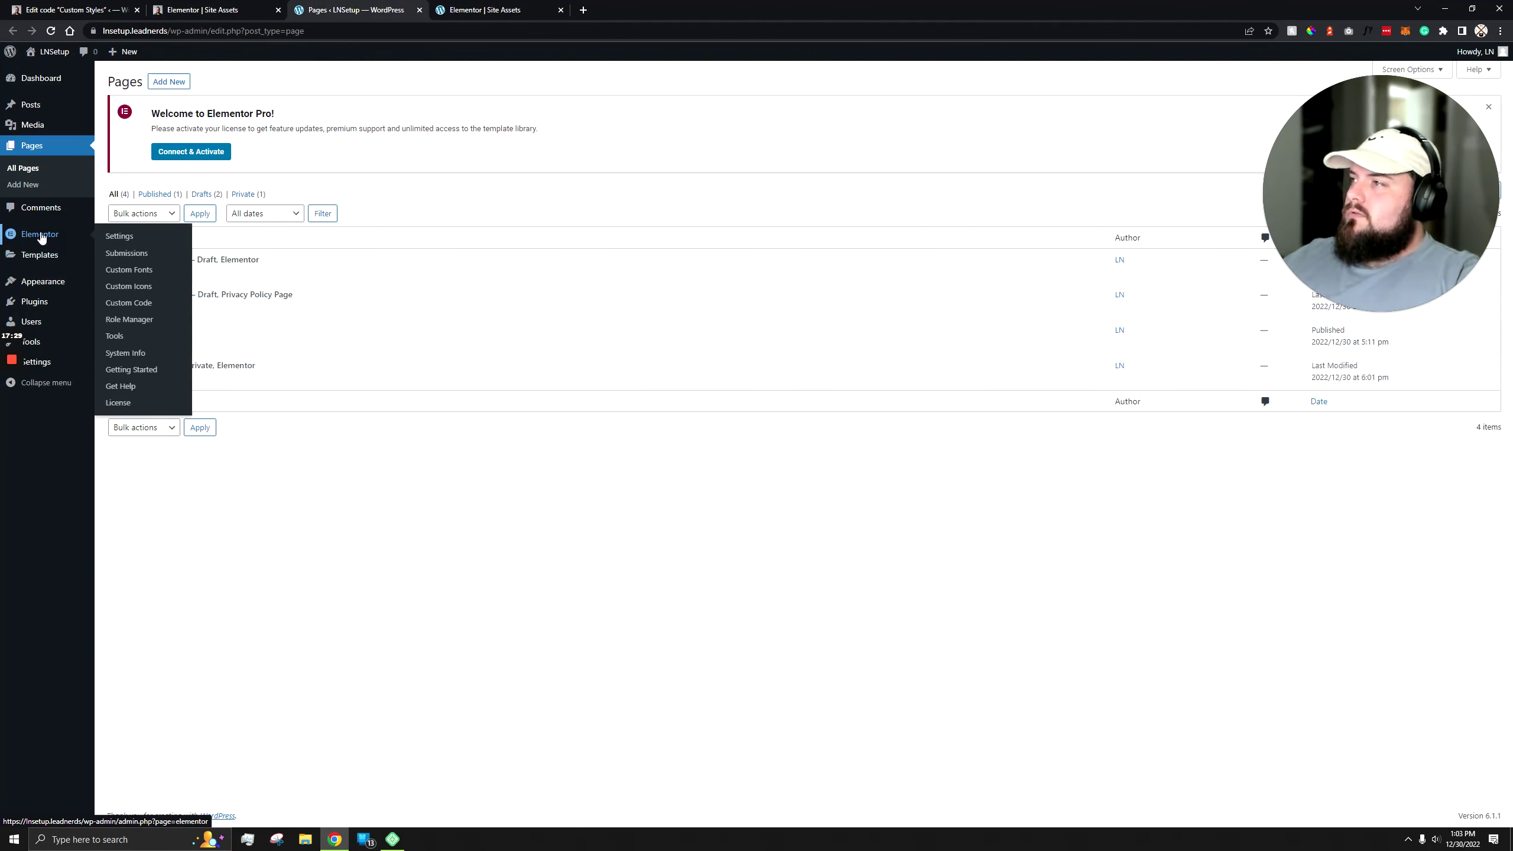
click(119, 236)
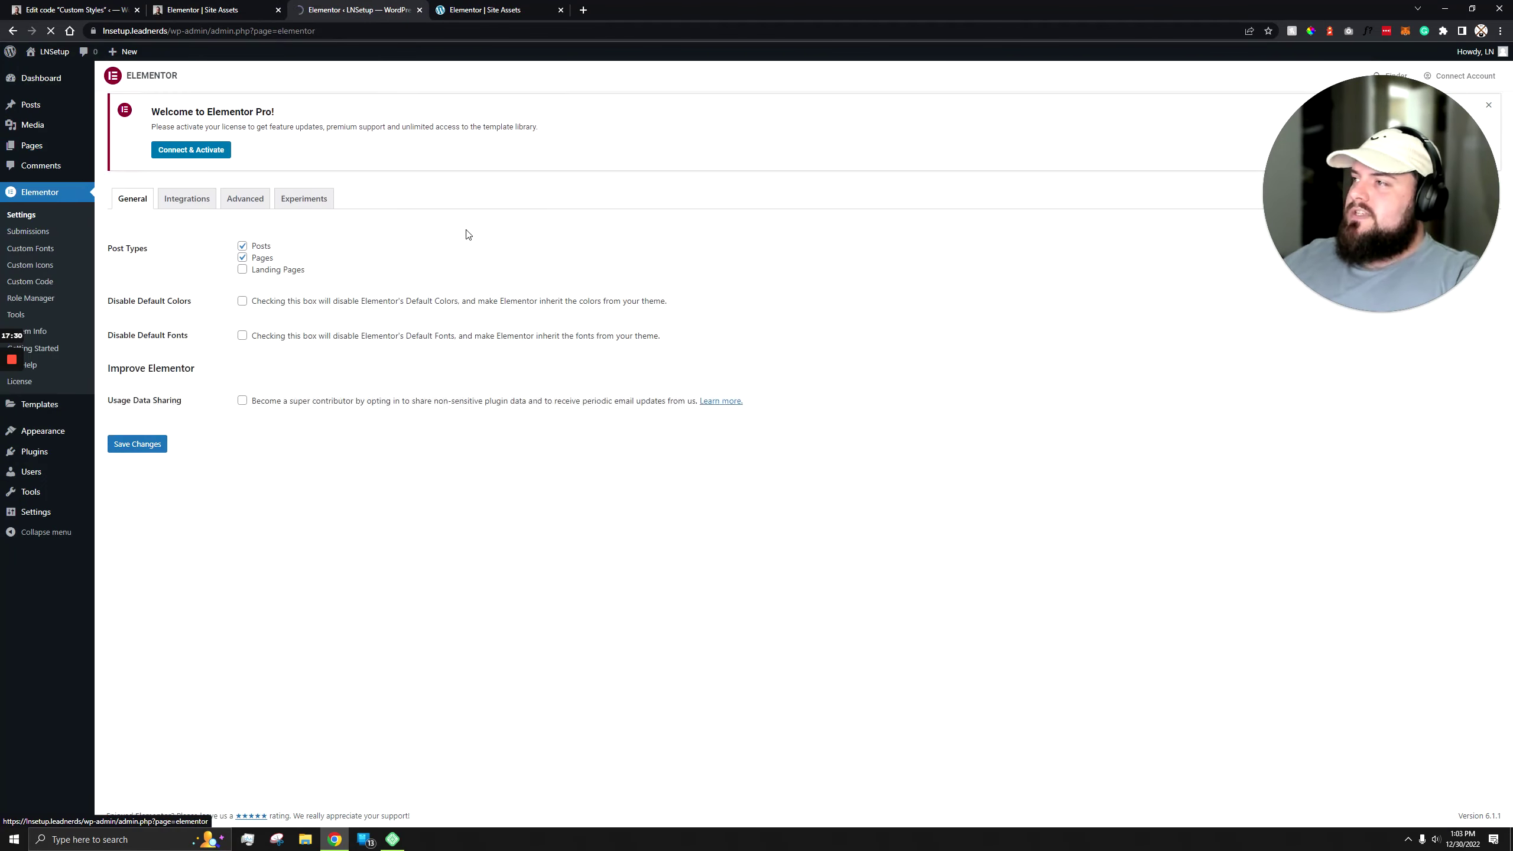
click(242, 310)
click(242, 345)
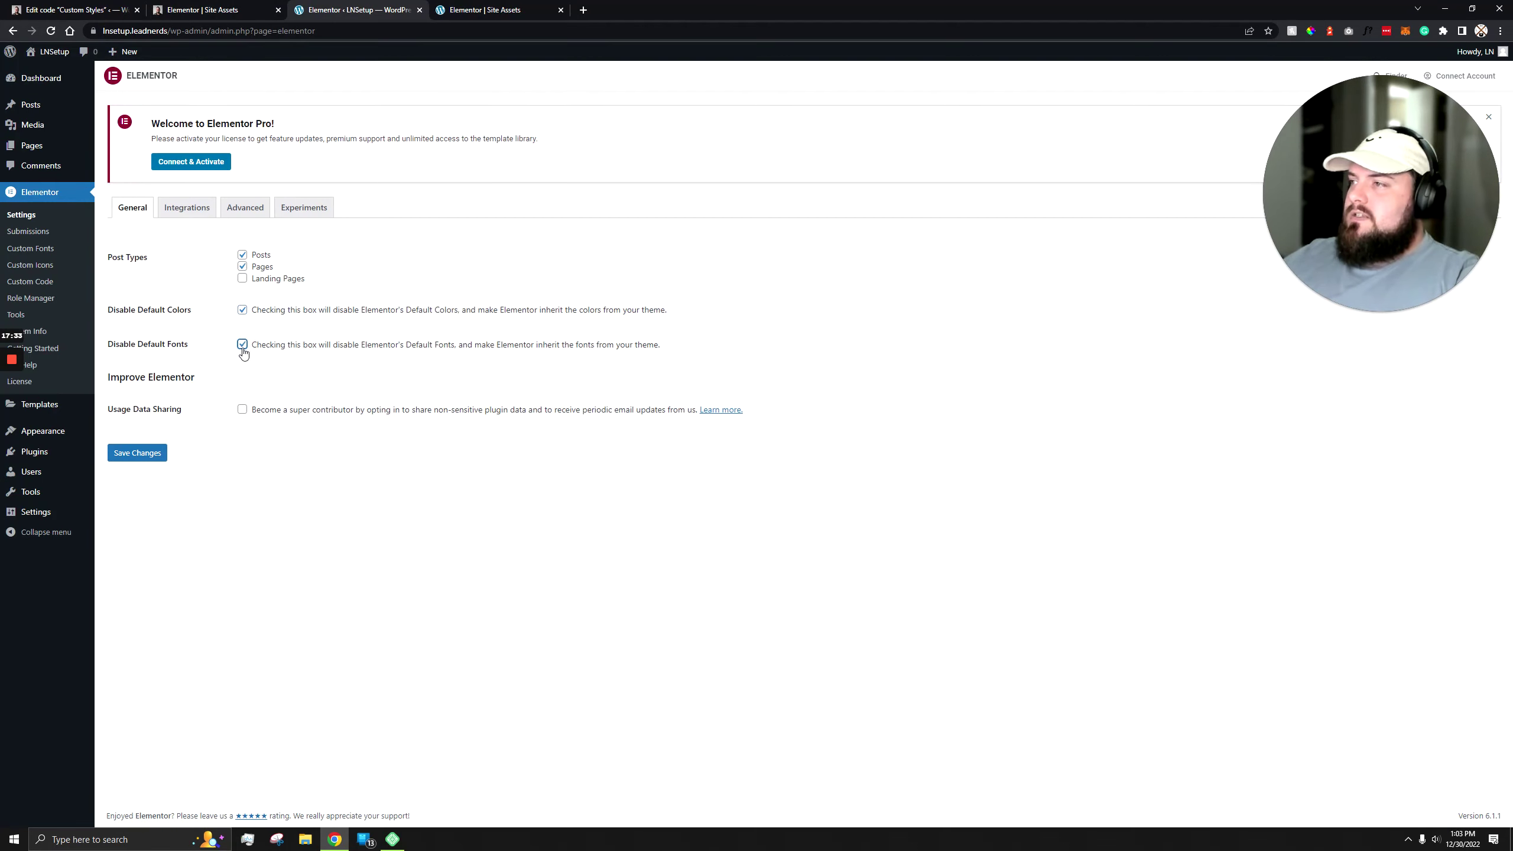
click(149, 452)
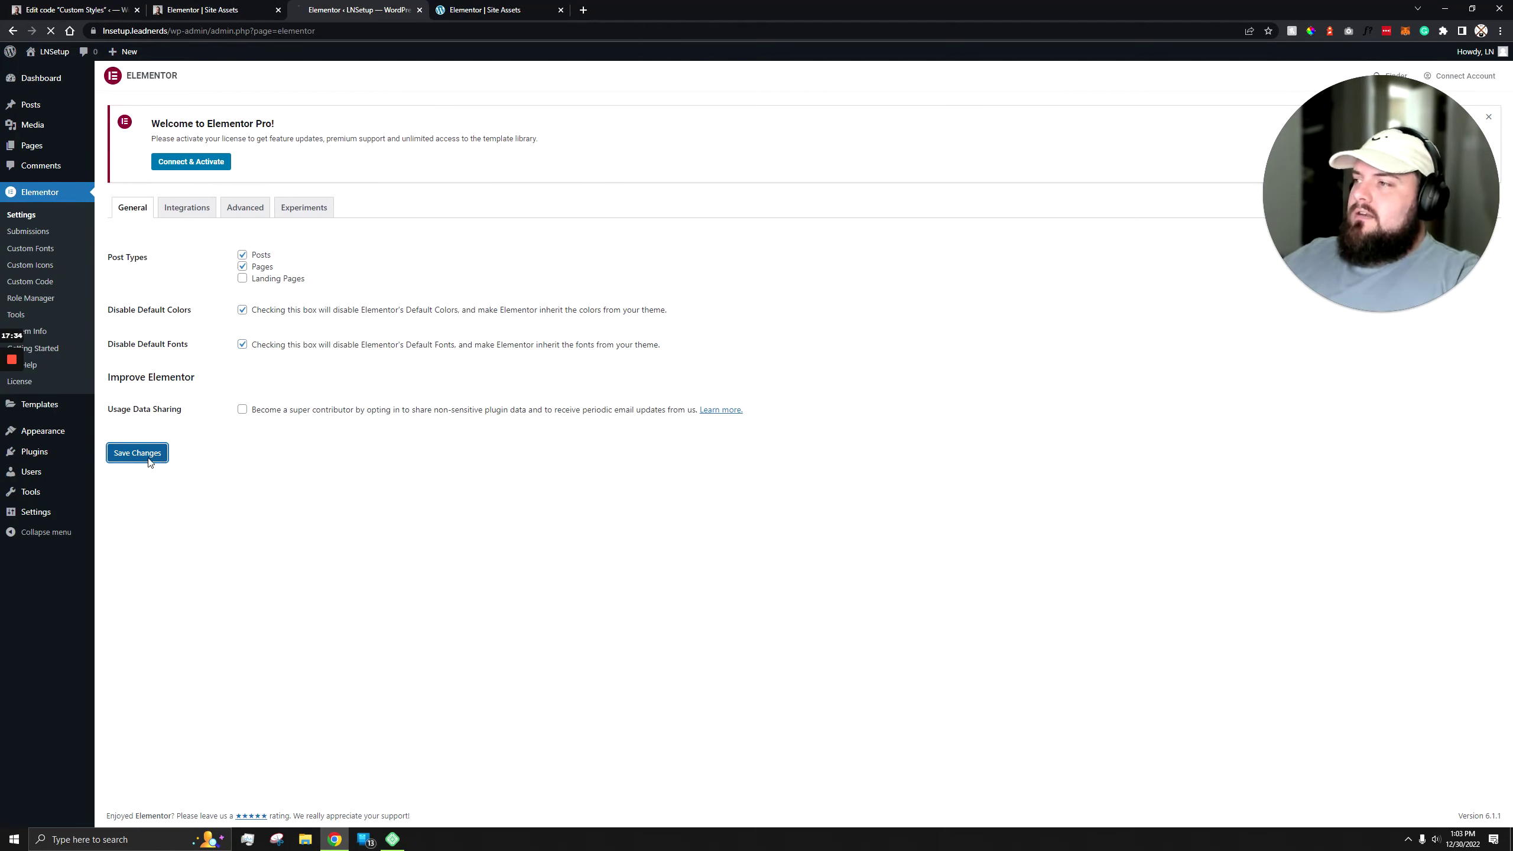
Step: Save the Site Assets page, reload its editor, and look over the guide down to the Global Colors section
click(465, 7)
click(48, 32)
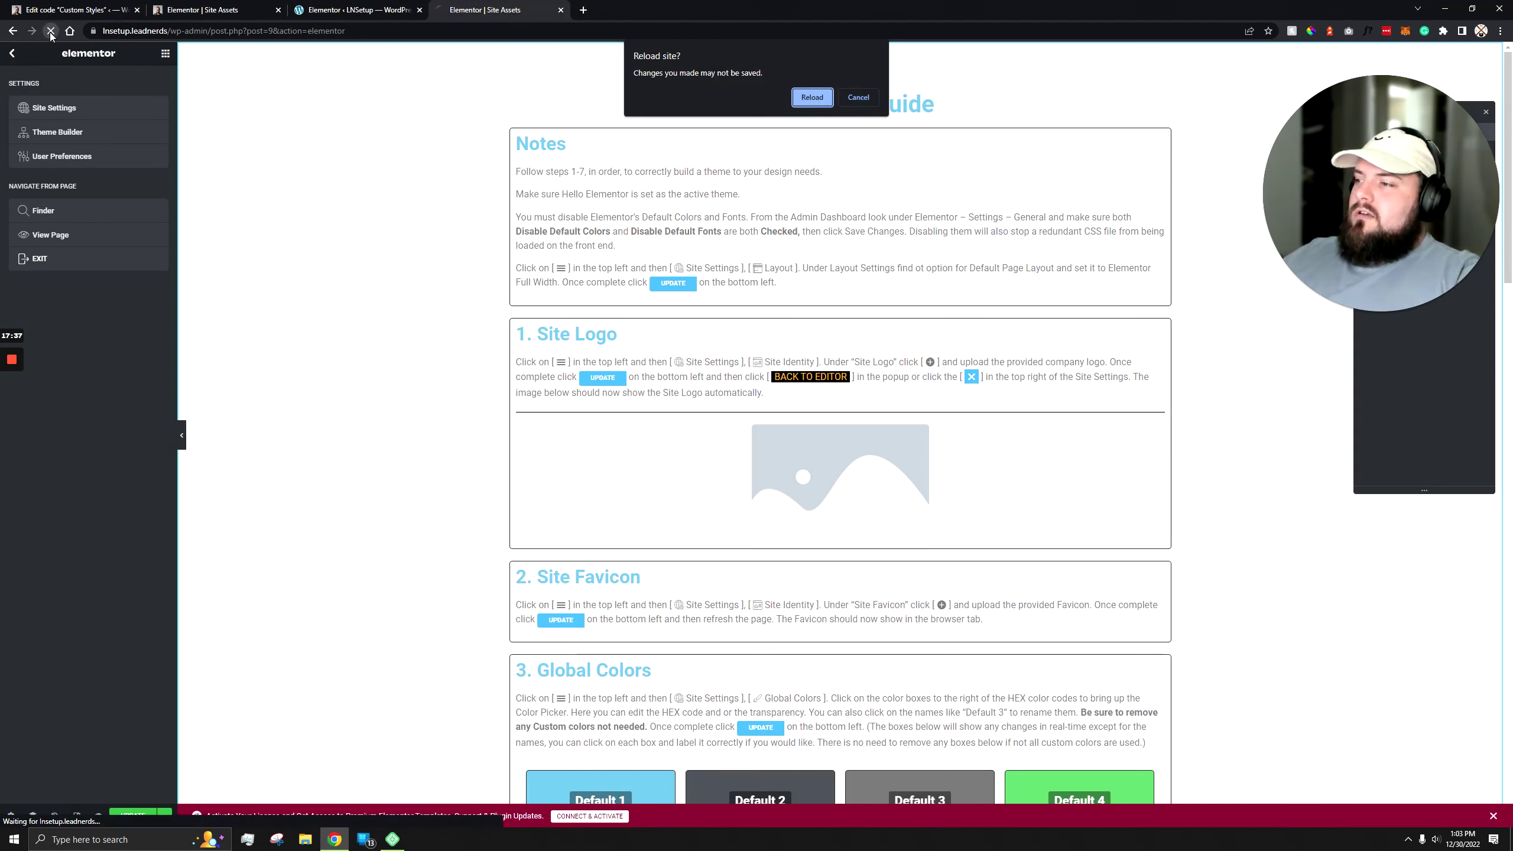
click(856, 102)
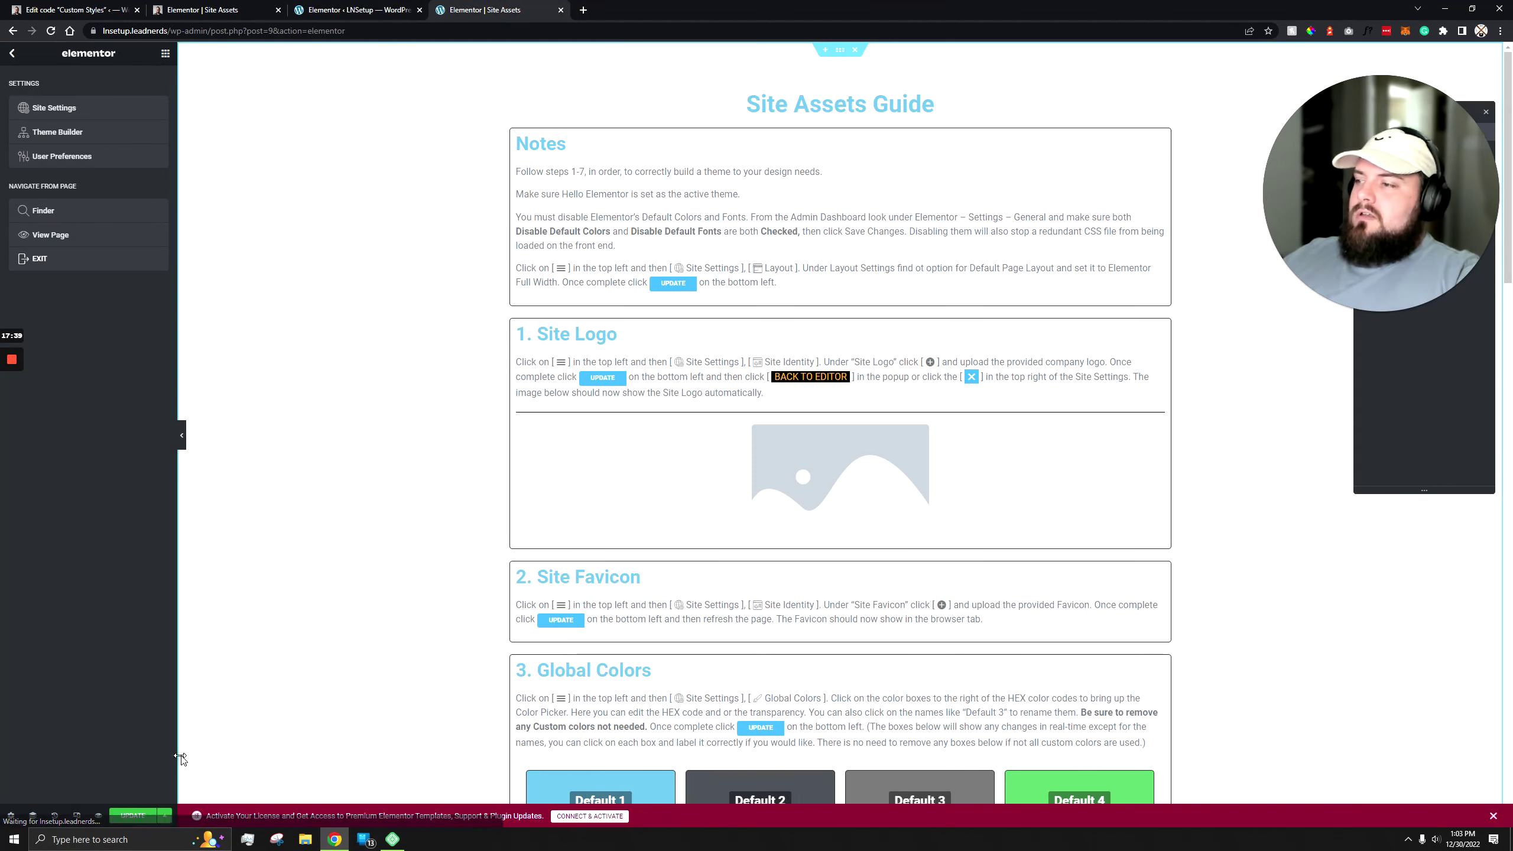
click(51, 30)
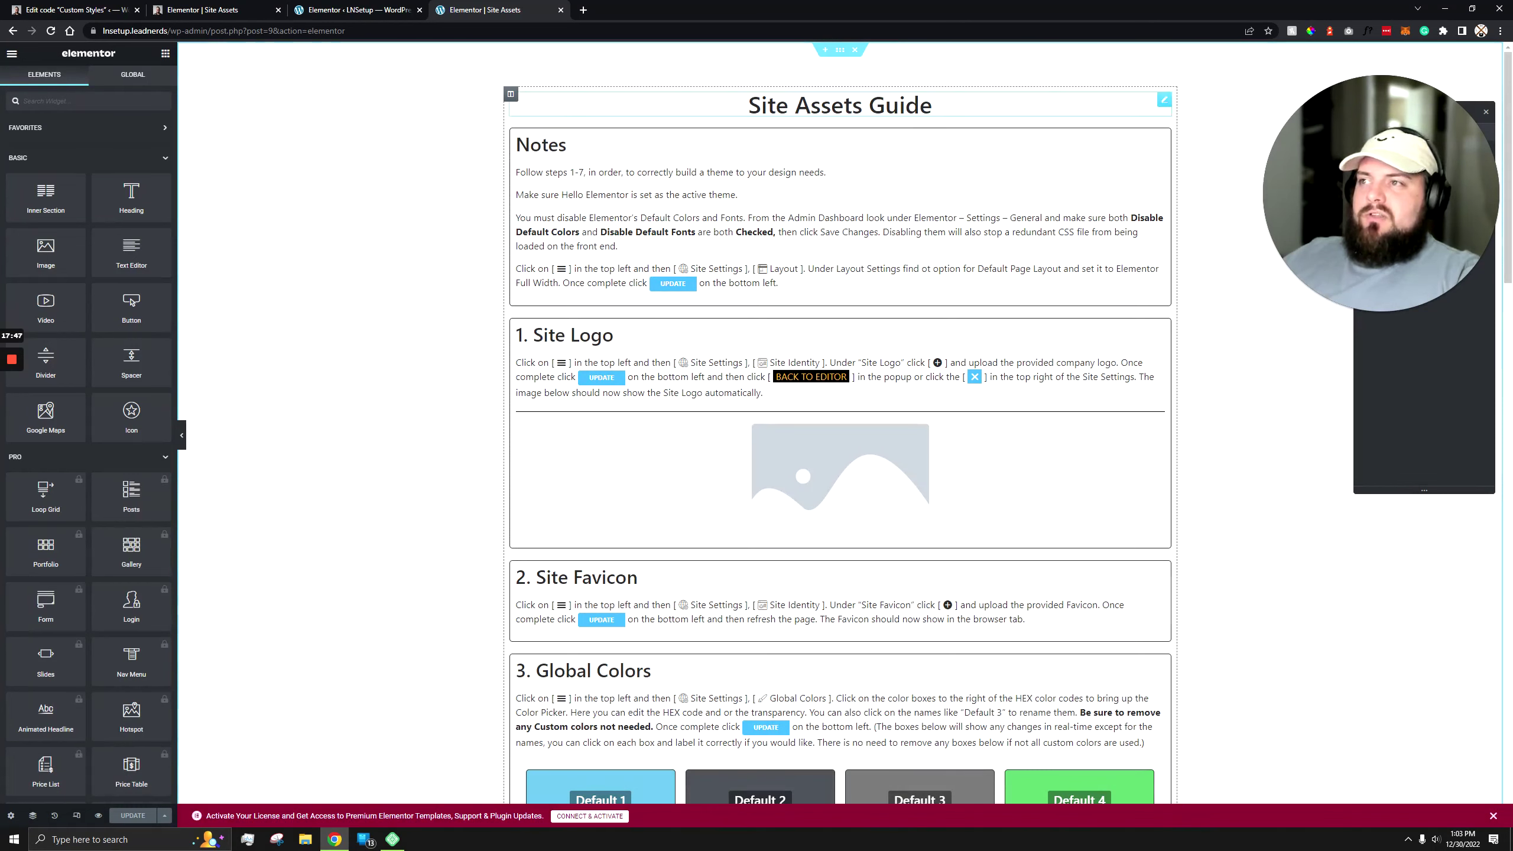
scroll(270, 449, down, 6)
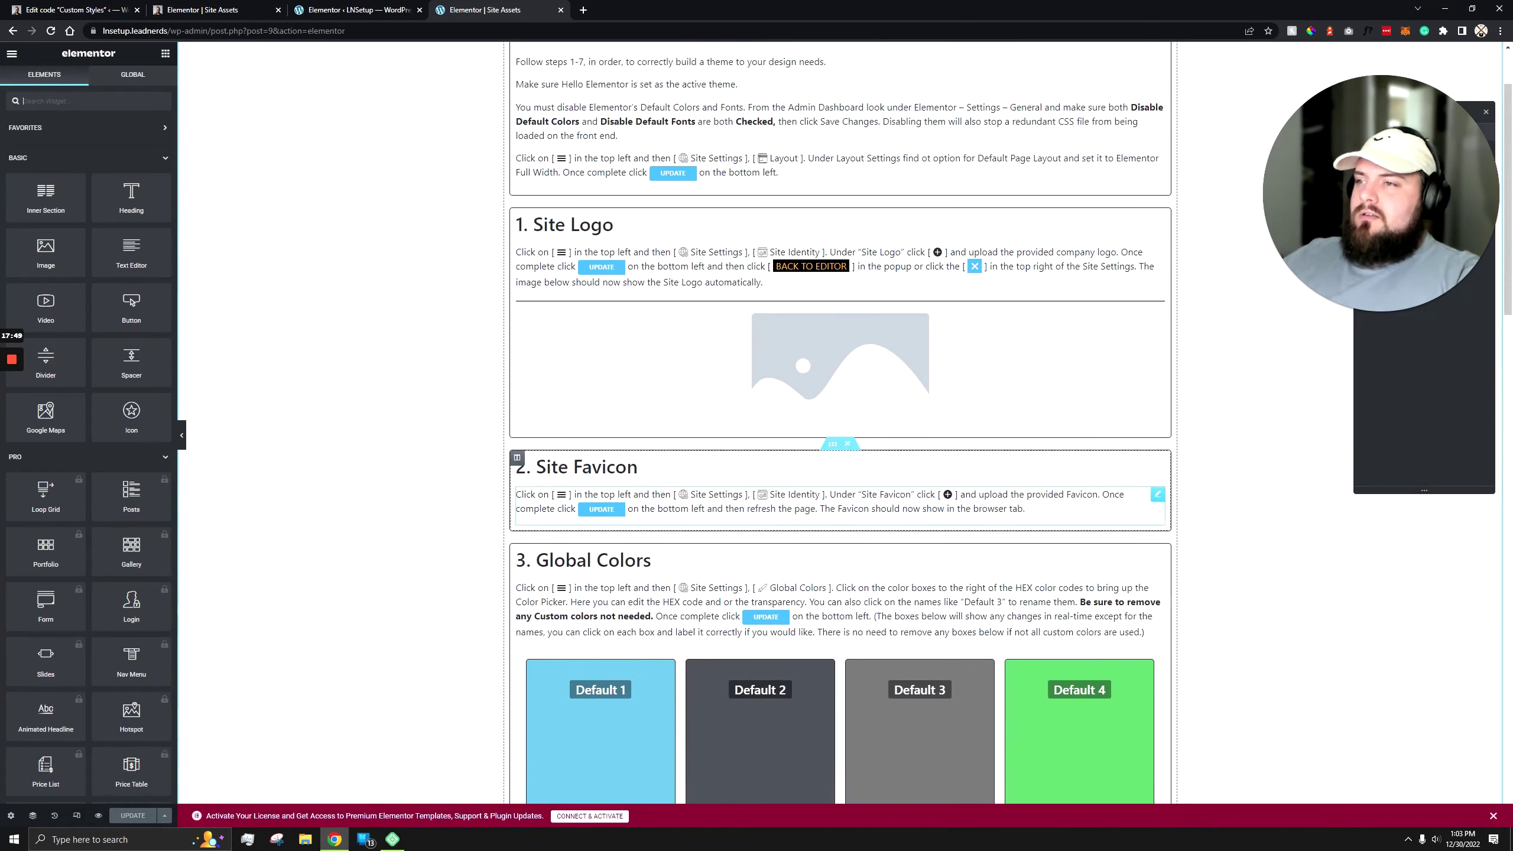
scroll(238, 421, down, 4)
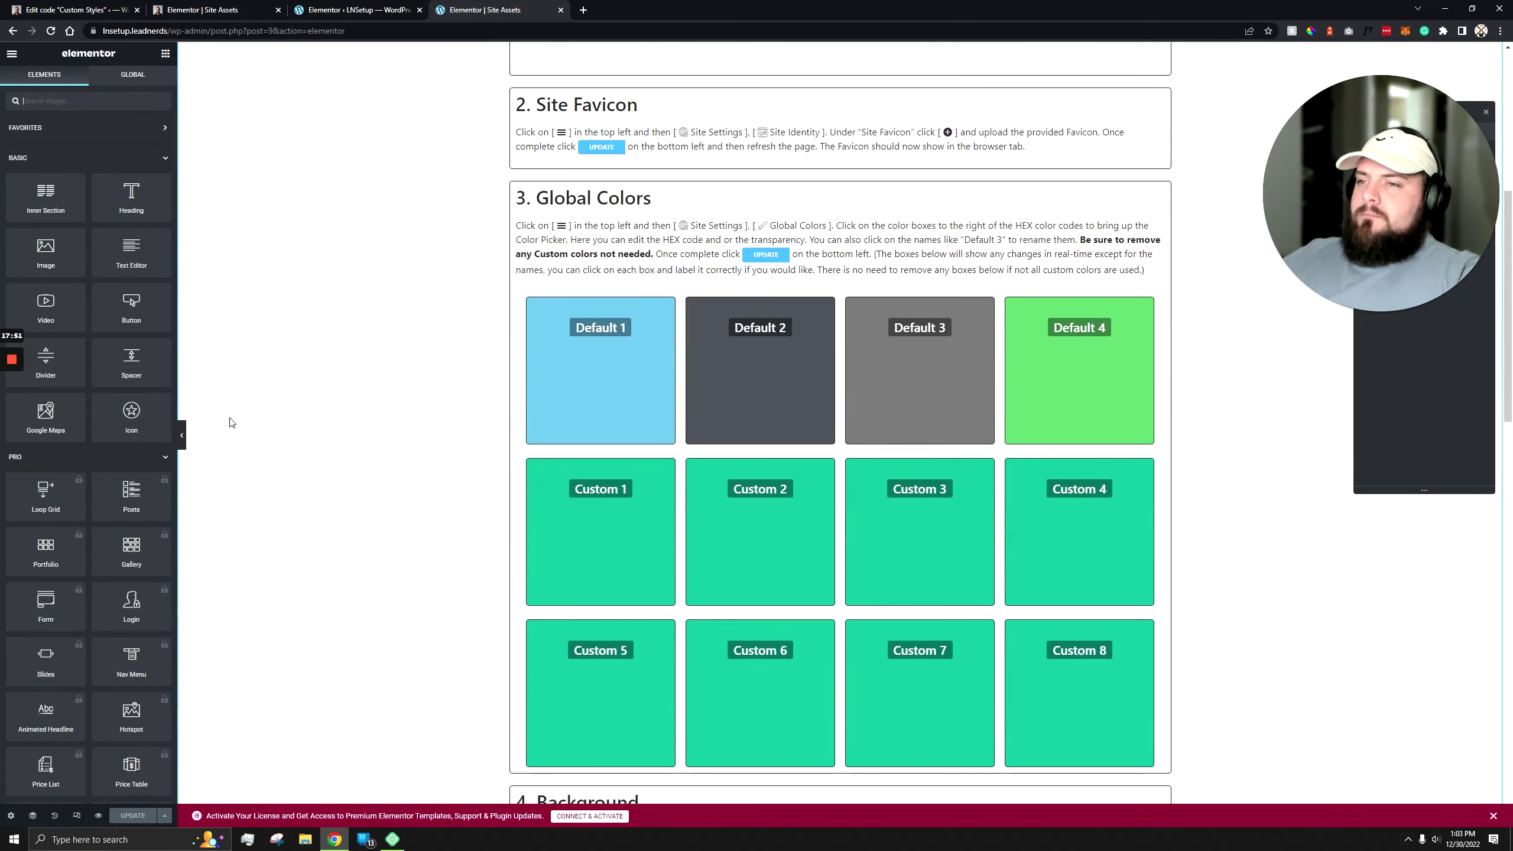
scroll(392, 441, up, 2)
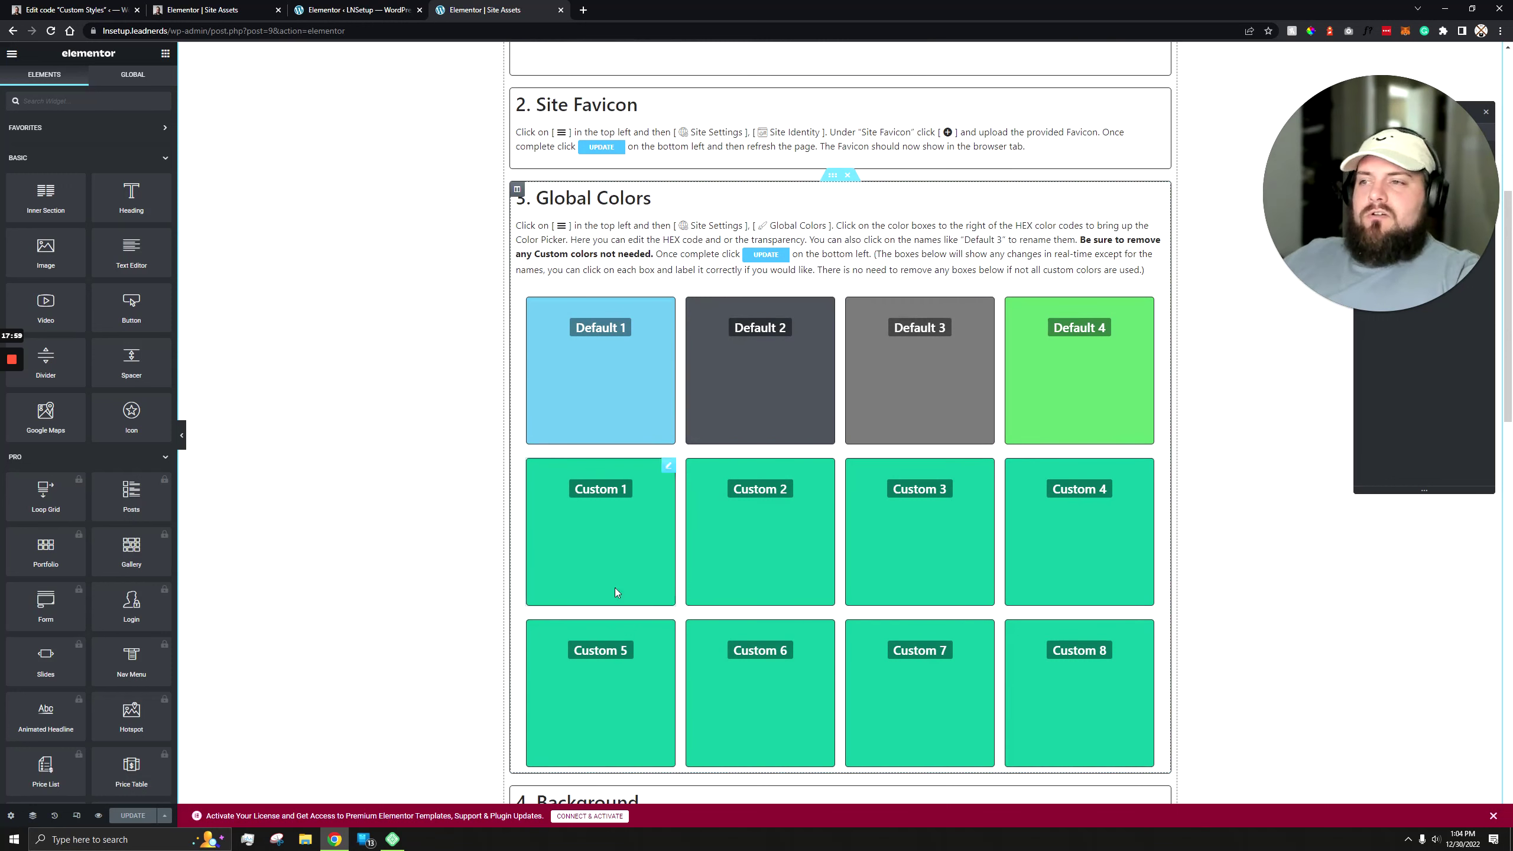
Step: Add four custom colors to the Global Colors in the site settings
click(15, 55)
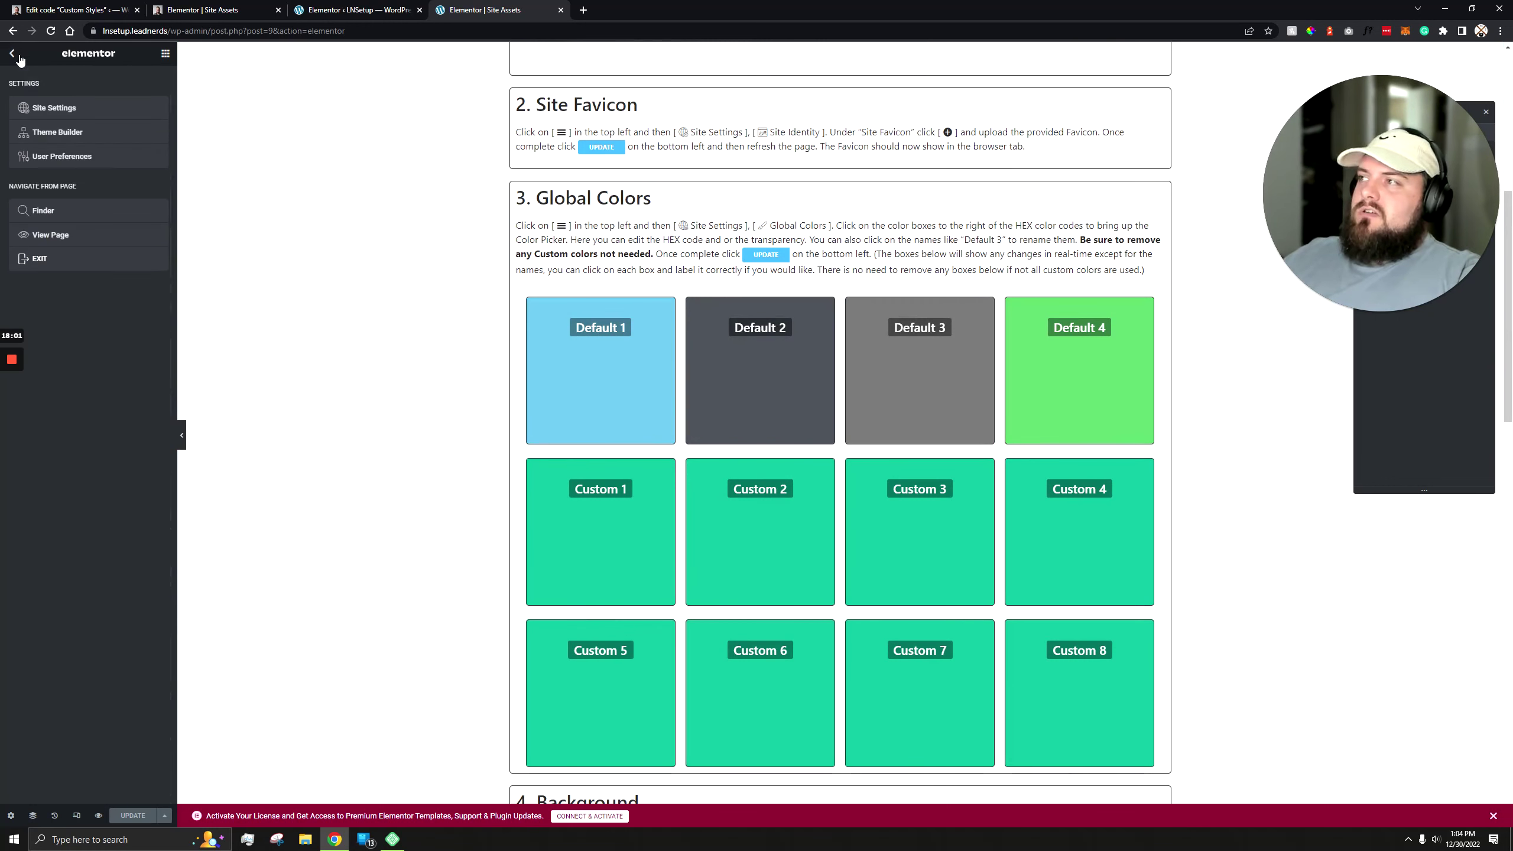
click(77, 111)
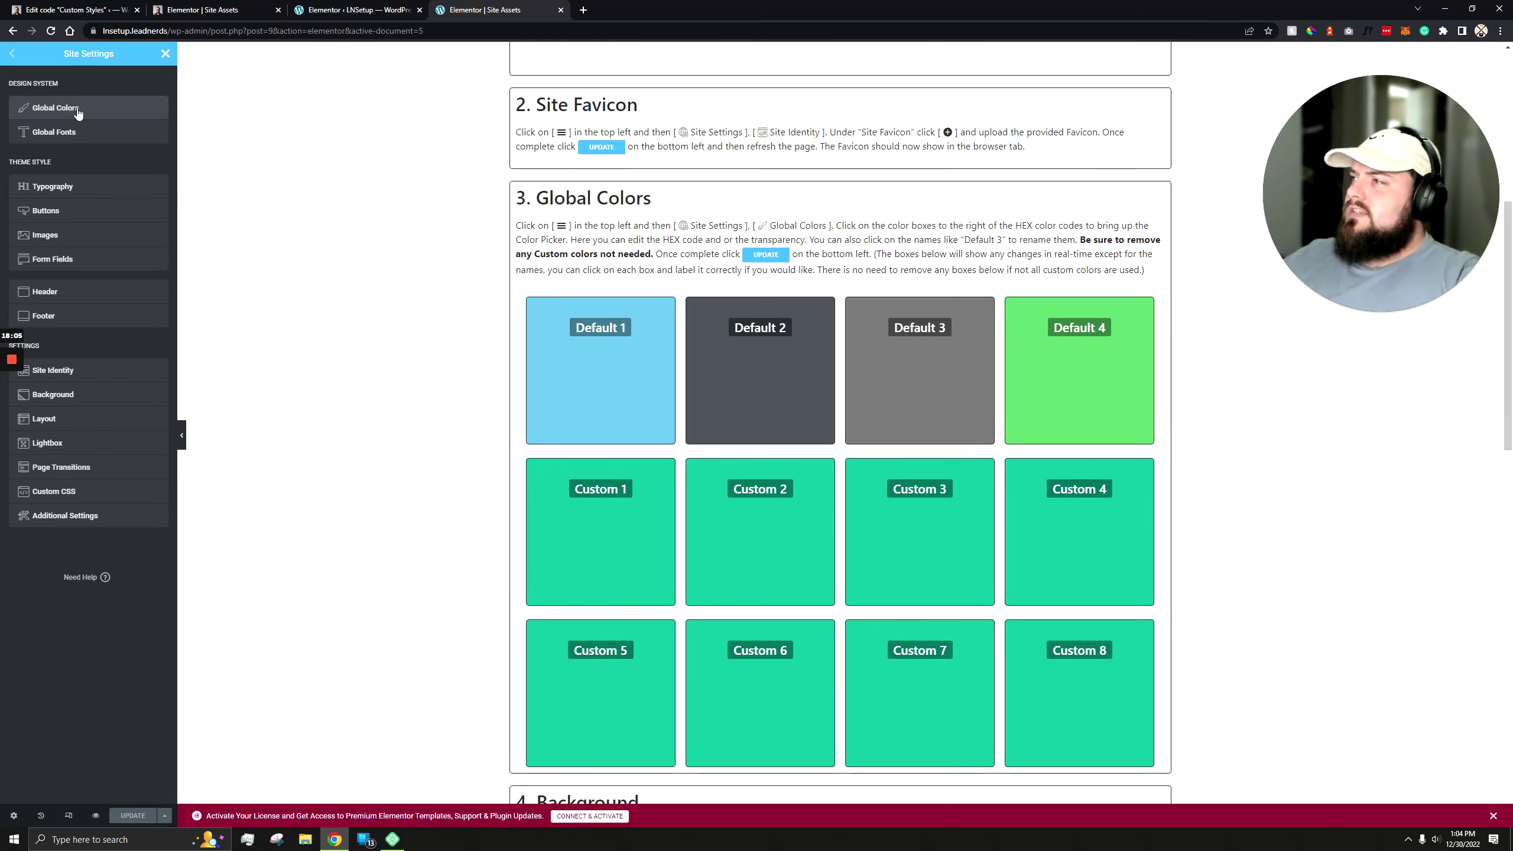
click(78, 112)
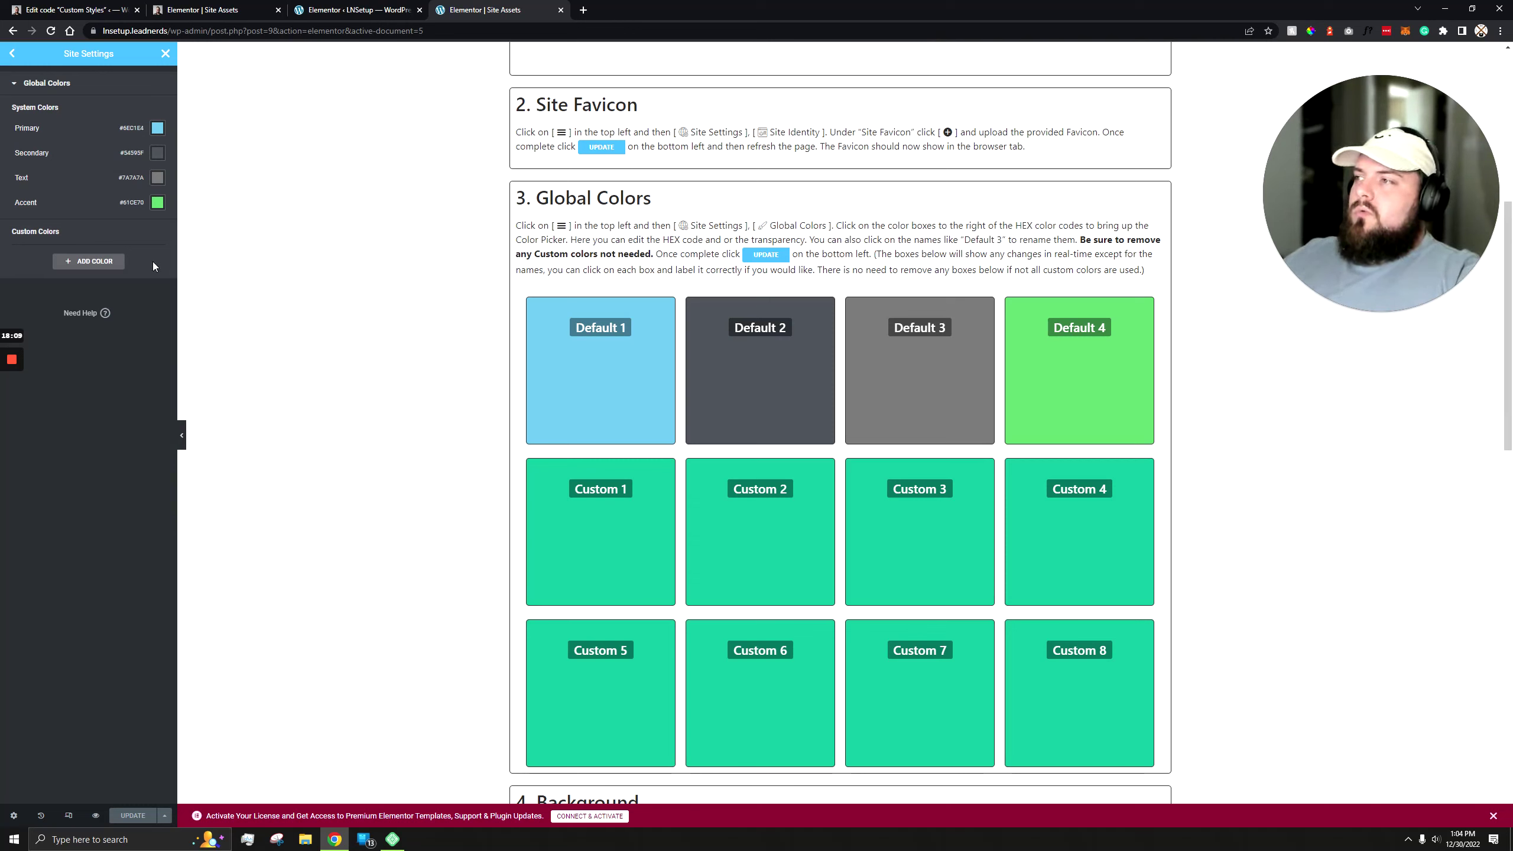
click(108, 265)
click(79, 287)
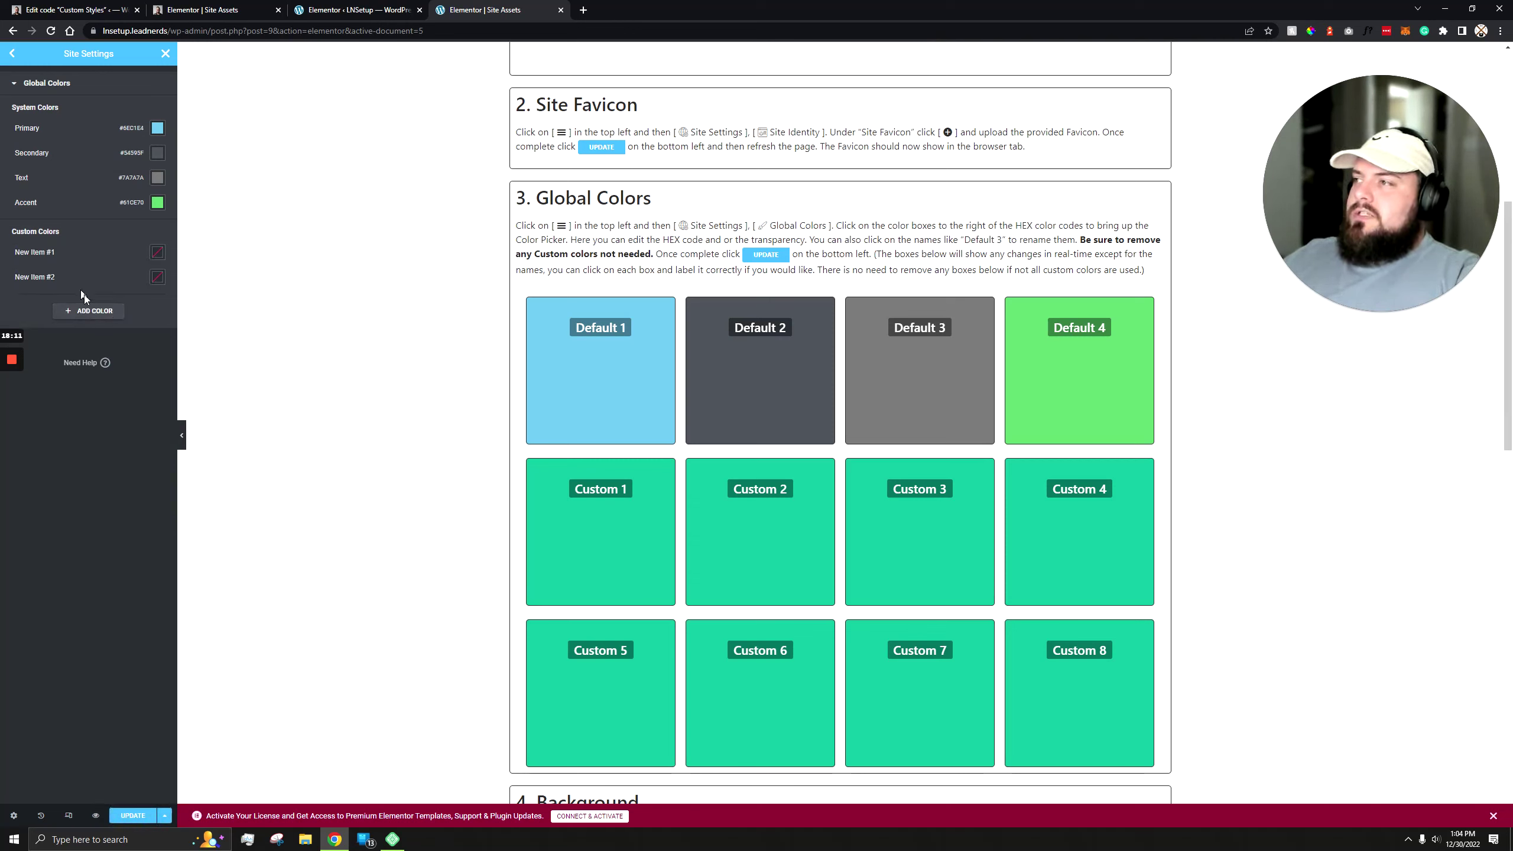
click(89, 311)
click(101, 339)
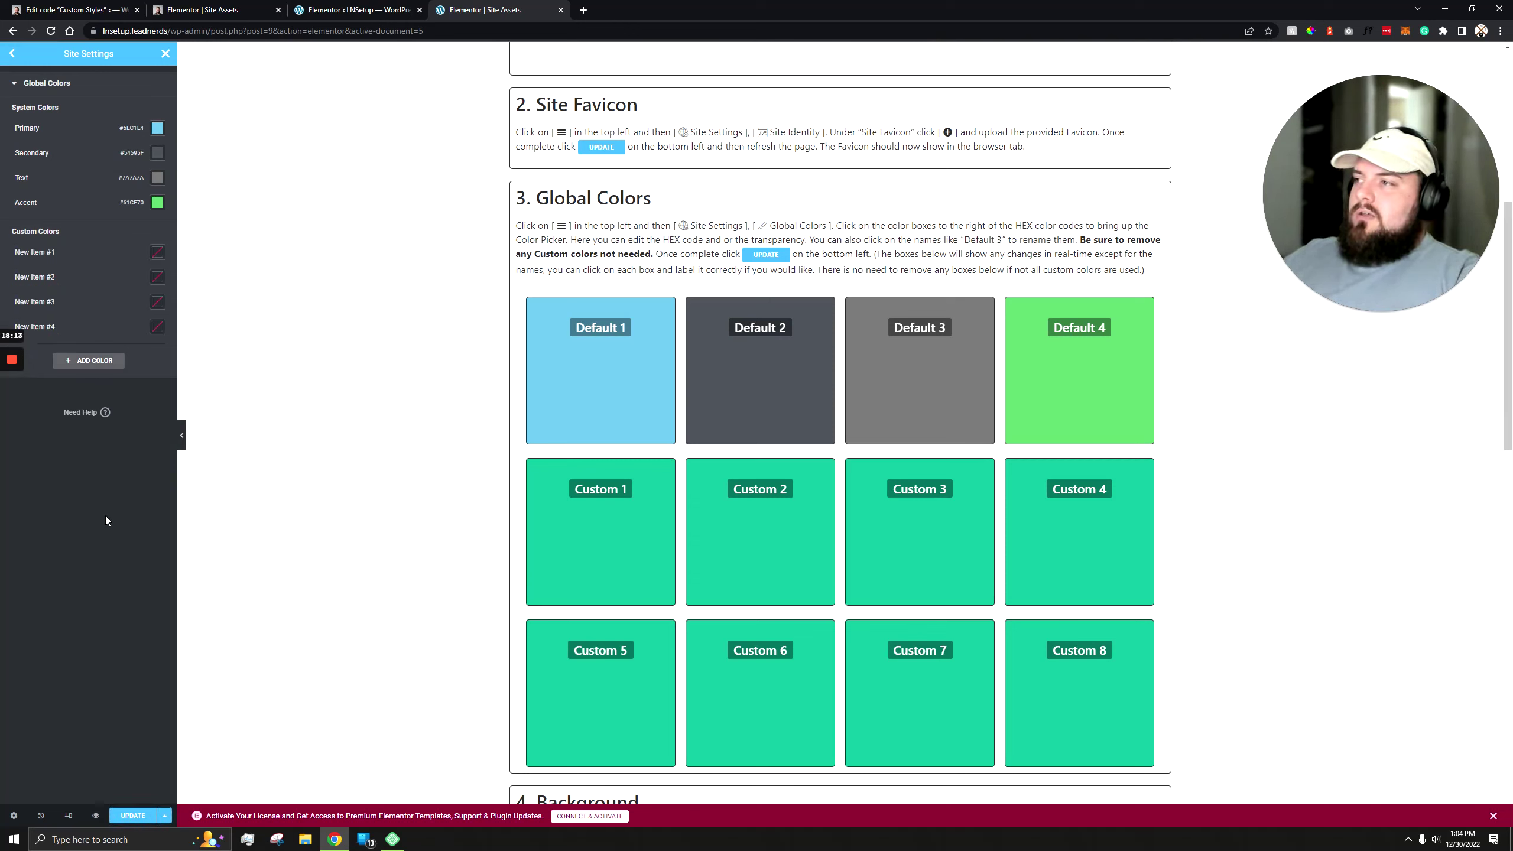
Step: Set New Item #1 to a dark red and New Item #2 to a very dark maroon, save the site settings, and return to the editor
click(157, 253)
click(107, 335)
click(171, 309)
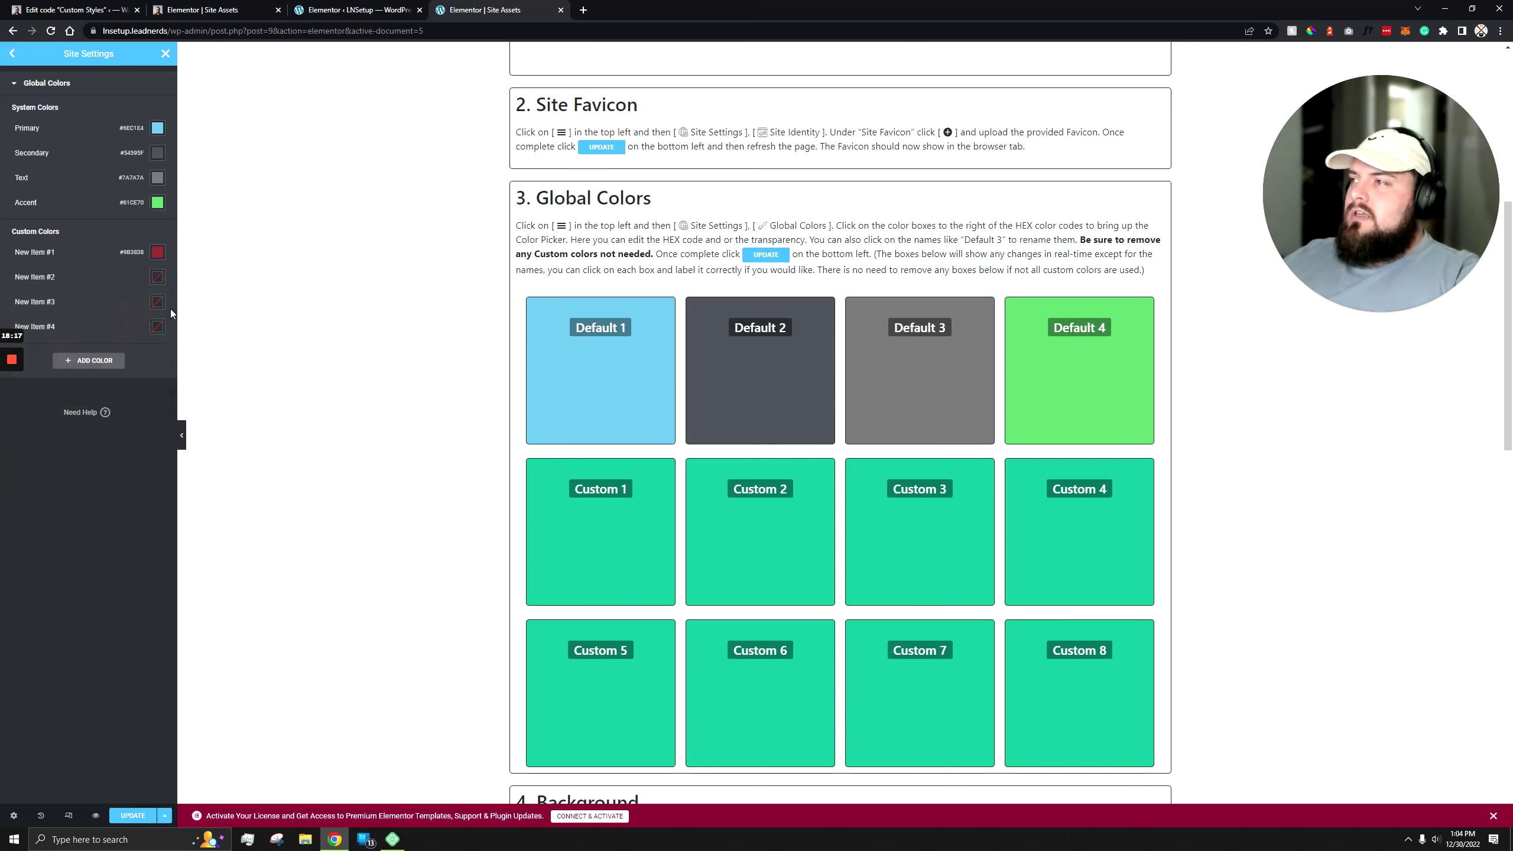
click(157, 278)
click(106, 394)
click(132, 610)
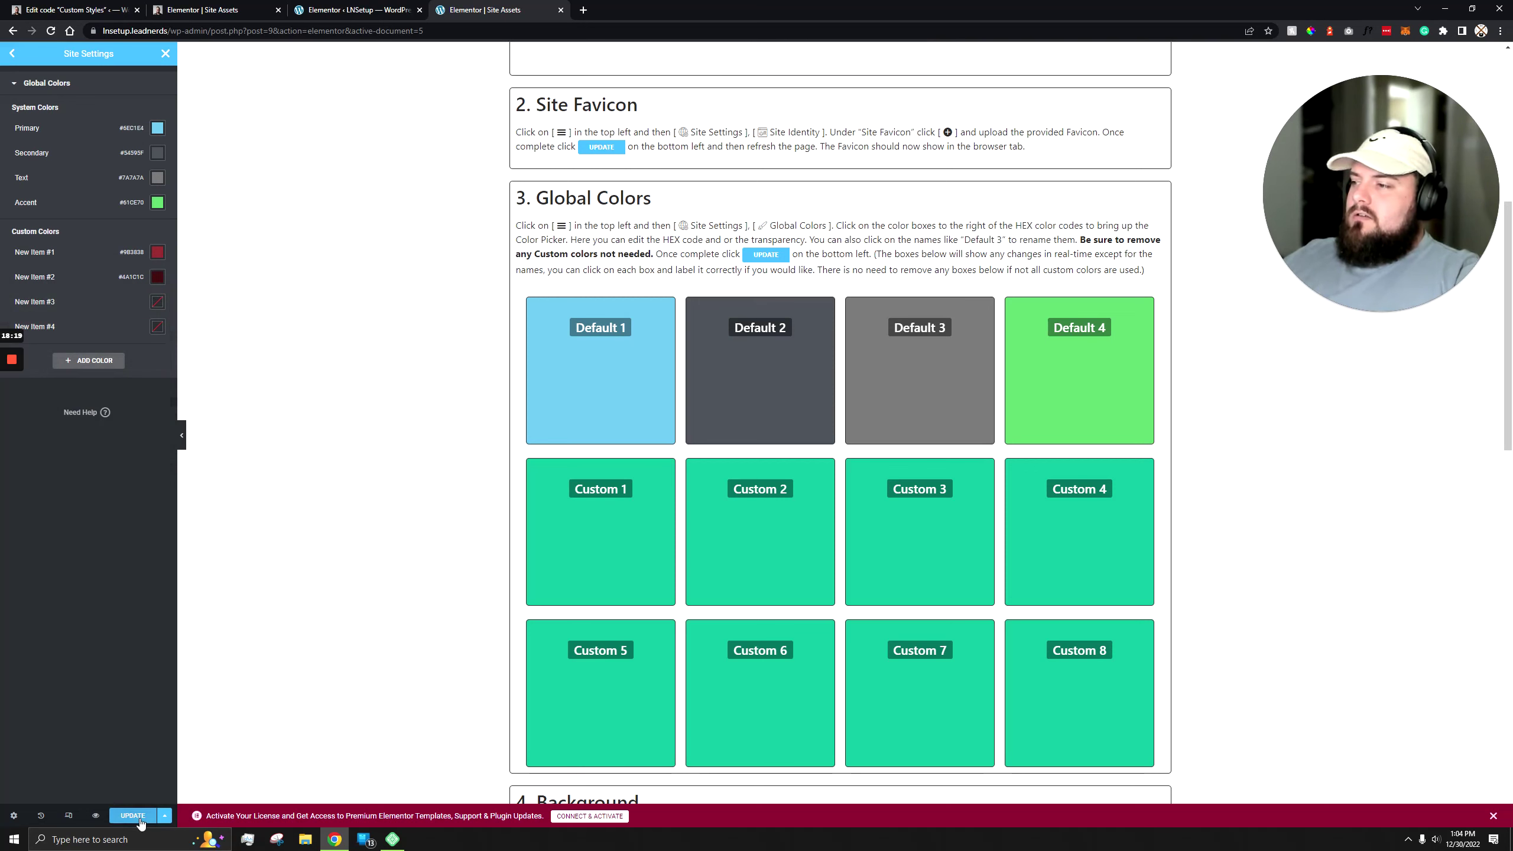
click(140, 818)
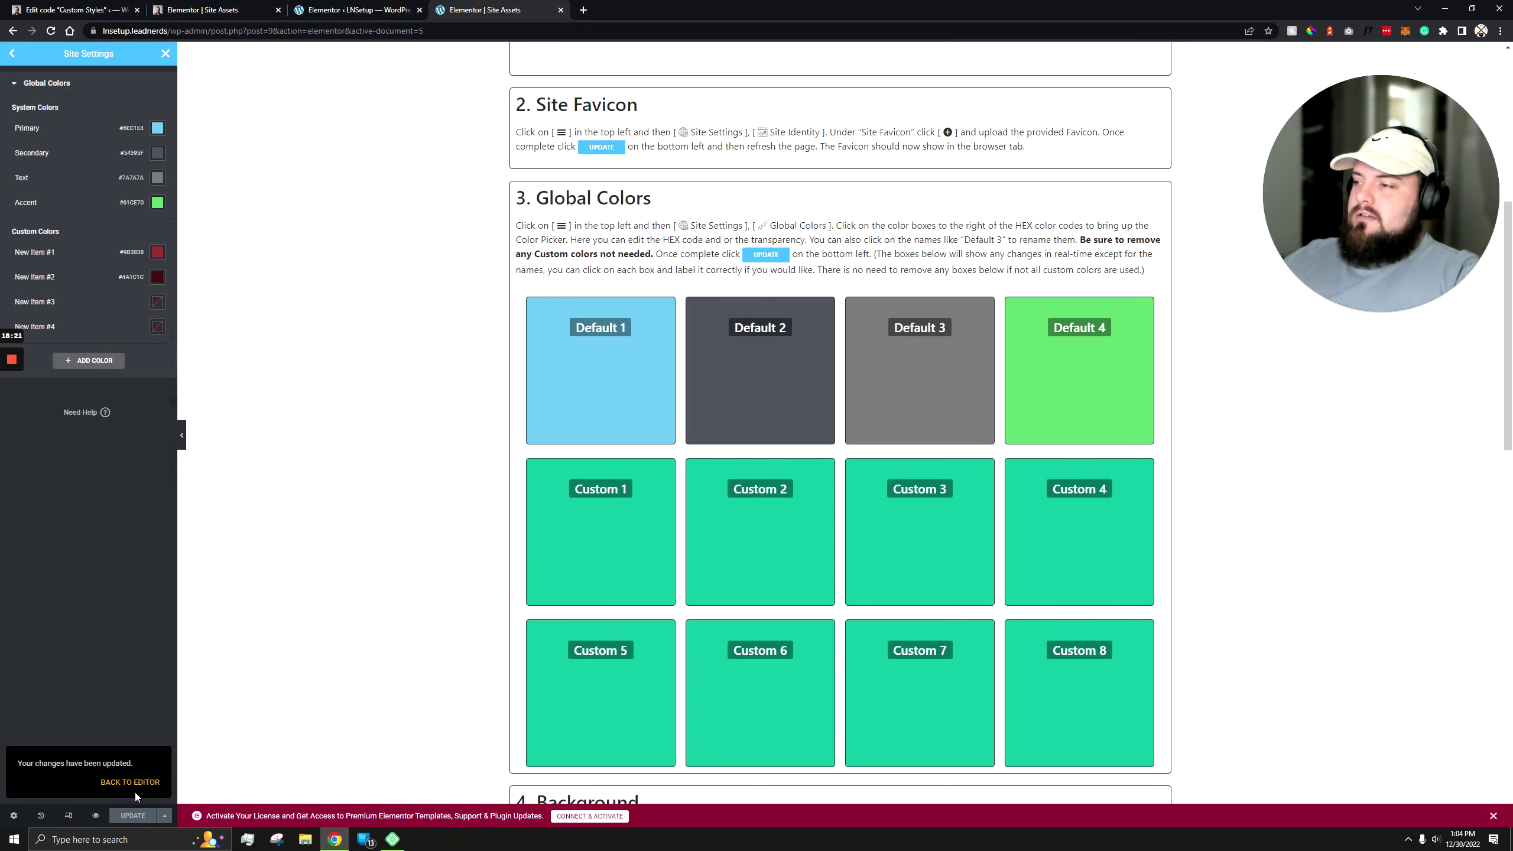
click(132, 784)
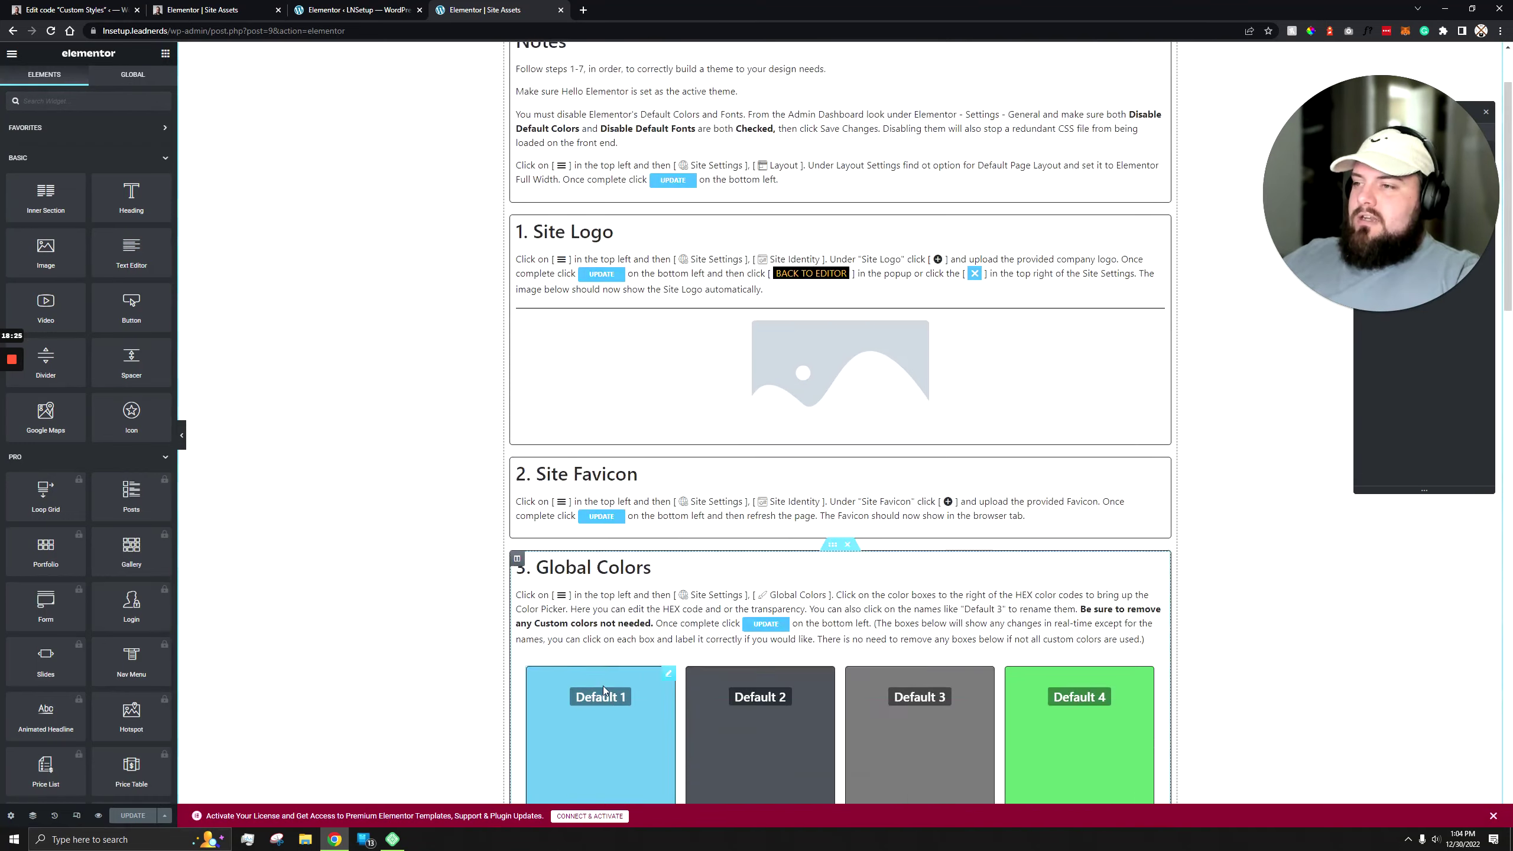
Step: Set the front background color of the Custom 1 flip box to global color New Item #1 and of the Custom 2 box to New Item #2
scroll(686, 460, down, 10)
scroll(685, 460, up, 5)
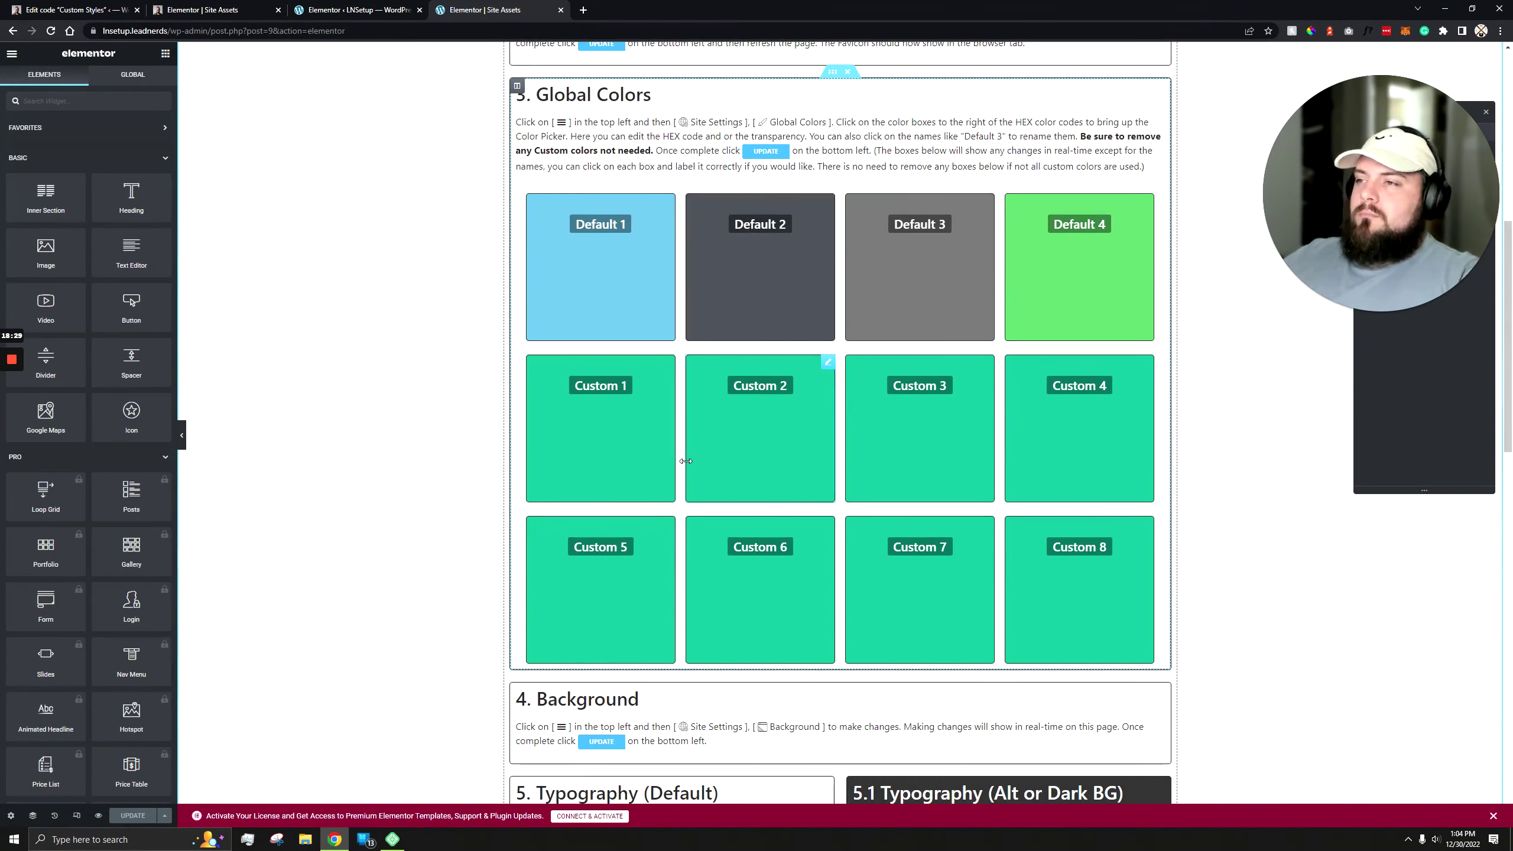
click(634, 459)
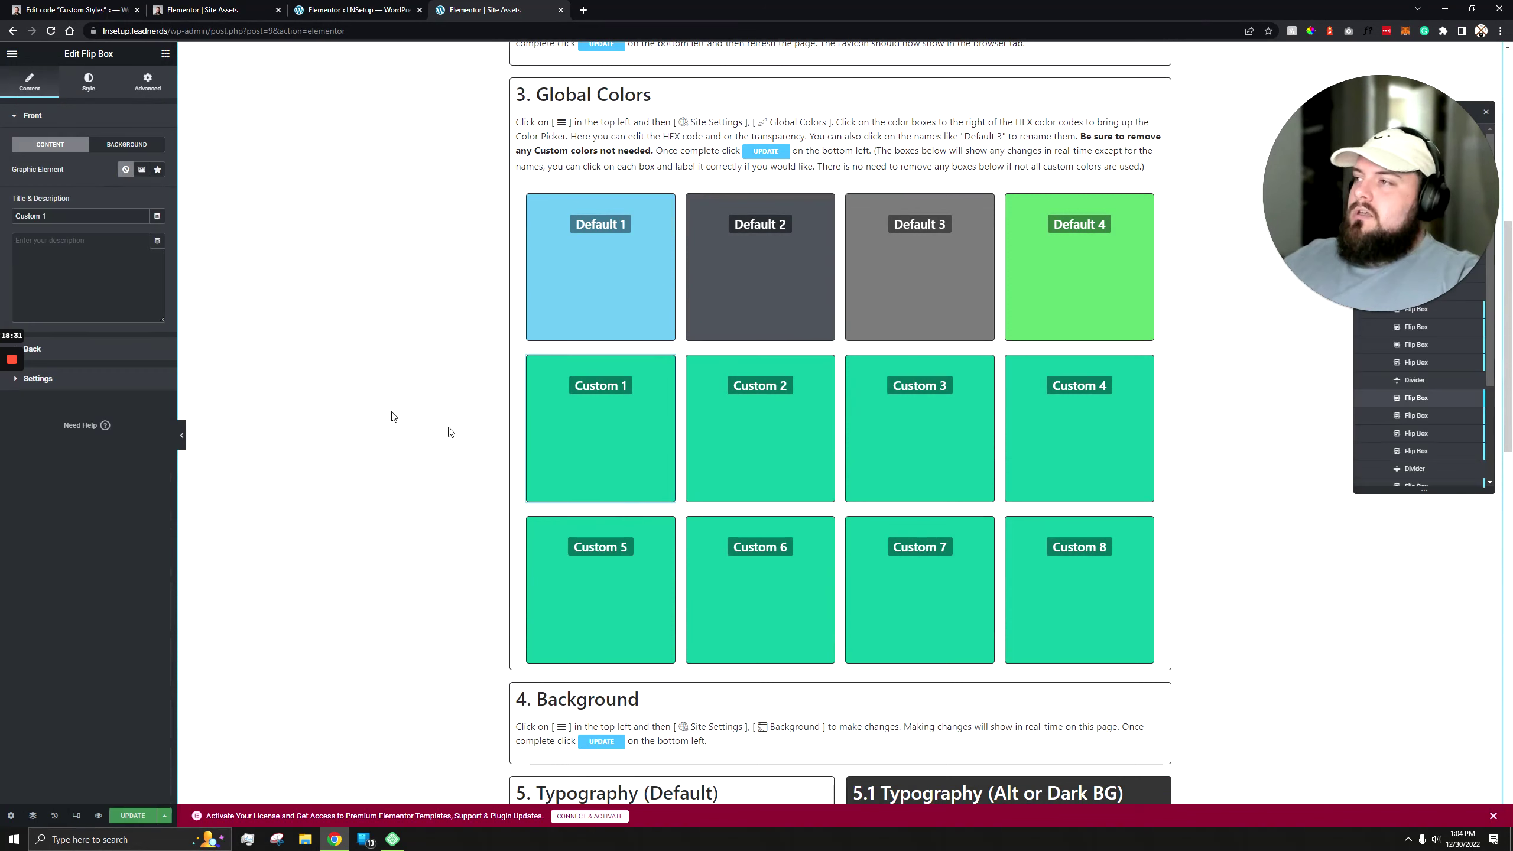
click(95, 91)
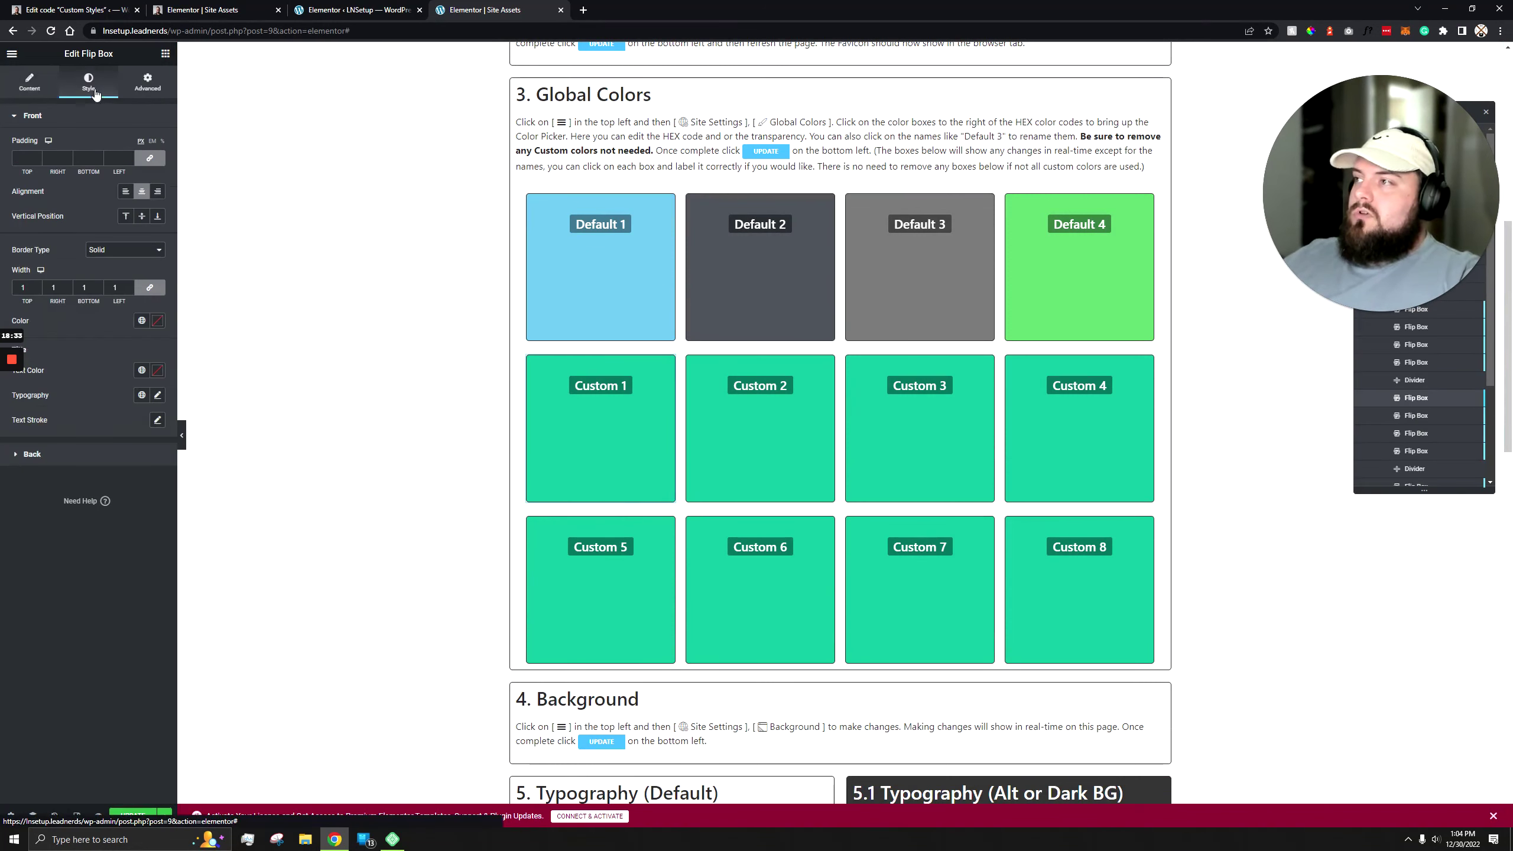
click(29, 81)
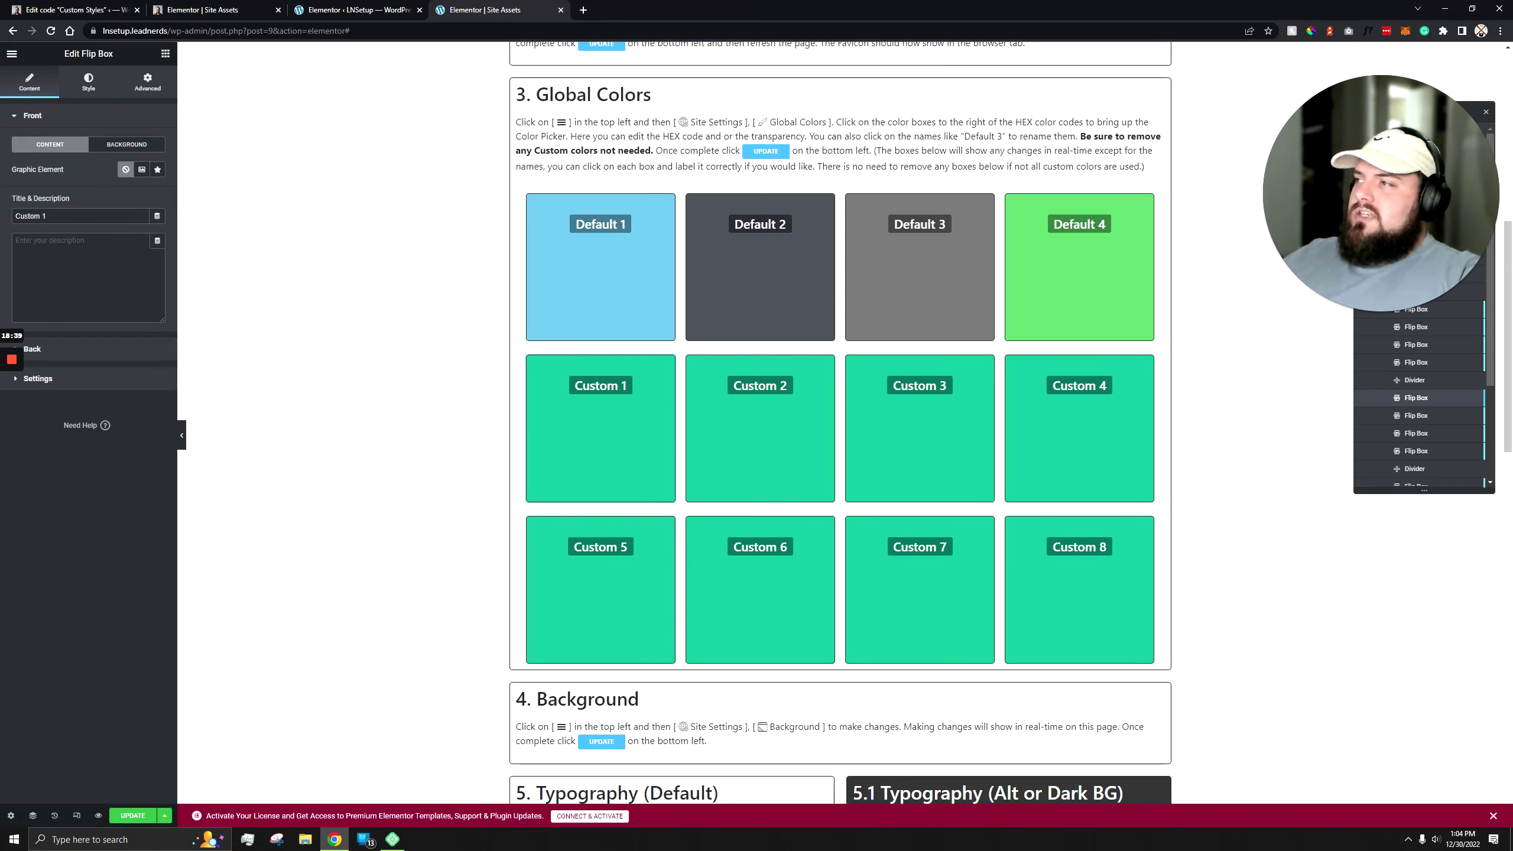
click(104, 145)
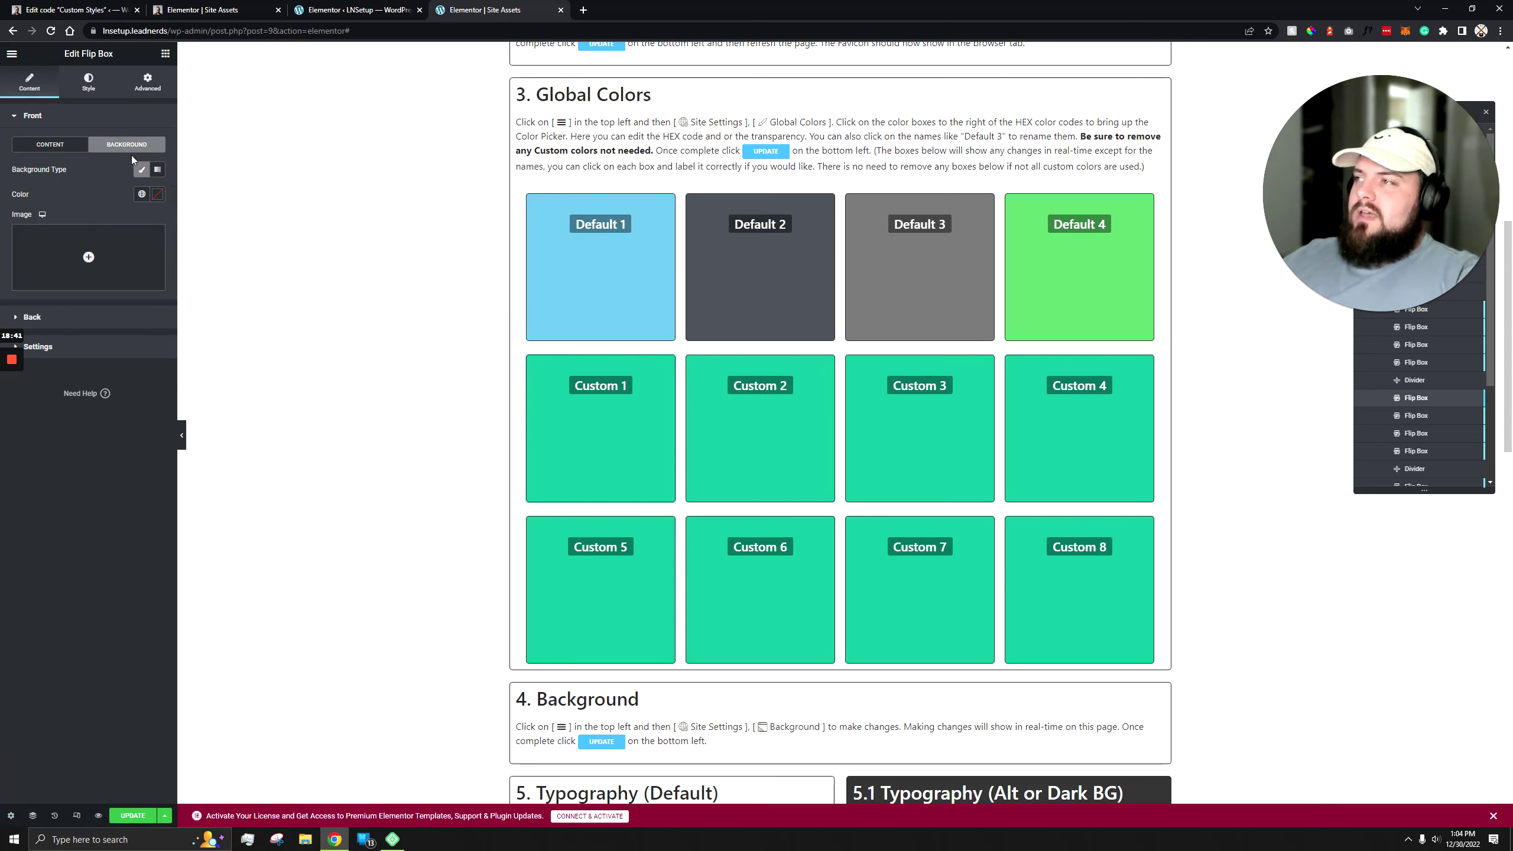
click(142, 196)
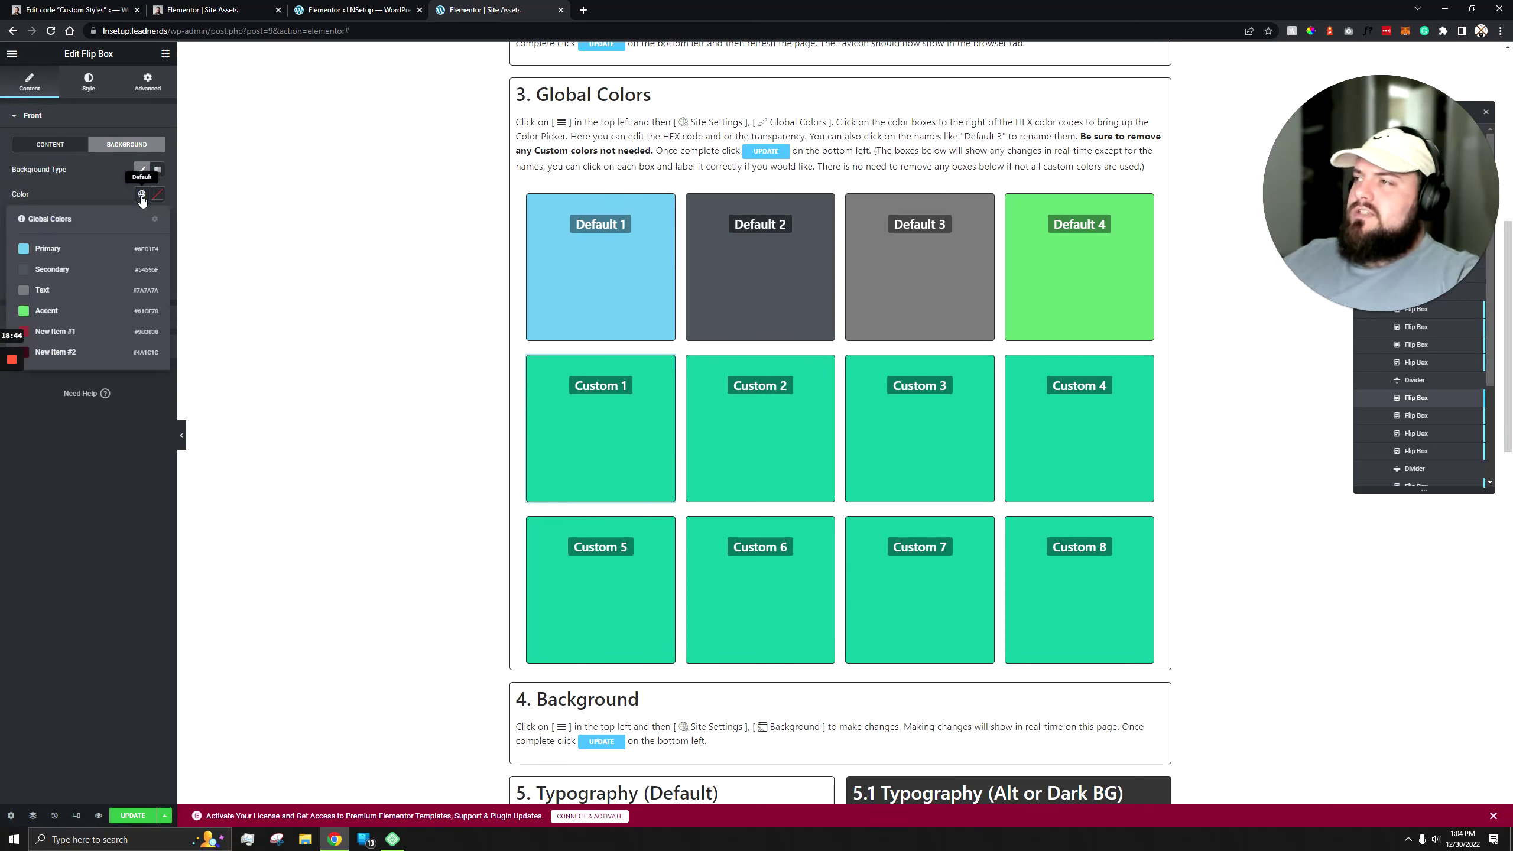
click(104, 342)
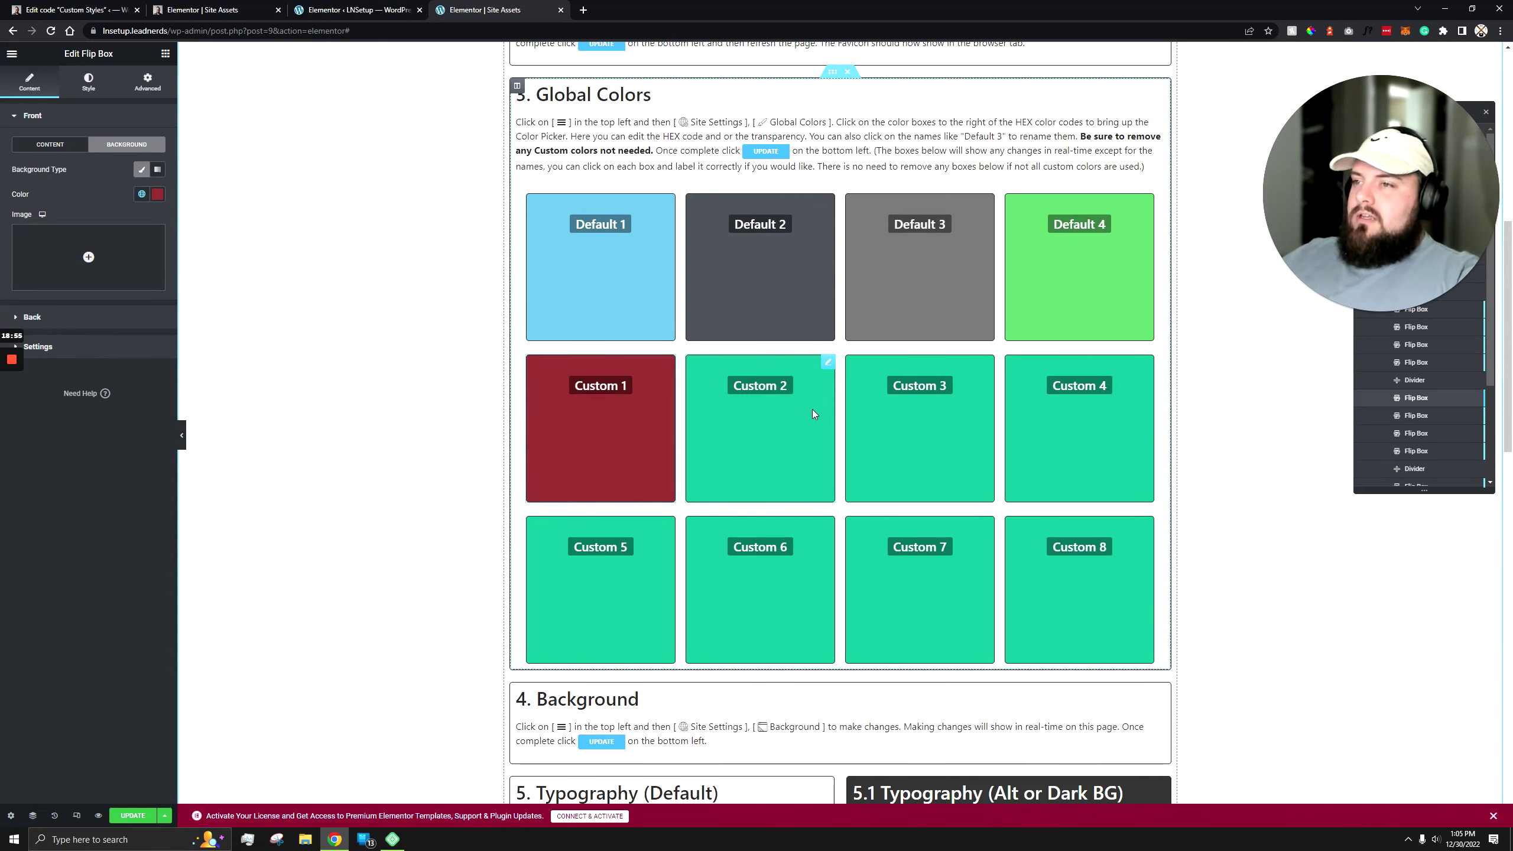
click(141, 194)
click(68, 360)
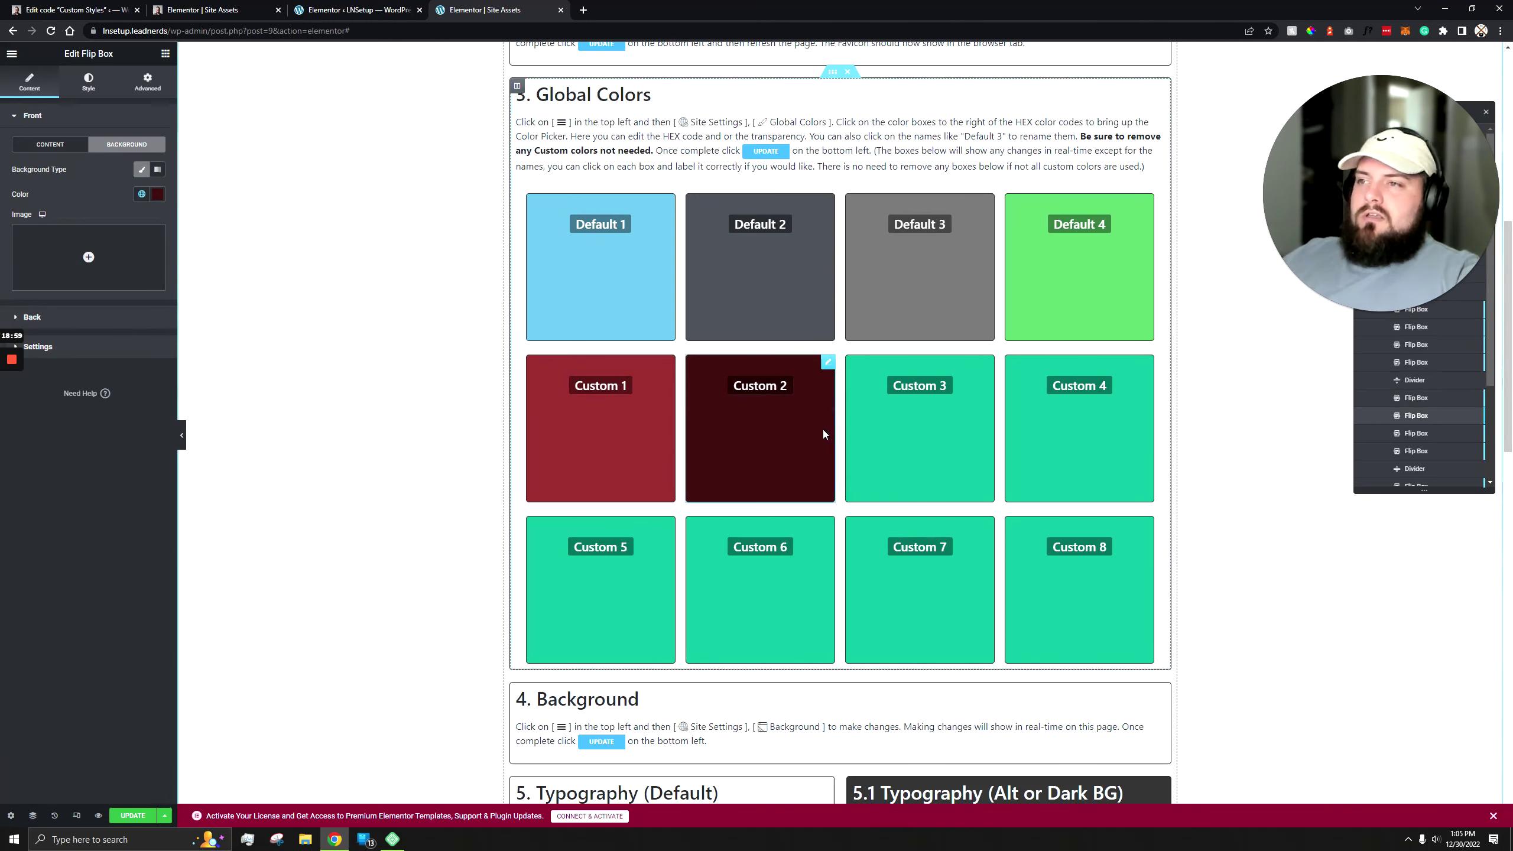
Step: Change global color New Item #2 to a bright red in the site settings
click(12, 53)
click(55, 109)
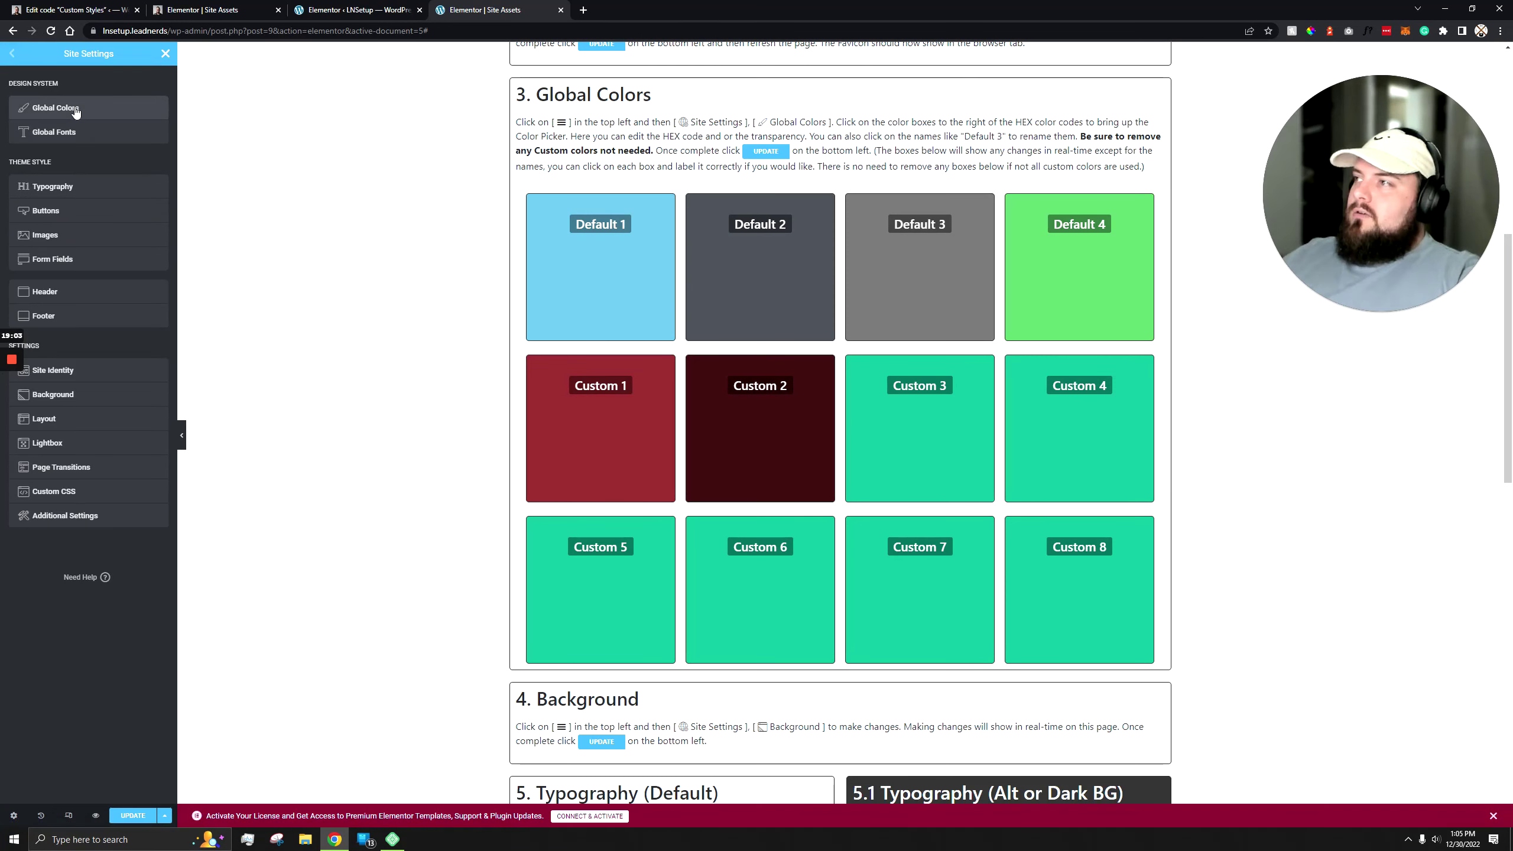
click(76, 110)
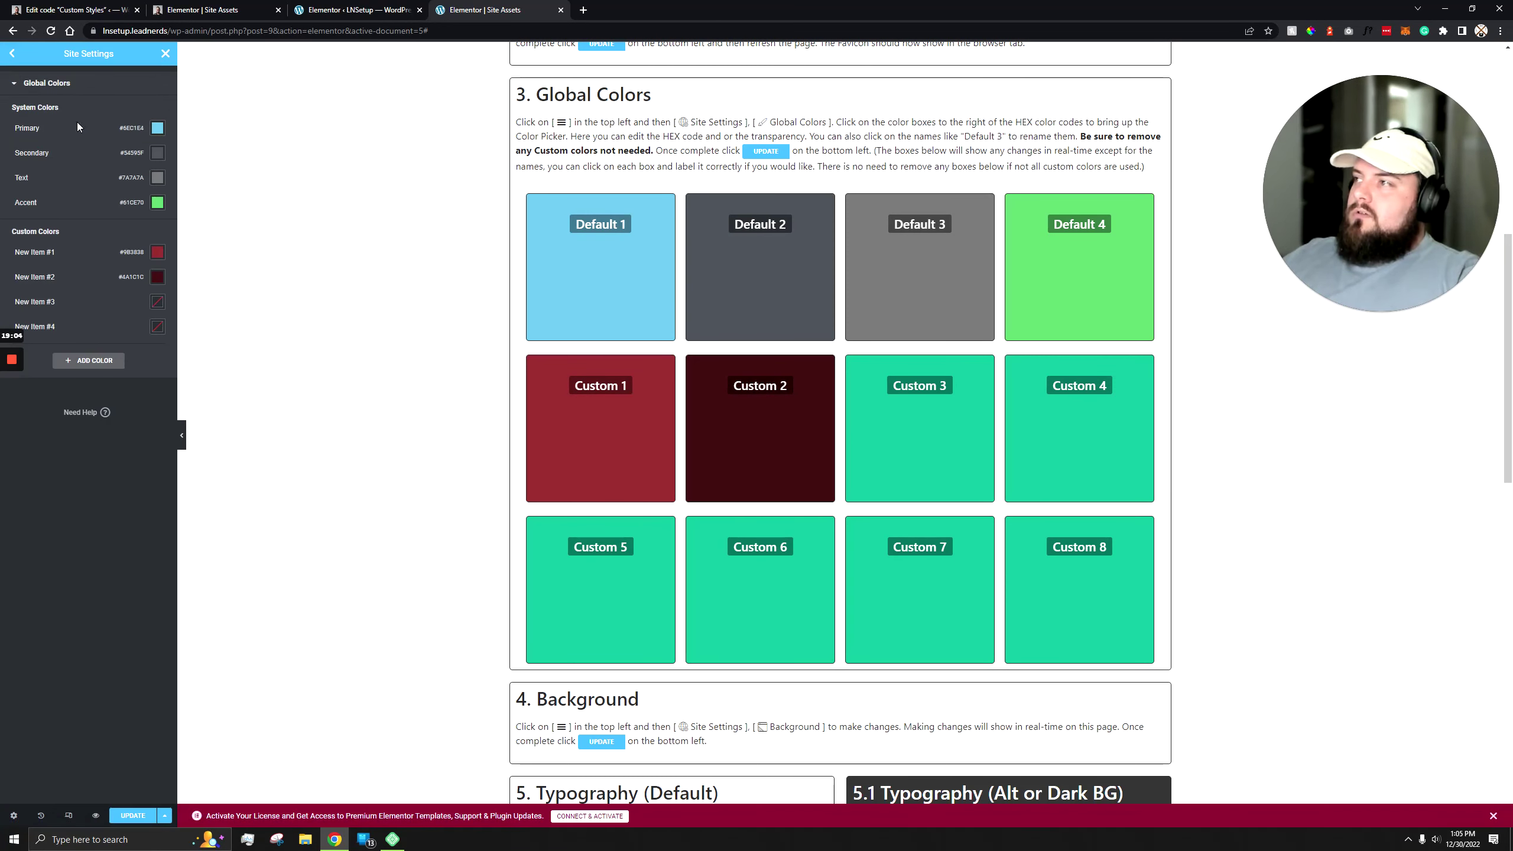
click(158, 277)
click(96, 332)
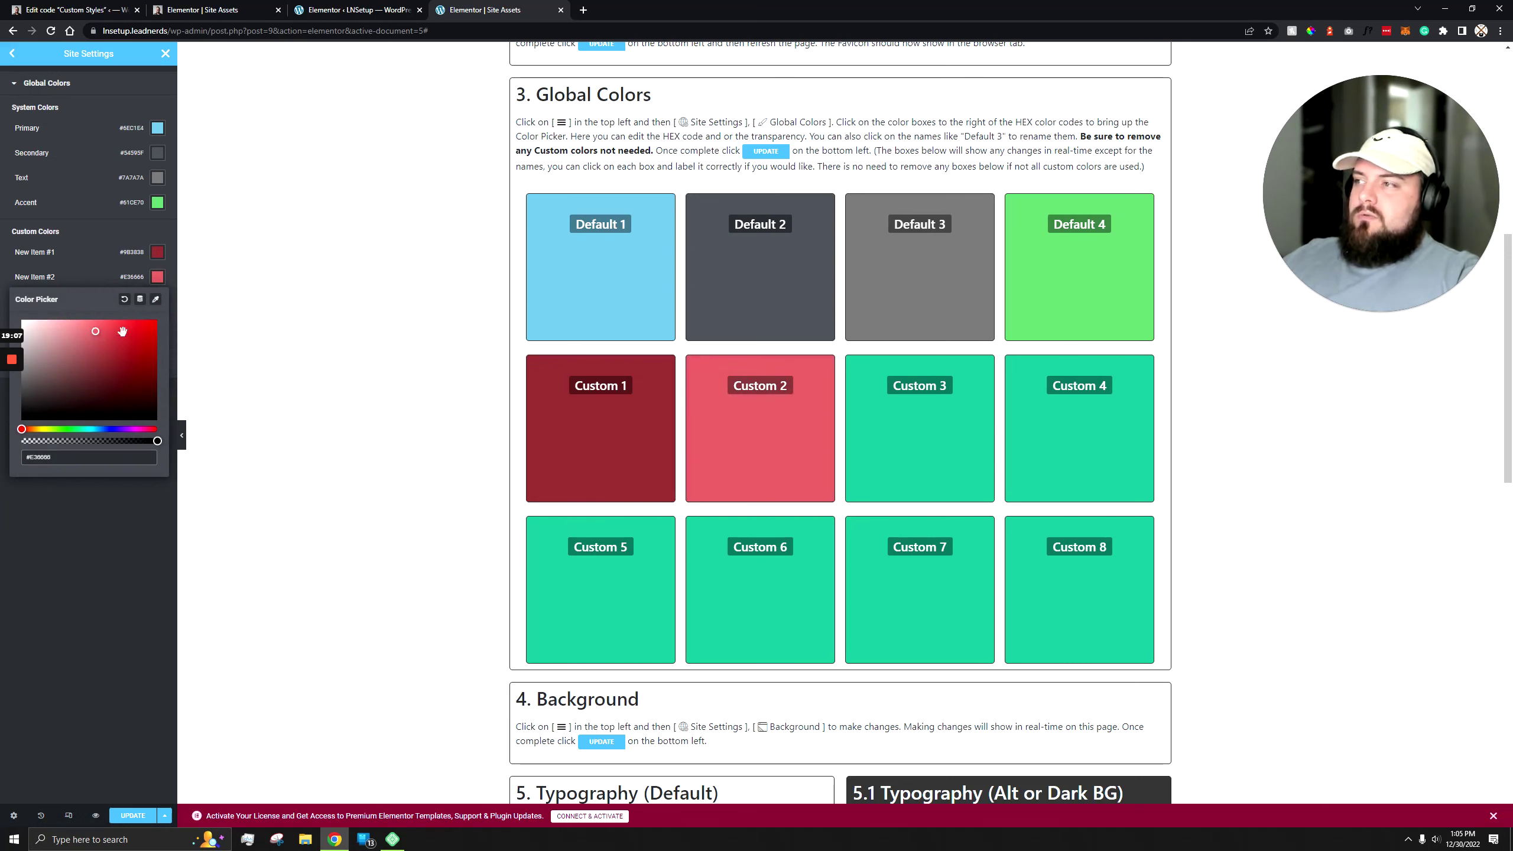
drag(122, 331, 157, 322)
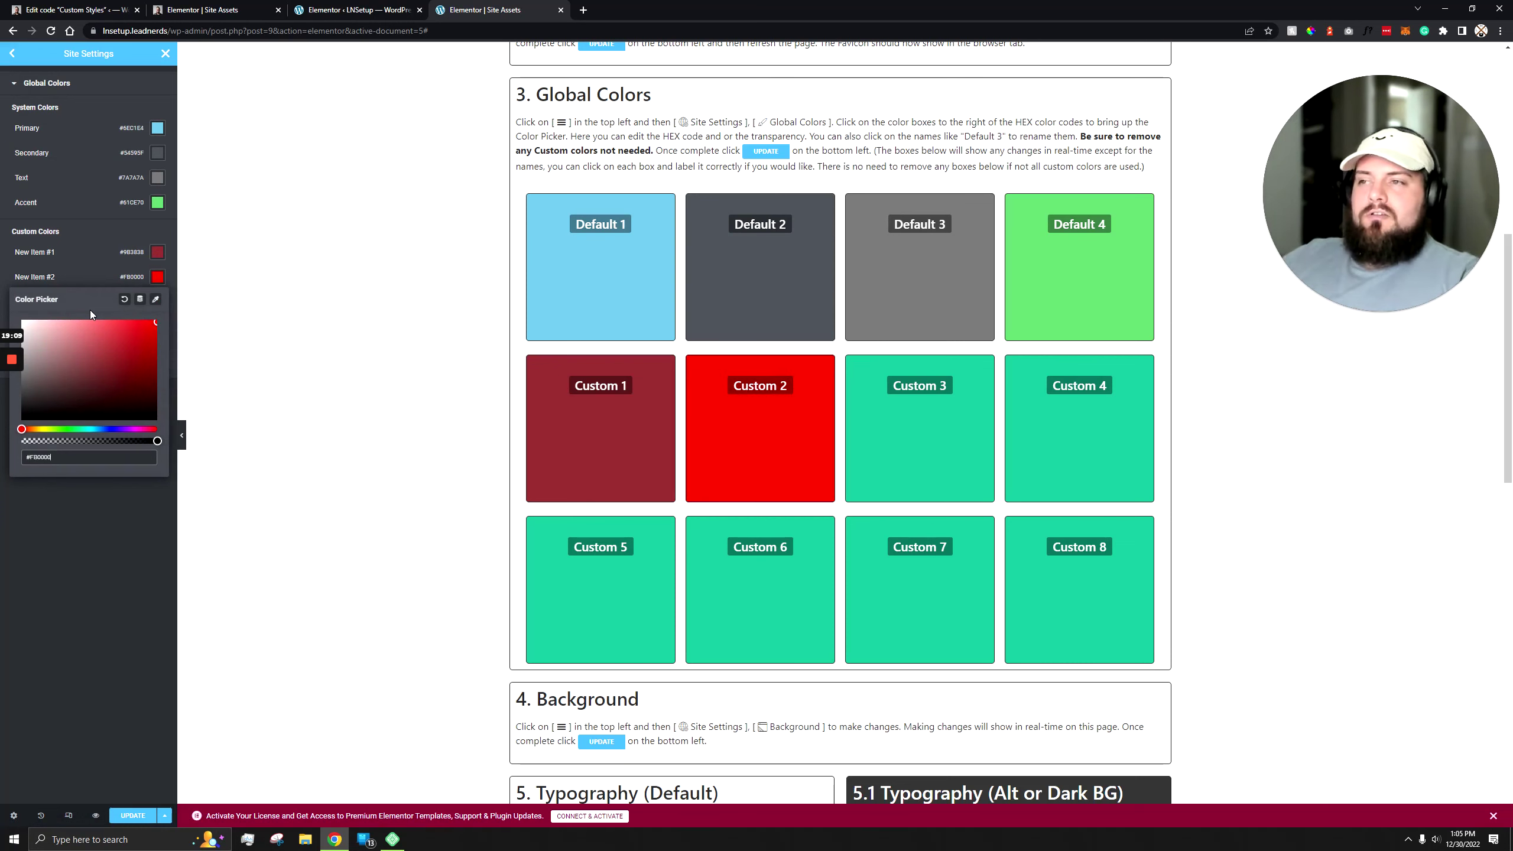
click(792, 383)
Step: Look over the guide's Background, Typography, Button and Form Fields sections
scroll(793, 383, down, 3)
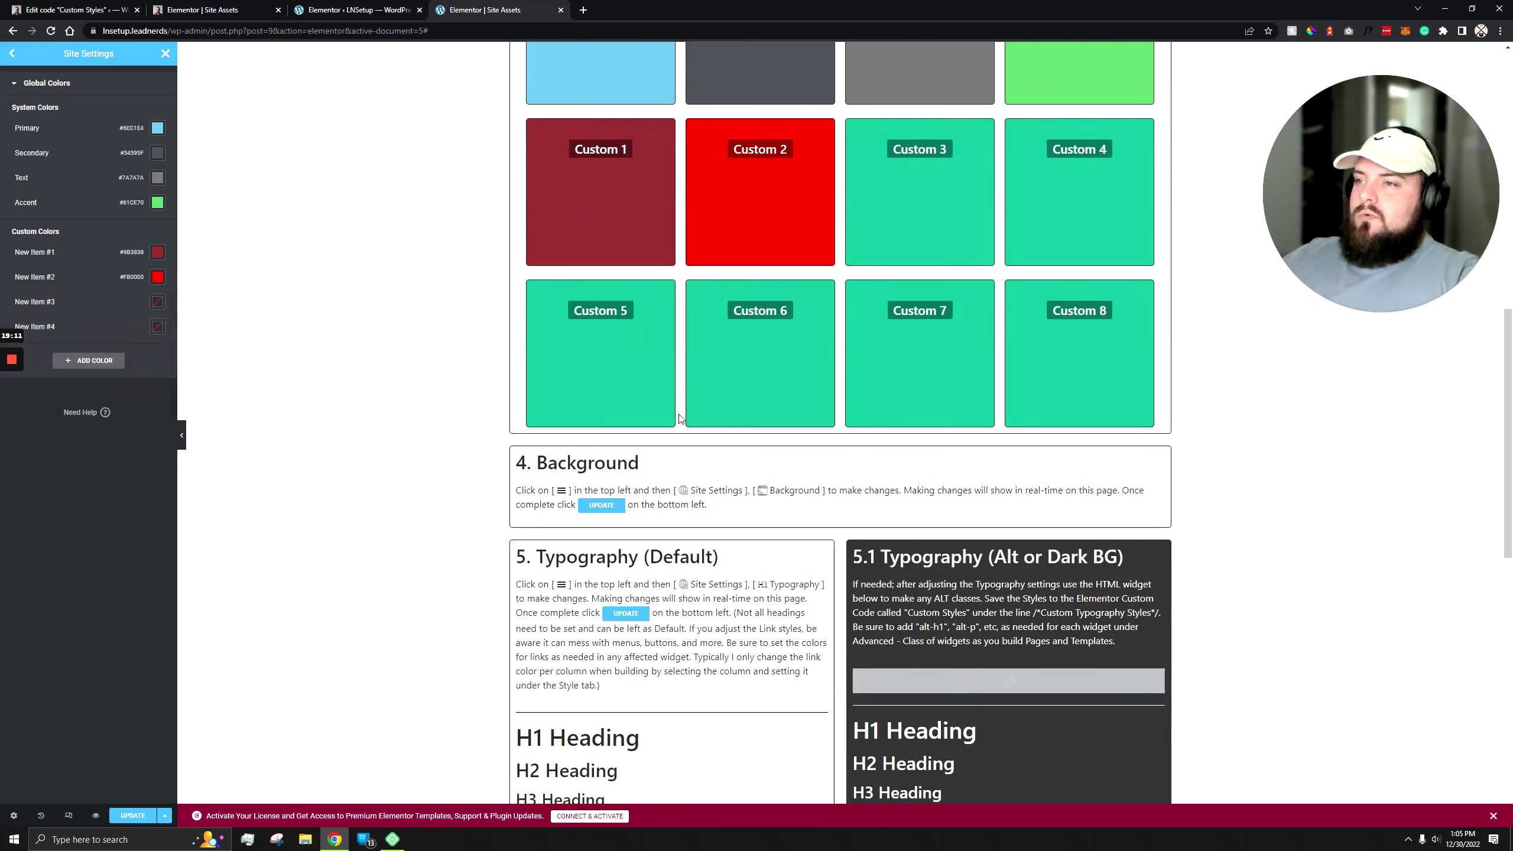
scroll(792, 383, down, 2)
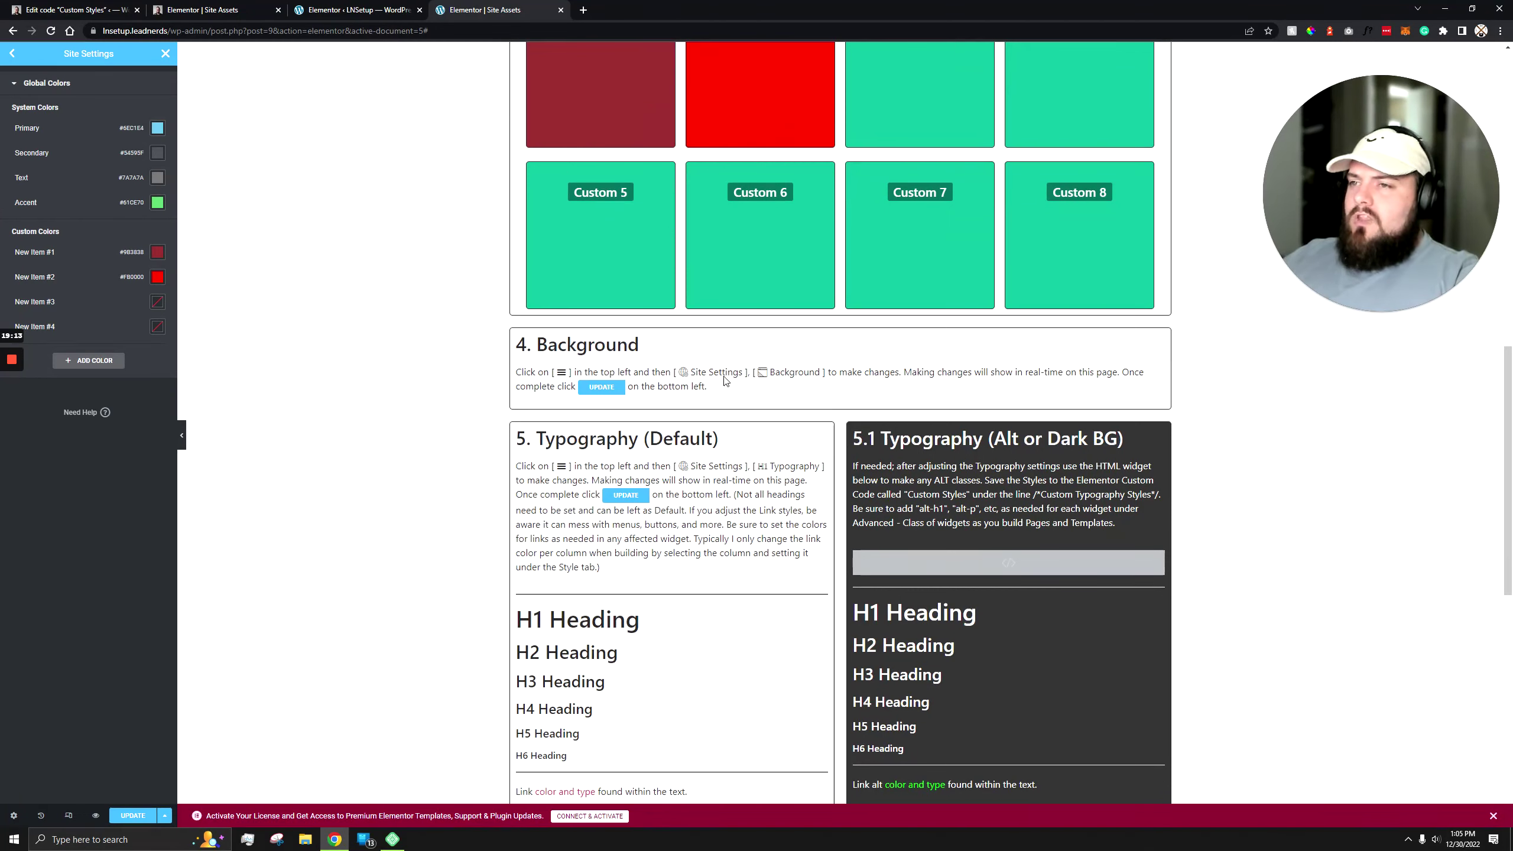
scroll(685, 388, down, 2)
scroll(679, 393, down, 2)
scroll(740, 413, down, 2)
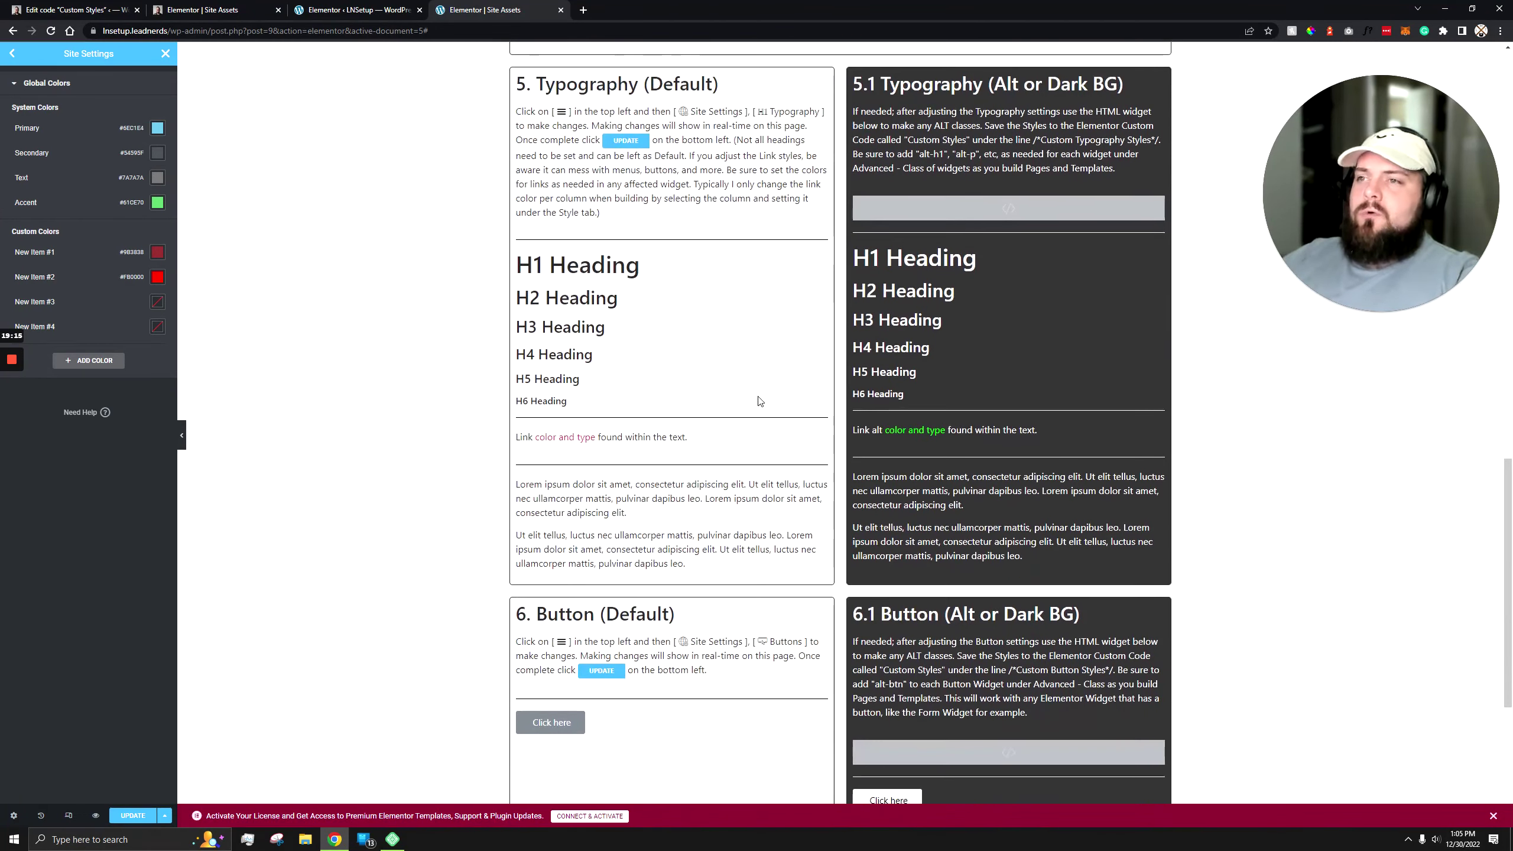
scroll(892, 238, down, 5)
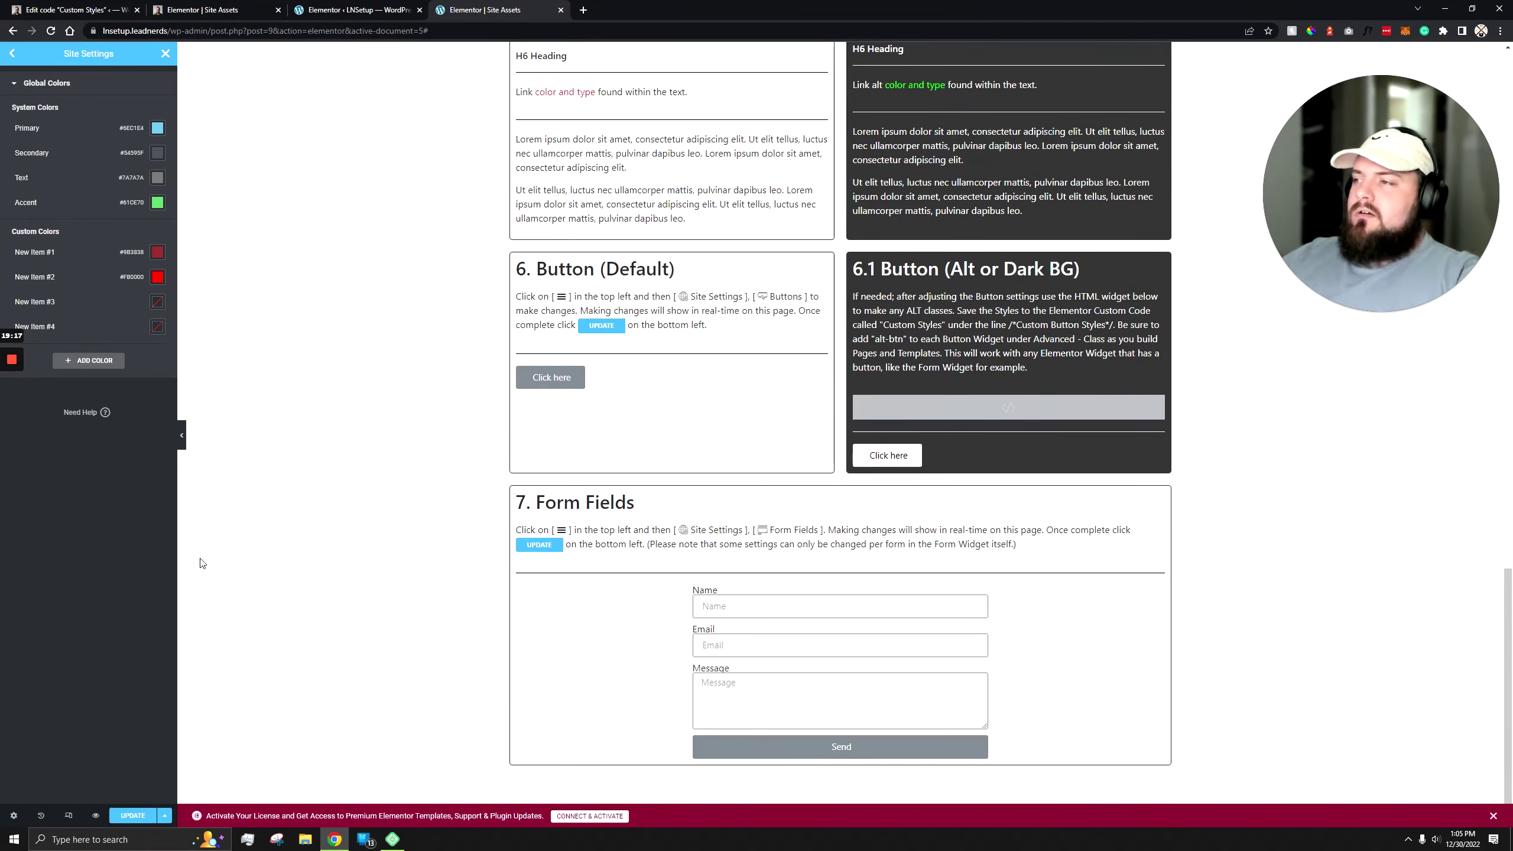
scroll(896, 432, up, 4)
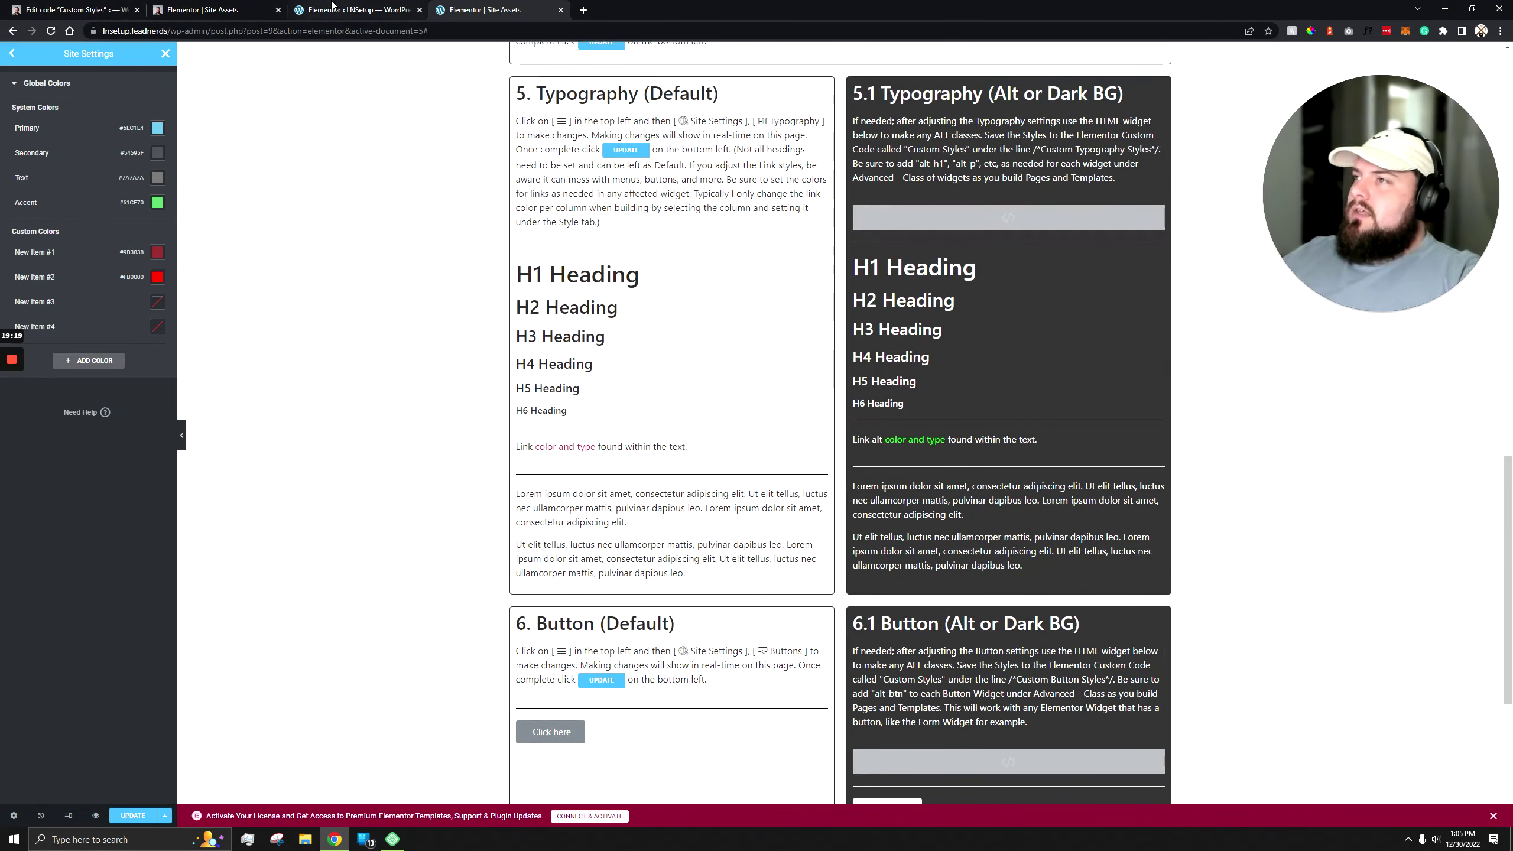
Step: Open Elementor's Custom Code page on the LNSetup site, and view the Custom Styles snippet on the template site
click(387, 10)
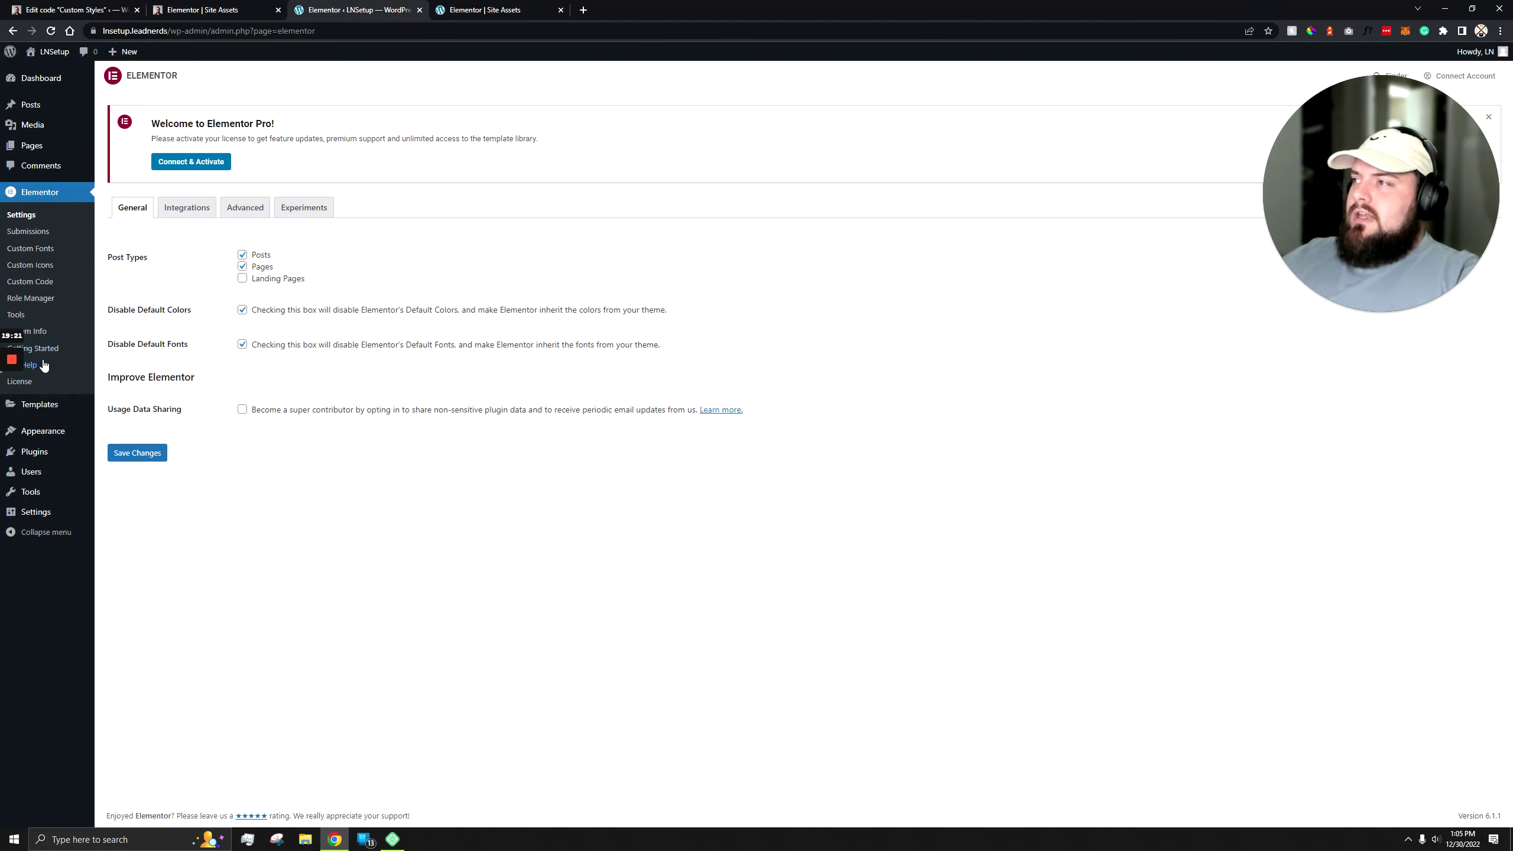
click(49, 288)
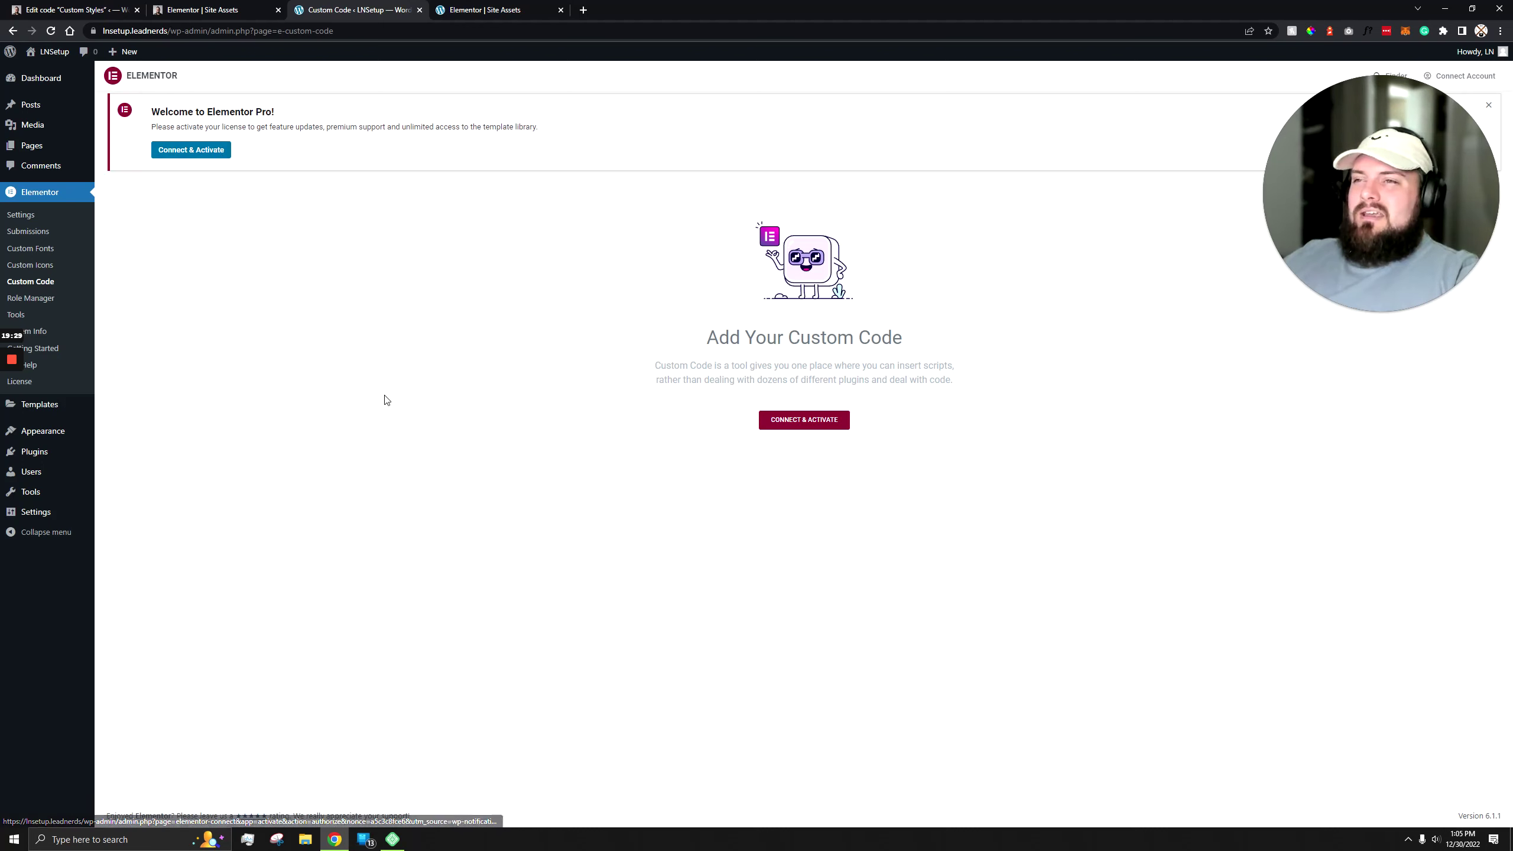
click(197, 9)
click(104, 9)
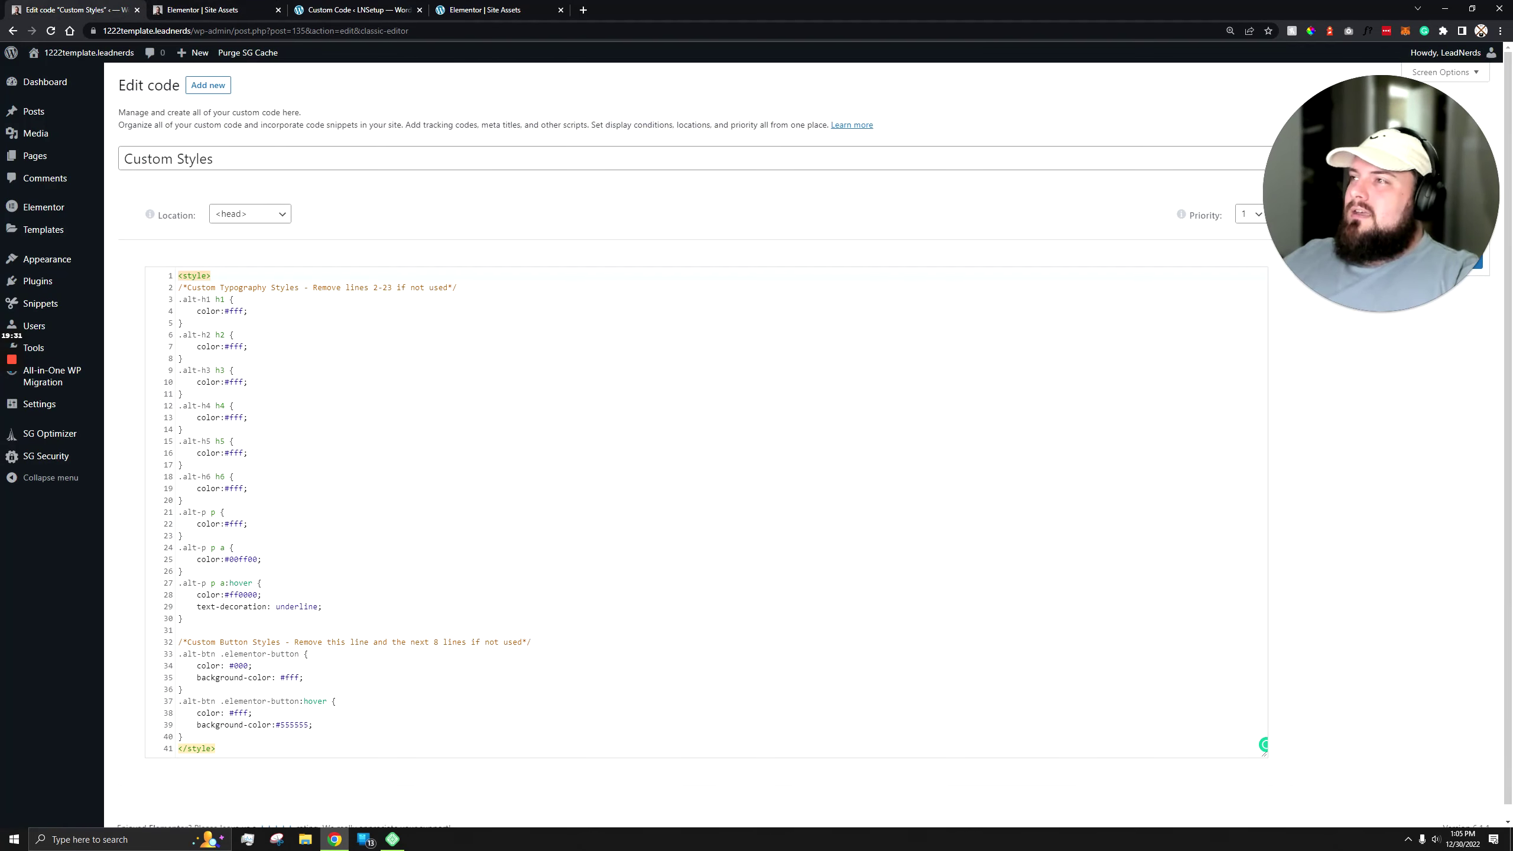
Step: Start a new custom code snippet on the template site and title it "custom css"
click(209, 84)
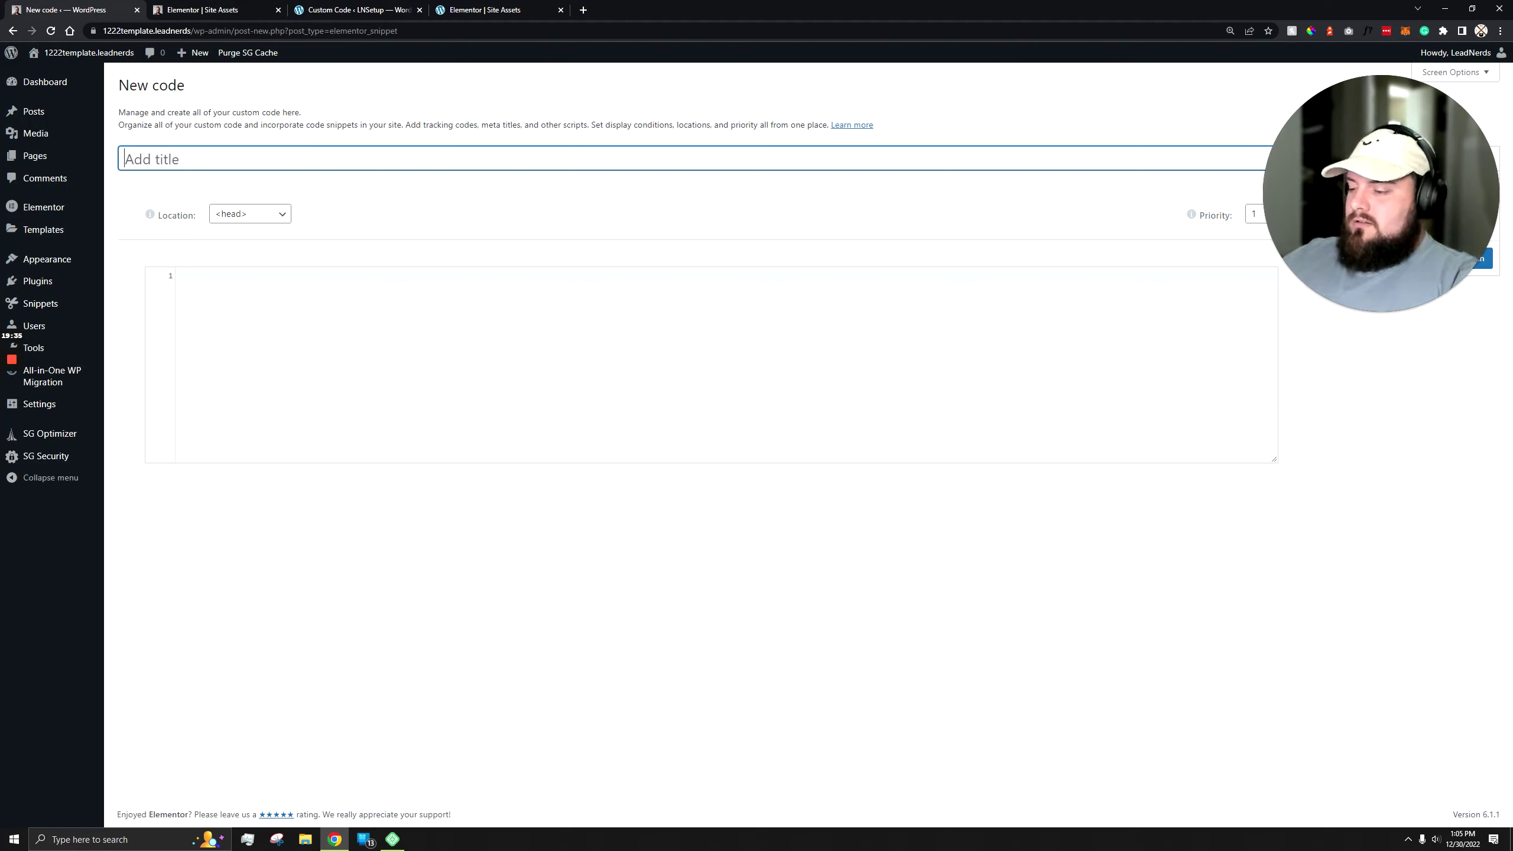
text(suc)
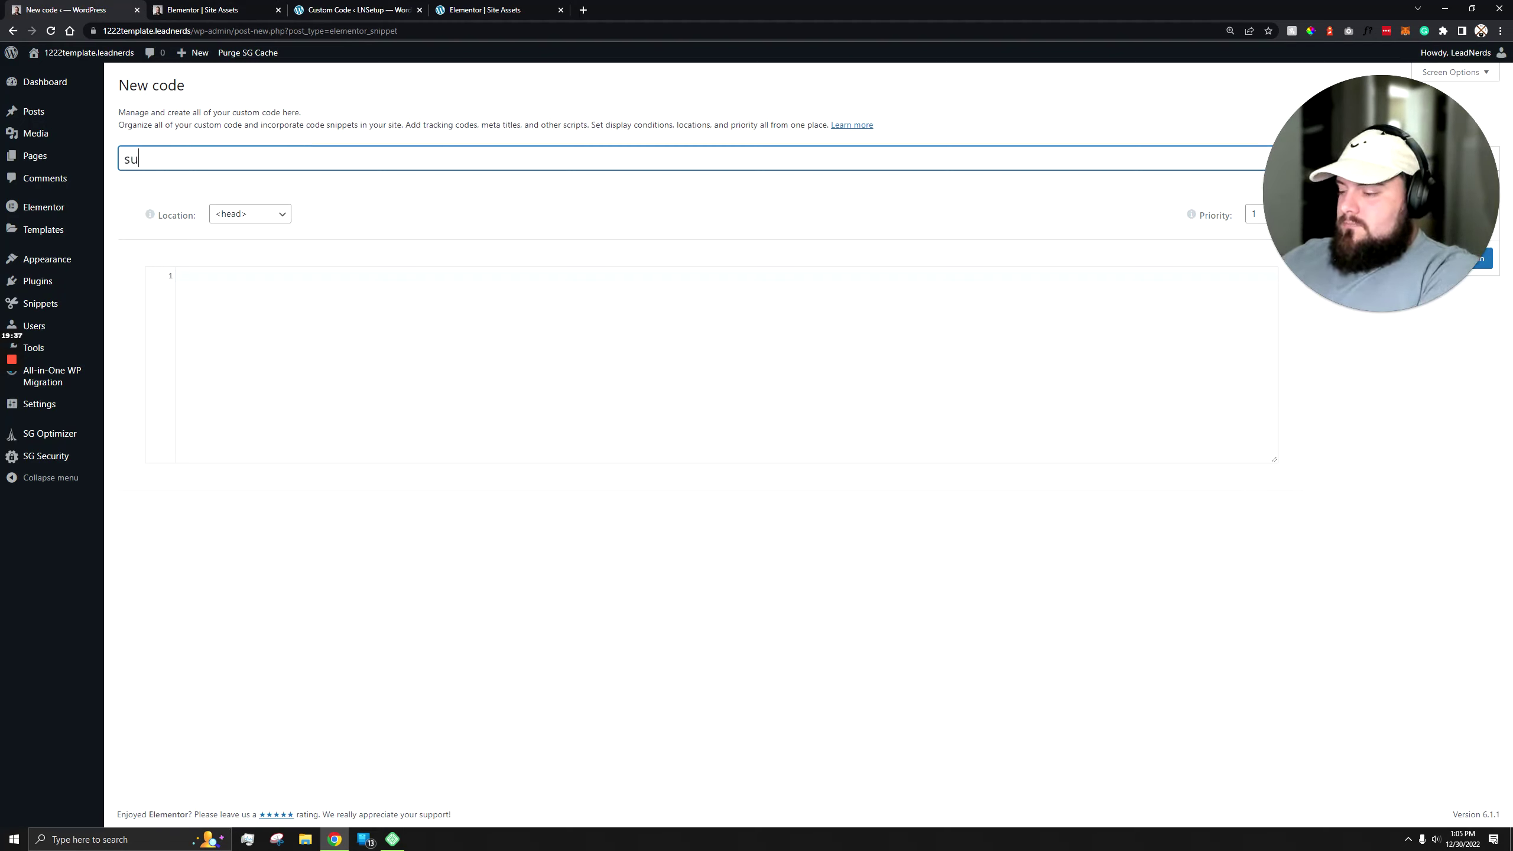
key(BackSpace)
key(BackSpace)
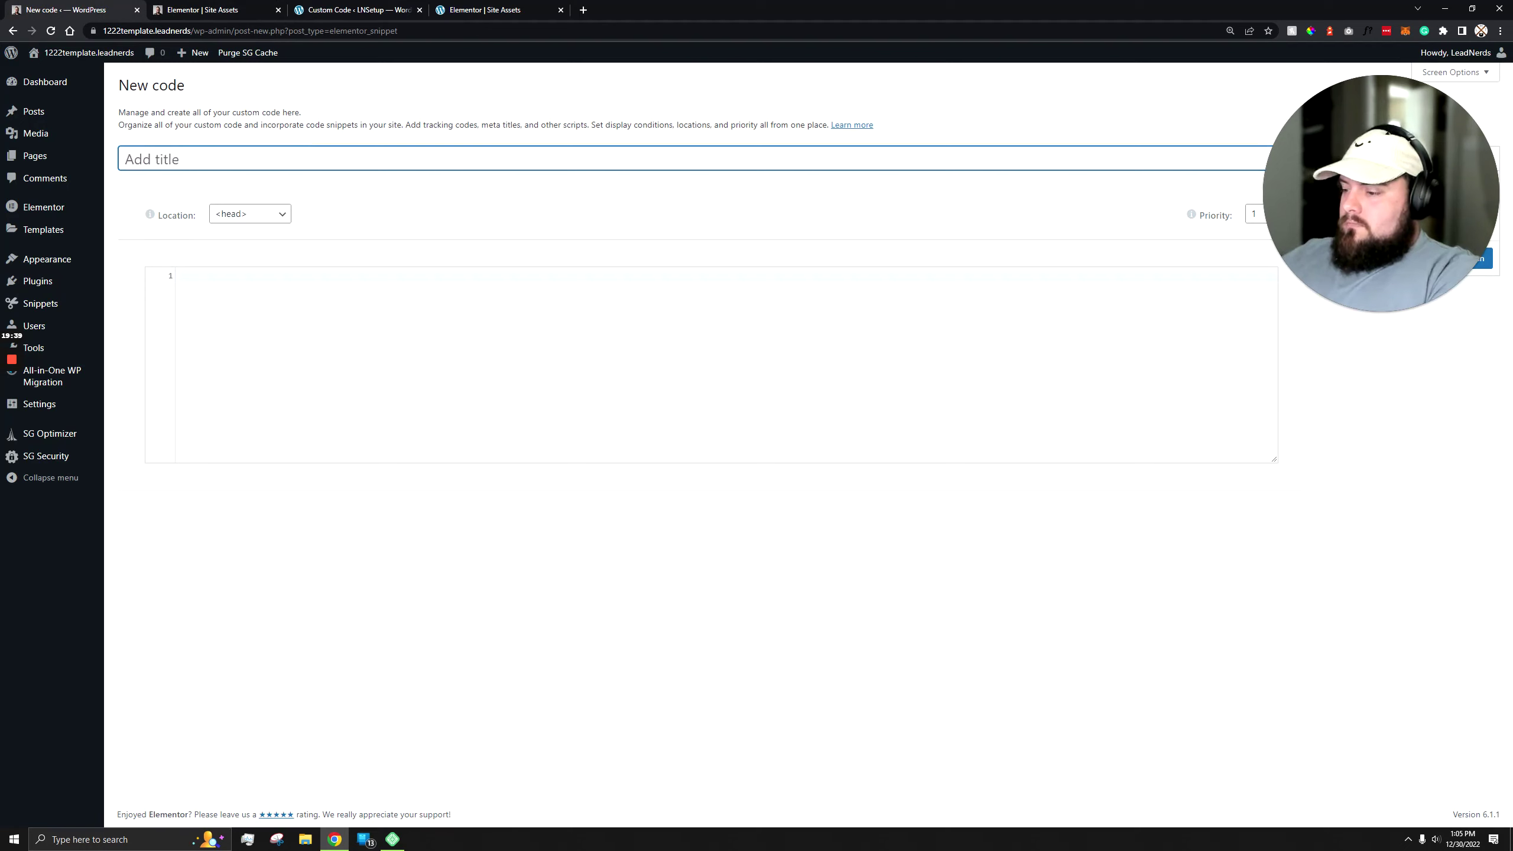
text(custom css)
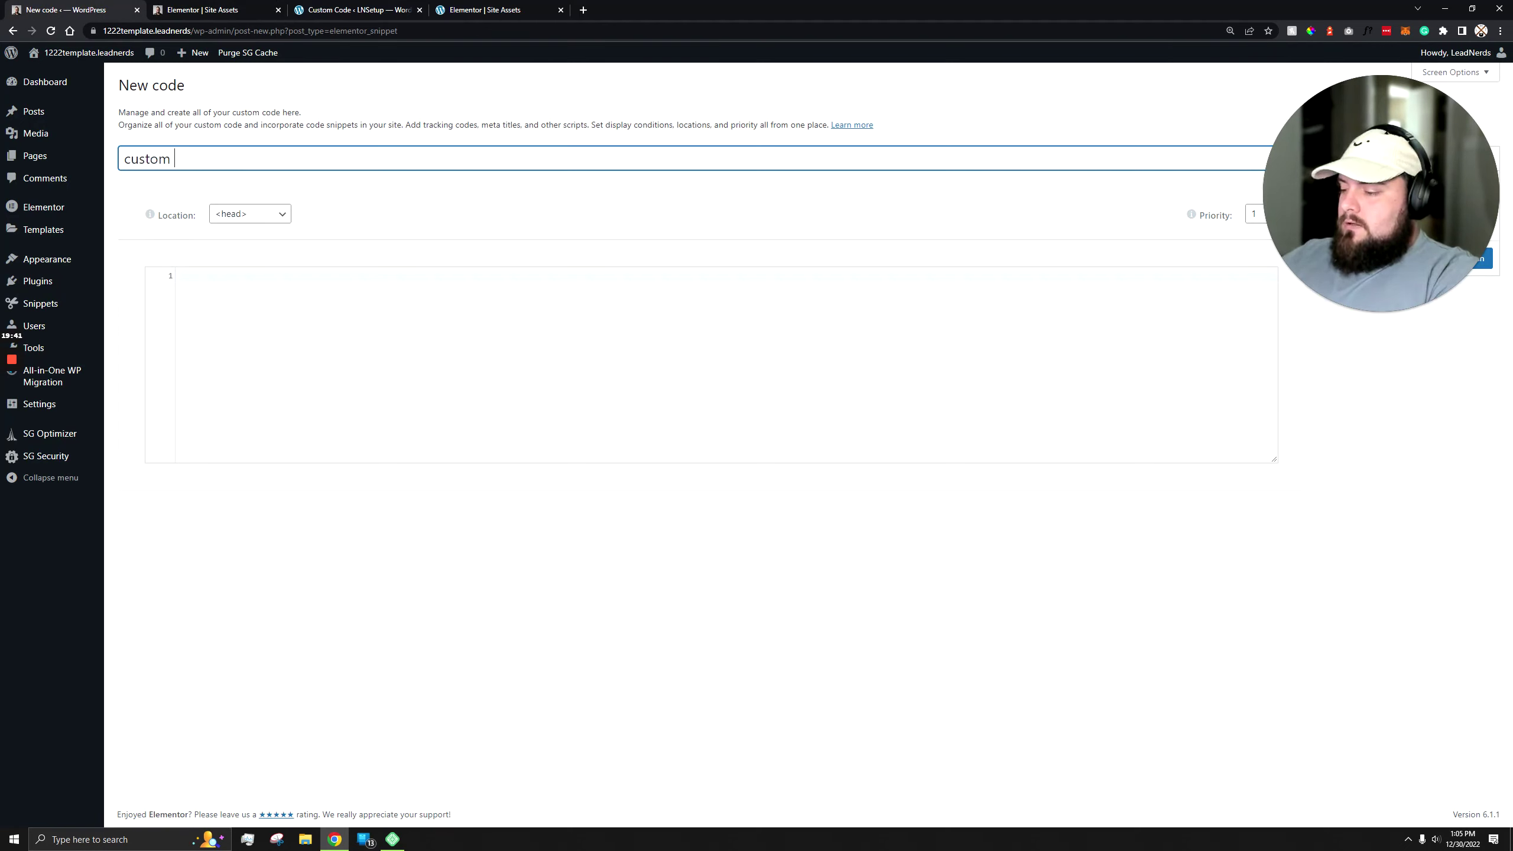
Step: Enter opening and closing style tags in the snippet's code, with an empty line between them
click(235, 323)
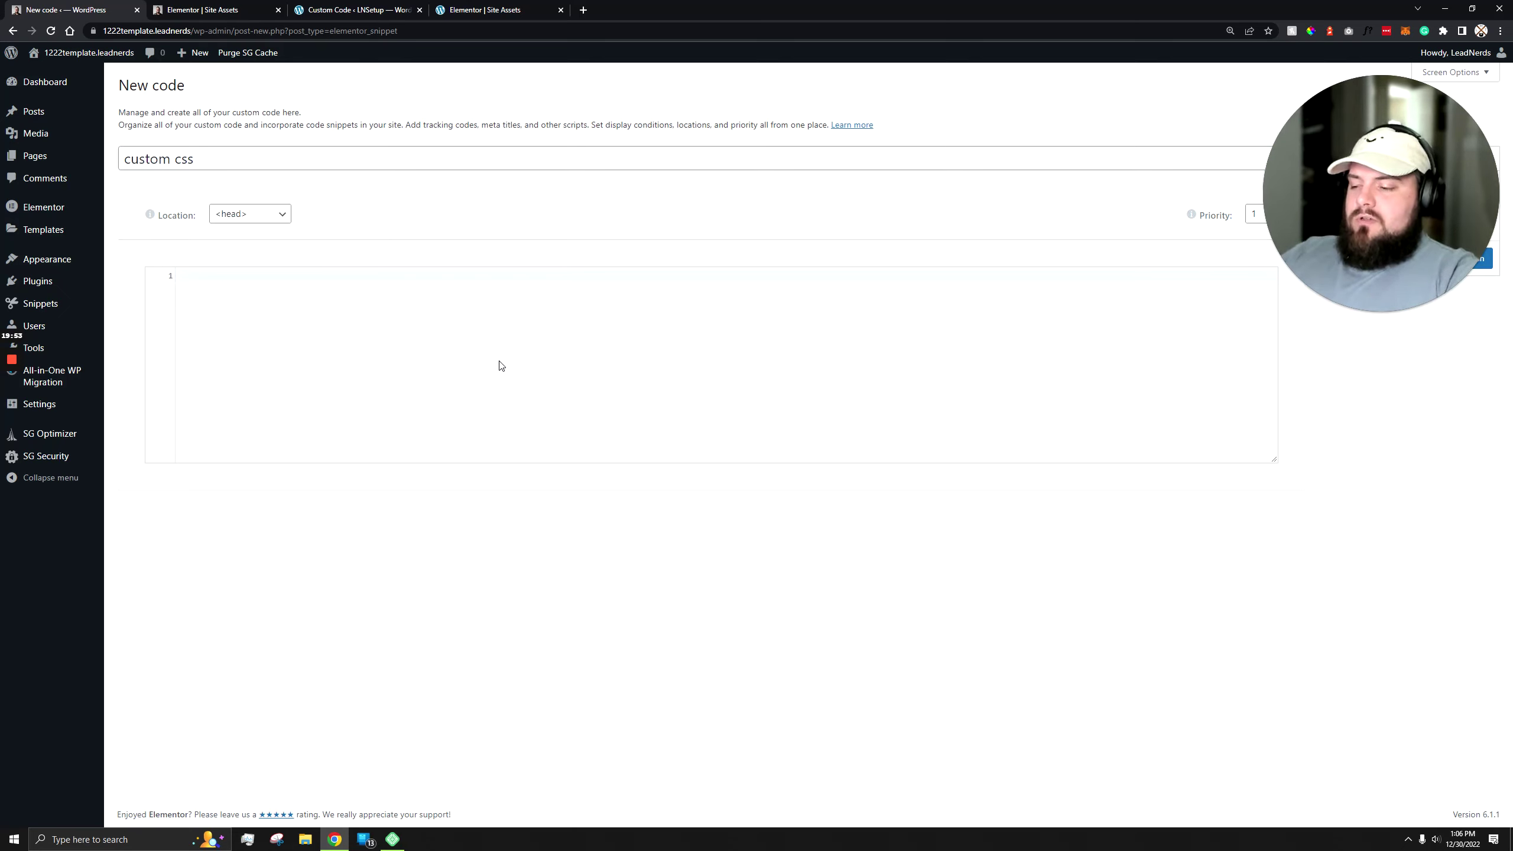
text(<)
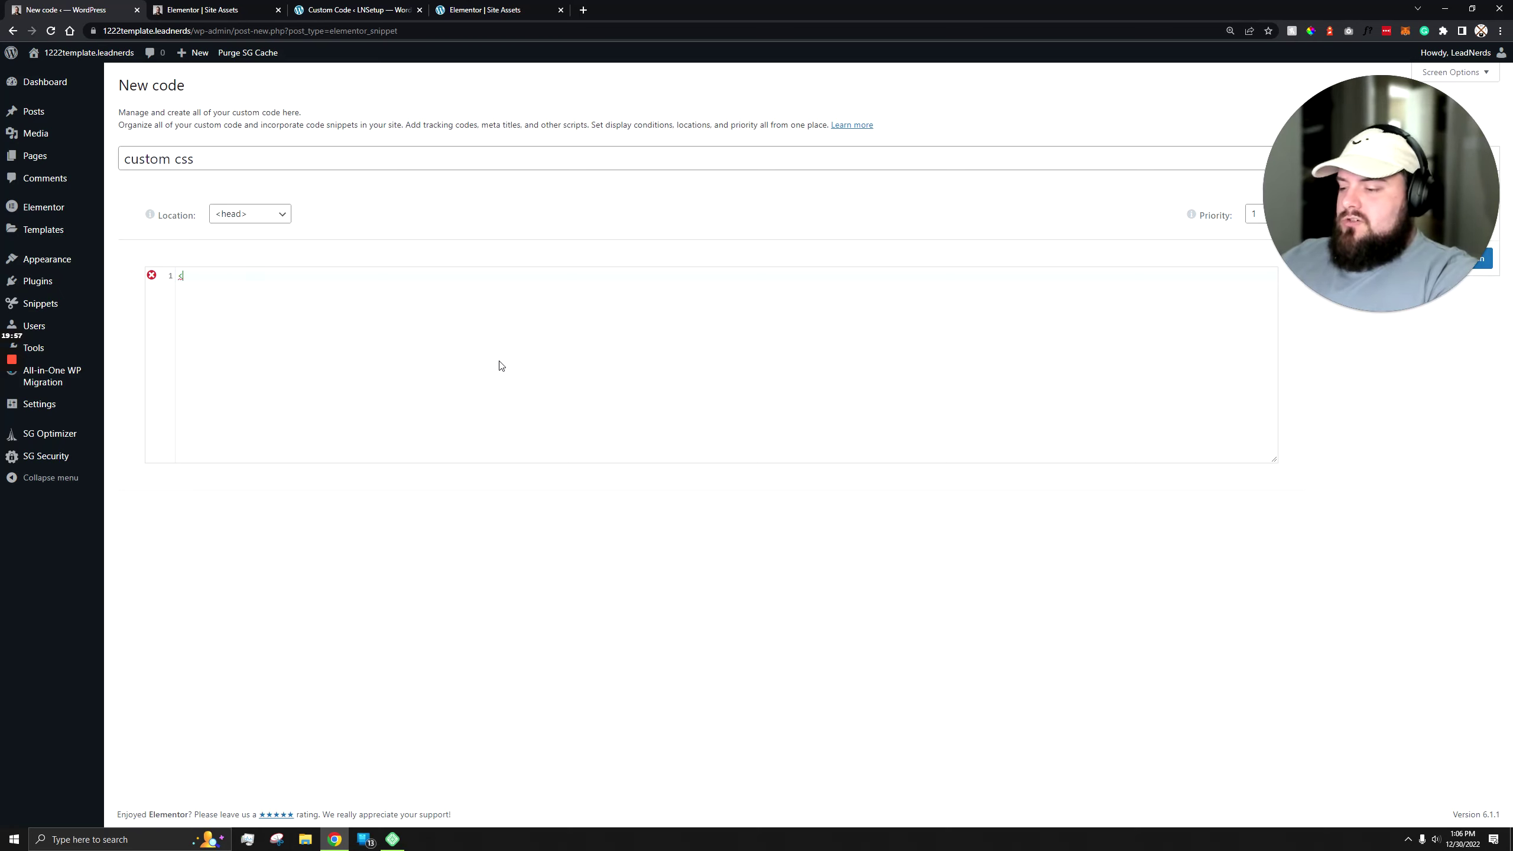
text(st)
key(Down)
key(Down)
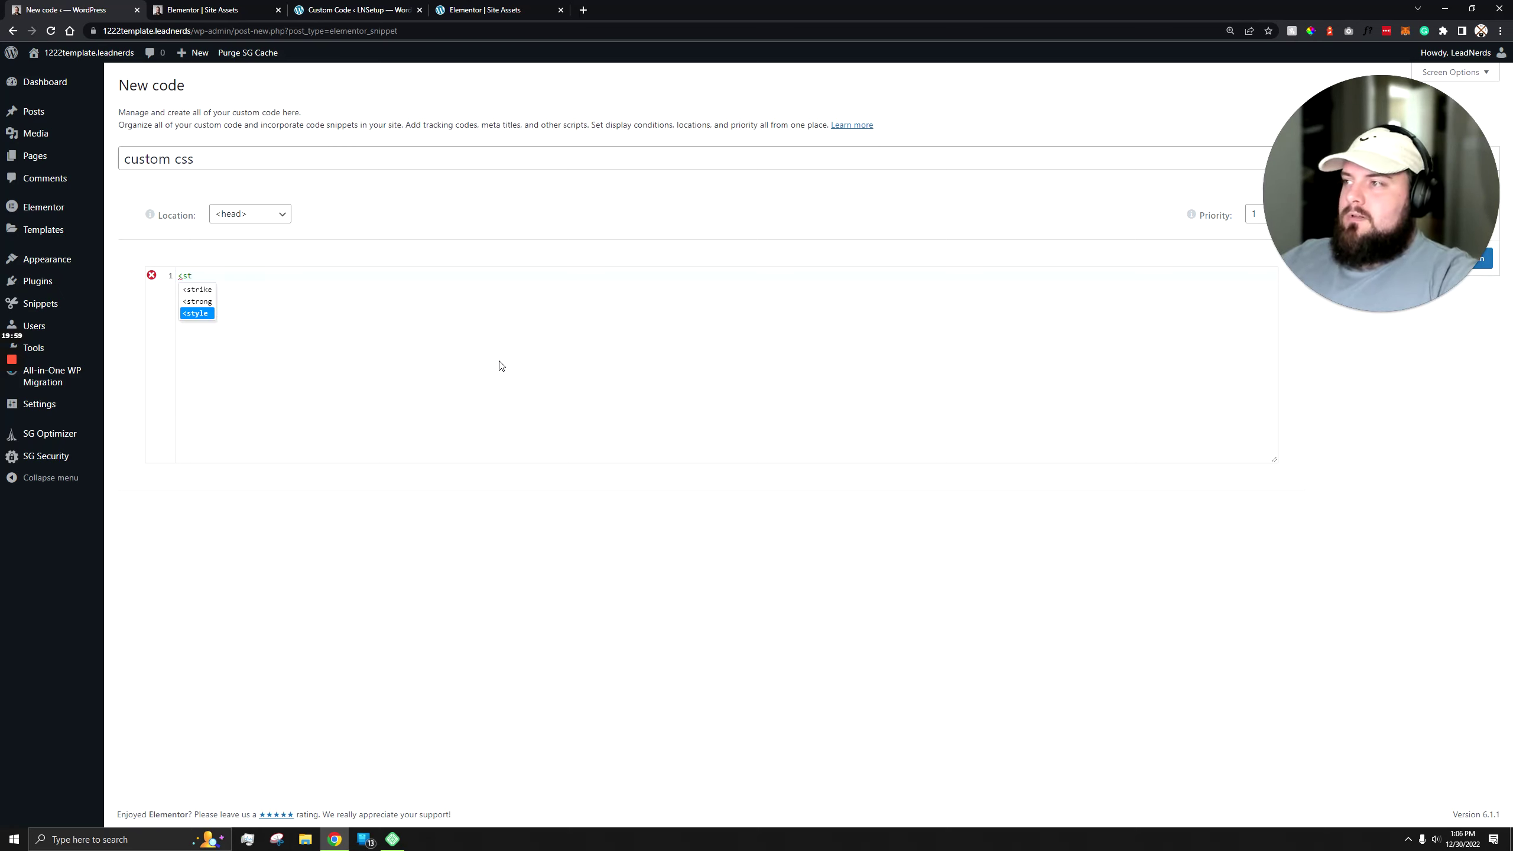
key(Return)
text(>)
key(Return)
key(Return)
key(Up)
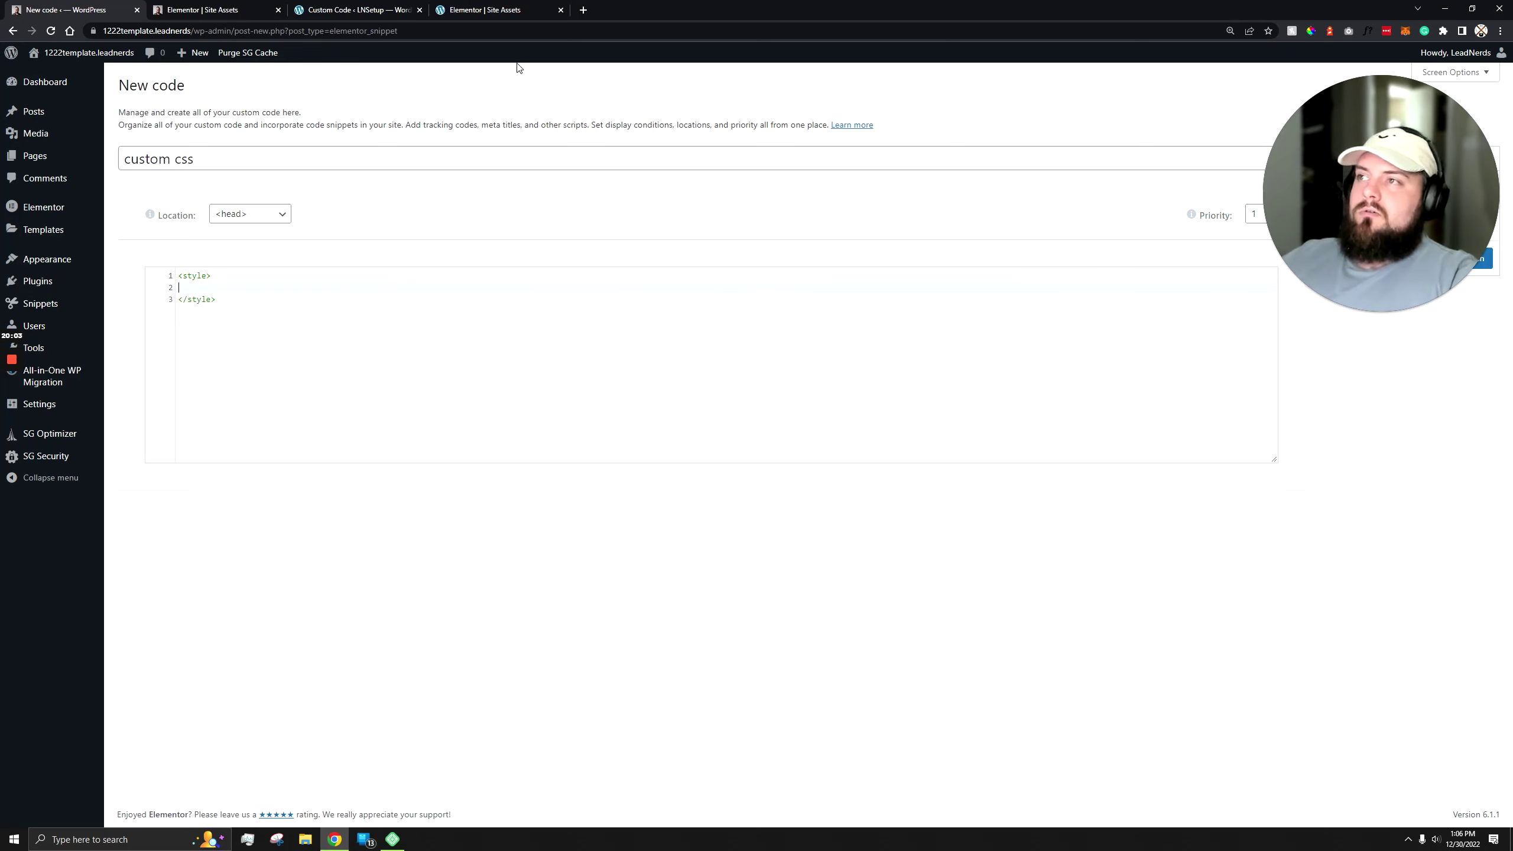
Step: Return to the LNSetup Site Assets page and close the site settings, saving the color changes
click(477, 10)
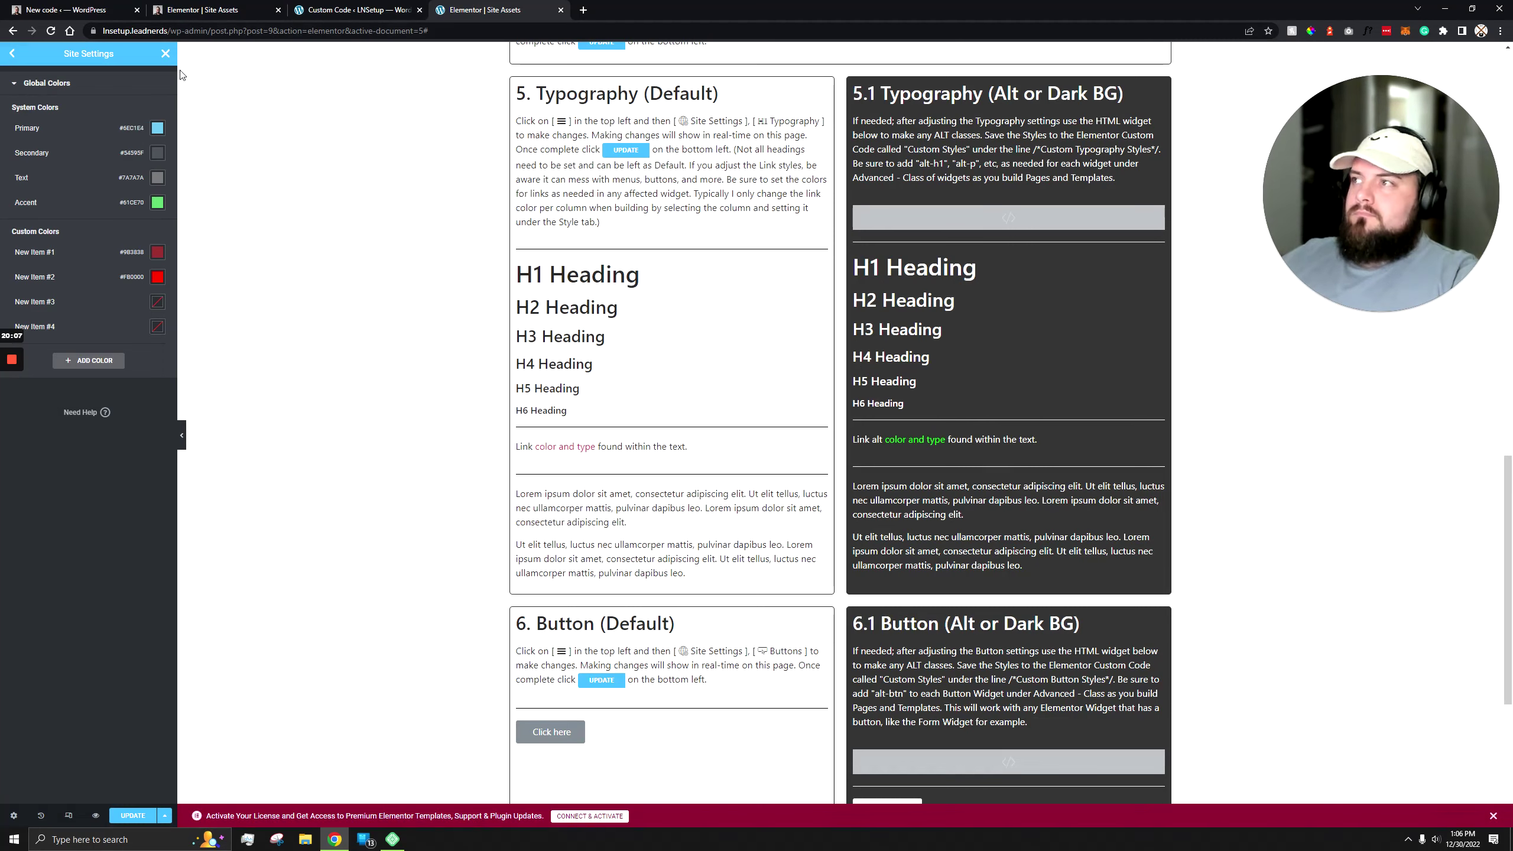
click(166, 53)
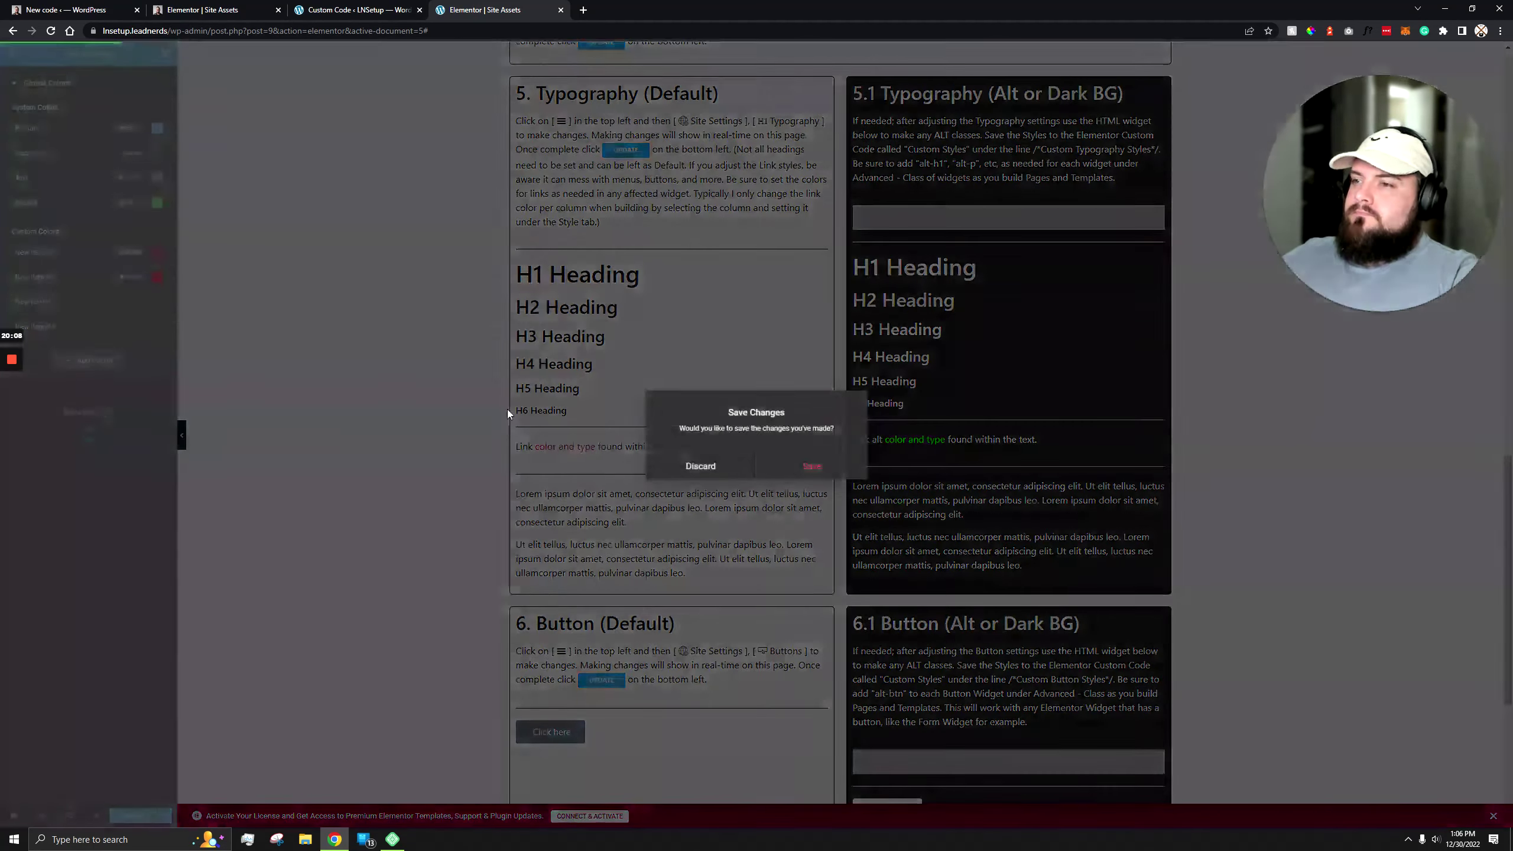
click(799, 470)
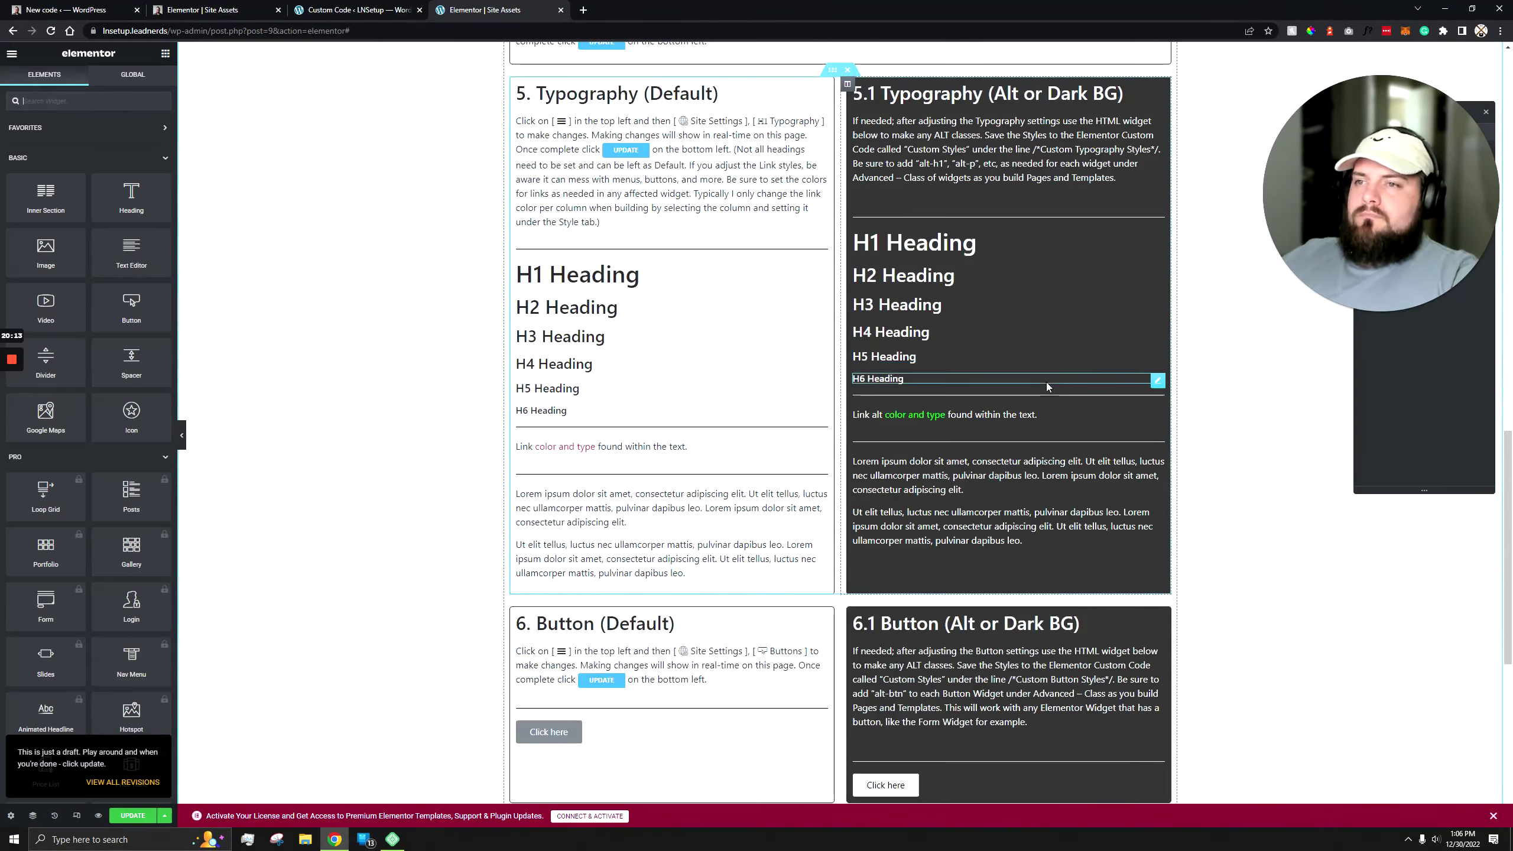
Step: Copy the alt typography CSS rules between the style tags from the HTML widget in section 5.1
scroll(1067, 381, up, 20)
scroll(1094, 435, down, 15)
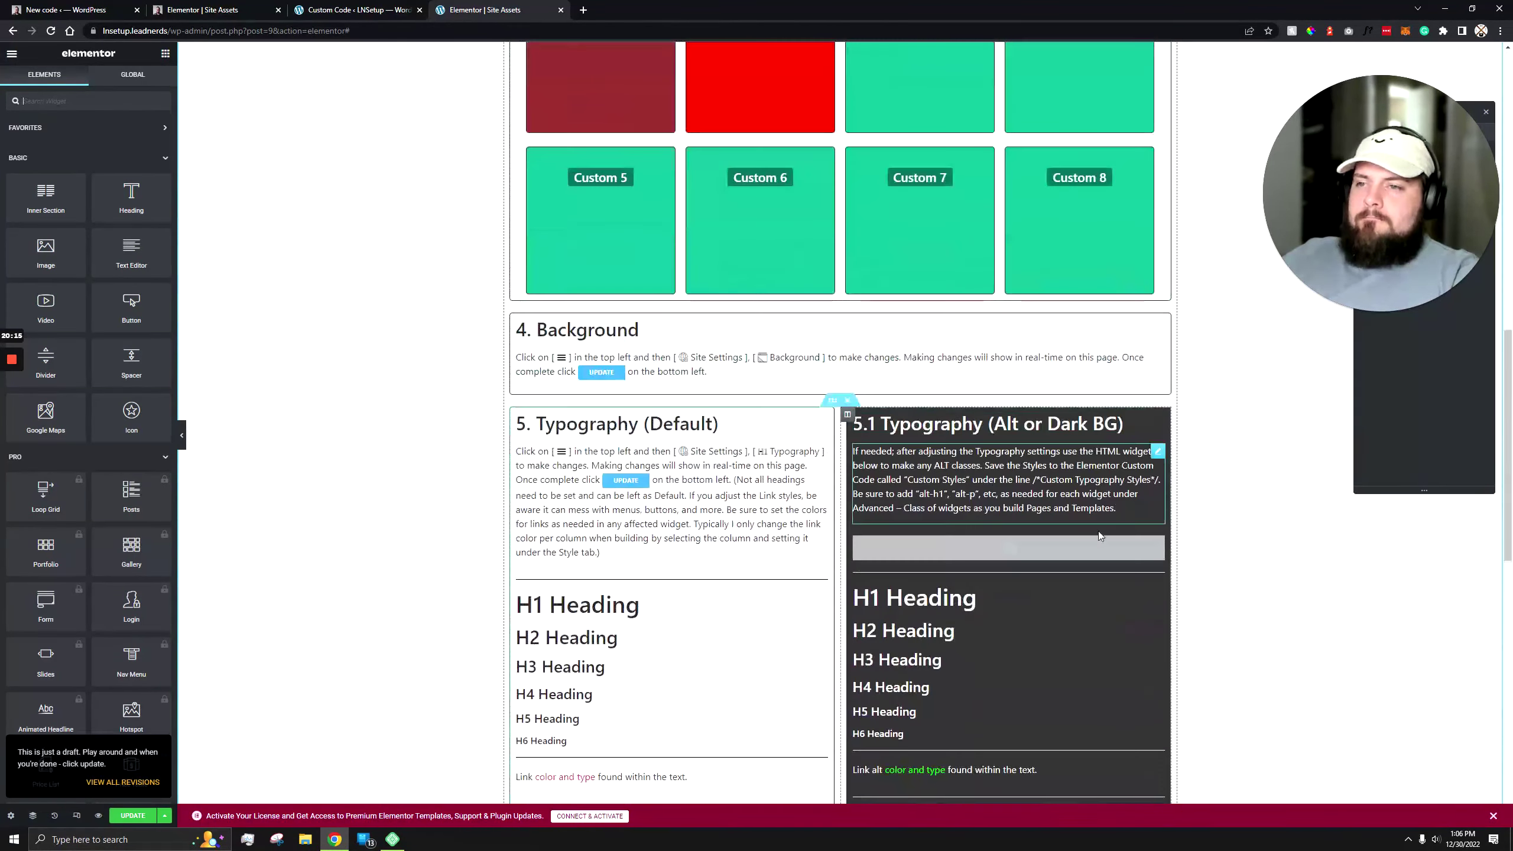
click(1158, 545)
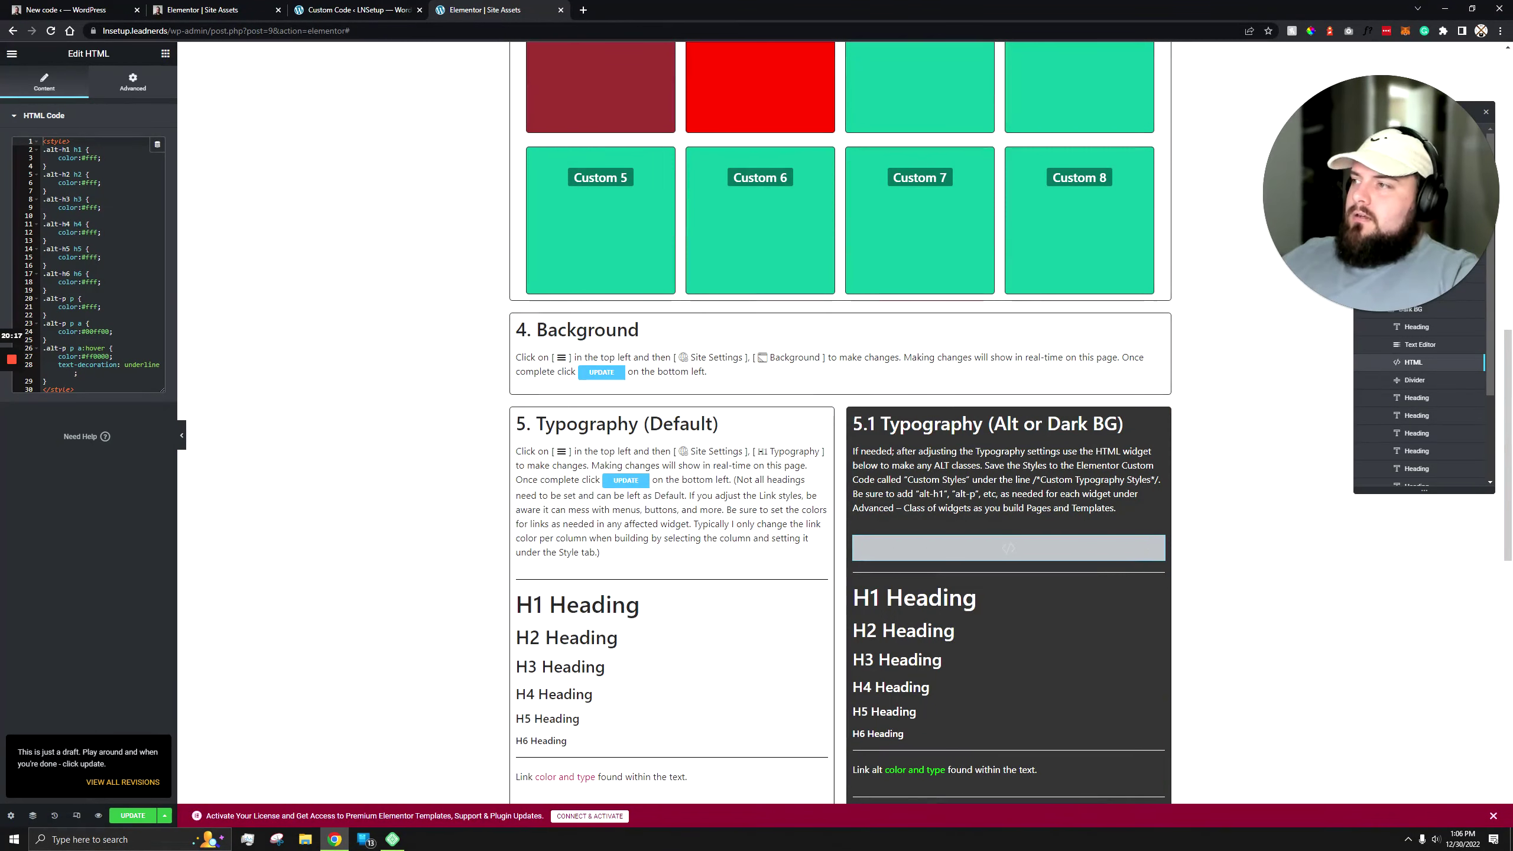
drag(120, 390, 43, 150)
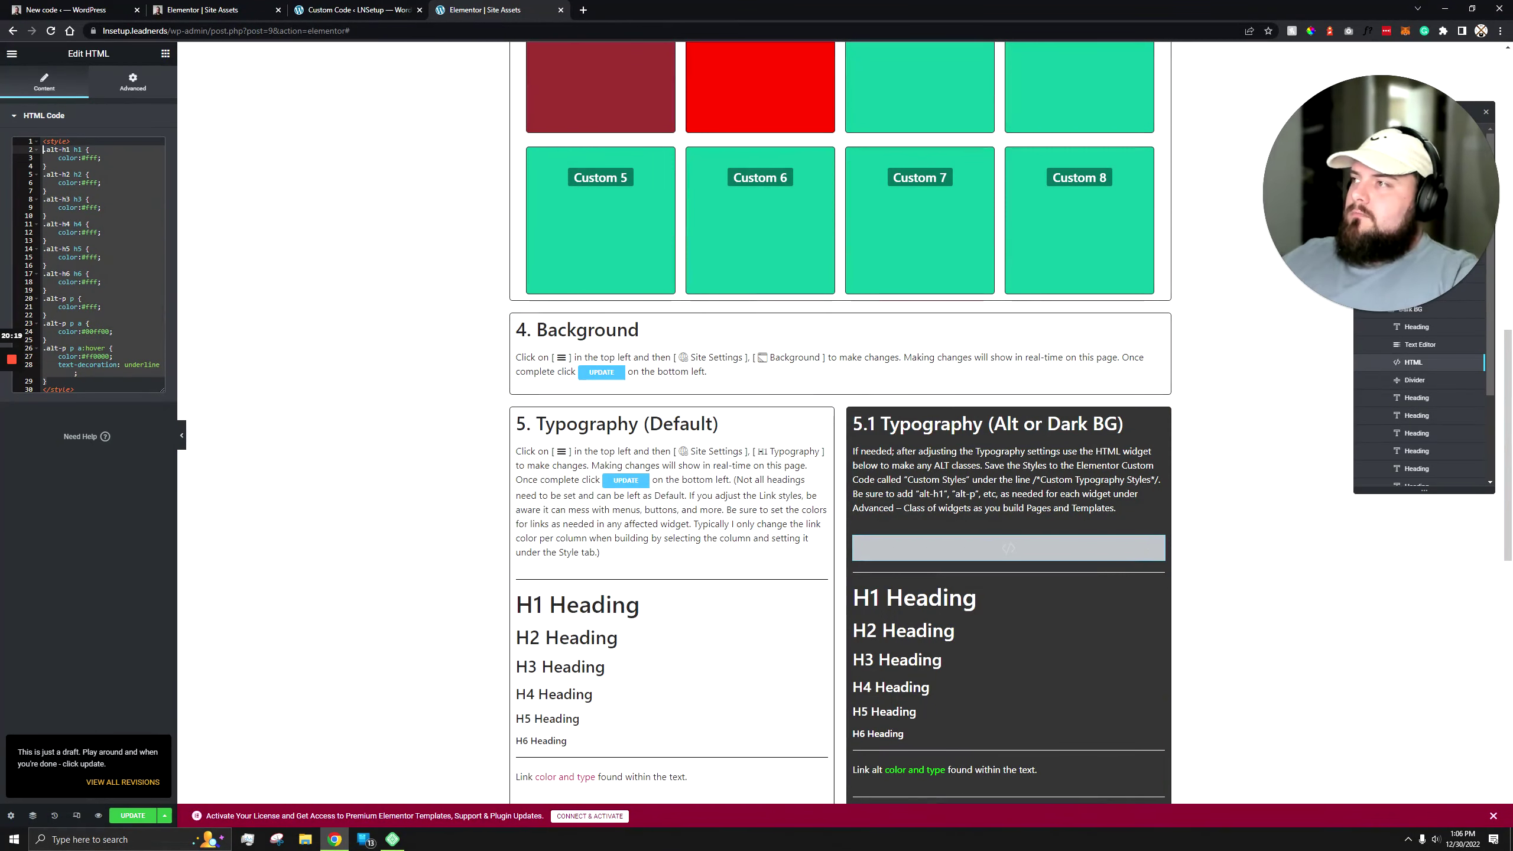
Step: Paste the copied alt typography rules between the style tags of the custom css snippet and publish it for the entire site
click(358, 10)
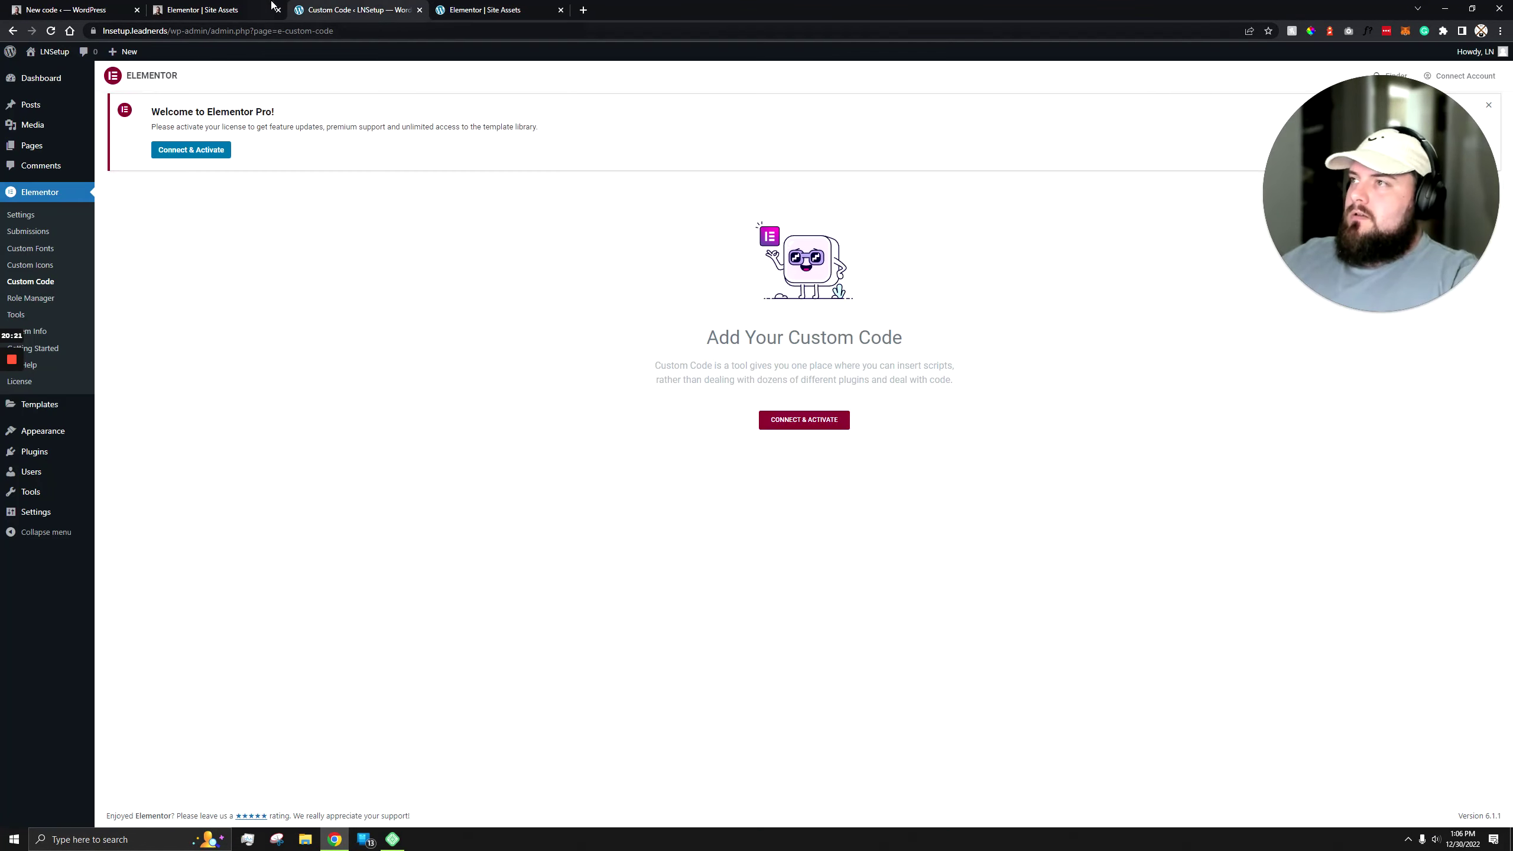
click(217, 9)
click(72, 9)
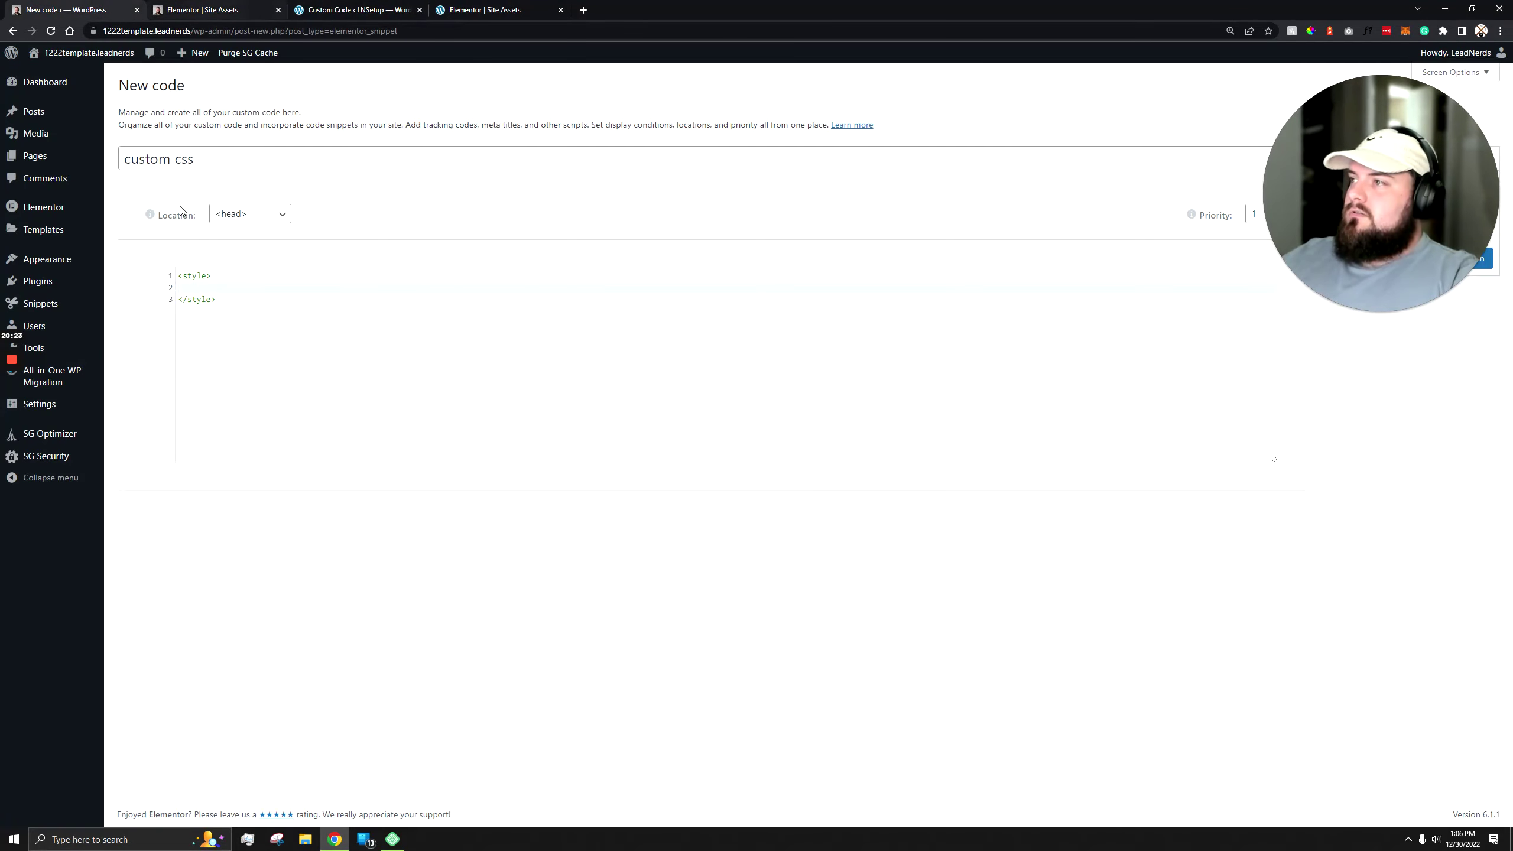
click(167, 287)
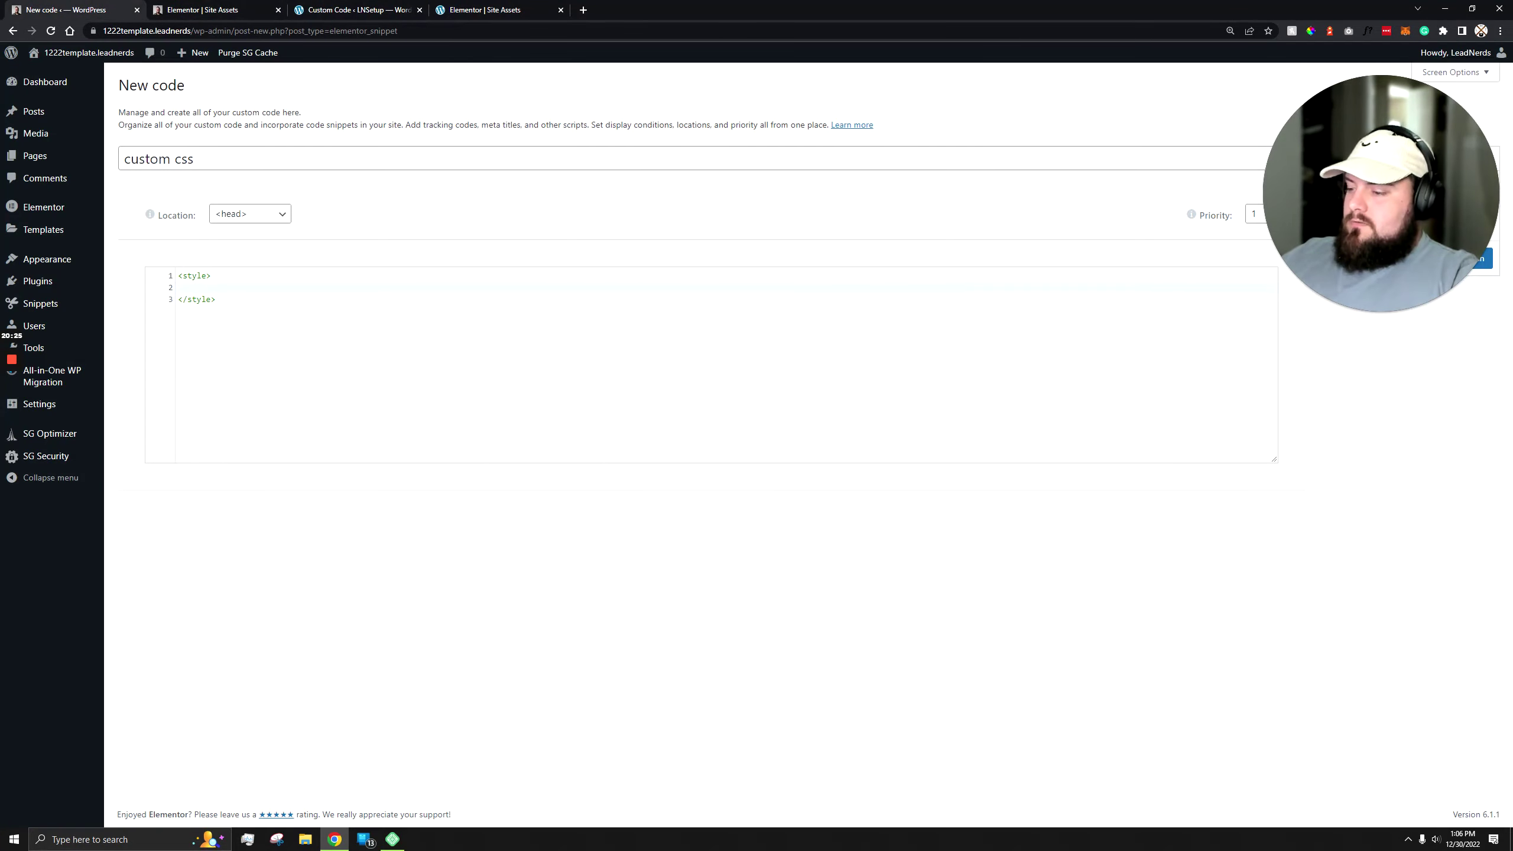
text(.alt-h1 h1 {     color:#fff; } .alt-h2 h2 {     color:#fff; } .alt-h3 h3 {     color:#fff; } .alt-h4 h4 {     color:#fff; } .alt-h5 h5 {     color:#fff; } .alt-h6 h6 {     color:#fff; } .alt-p p {     color:#fff; } .alt-p p a {     color:#00ff00; } .alt-p p a:hover {     color:#ff0000;     text-decoration: underline; })
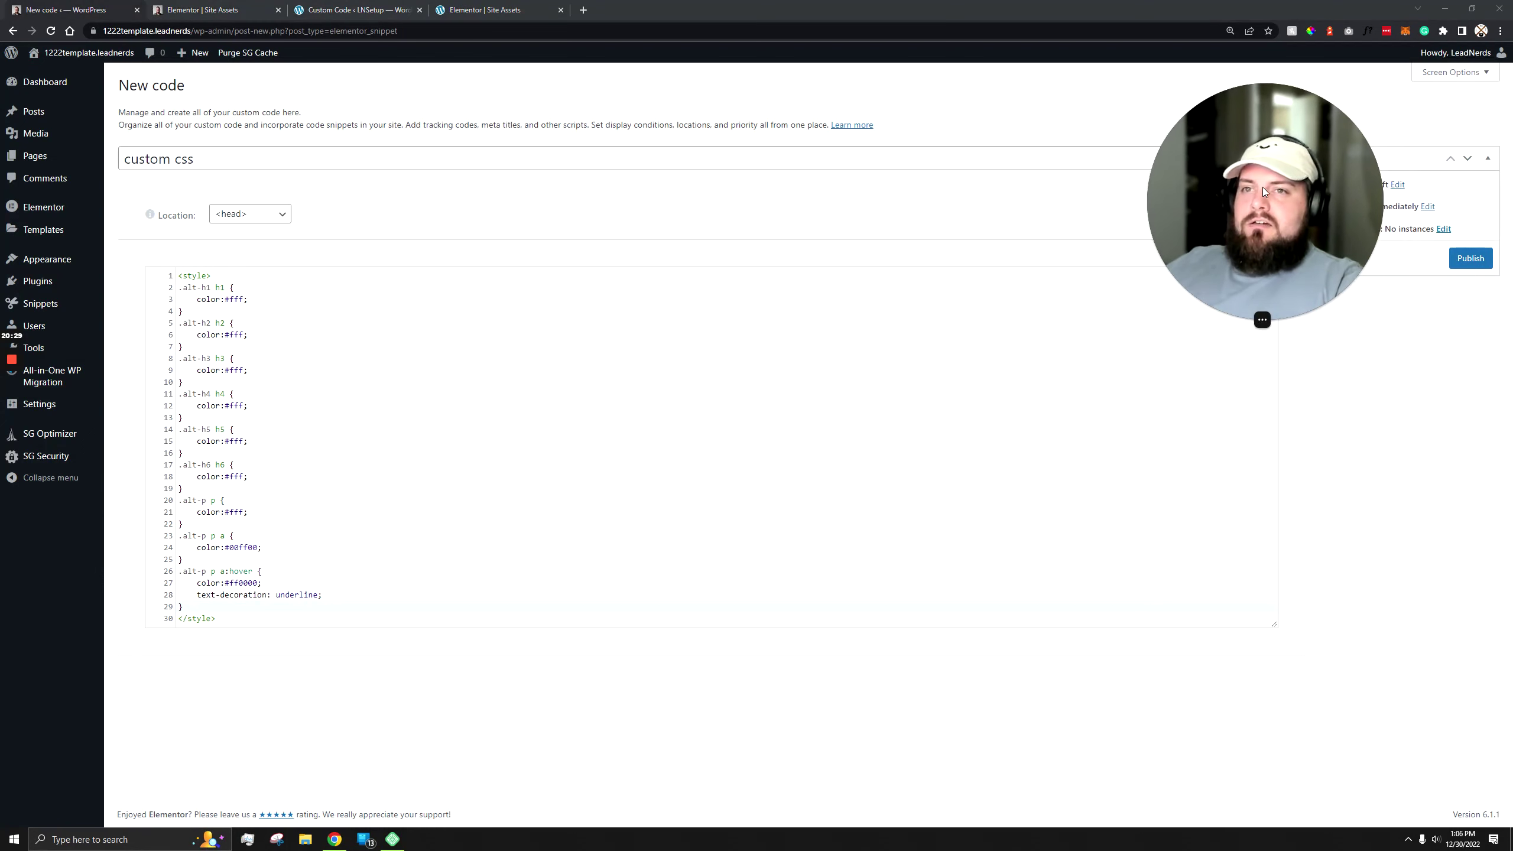
click(1460, 271)
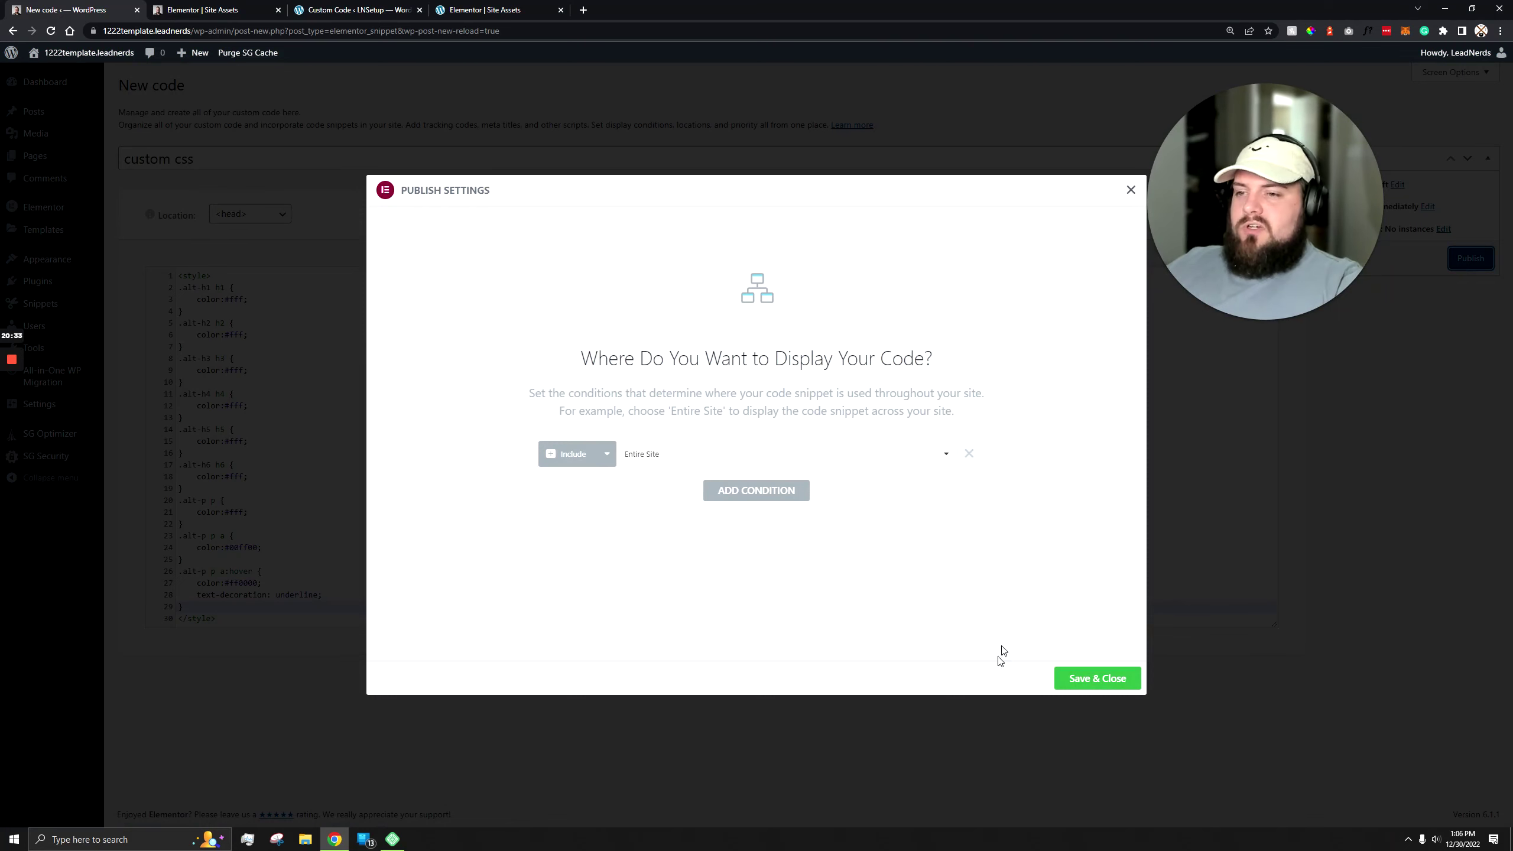
click(1091, 678)
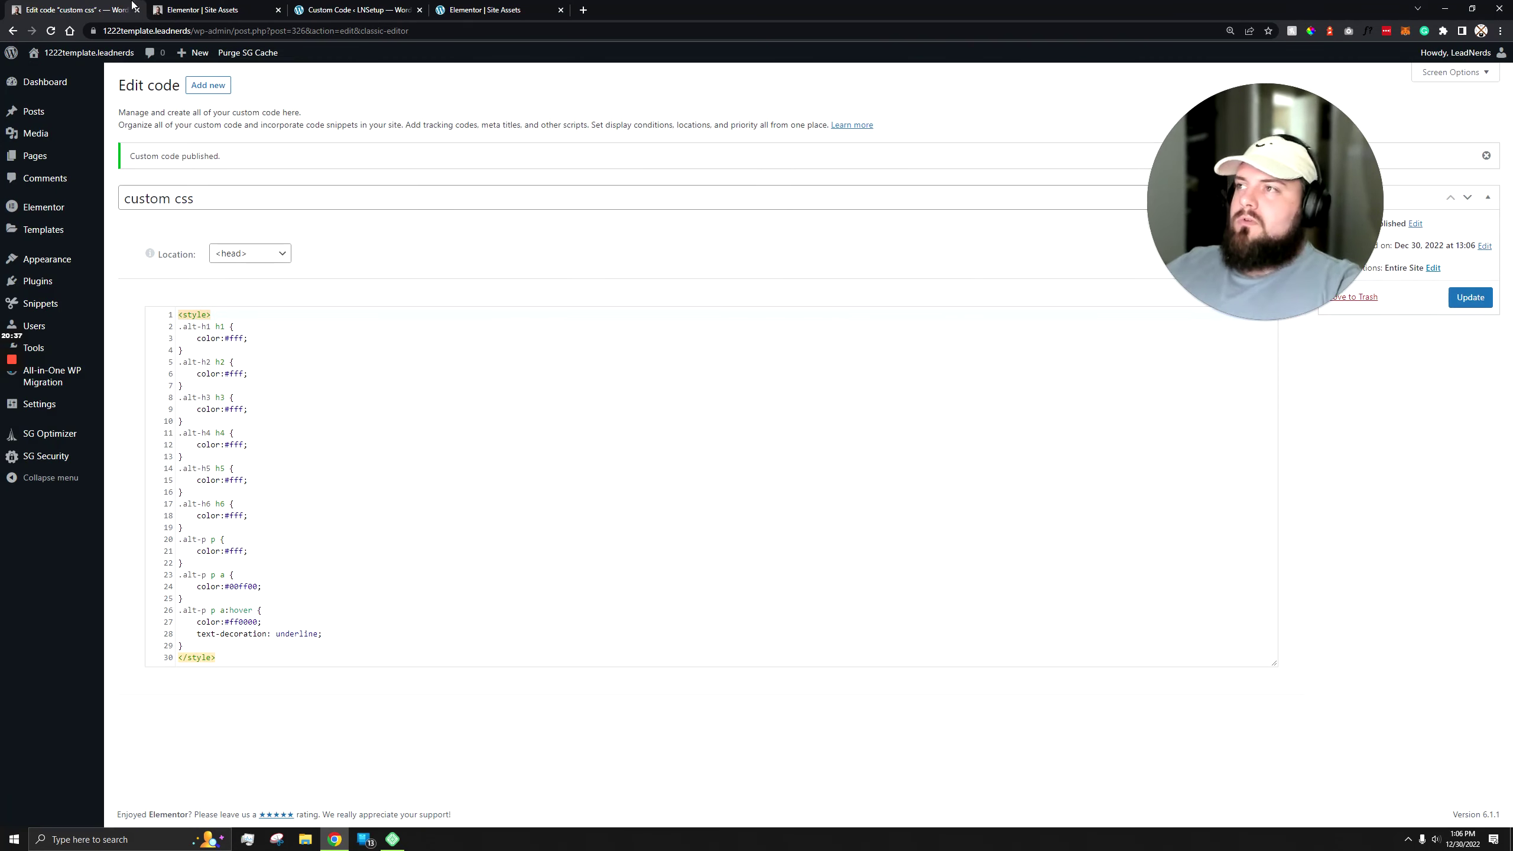
Step: Highlight the alt typography rules in the LNSetup HTML widget, and view the start of the template site's Site Assets Guide
click(494, 10)
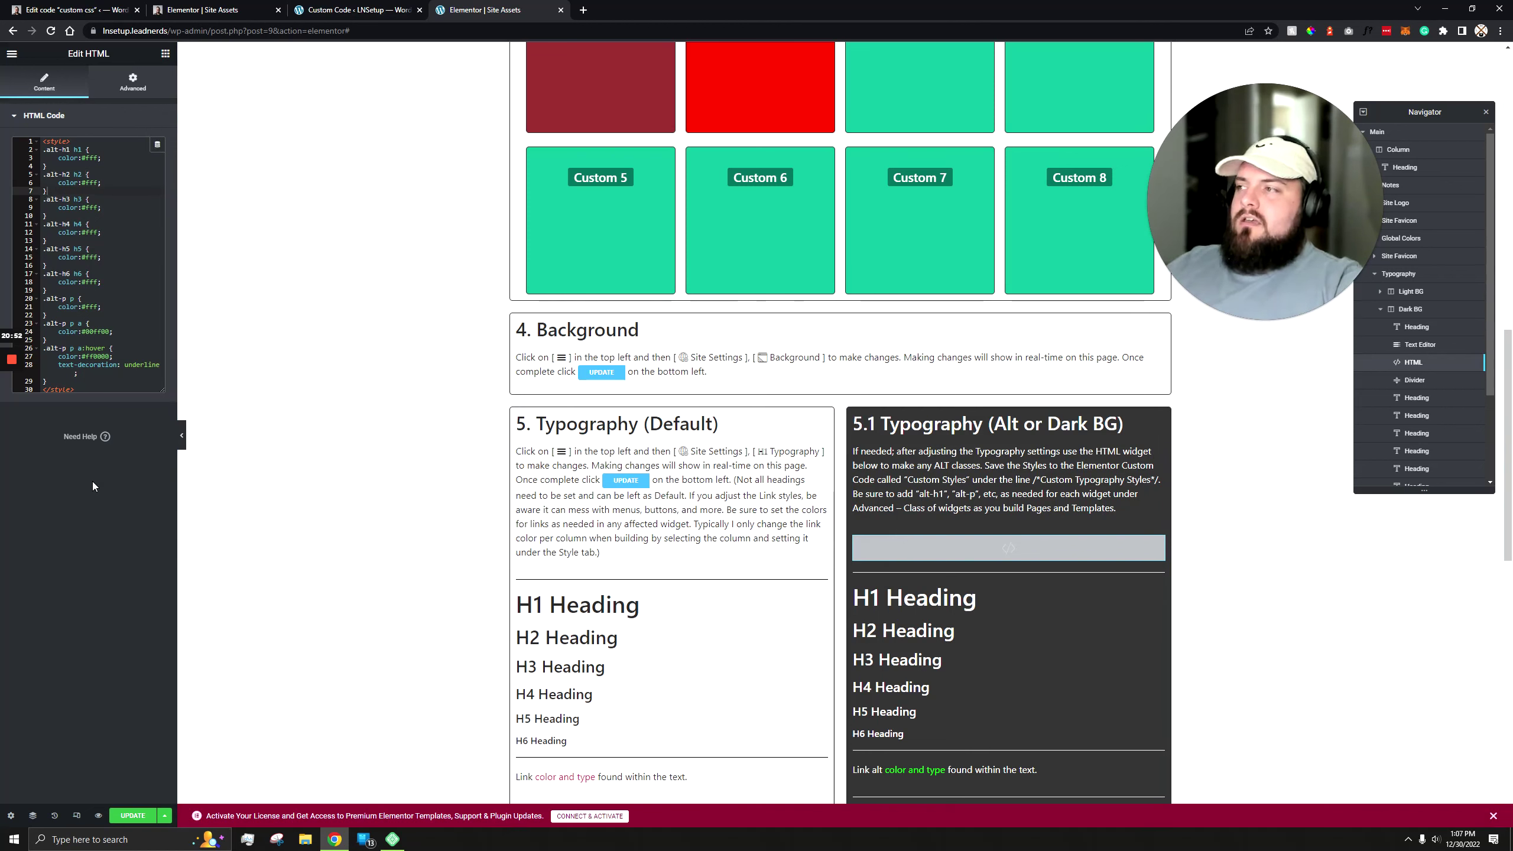
click(57, 381)
drag(48, 381, 51, 150)
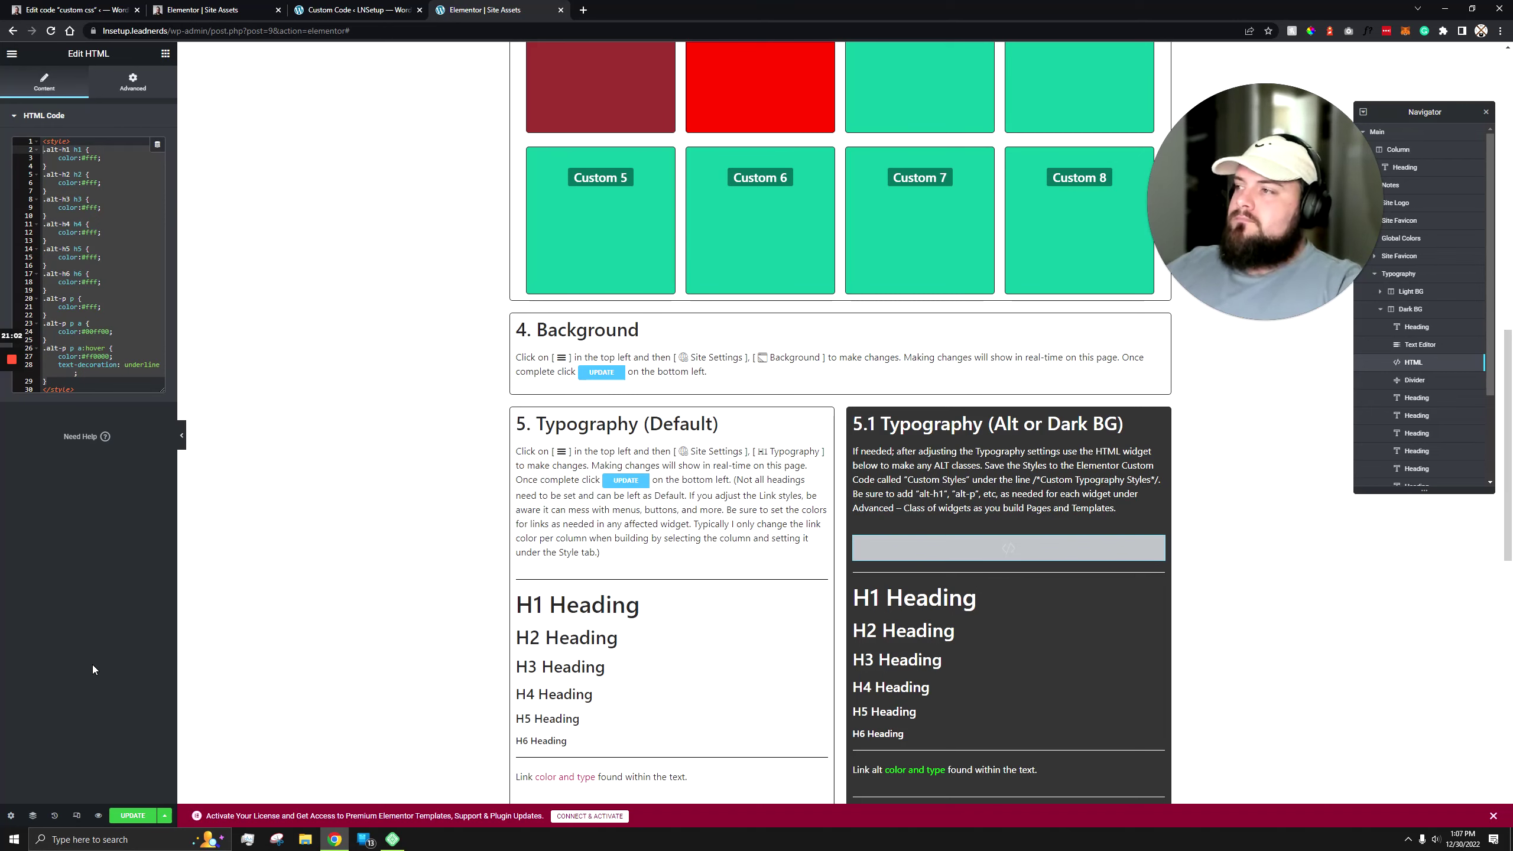
click(12, 410)
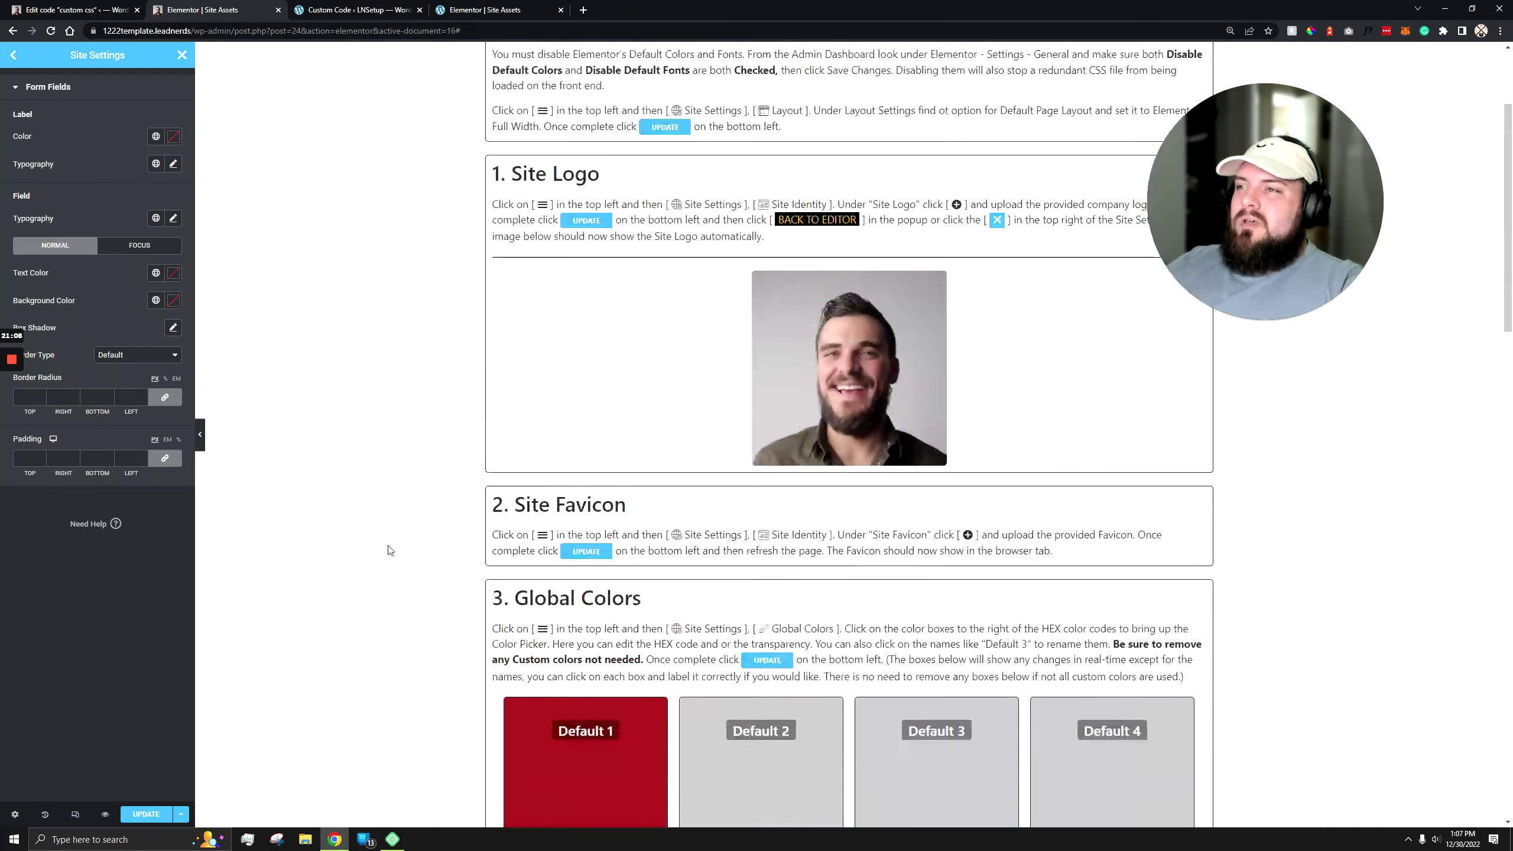
scroll(390, 550, up, 3)
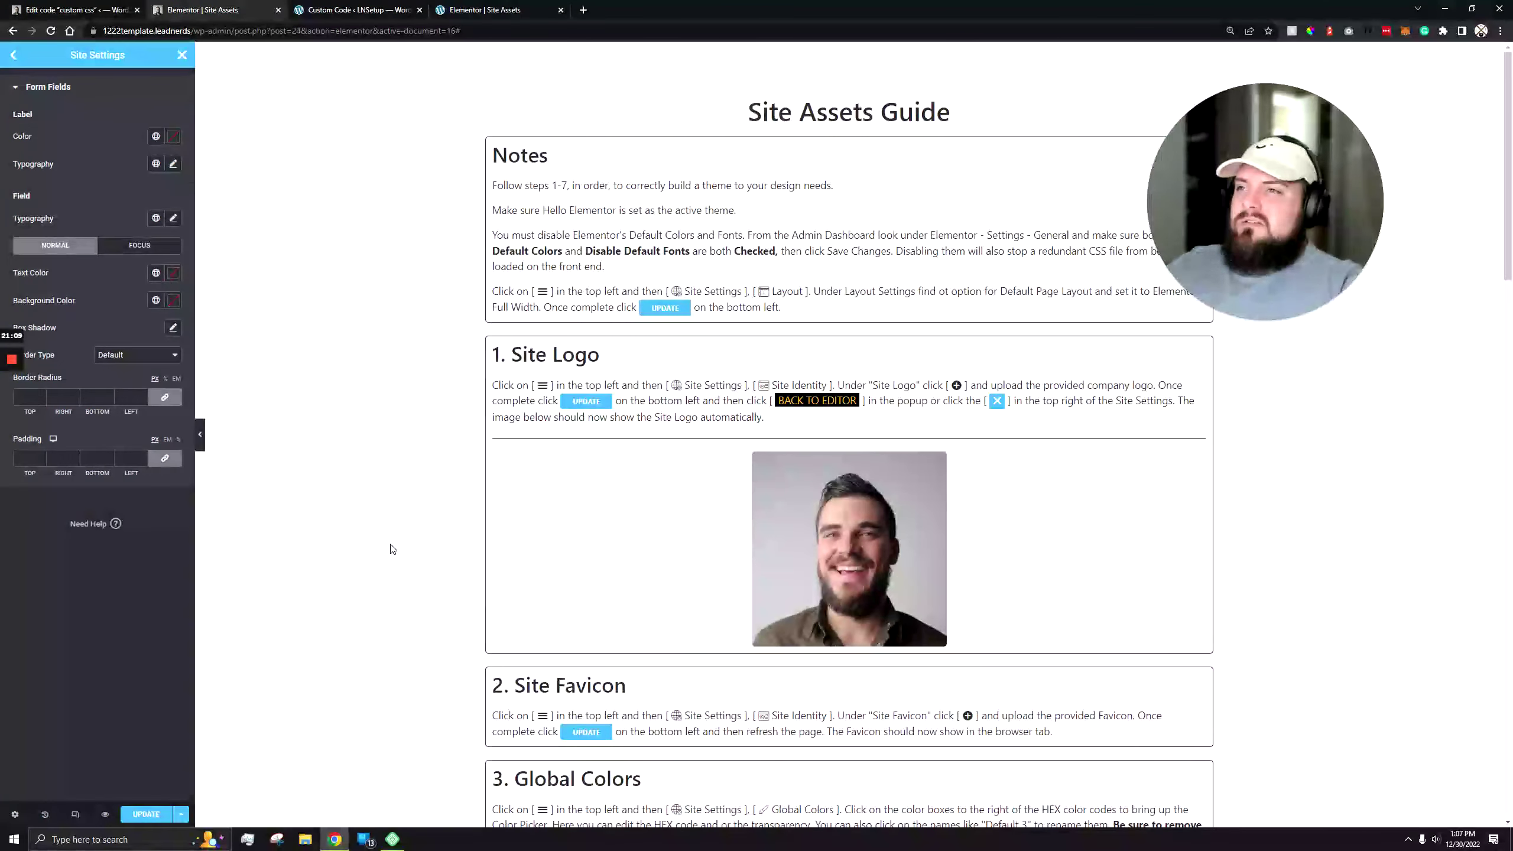